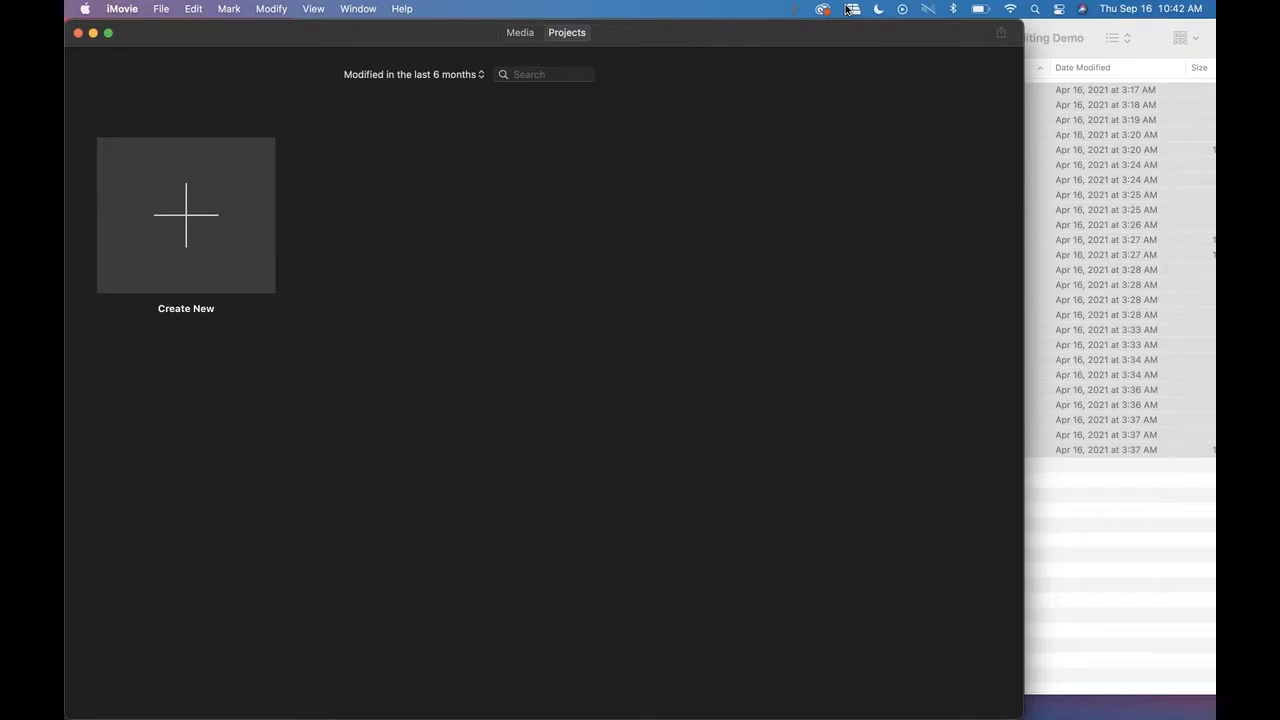
- Create a new movie project and open its empty media library
left_click(189, 215)
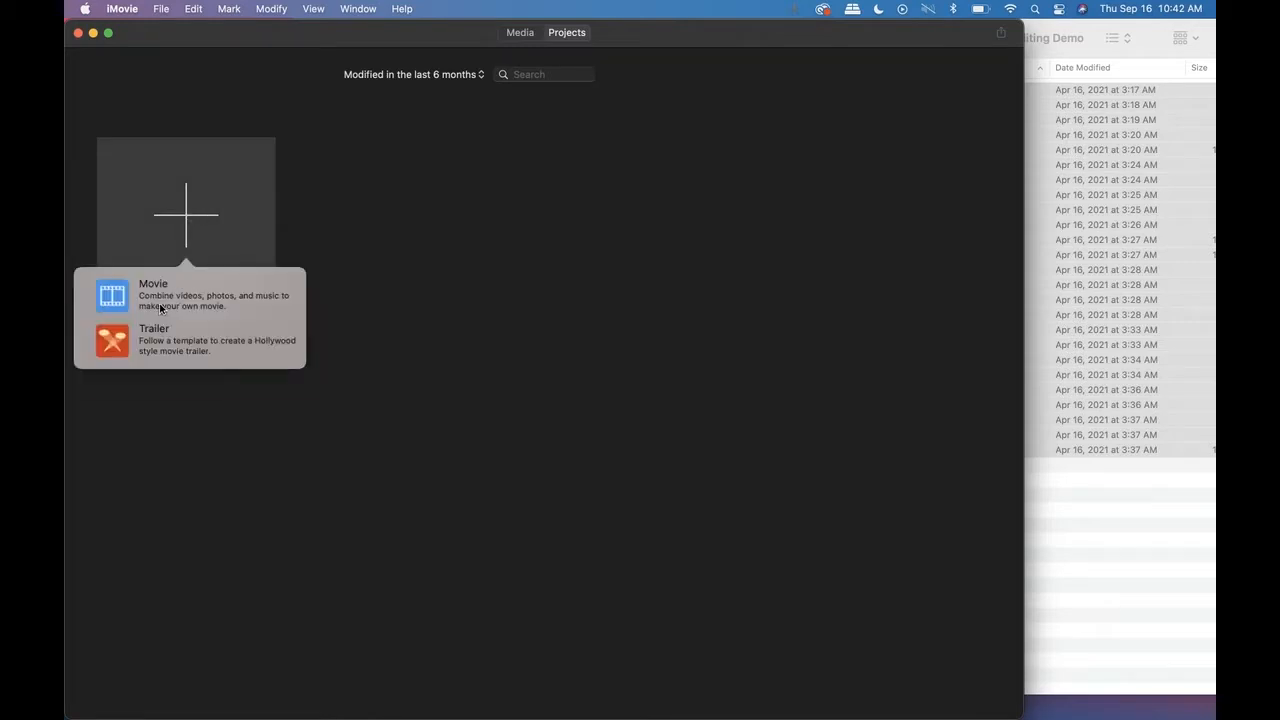
left_click(160, 308)
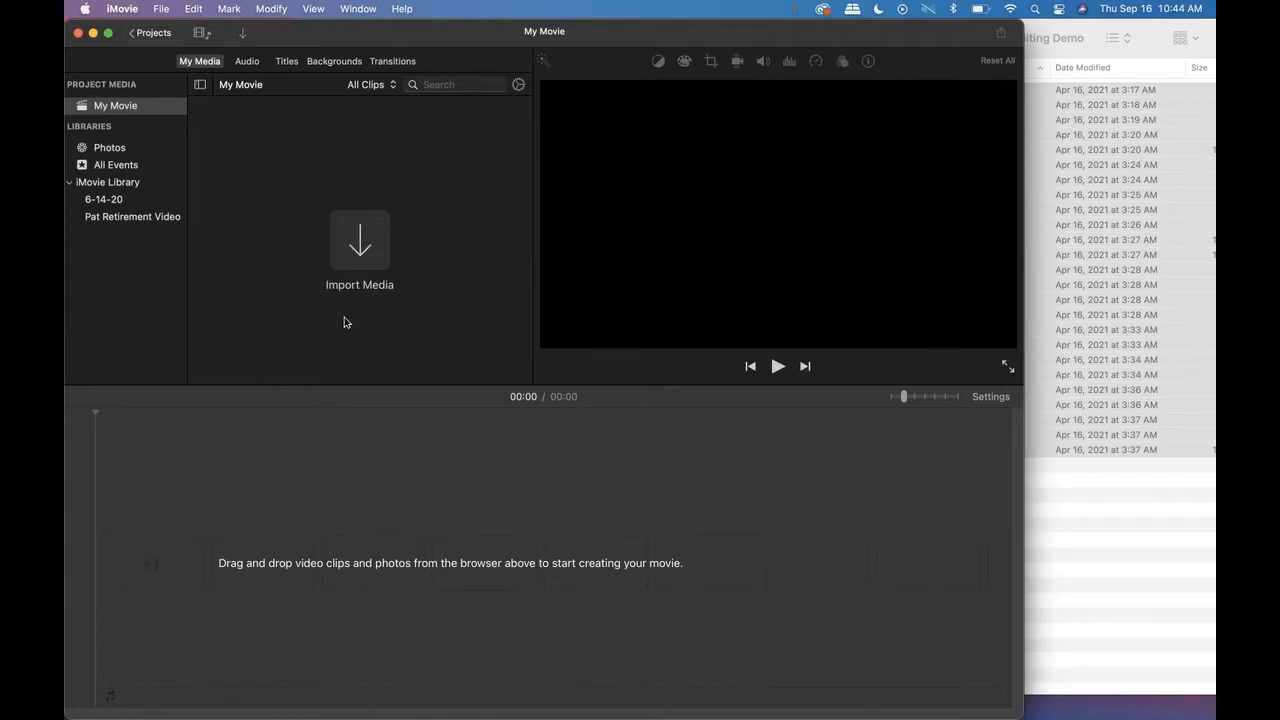
left_click(141, 109)
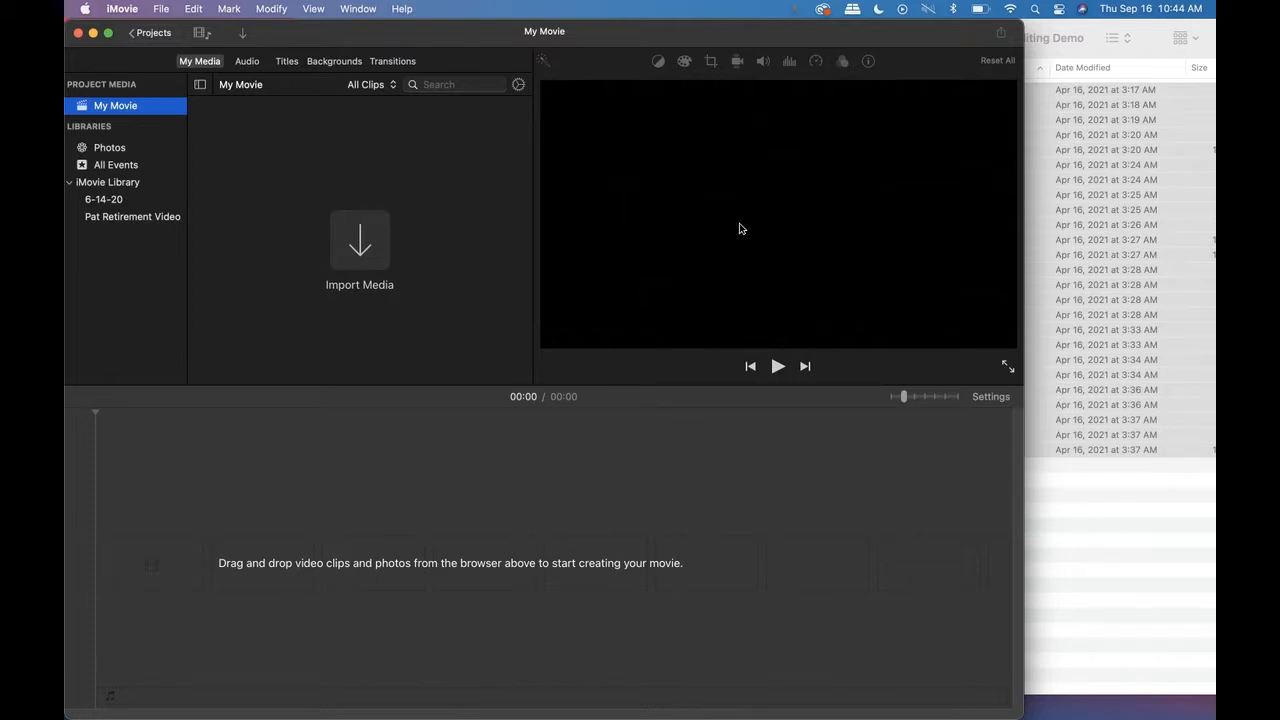
left_click(293, 581)
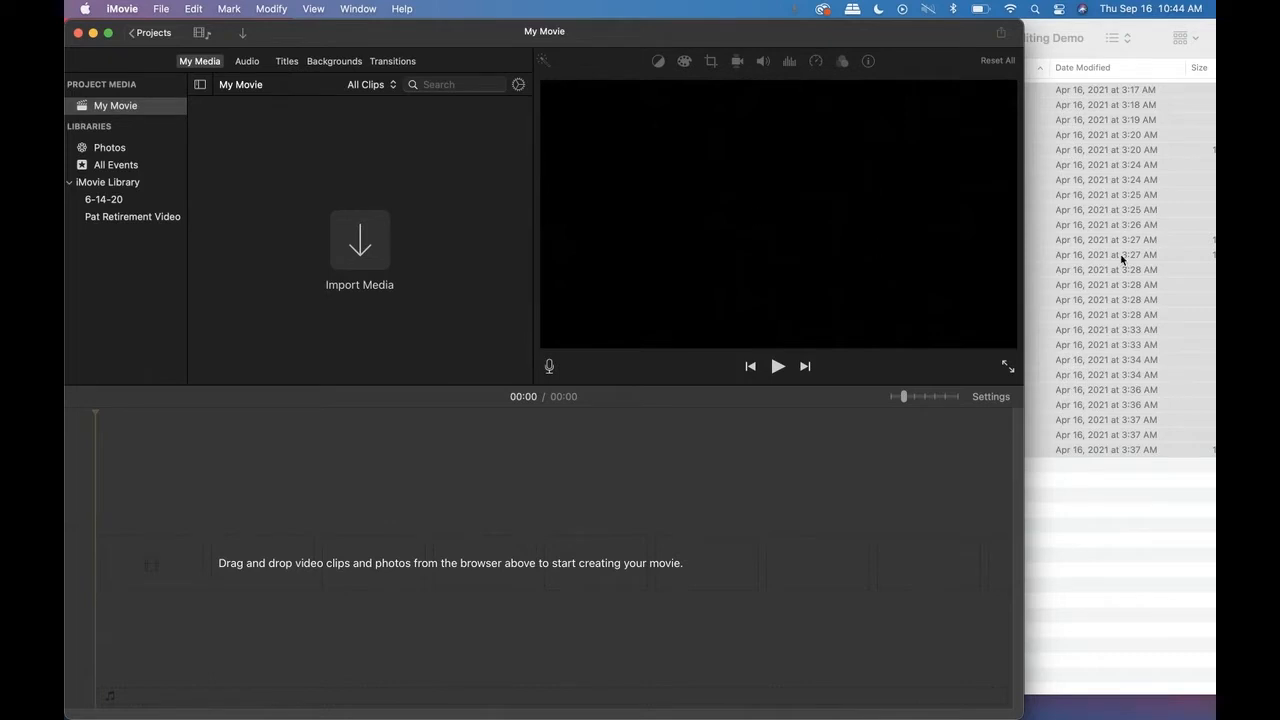
- Import all the selected MP4 clips from the Reset Editing Demo folder in Finder into the My Movie media in iMovie
left_click(1145, 214)
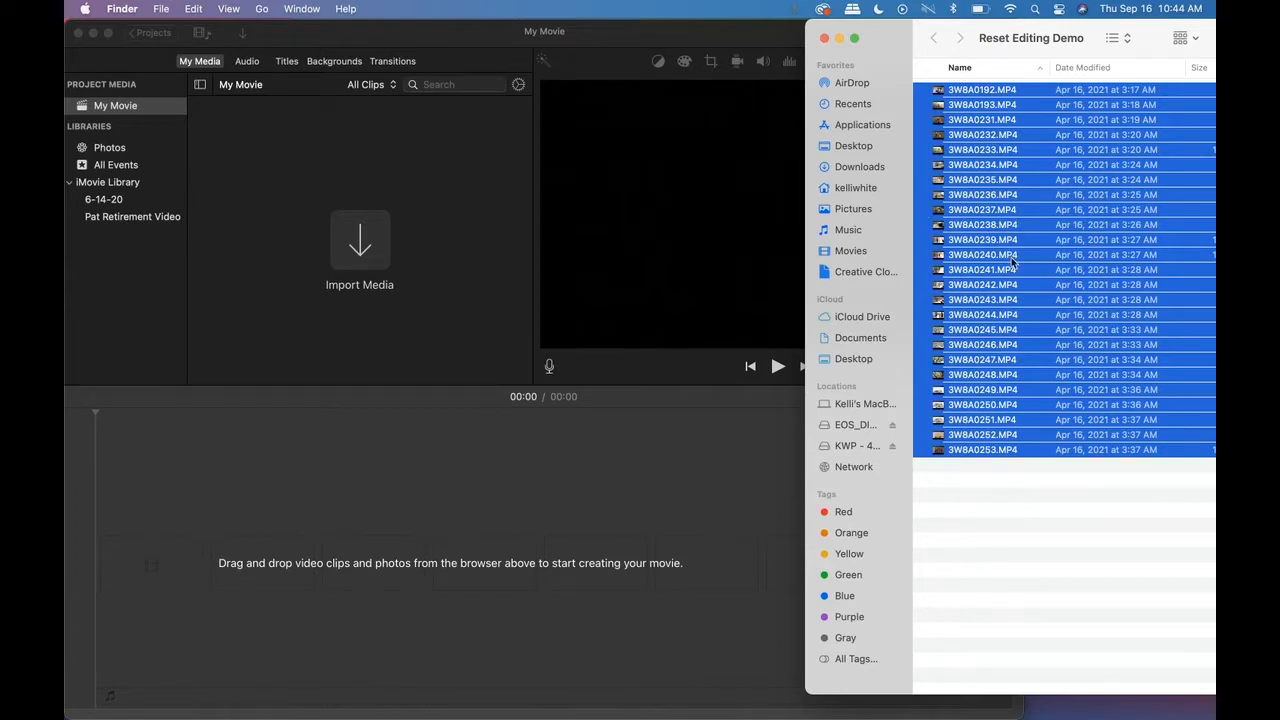
left_click_drag(1008, 248, 369, 236)
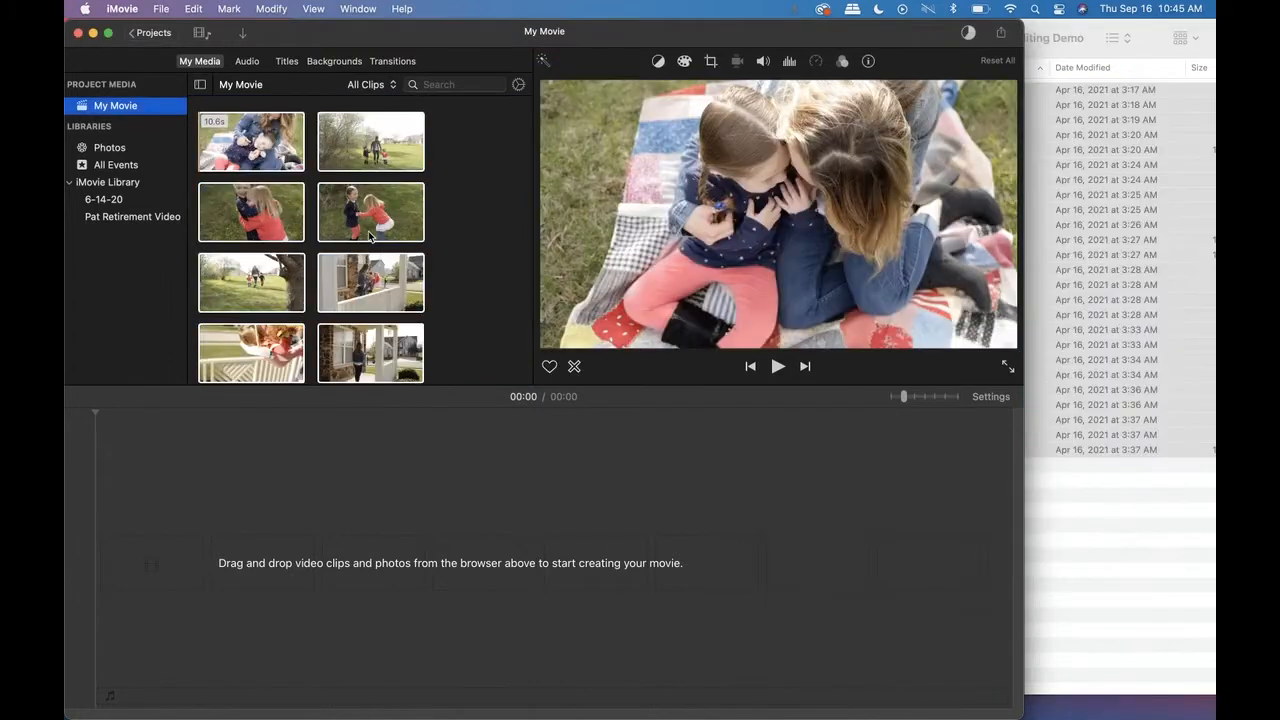
- Look through all the imported clips in the media browser, select them all, and clear the selection
scroll(375, 250, "down", 10)
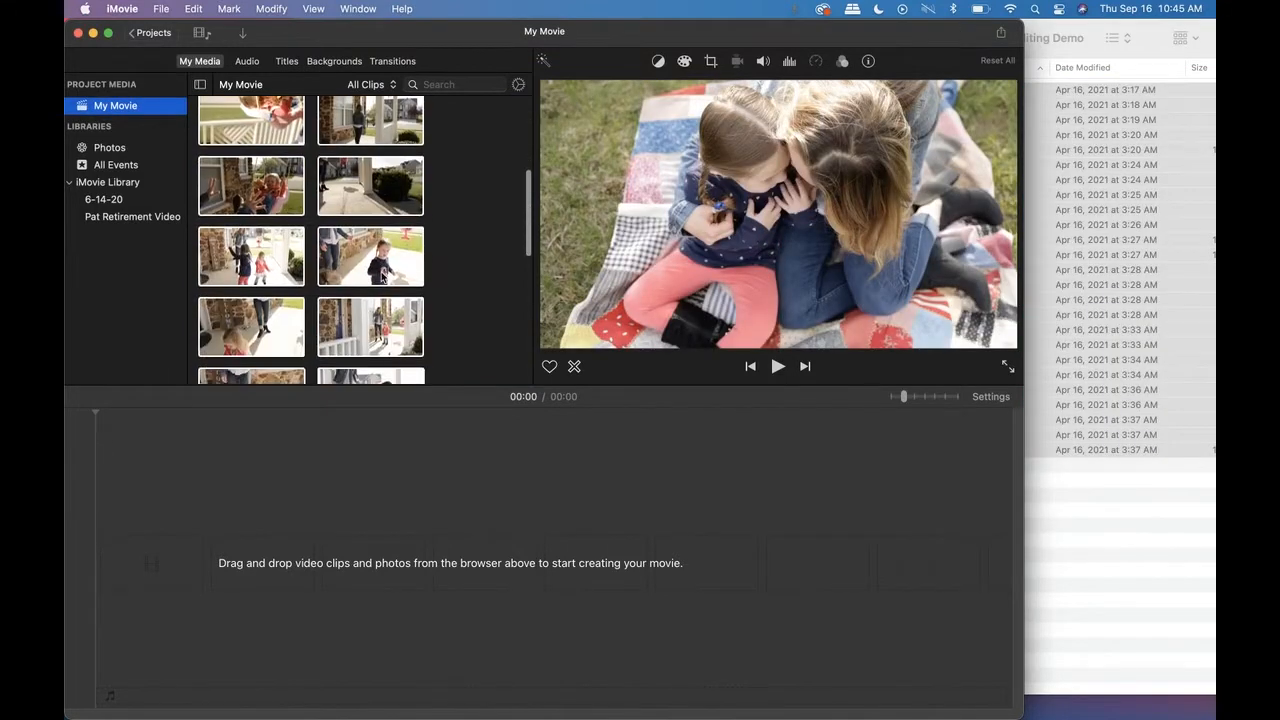
scroll(382, 277, "down", 6)
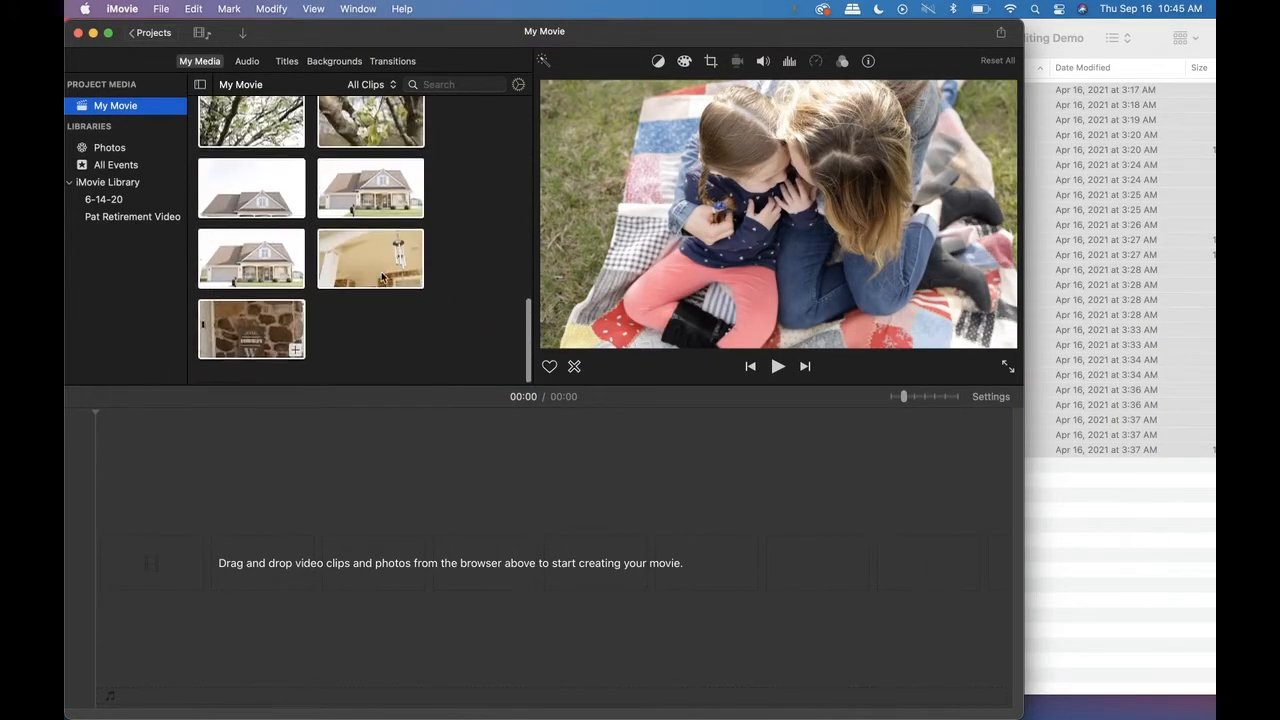
scroll(382, 277, "up", 15)
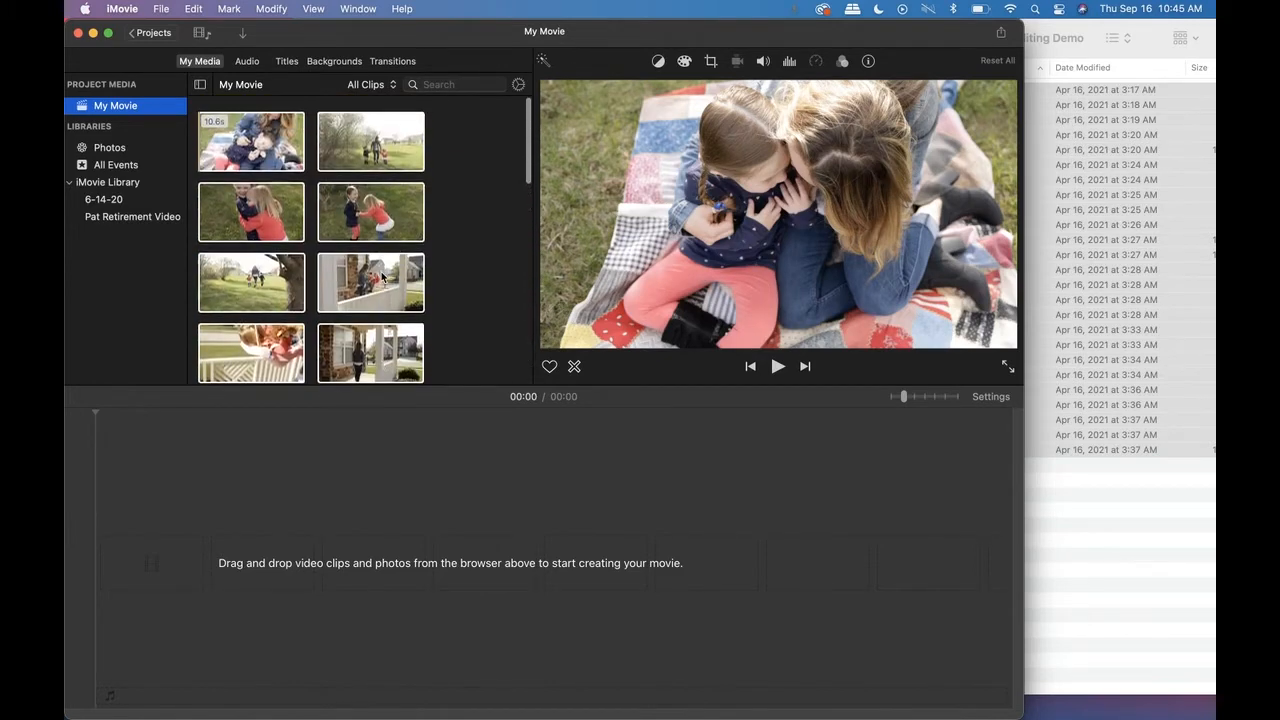
key("super+a")
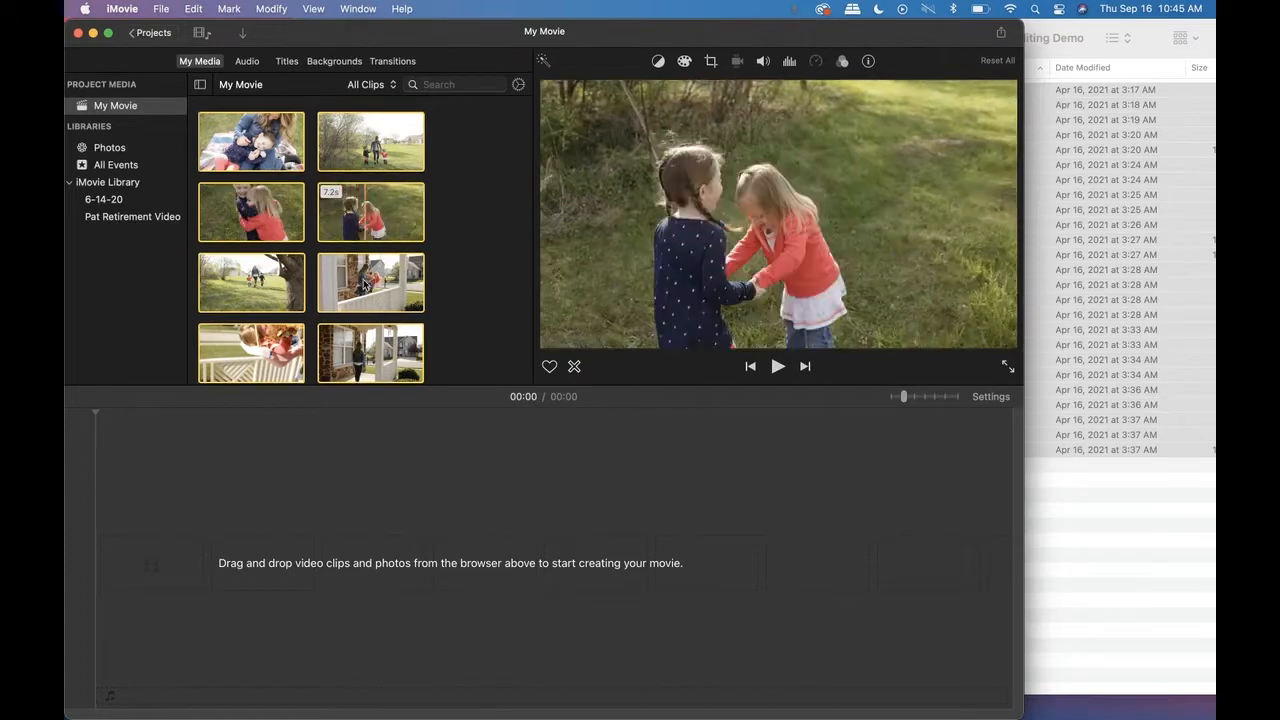
scroll(366, 288, "down", 1)
scroll(366, 288, "down", 5)
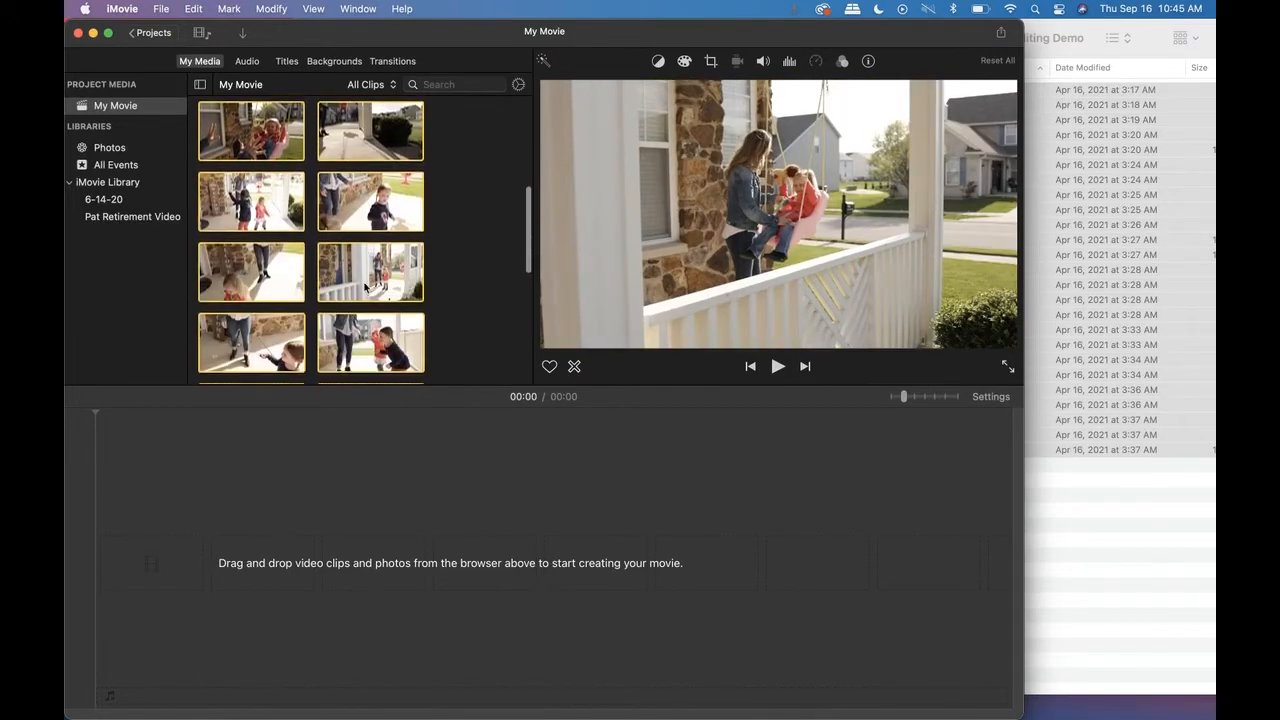
scroll(366, 288, "up", 5)
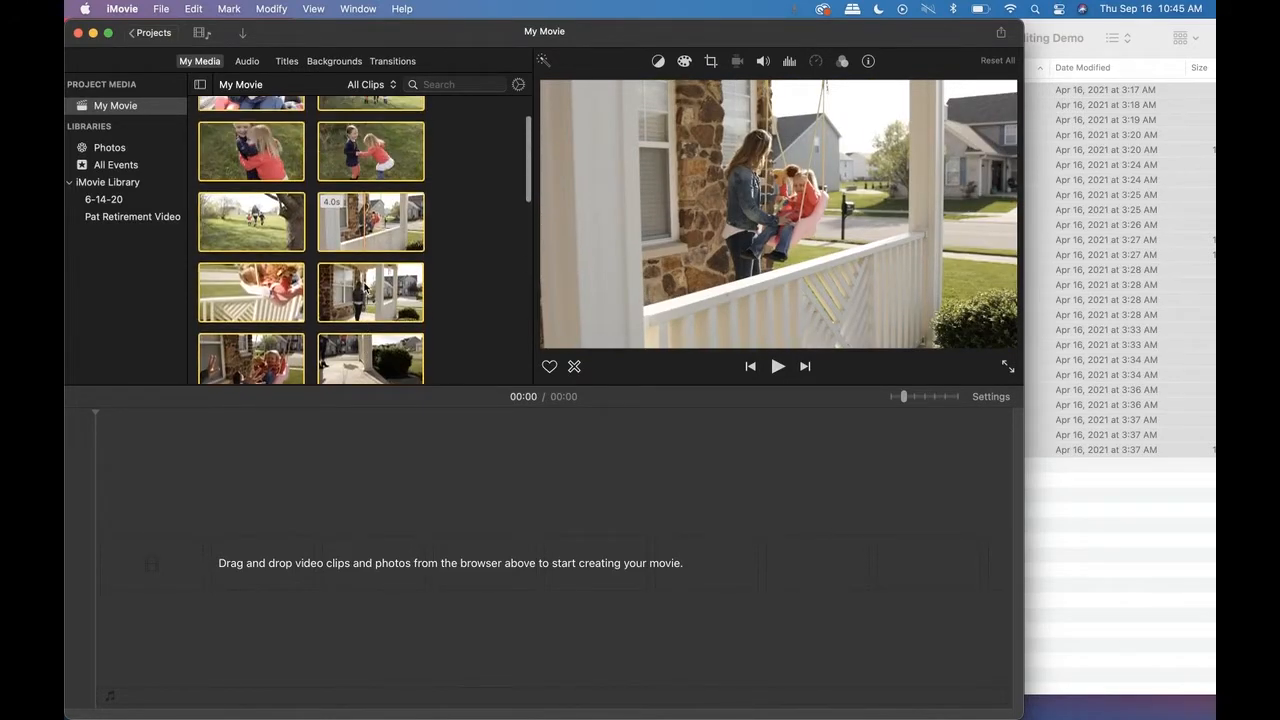
scroll(366, 288, "up", 2)
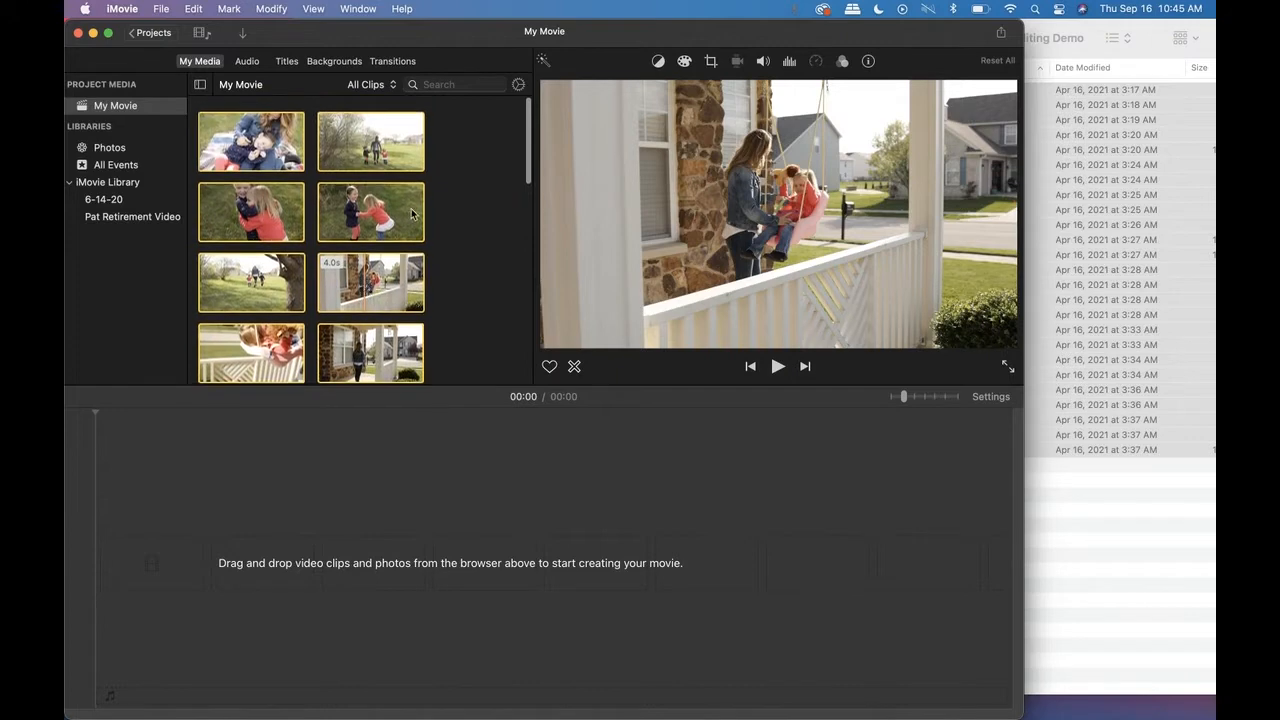
left_click(456, 210)
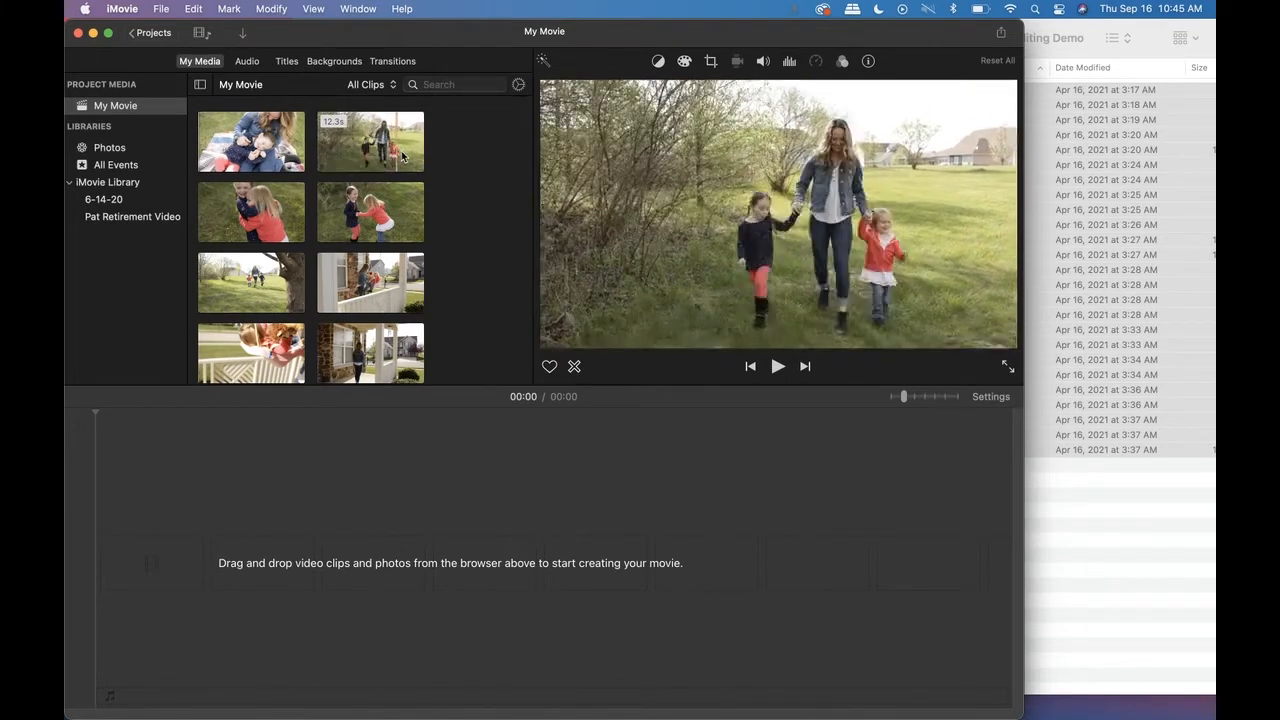
- Mark the 12.3 s clip of the woman walking toward the camera with two girls as a favorite
left_click(380, 152)
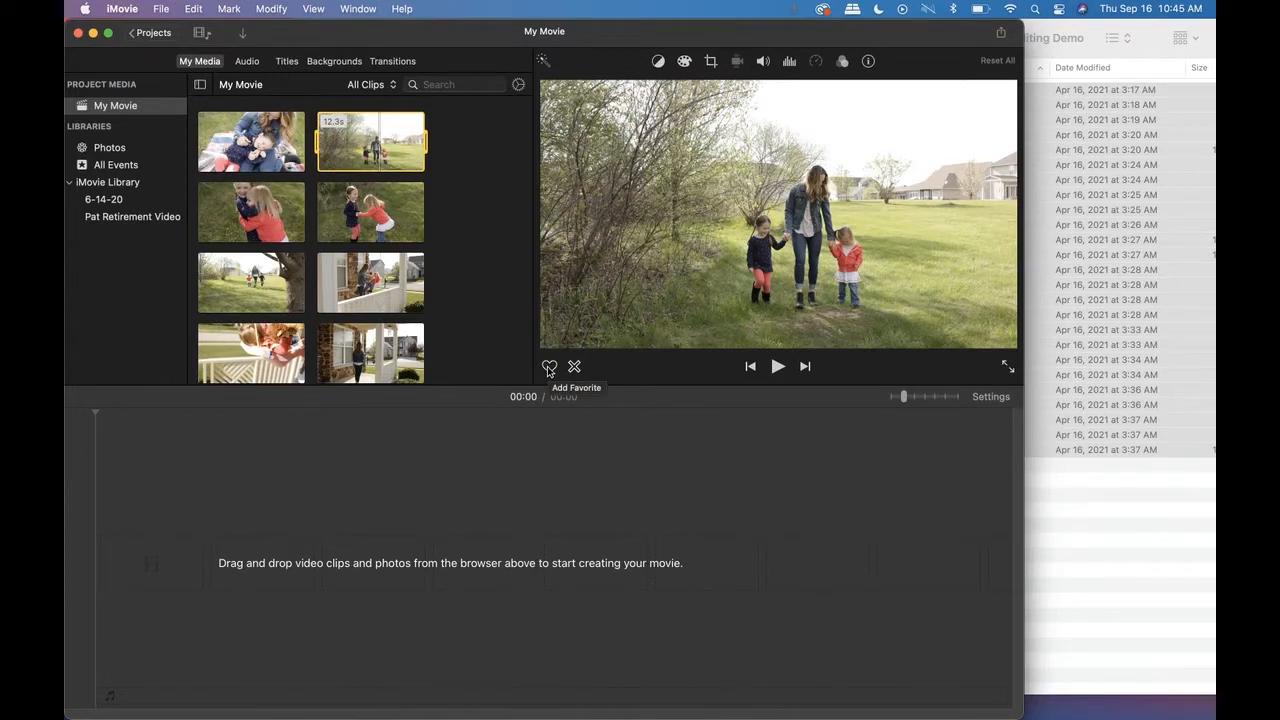
right_click(358, 131)
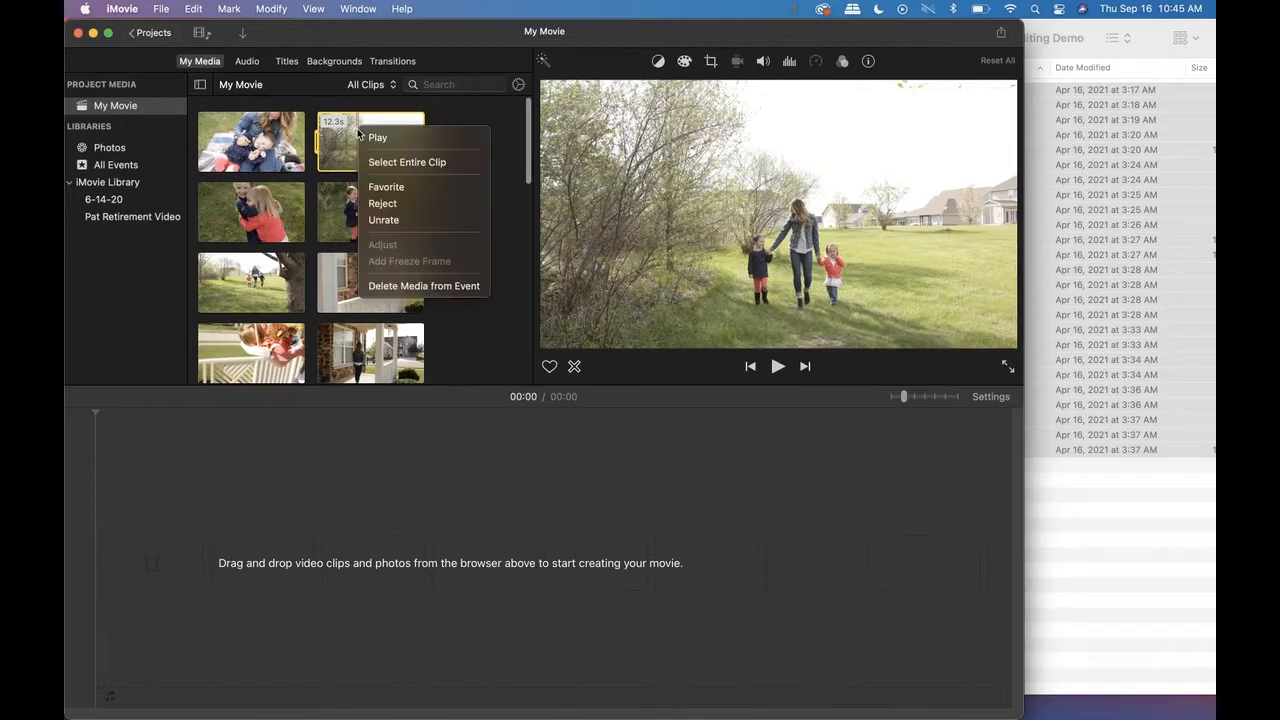
left_click(405, 189)
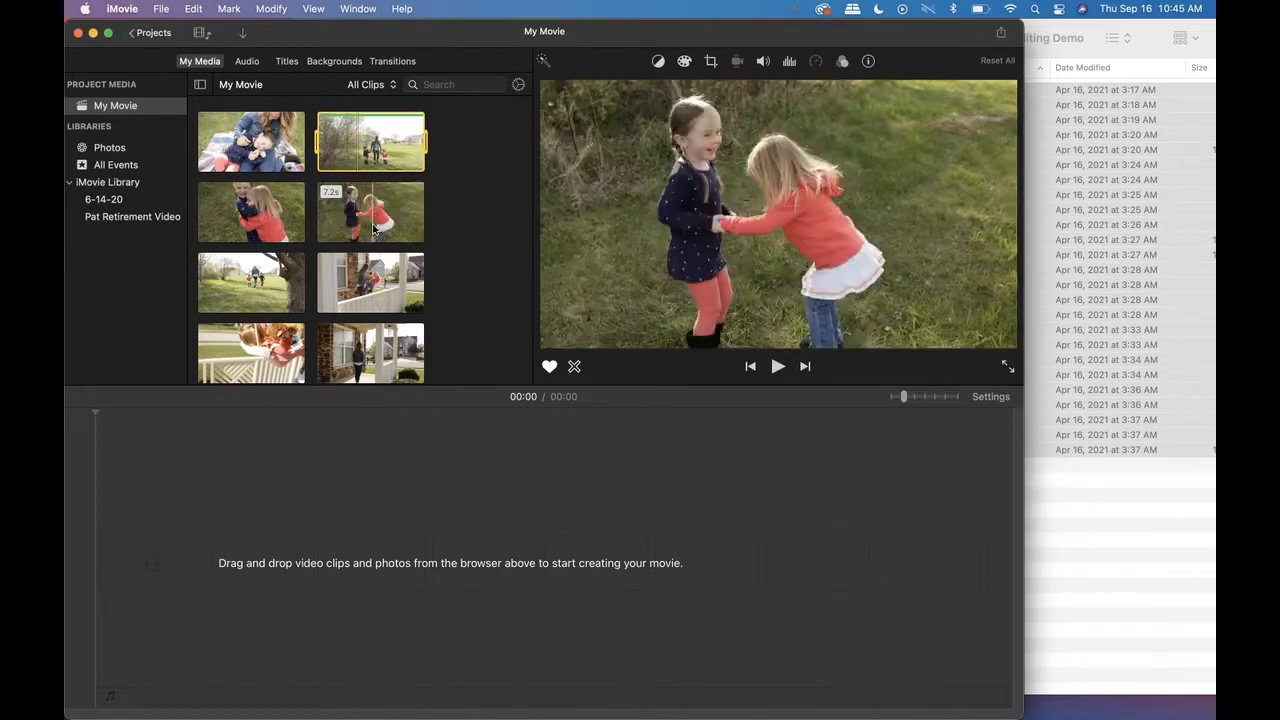
- Mark the hugging girls clip, the walking-away clip and the 21.2 s porch clip as favorites together with the first walking clip
left_click(253, 220)
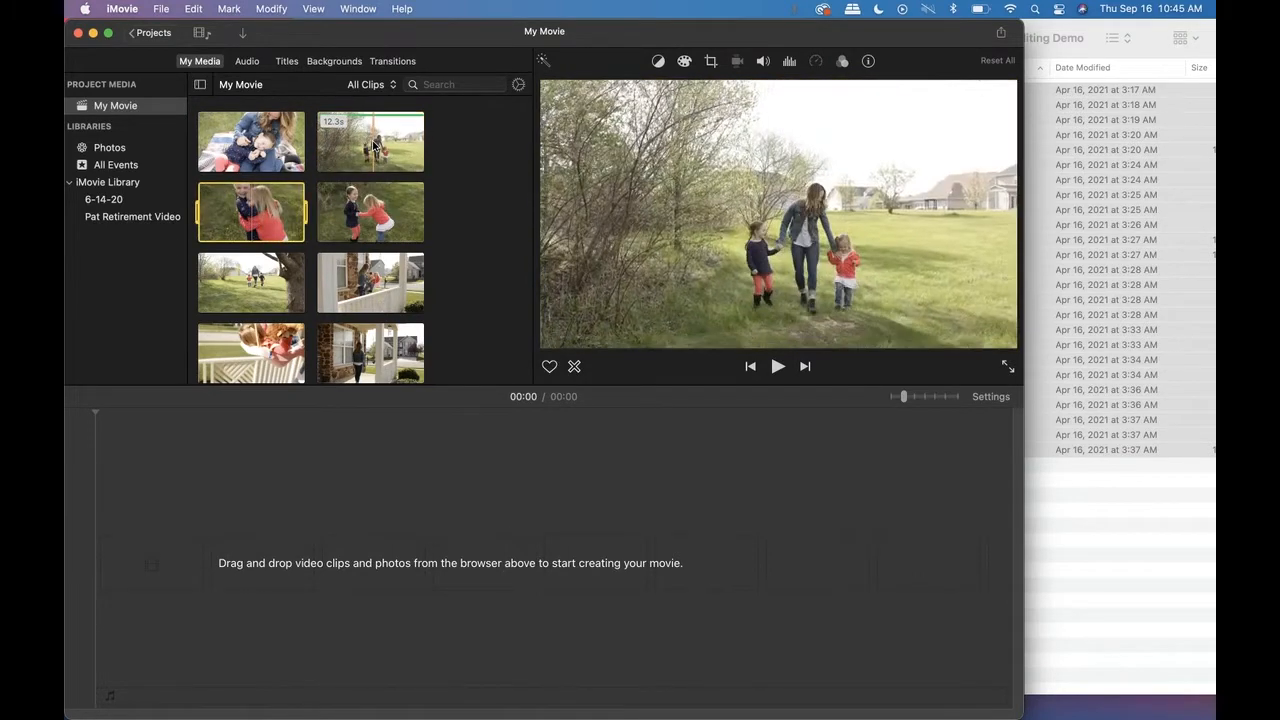
left_click(374, 146, "super")
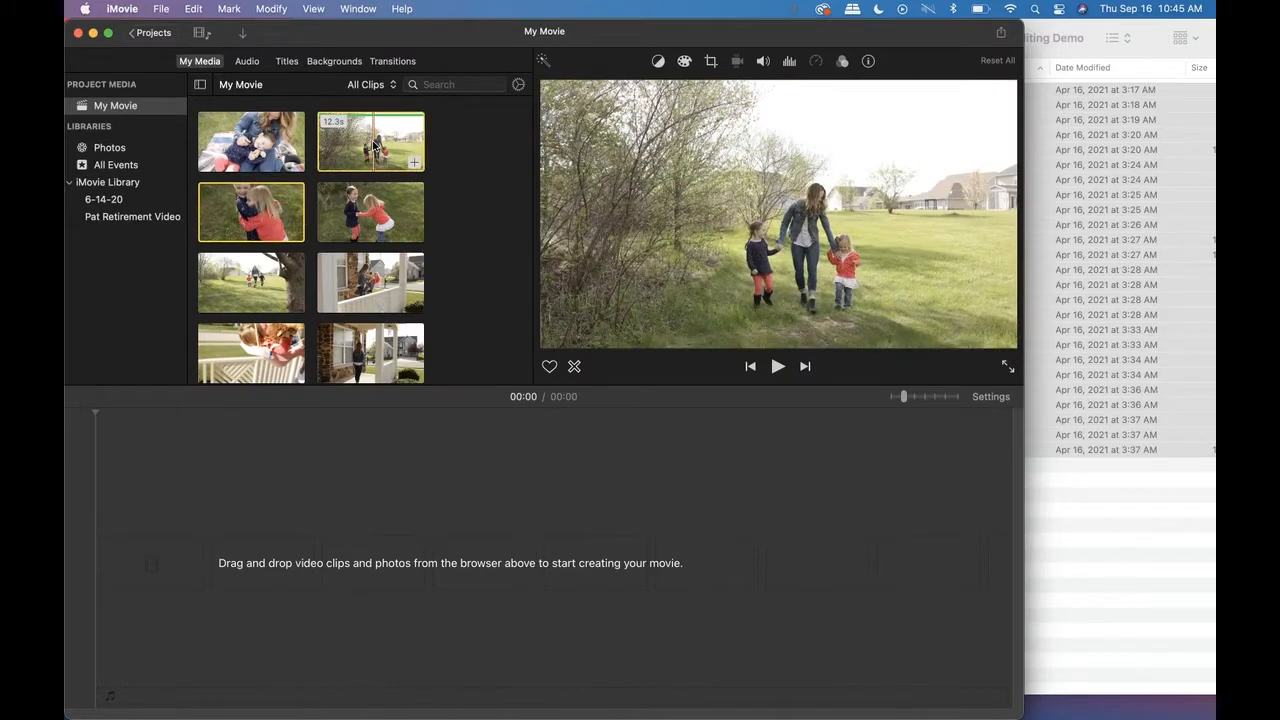
left_click(266, 280, "super")
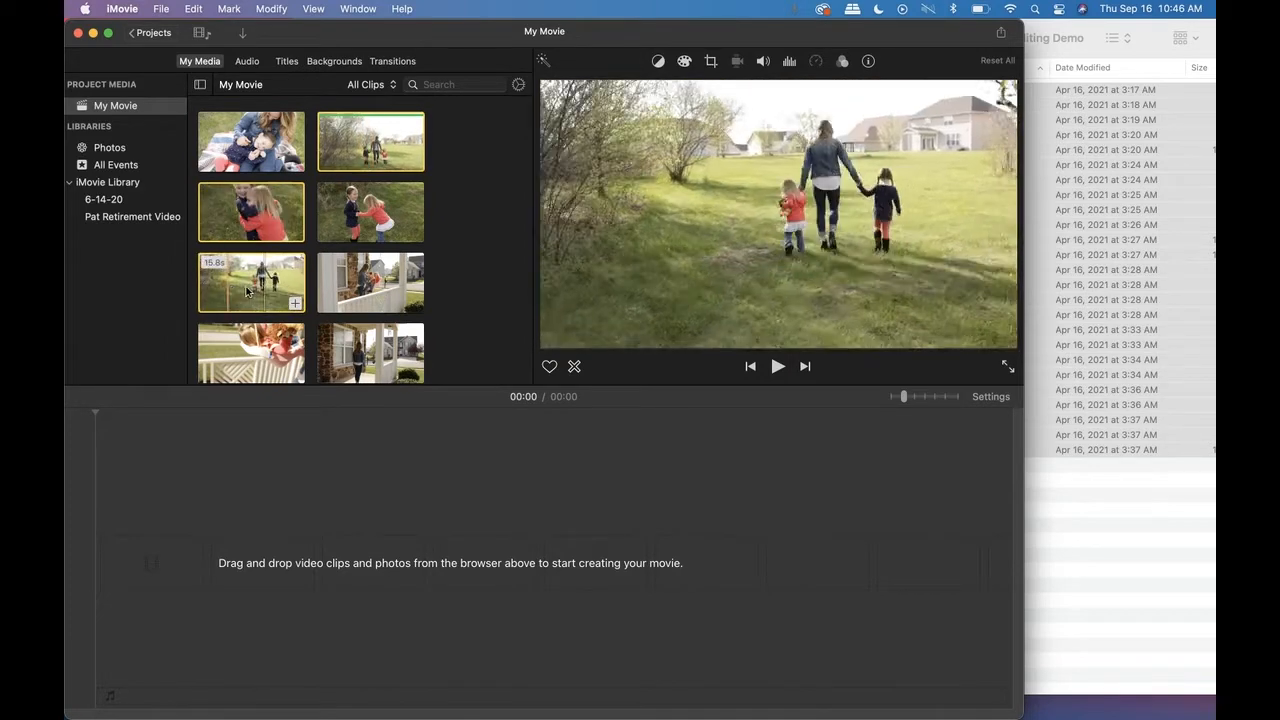
scroll(383, 296, "down", 2)
scroll(383, 296, "down", 4)
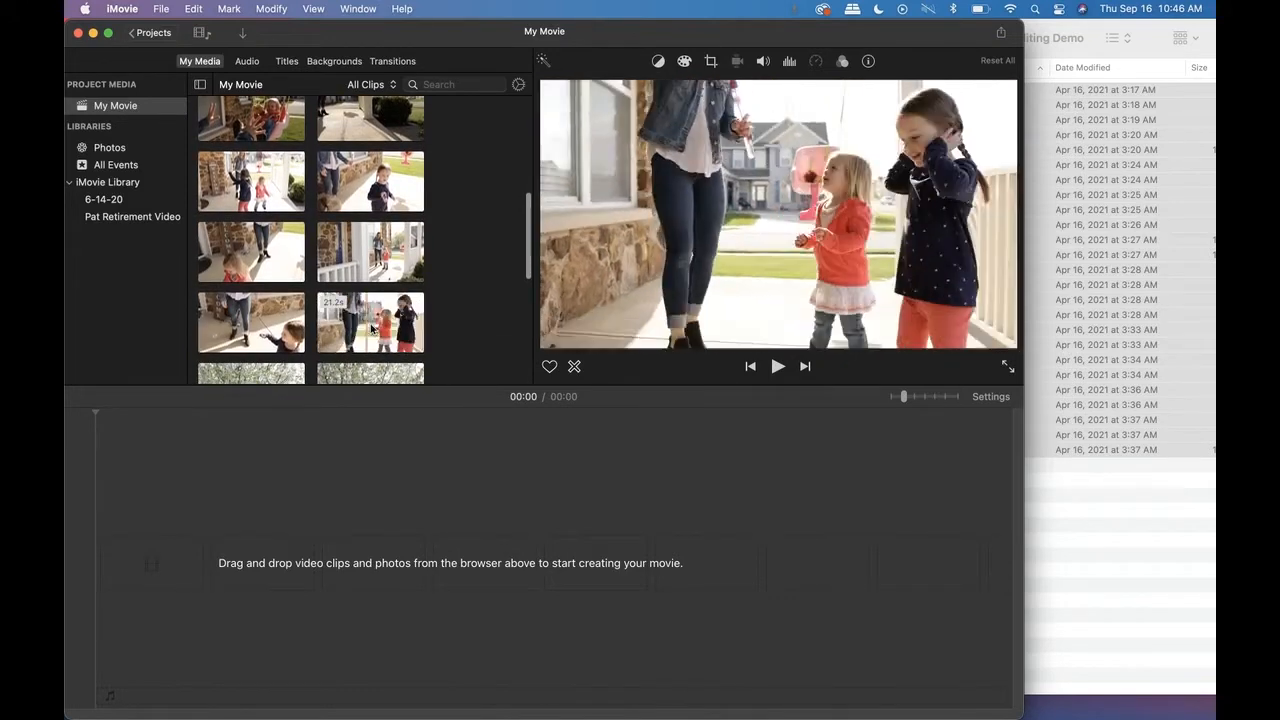
left_click(381, 331)
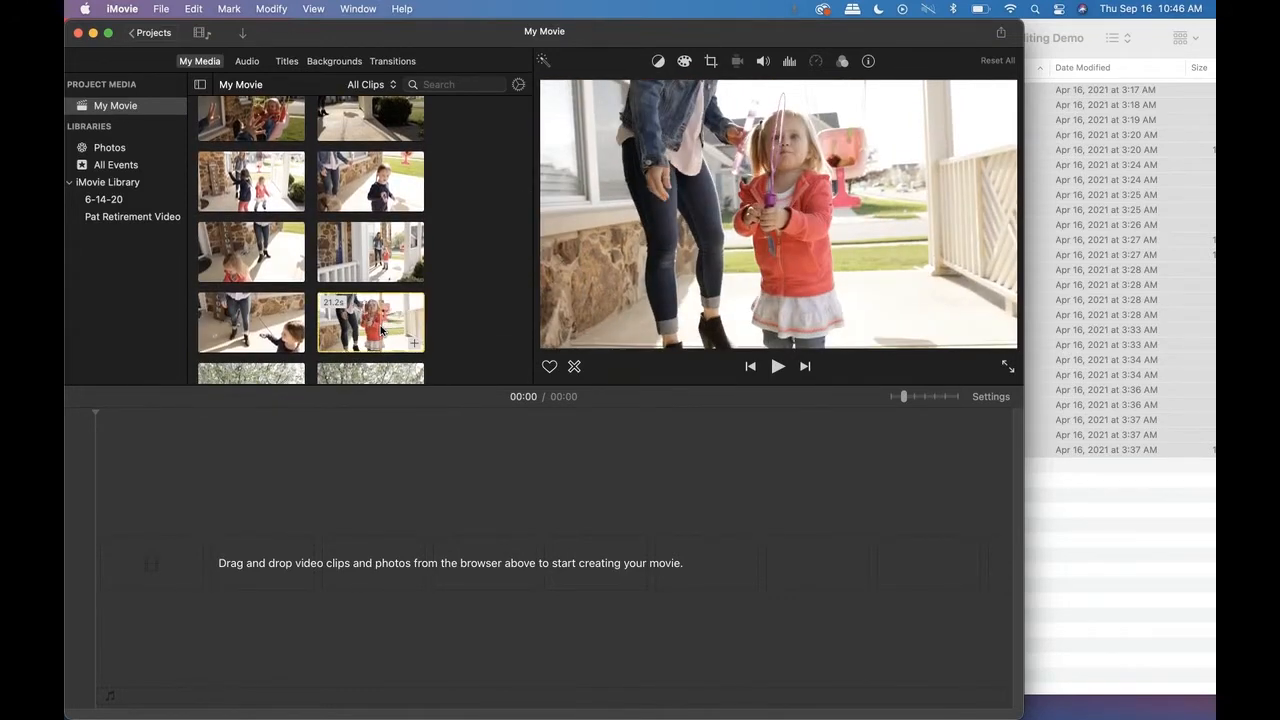
scroll(381, 331, "up", 1)
scroll(300, 260, "up", 10)
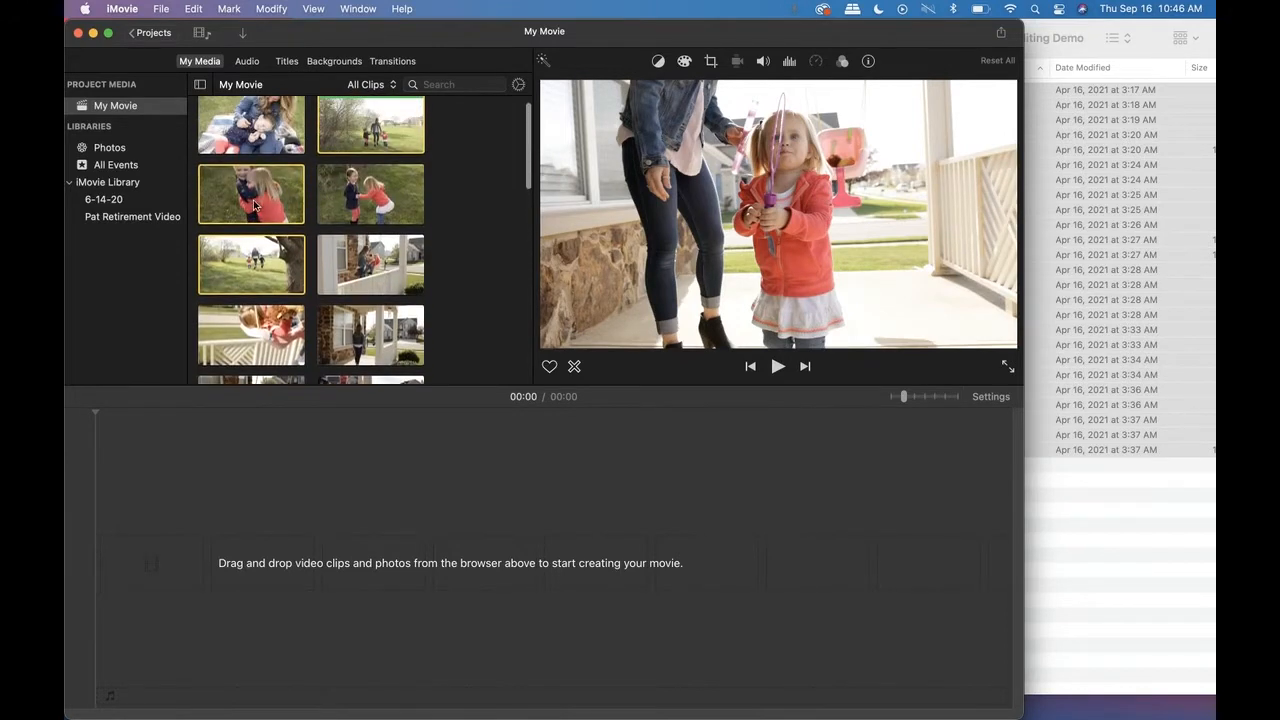
right_click(254, 205)
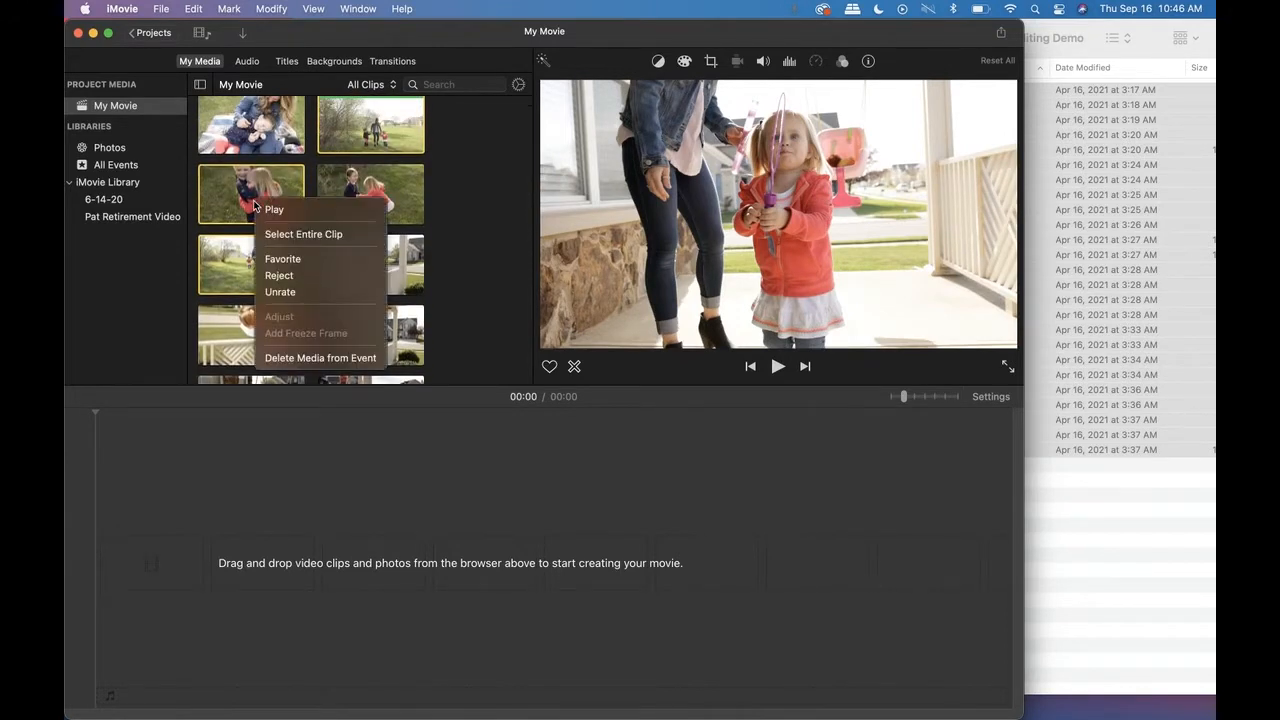
left_click(298, 263)
scroll(386, 272, "down", 2)
scroll(386, 272, "up", 10)
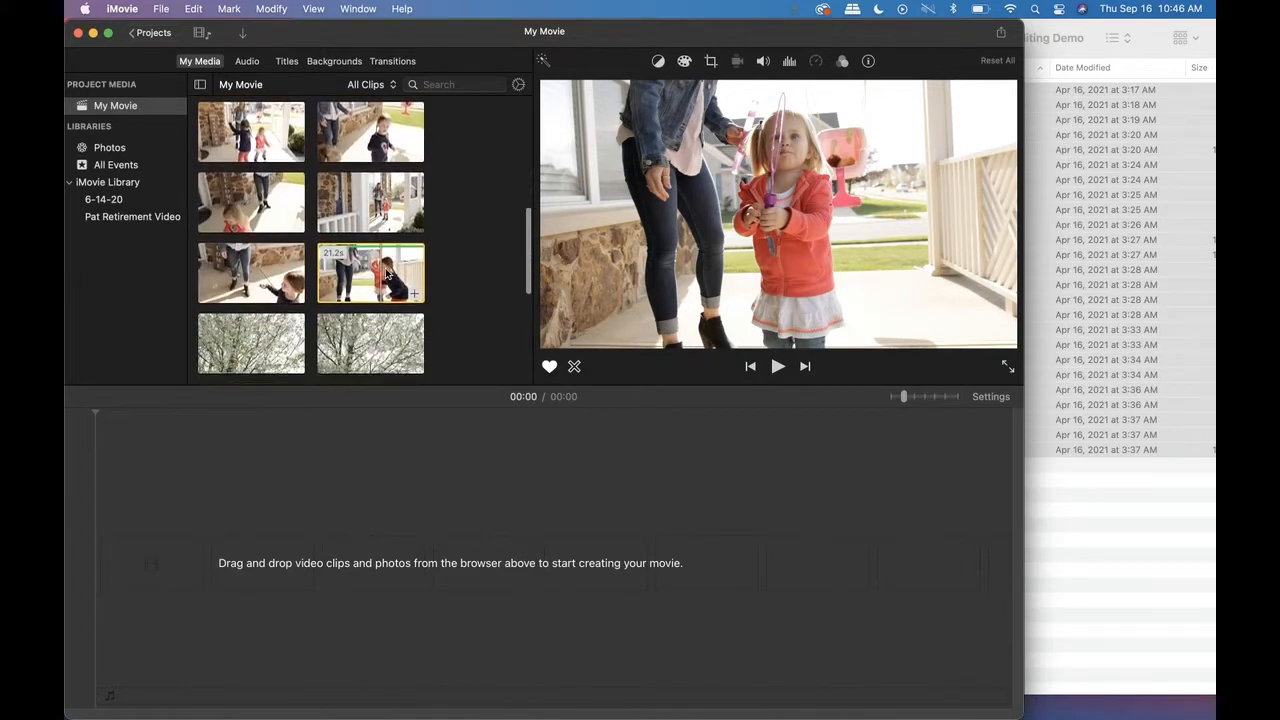
- Filter the media browser to Favorites to review the marked clips, and switch it back to All Clips
left_click(381, 86)
left_click(336, 88)
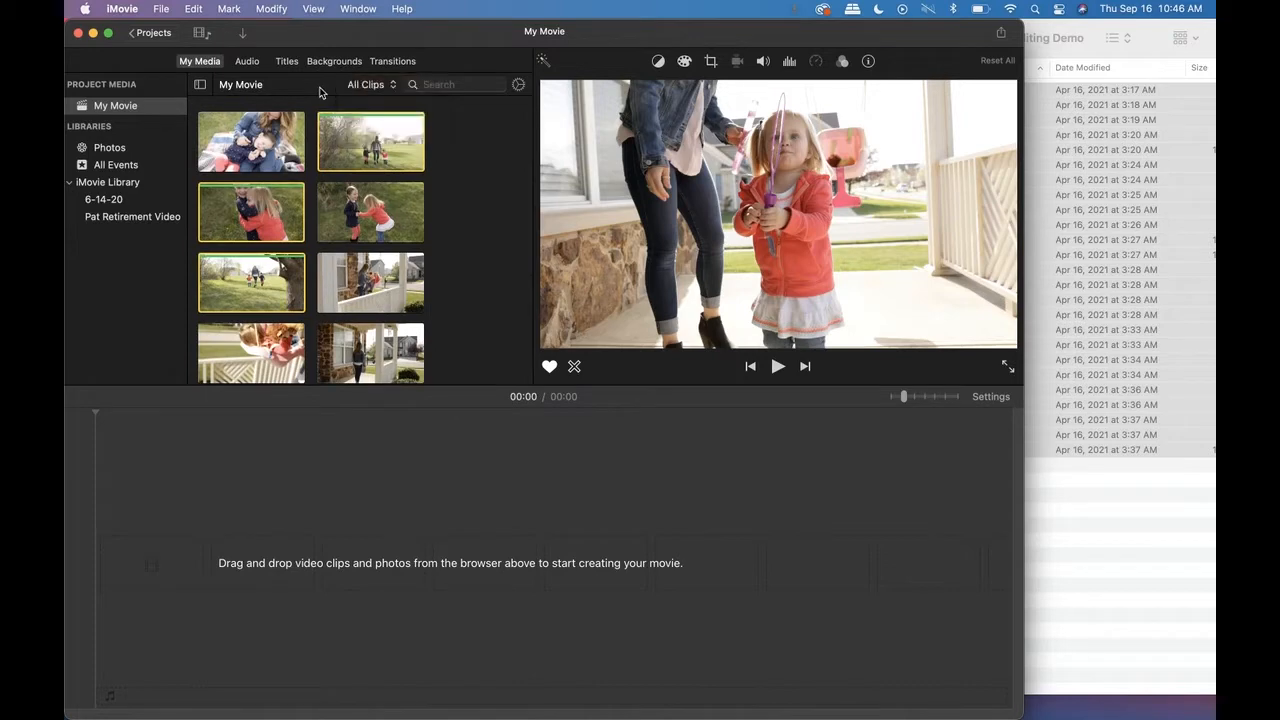
left_click(390, 87)
left_click(389, 118)
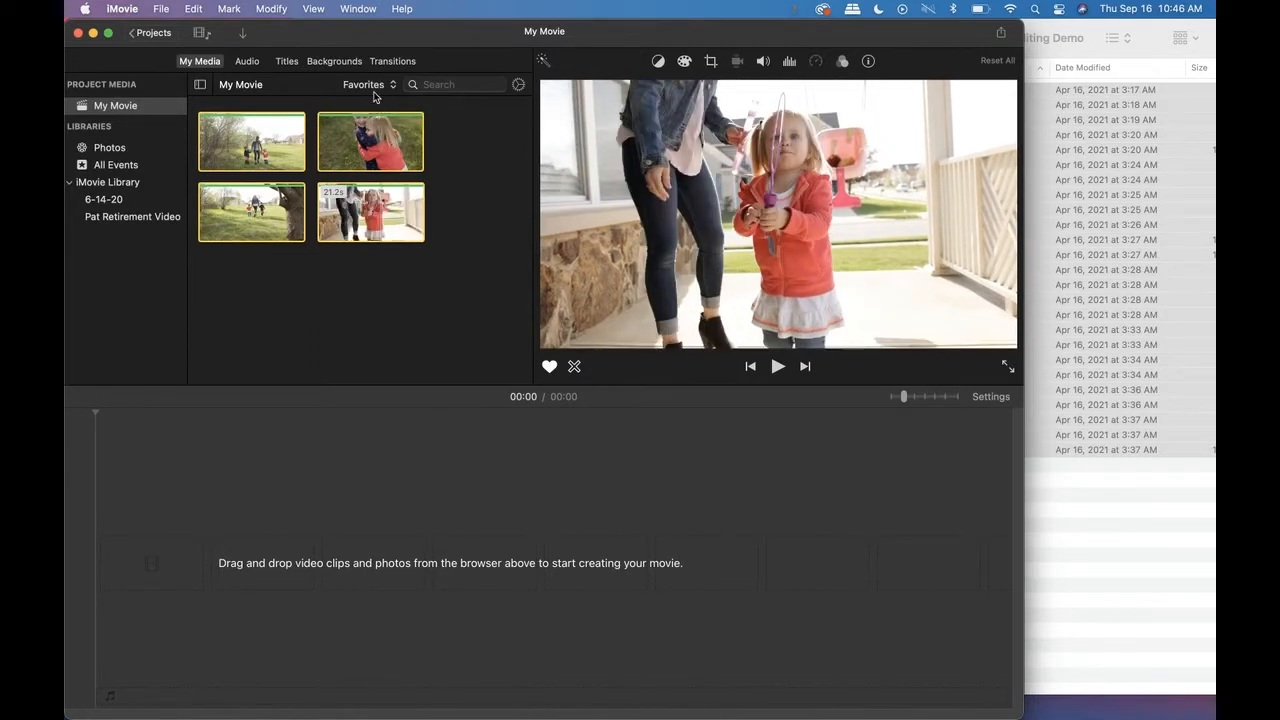
left_click(374, 88)
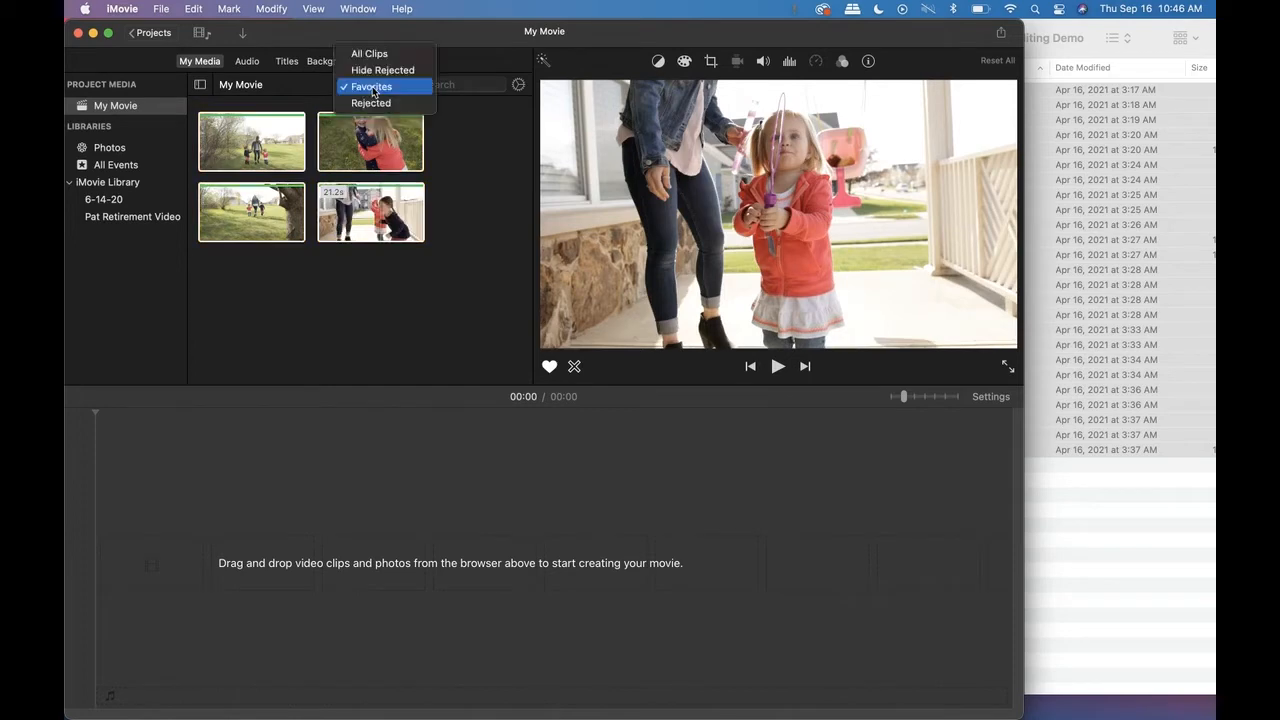
left_click(389, 55)
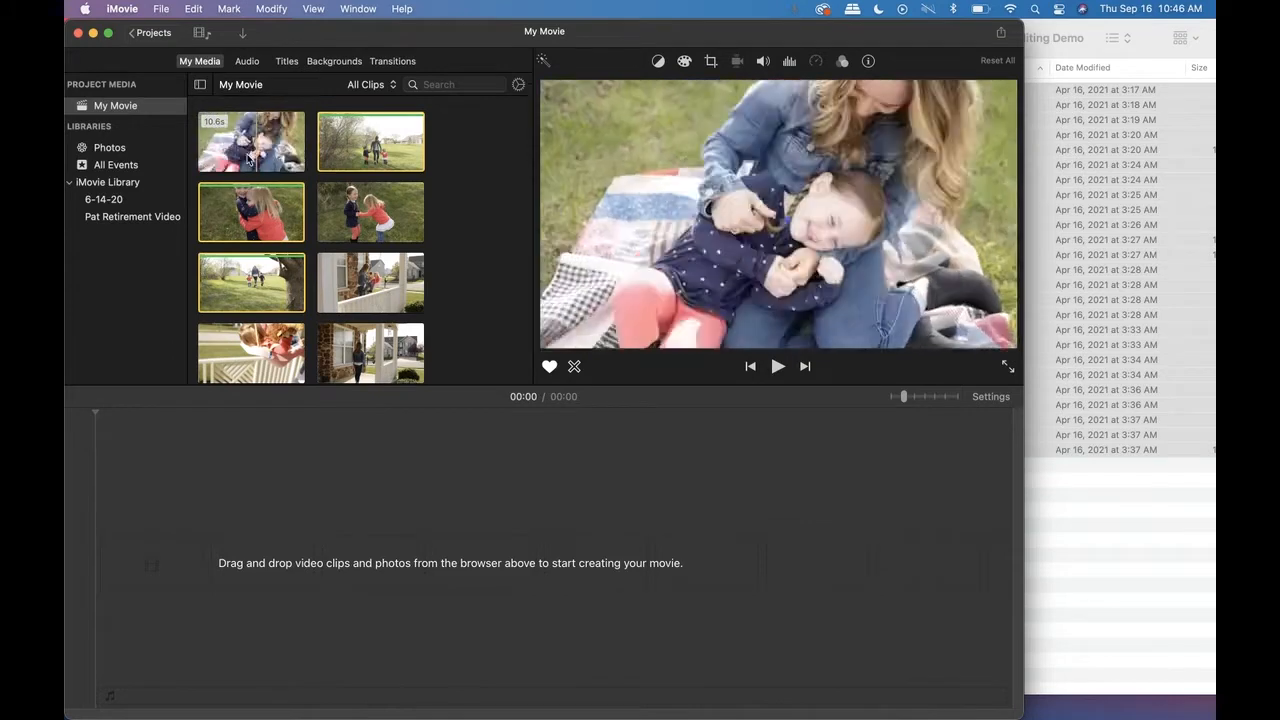
- Mark the picnic blanket clip and the 7.2 s clip of the two girls holding hands as favorites
left_click(240, 158)
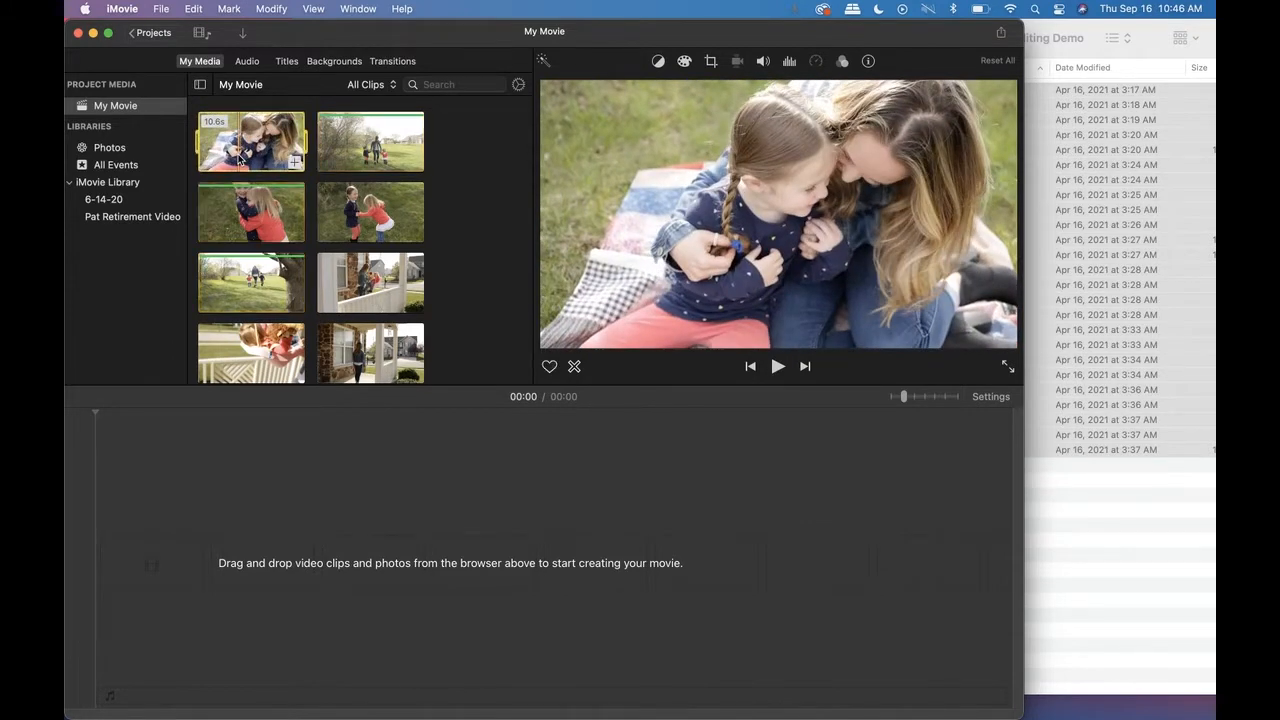
left_click(371, 216)
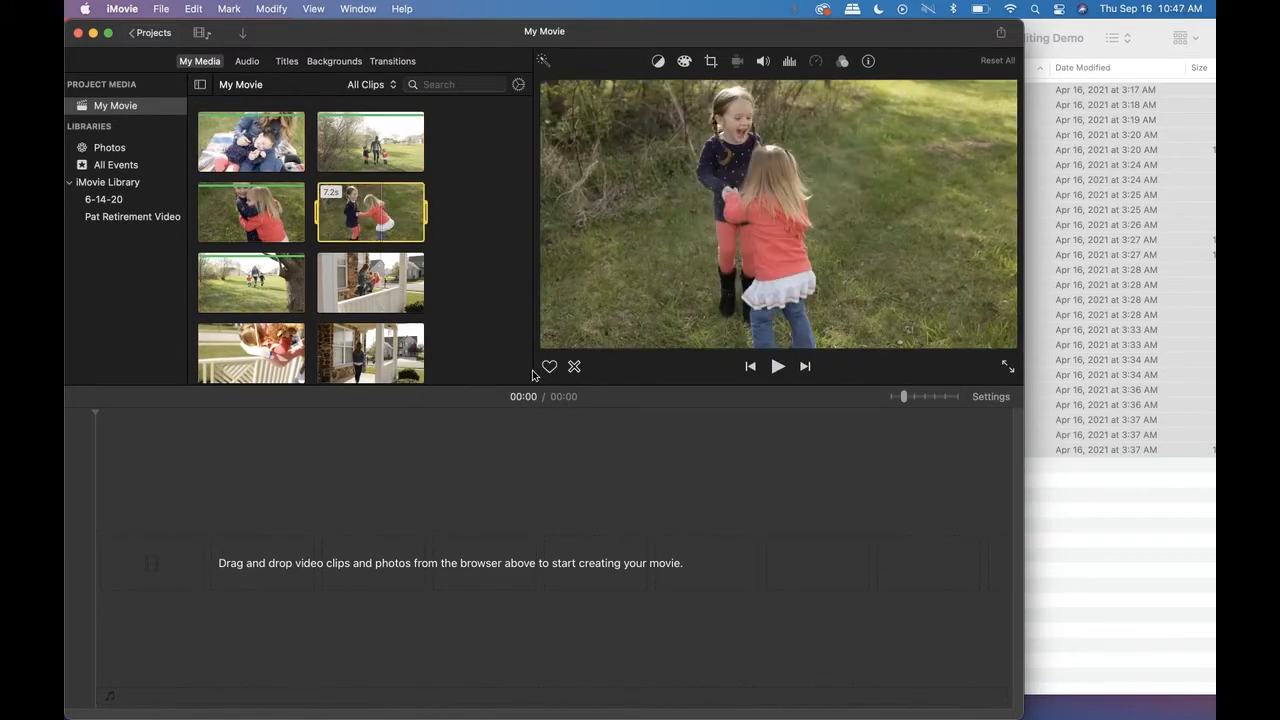
left_click(549, 366)
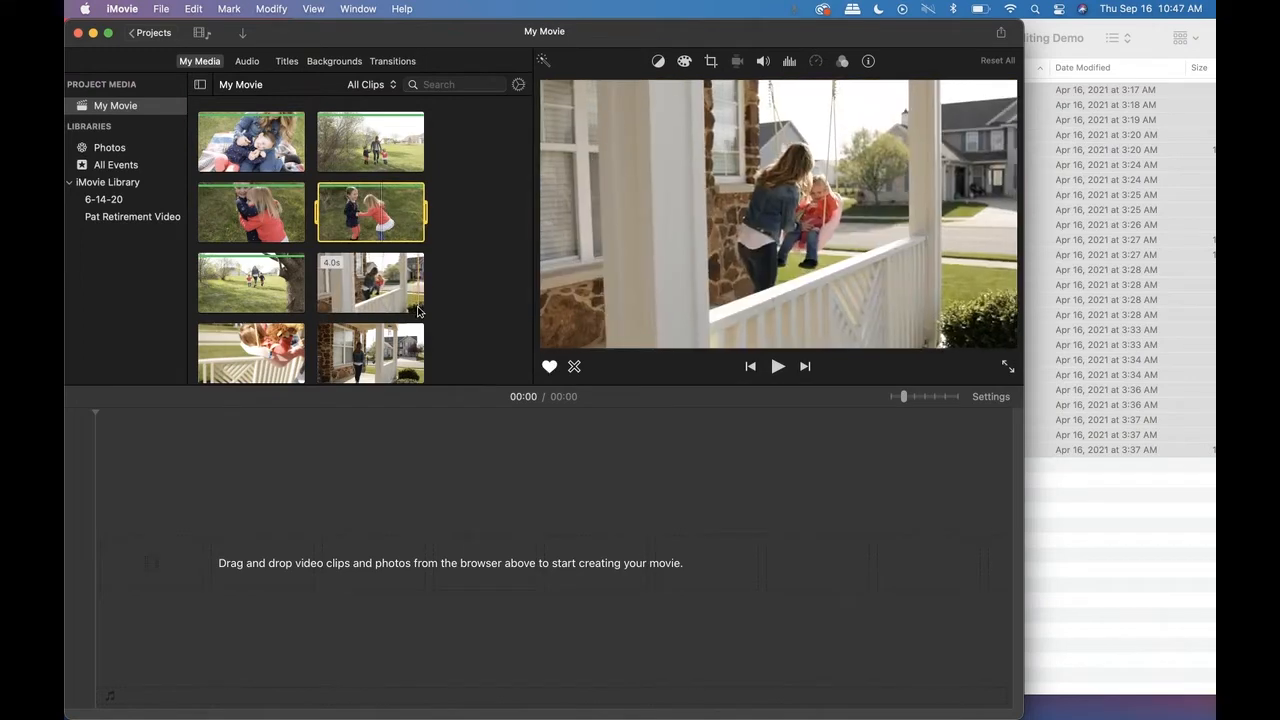
- Mark the 38.4 s clip of the woman on the porch and the clip of the girl jumping on the walkway as favorites
scroll(418, 312, "down", 1)
scroll(418, 311, "down", 1)
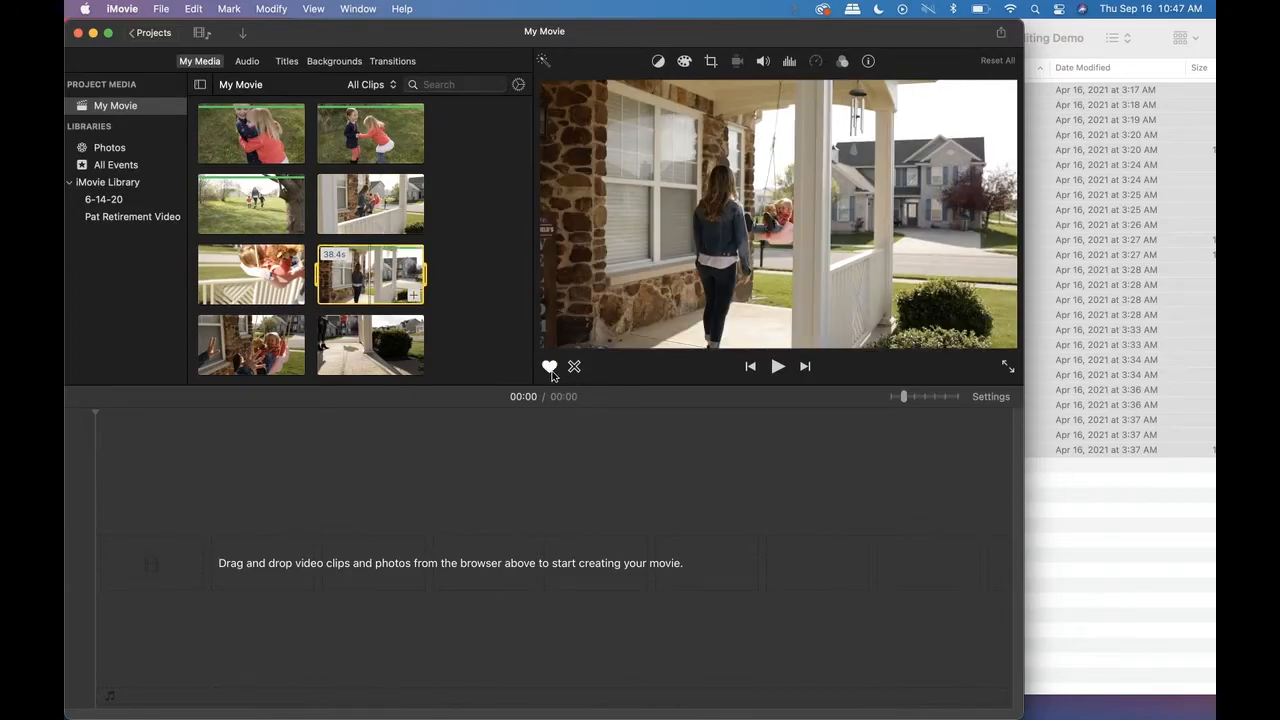
scroll(370, 250, "down", 2)
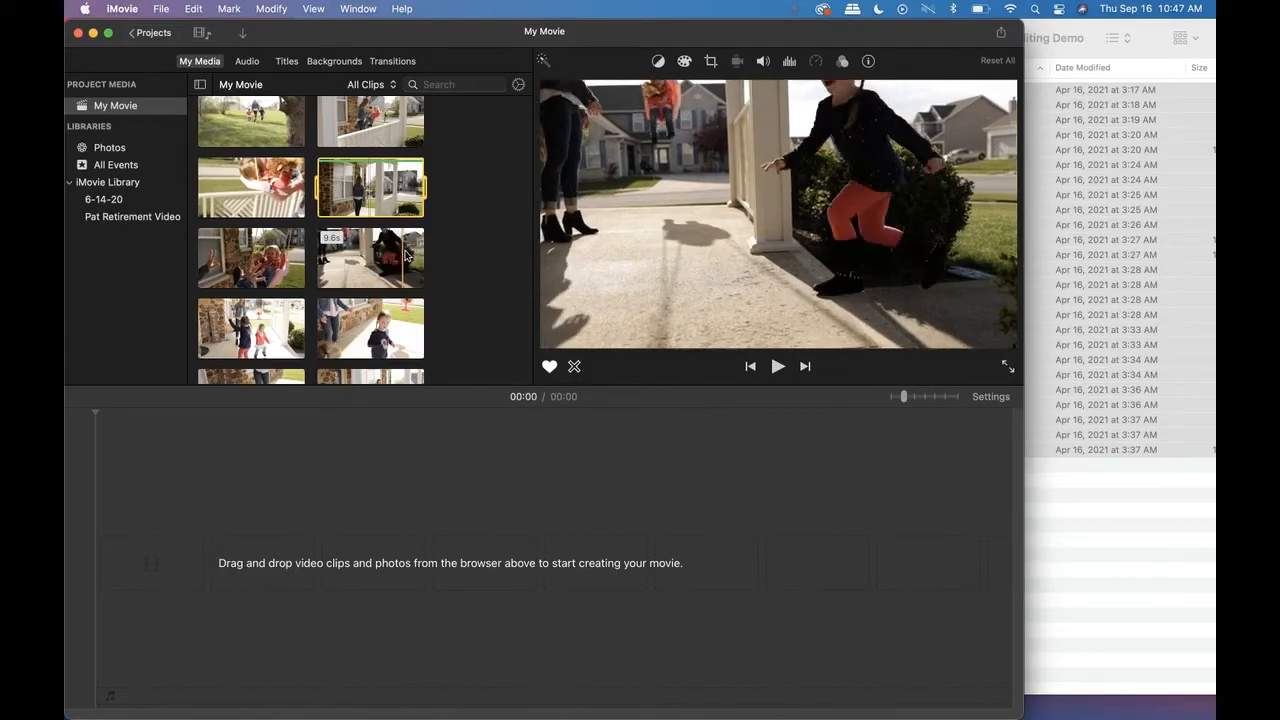
left_click(550, 368)
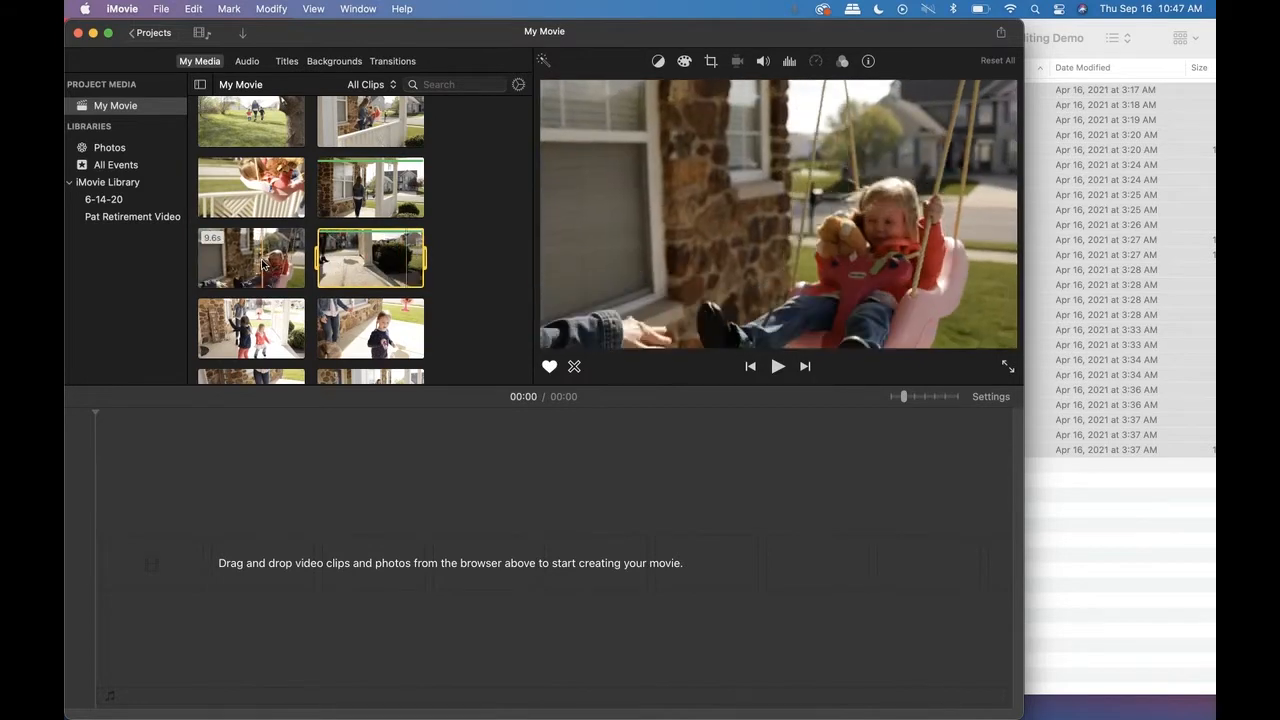
- Mark the 9.6 s swing clip and the 23.5 s and 6.6 s close-up blossom branch clips as favorites
left_click(263, 263)
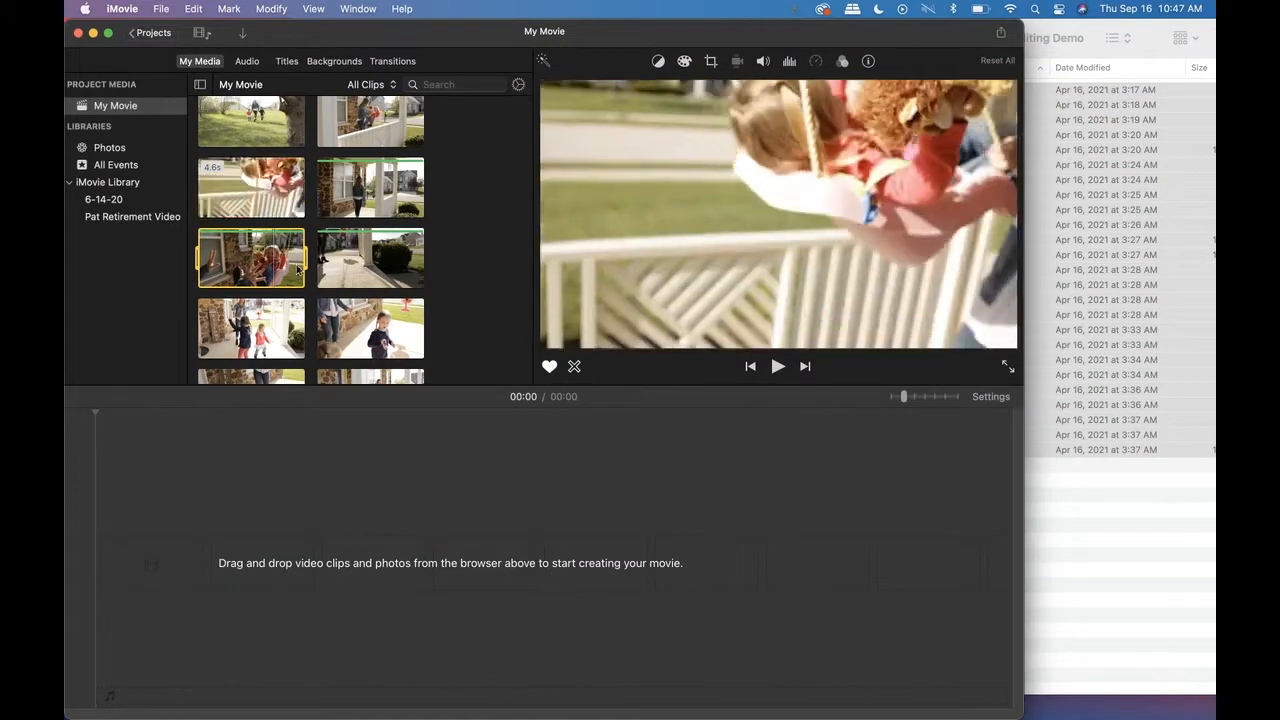
scroll(267, 270, "down", 3)
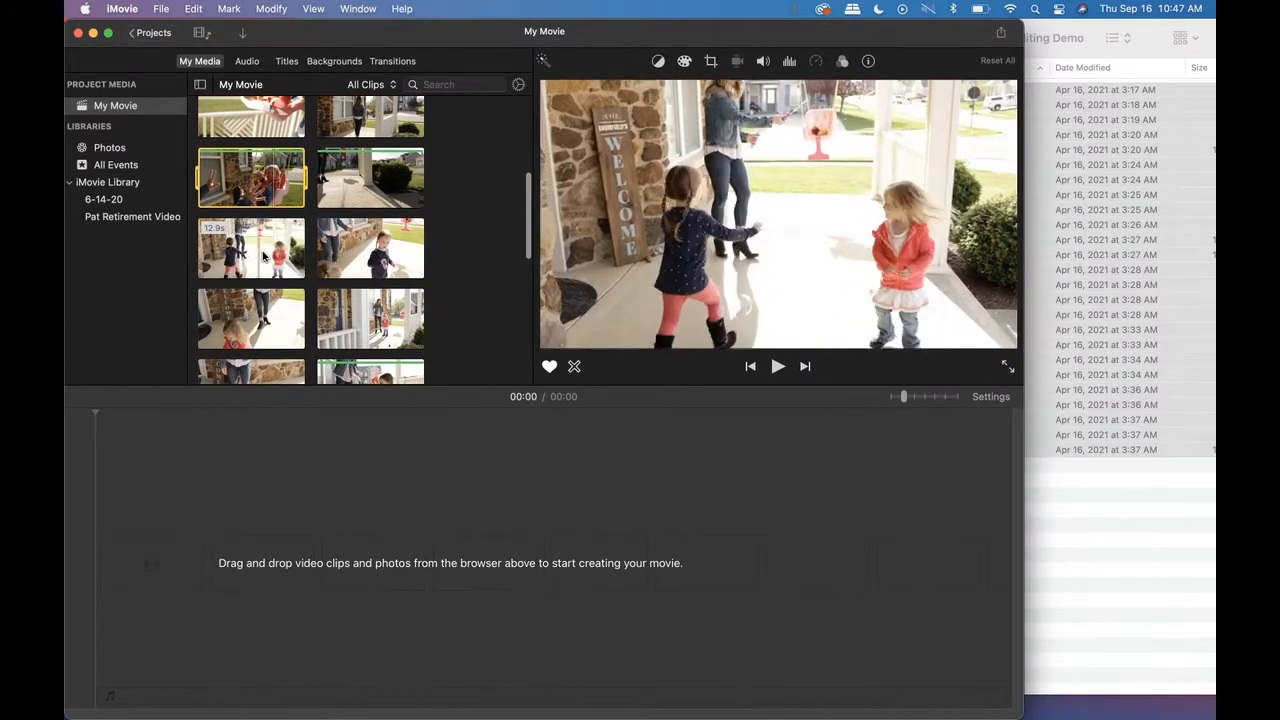
scroll(268, 258, "down", 1)
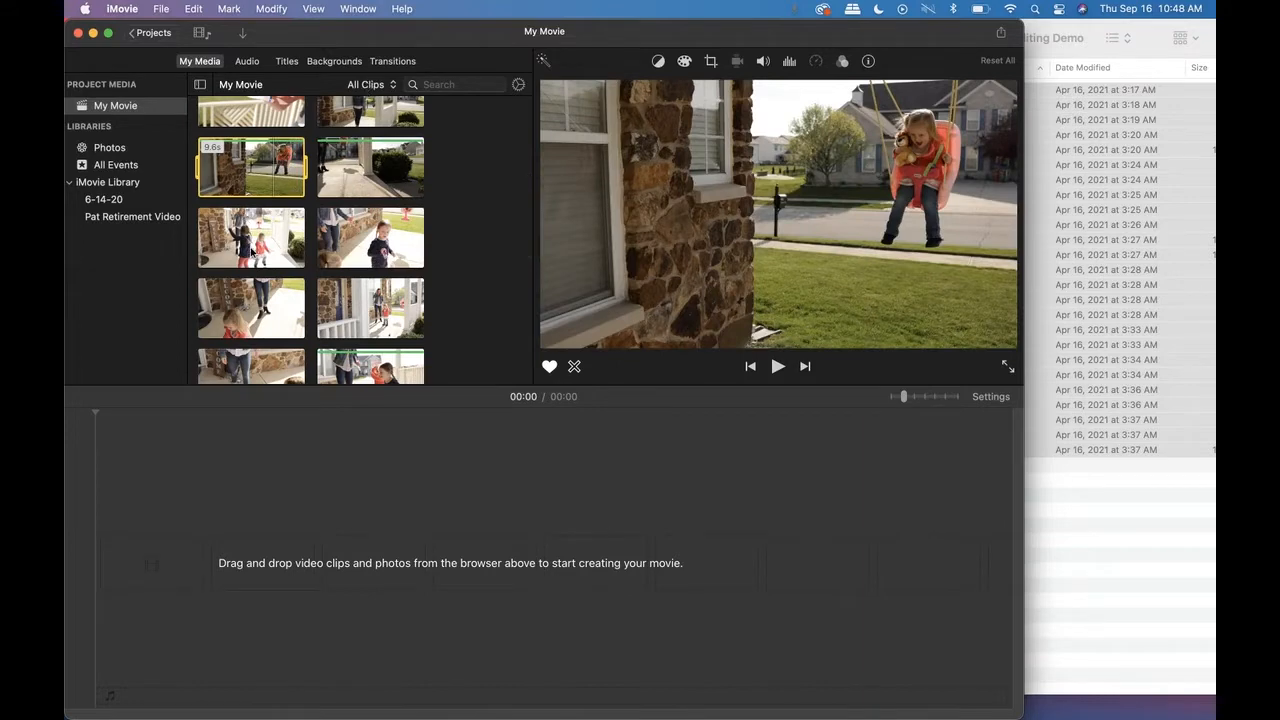
scroll(250, 250, "down", 5)
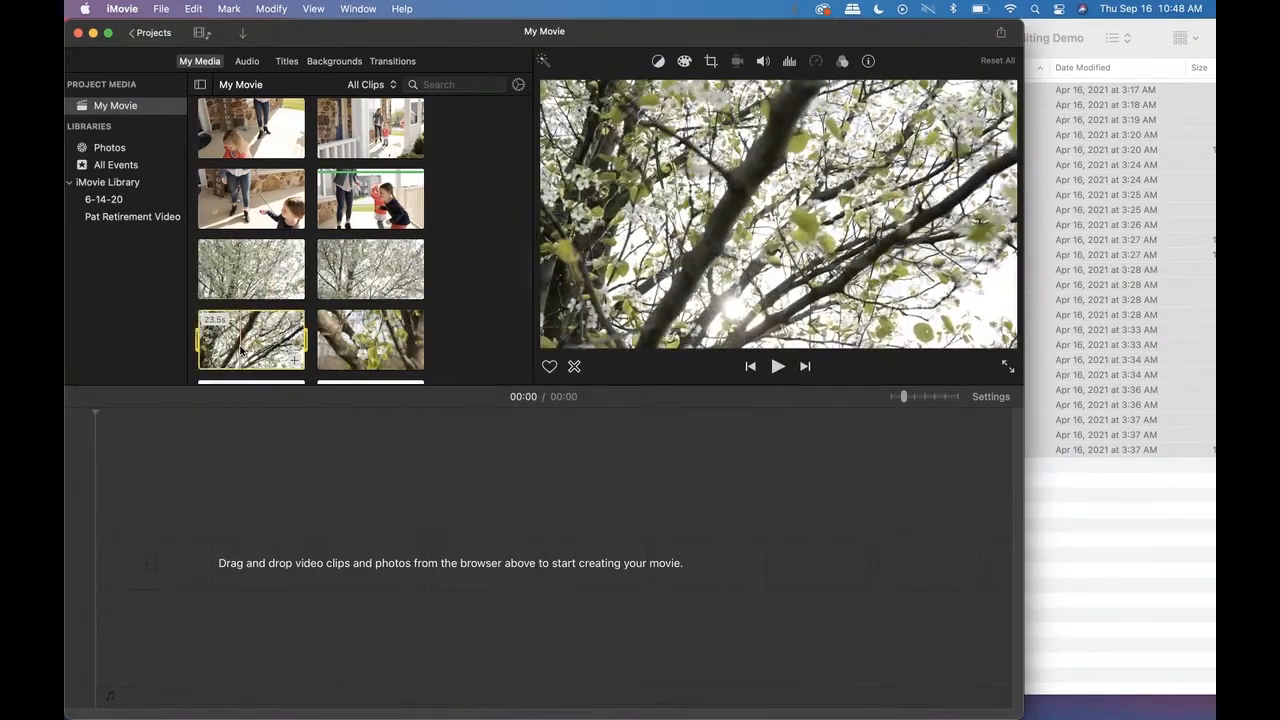
left_click(549, 367)
left_click(378, 334)
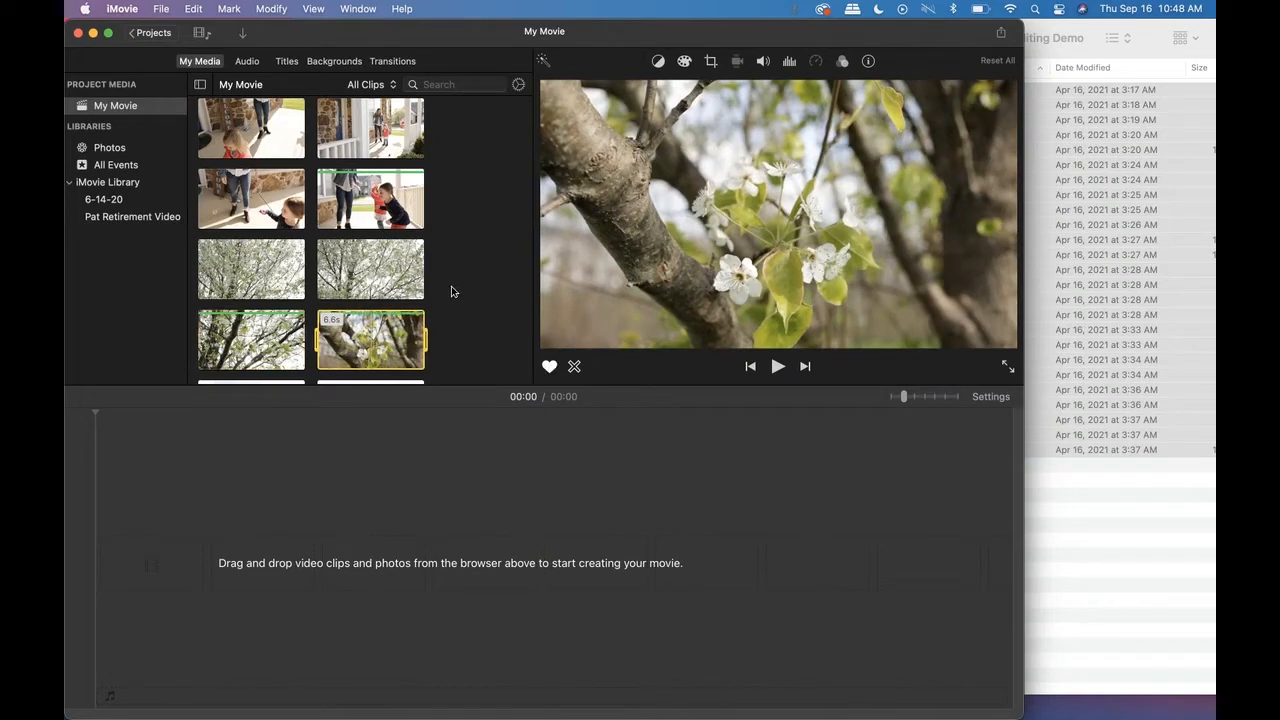
- Mark the last house-front clip, the 8.7 s wind chime clip and the 13.8 s stone wall sign clip as favorites
scroll(451, 291, "down", 3)
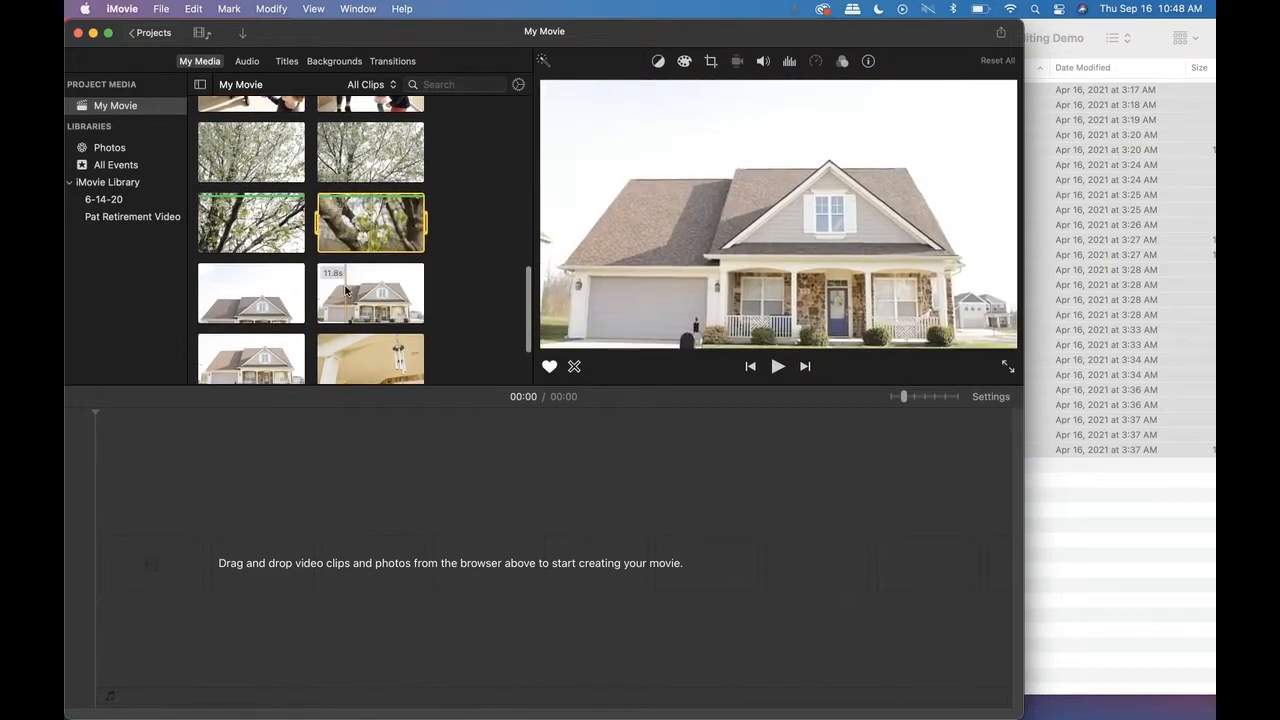
scroll(381, 300, "down", 1)
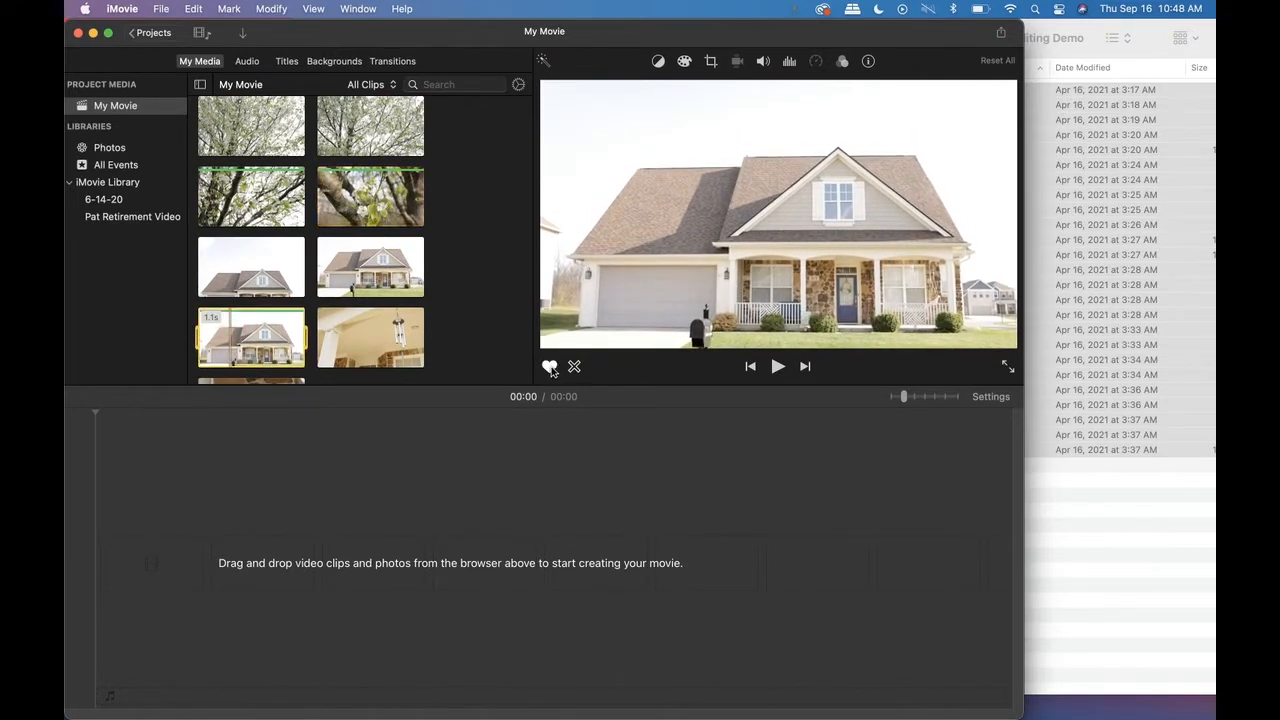
scroll(343, 283, "down", 2)
left_click(362, 287)
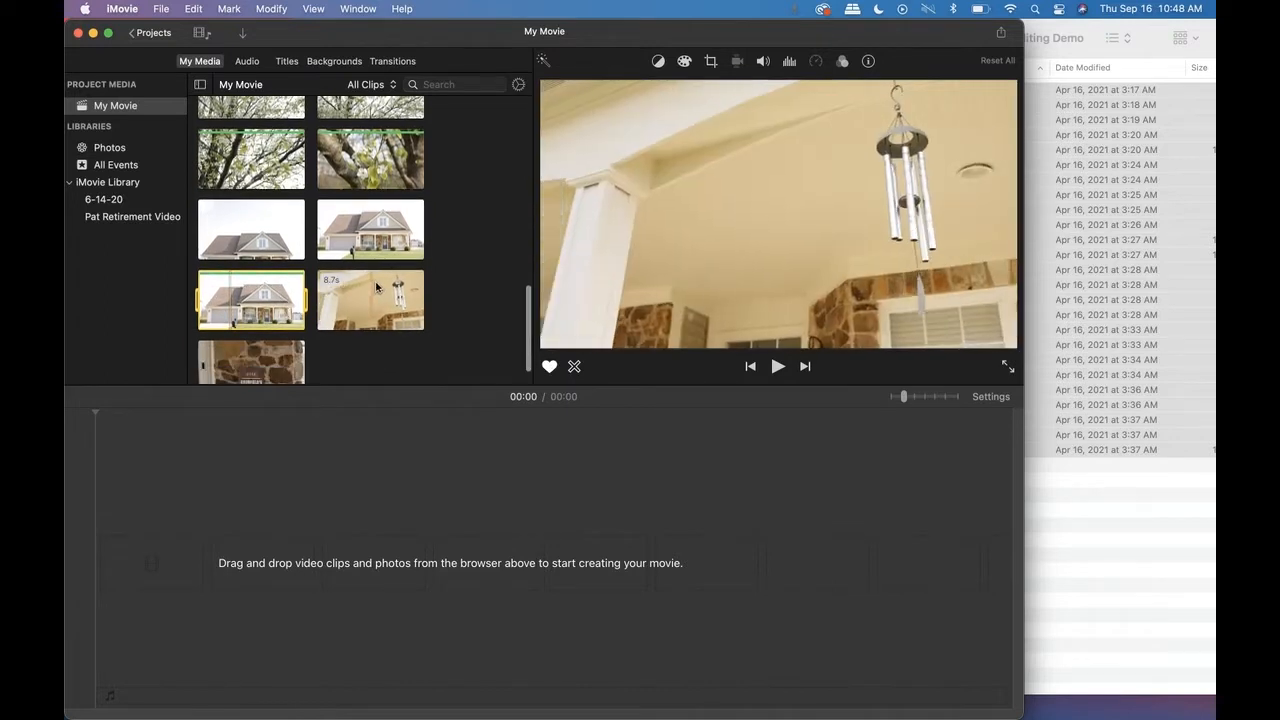
left_click(549, 367)
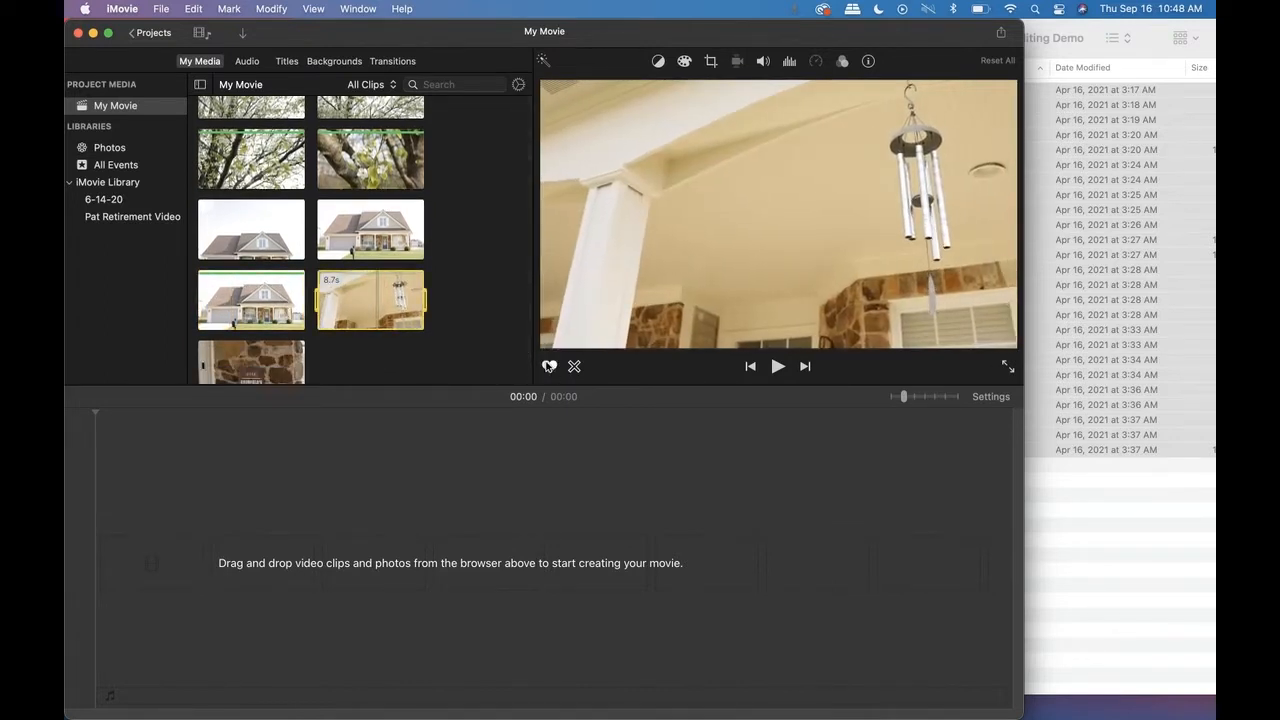
left_click(277, 365)
left_click(551, 368)
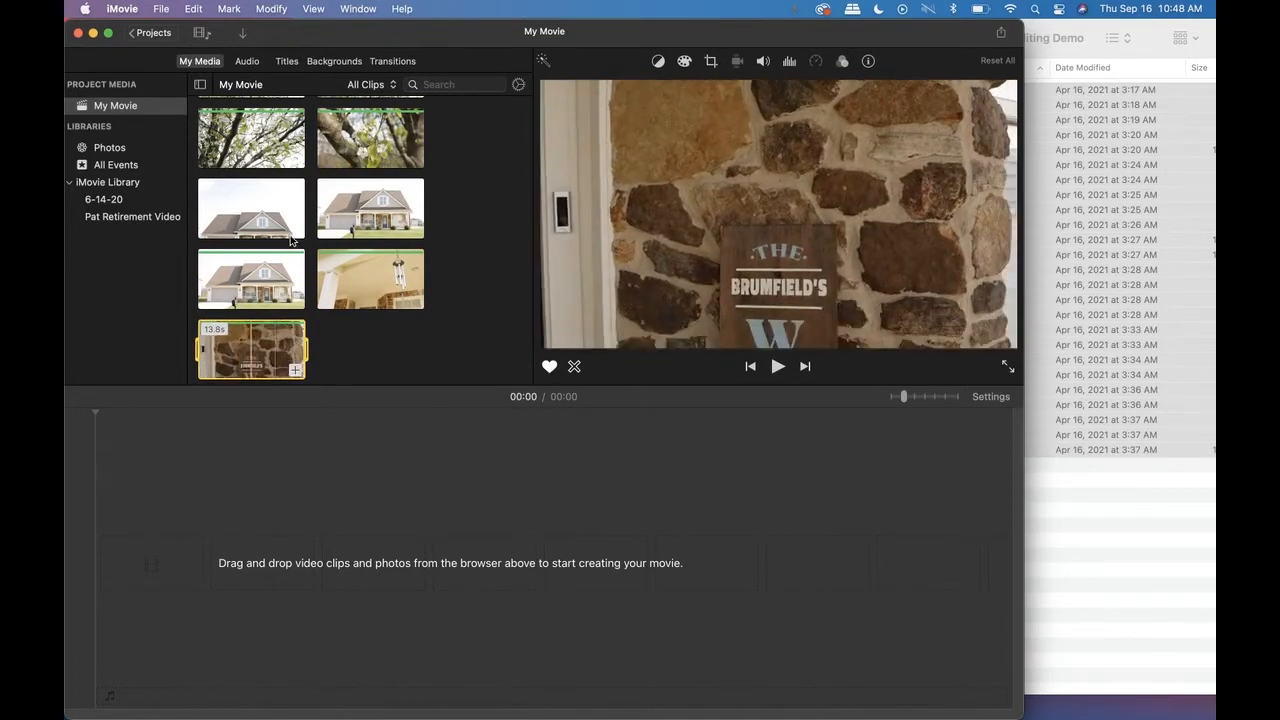
- Mark the 6.3 s bubble wand clip and the porch clip directly above it as favorites
scroll(285, 260, "up", 2)
scroll(290, 240, "up", 5)
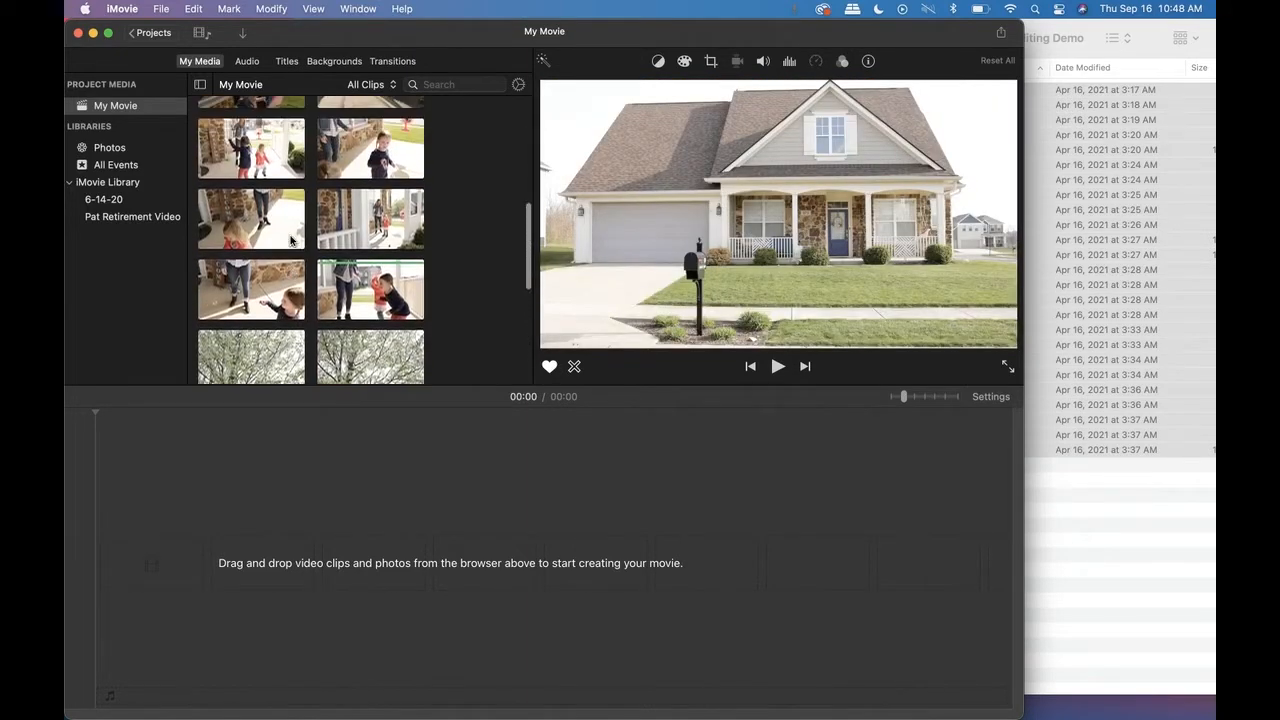
left_click(278, 287)
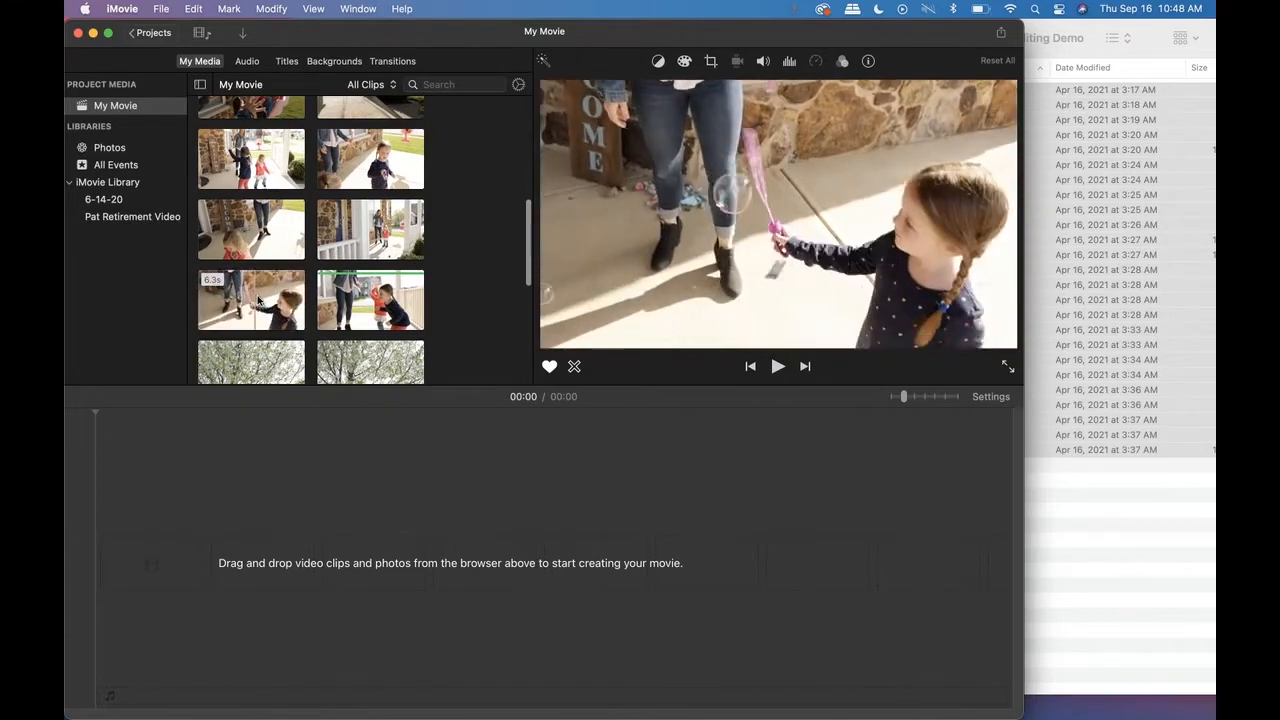
left_click(546, 370)
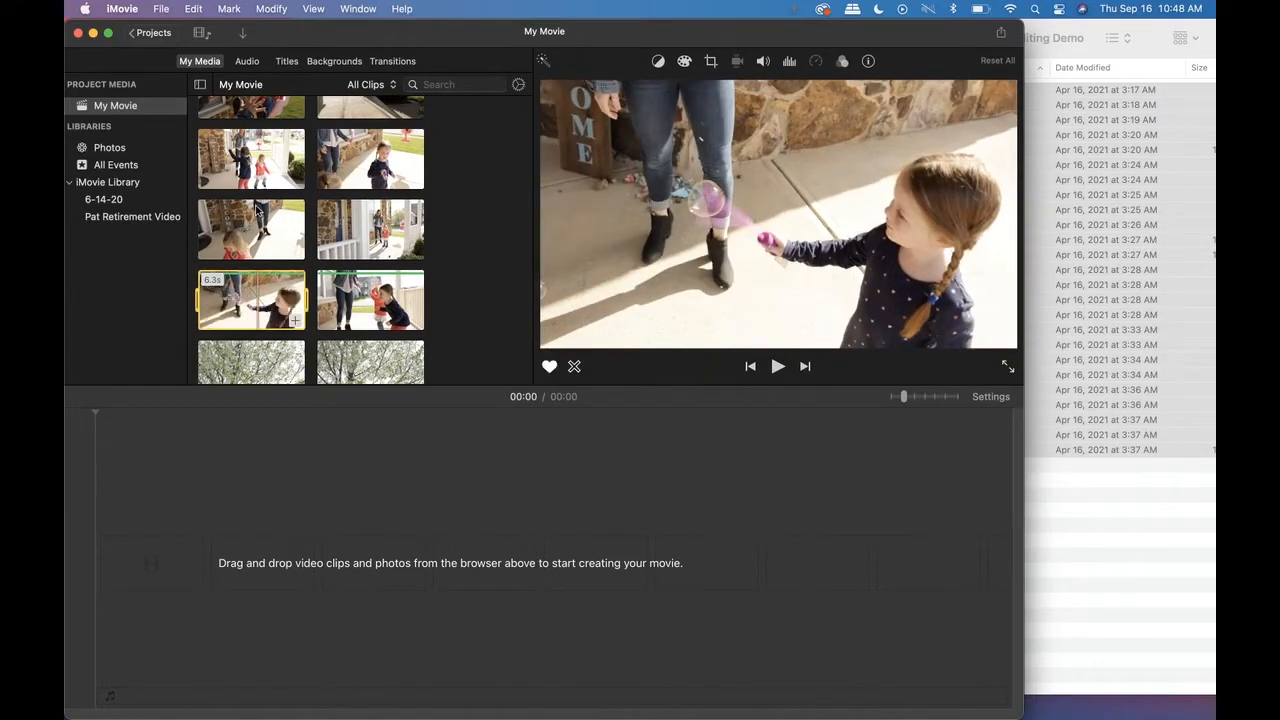
left_click(290, 236)
left_click(547, 369)
- Mark the 30.7 s clip of the two girls playing with bubbles on the porch as a favorite
scroll(273, 245, "up", 3)
left_click(273, 249)
left_click(400, 265)
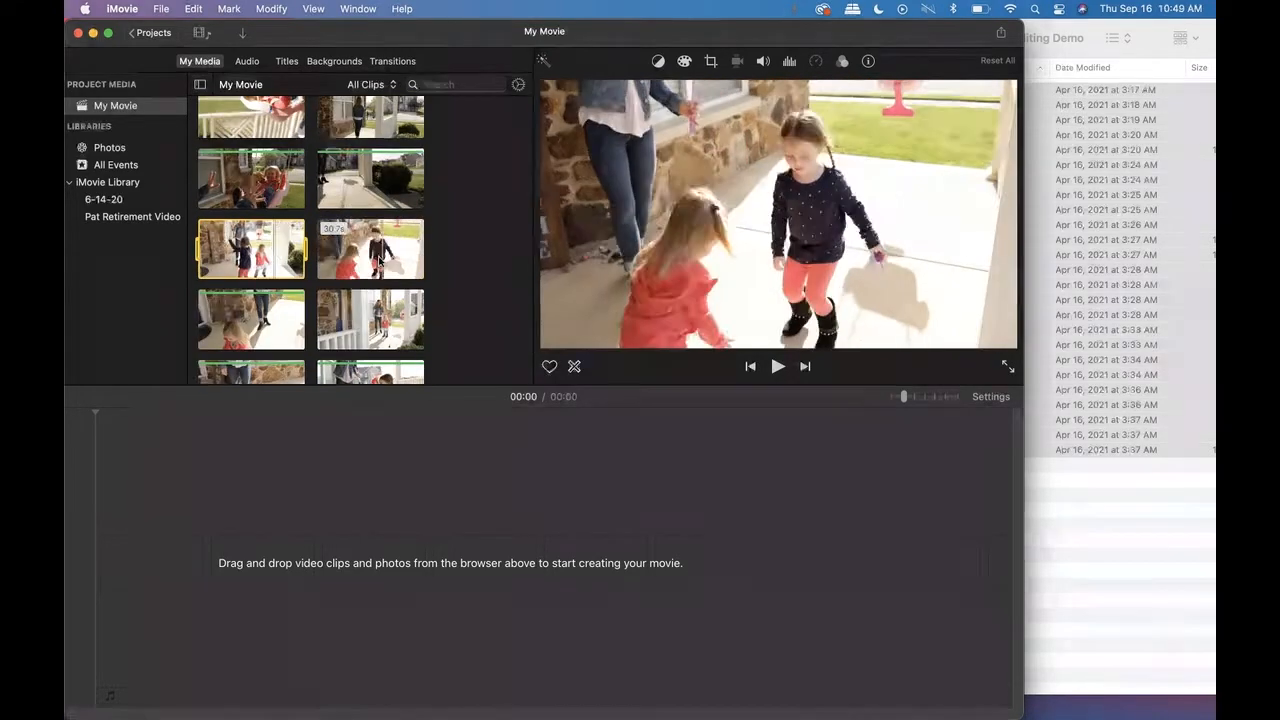
left_click(549, 366)
- Check the remaining clips for unmarked favorites, and filter the media browser to Favorites
scroll(367, 252, "up", 3)
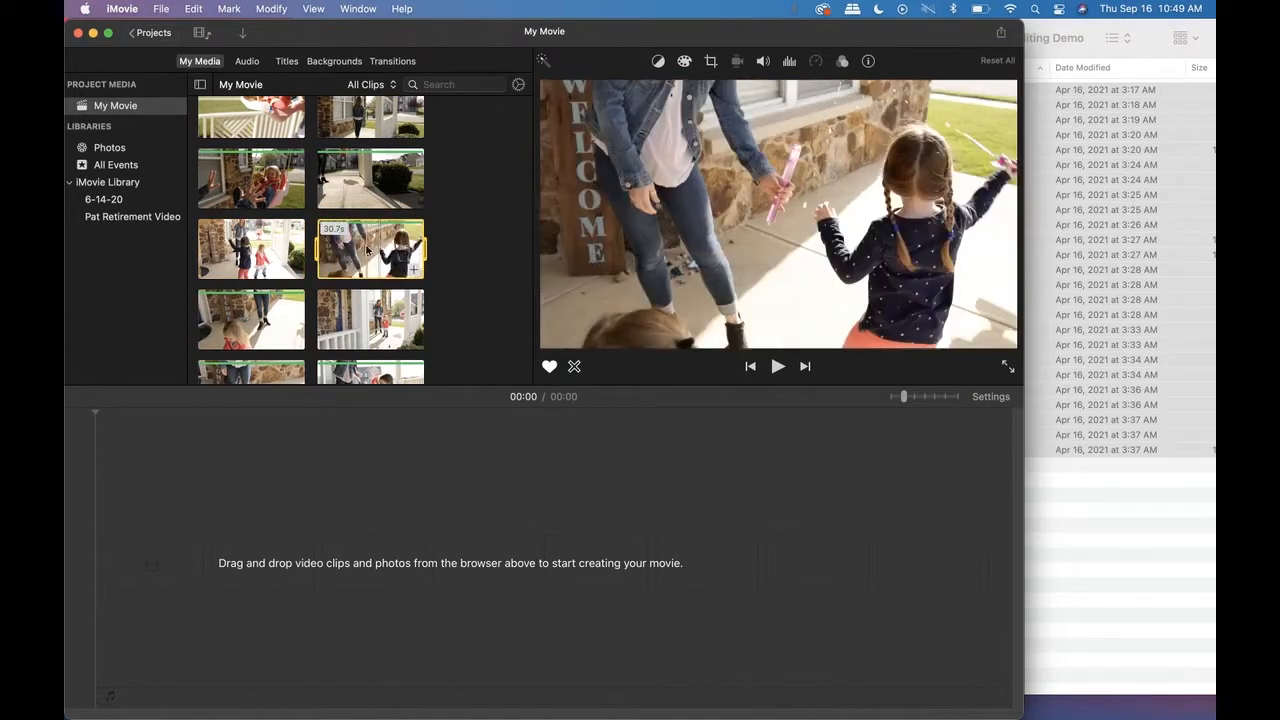
scroll(337, 329, "down", 10)
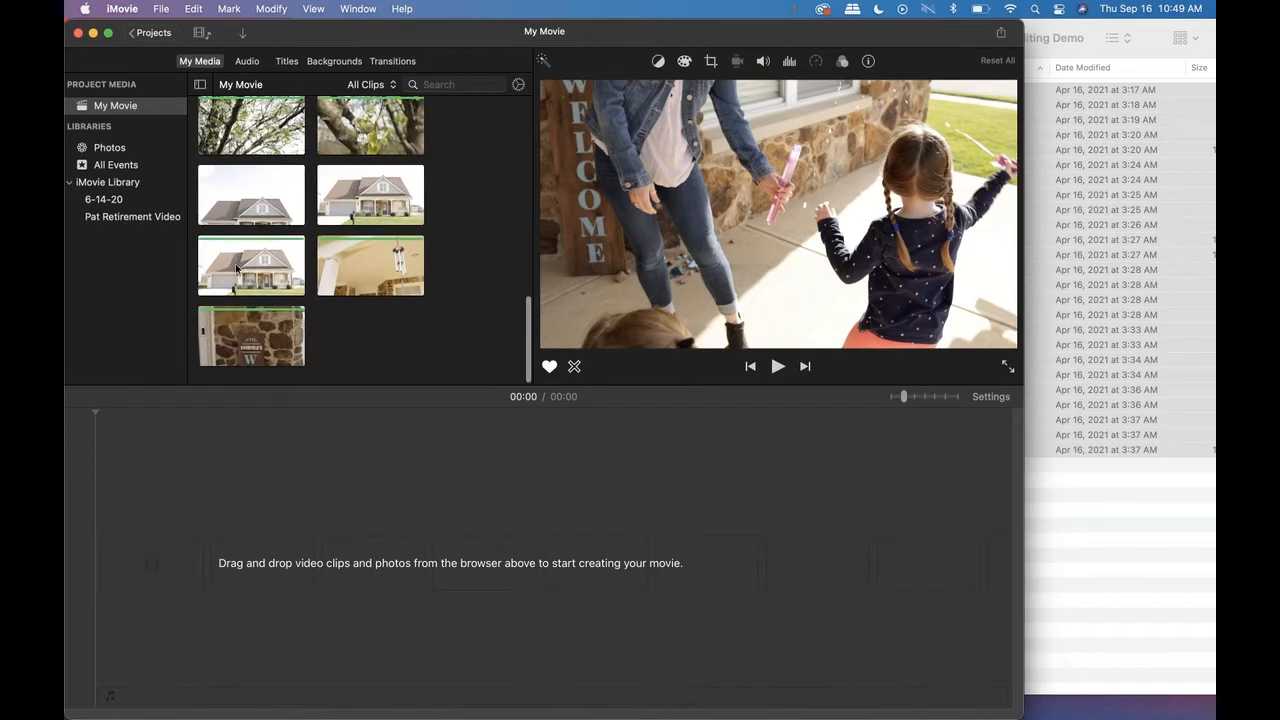
scroll(385, 95, "up", 10)
left_click(371, 86)
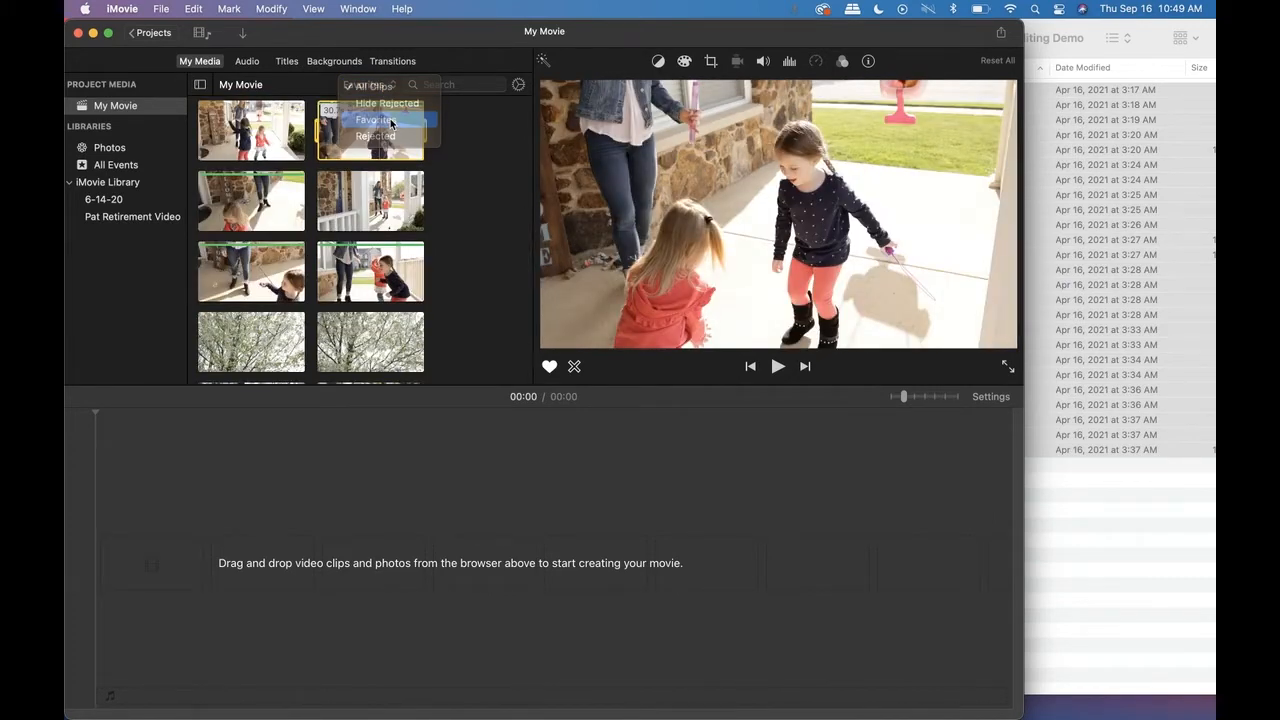
left_click(391, 121)
scroll(372, 277, "up", 5)
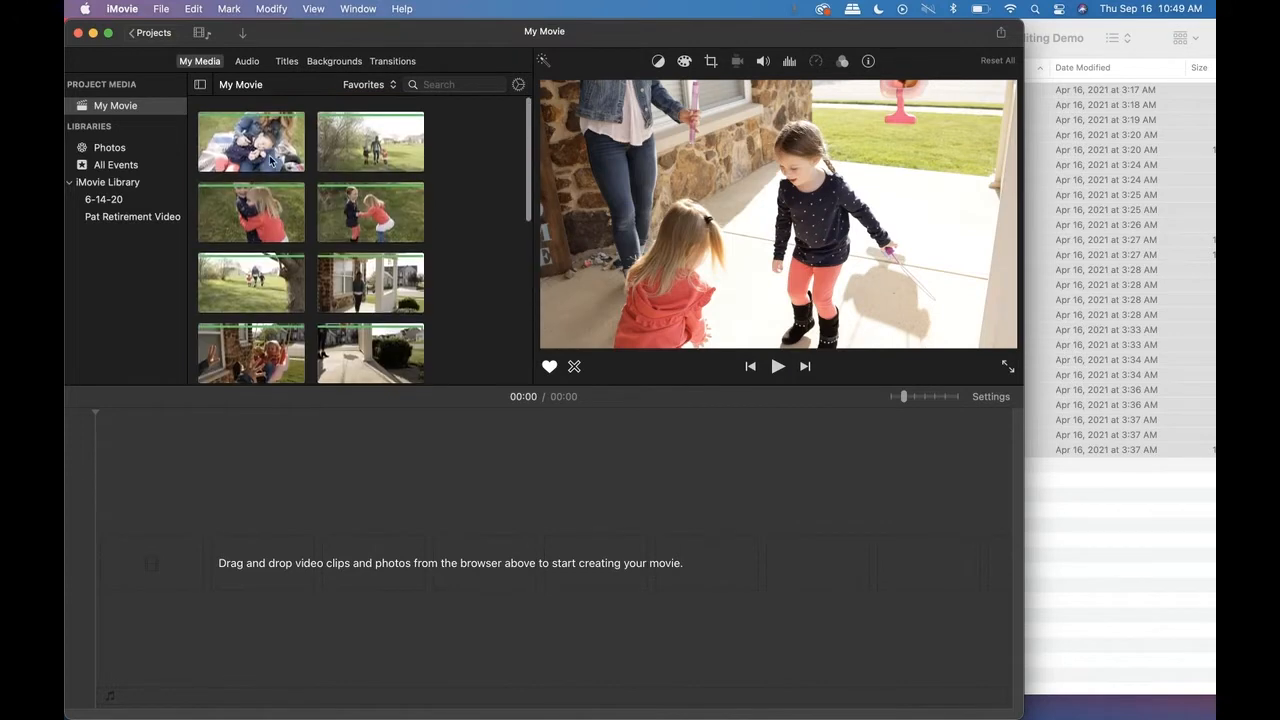
- Look through the favorite clips, starting with the 10.6 s picnic blanket clip
left_click(269, 155)
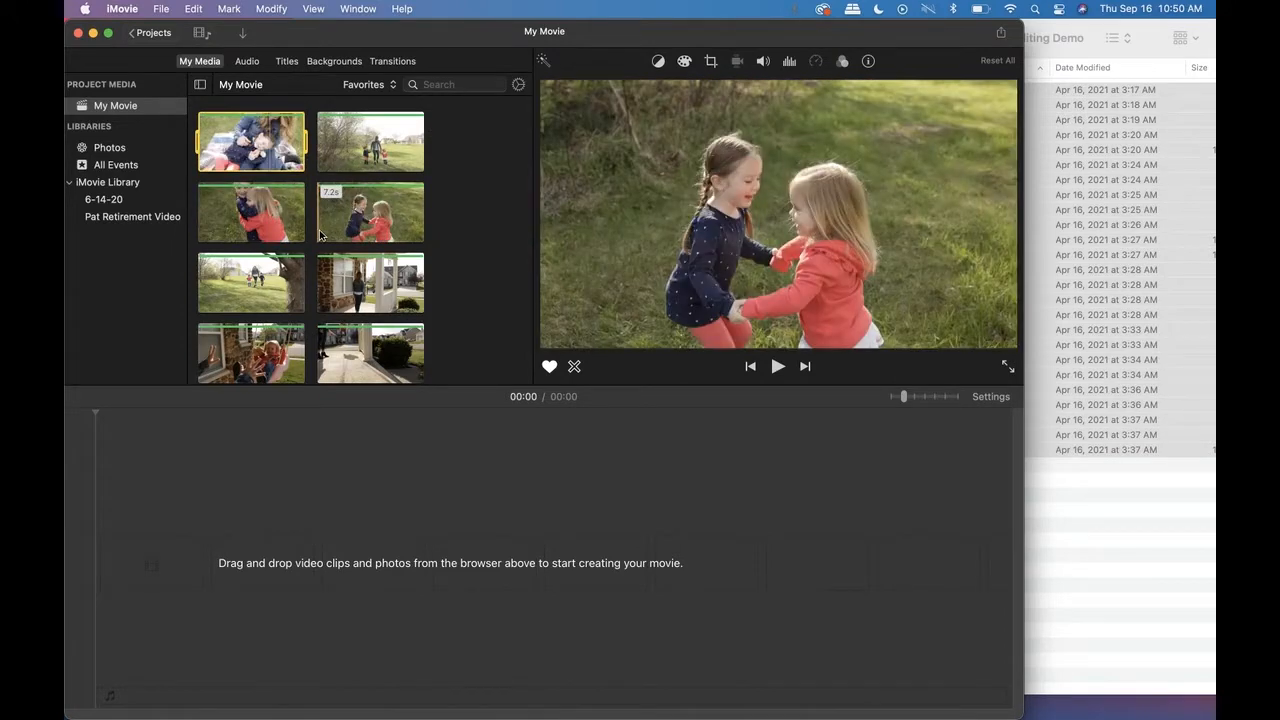
left_click(307, 531)
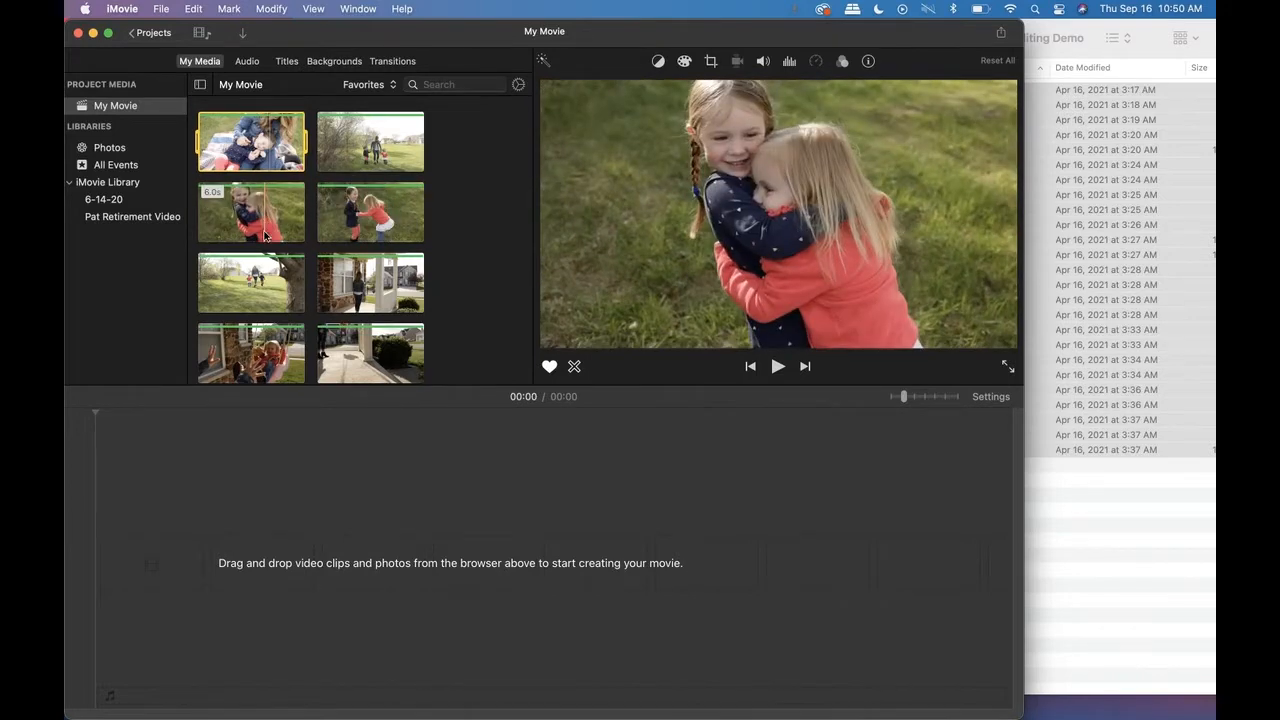
left_click(305, 633)
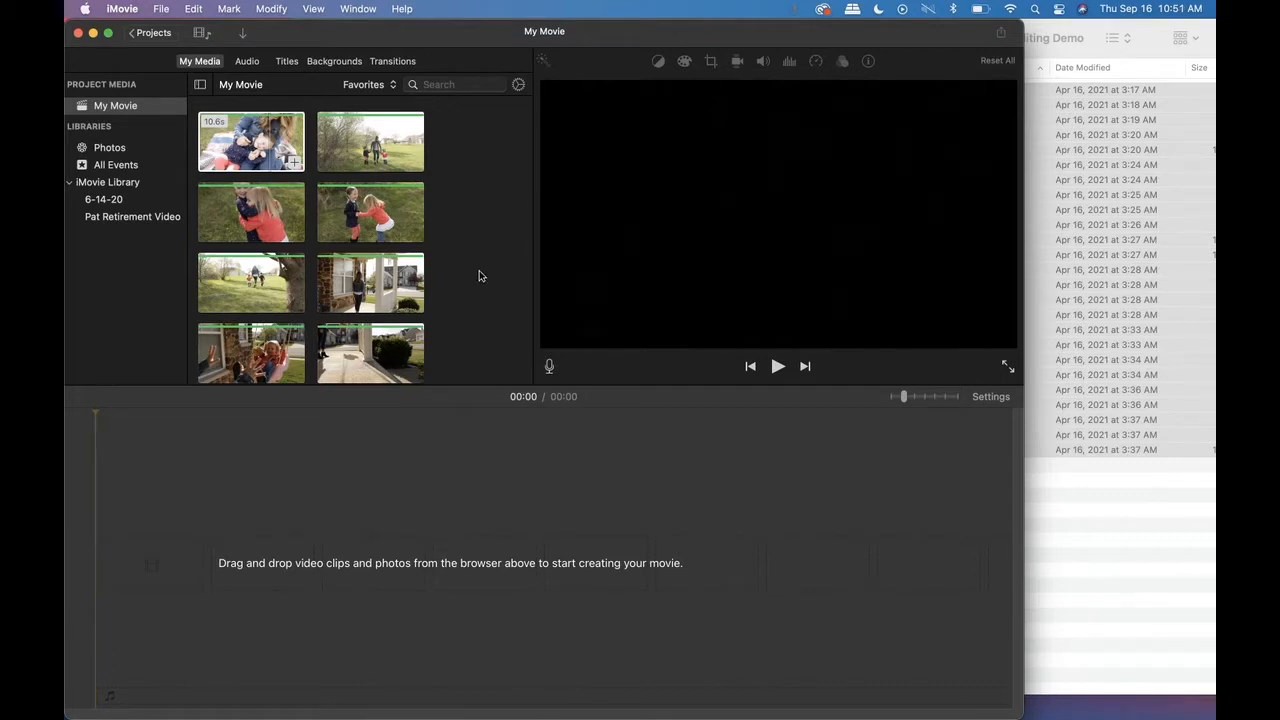
scroll(300, 348, "down", 10)
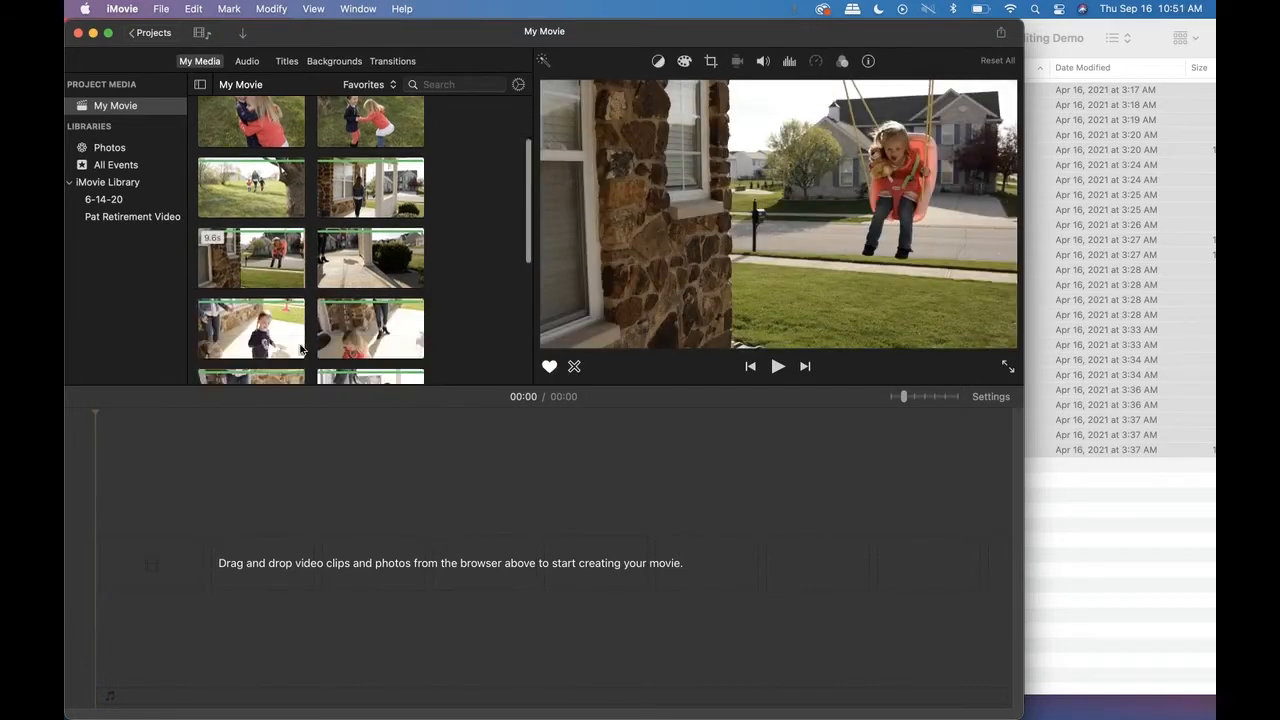
scroll(301, 335, "up", 2)
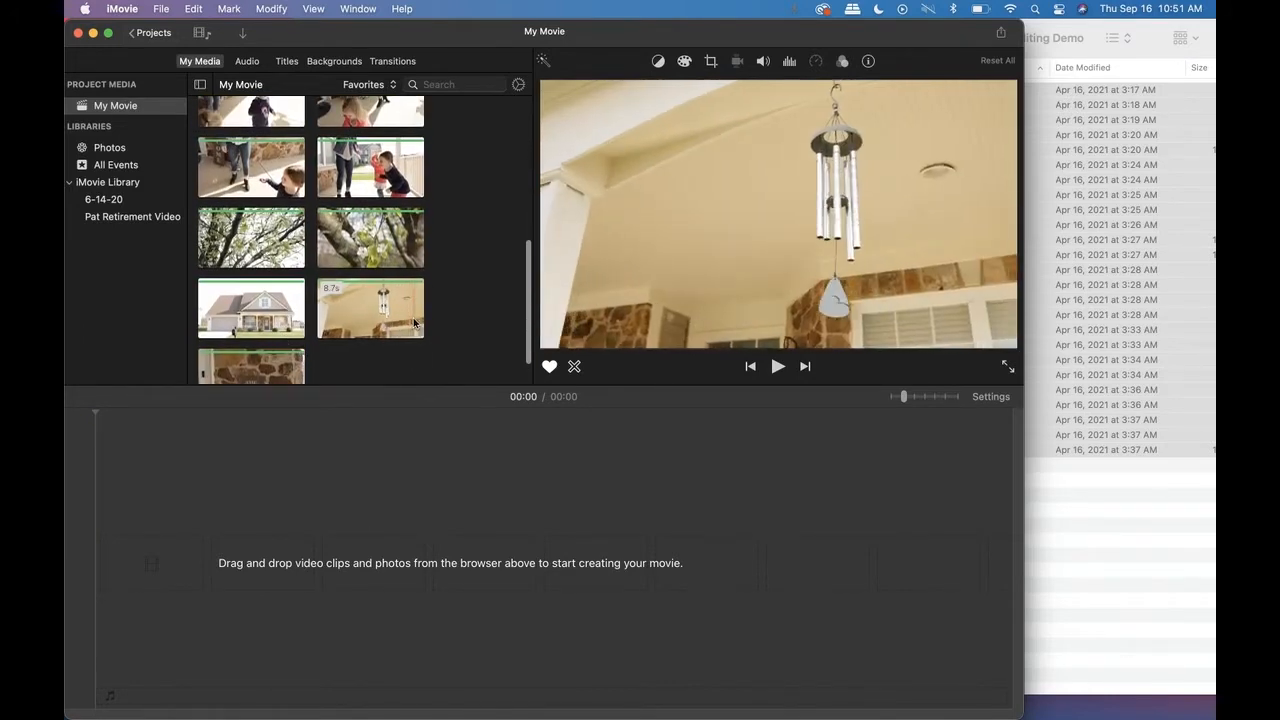
scroll(385, 230, "up", 10)
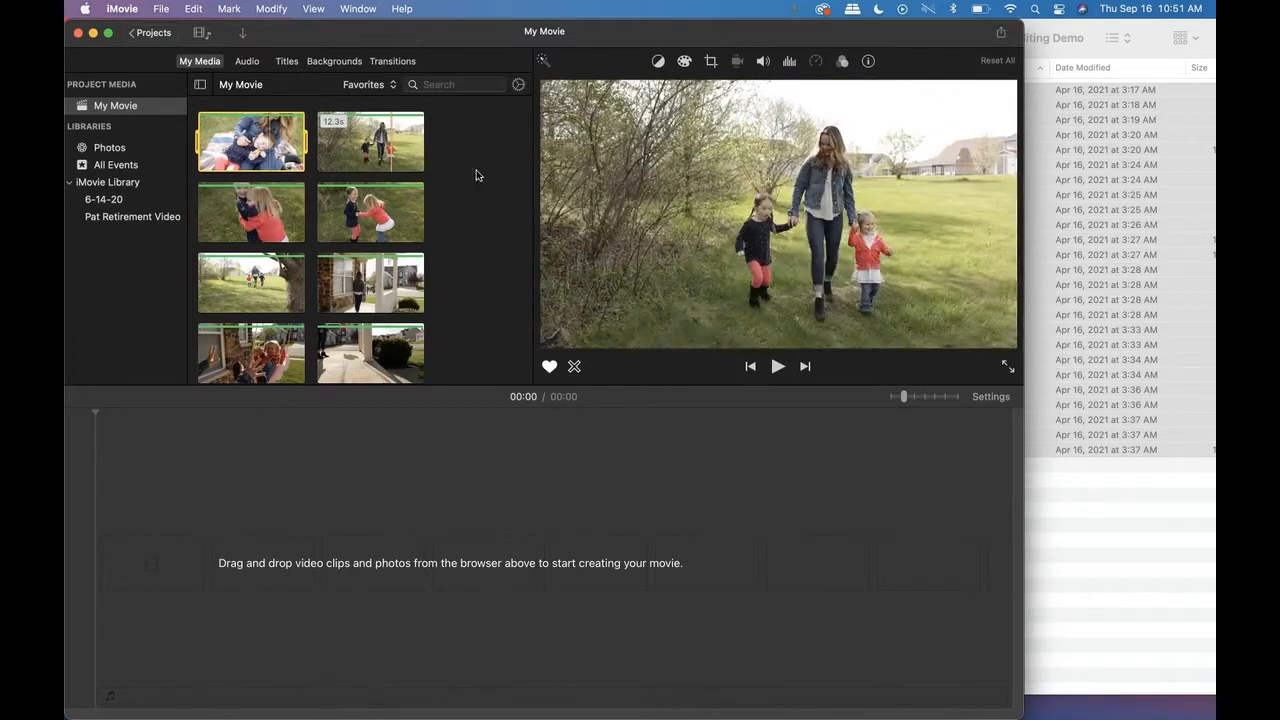
- Show the sound effects in the audio library, select First Snowfall and sort the list by genre
left_click(247, 62)
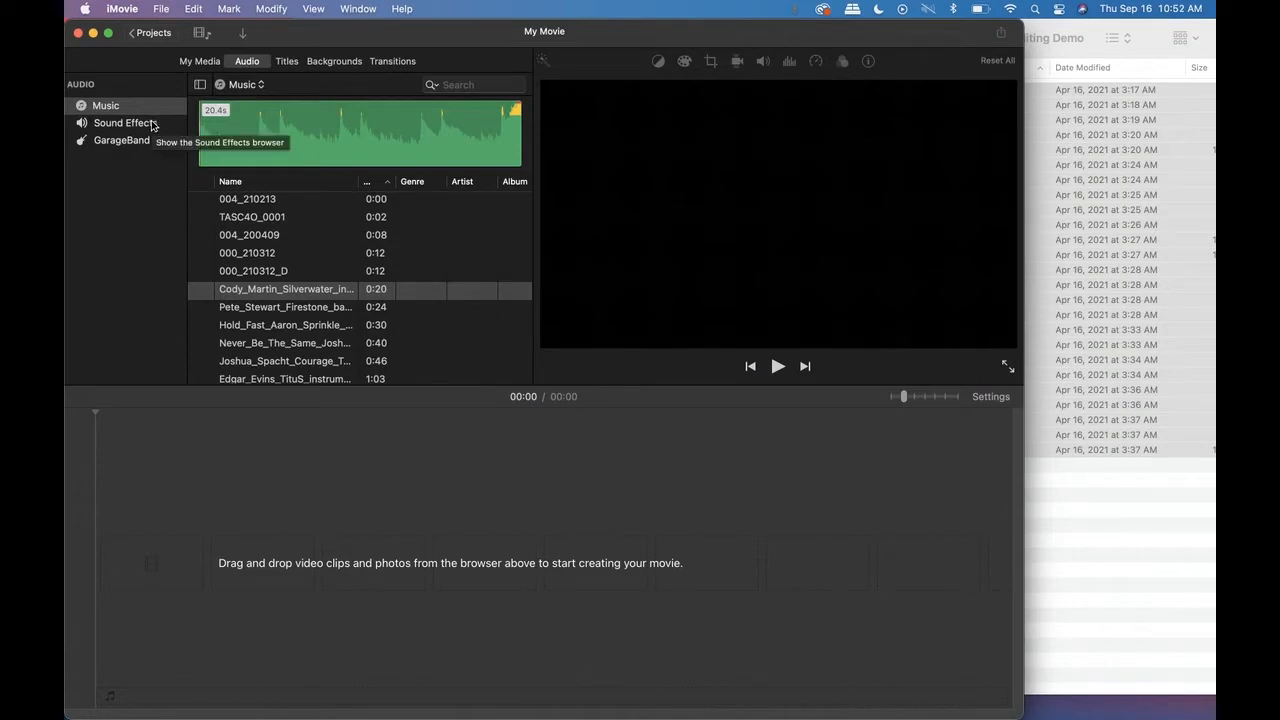
left_click(153, 124)
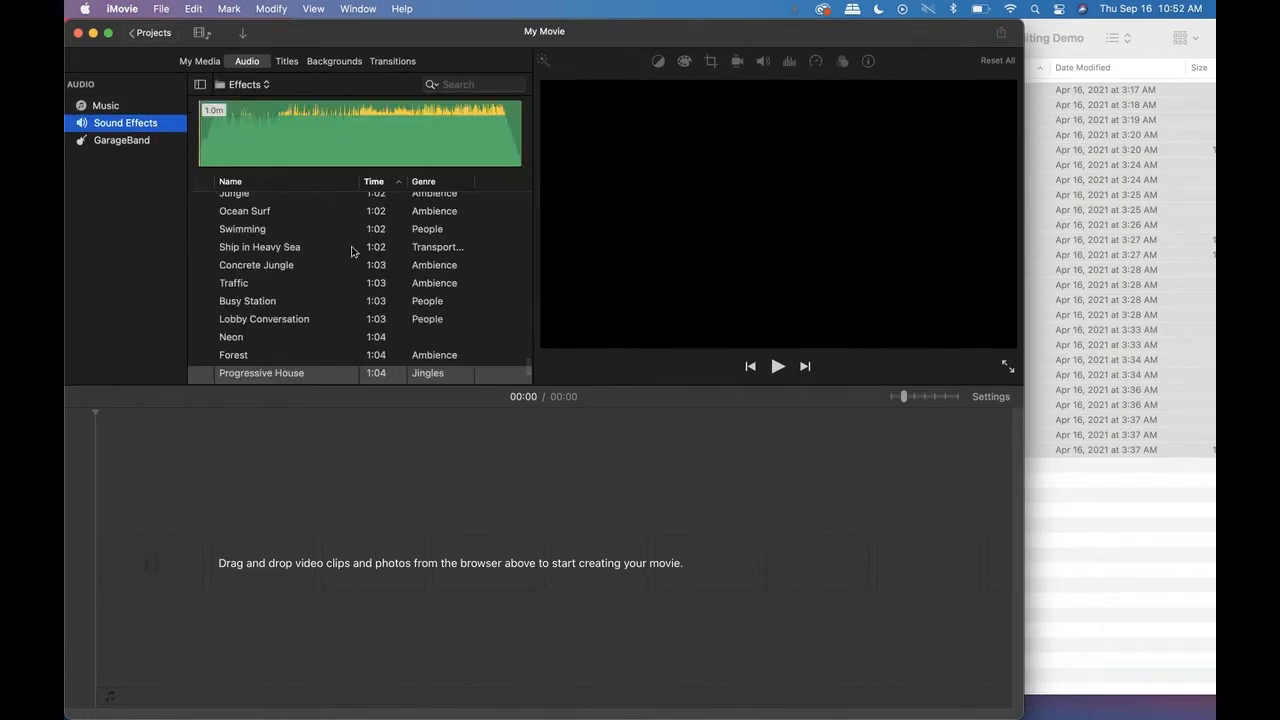
scroll(366, 291, "up", 3)
scroll(366, 291, "up", 5)
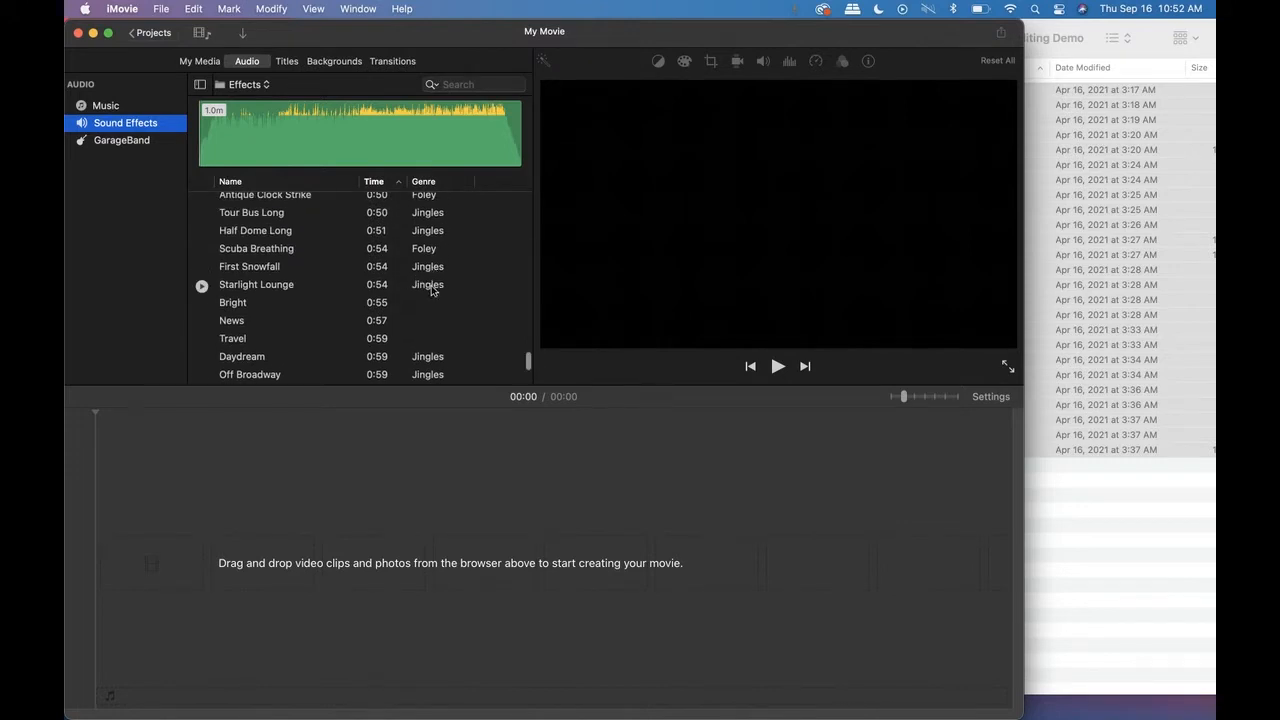
scroll(433, 268, "down", 2)
left_click(437, 236)
left_click(434, 183)
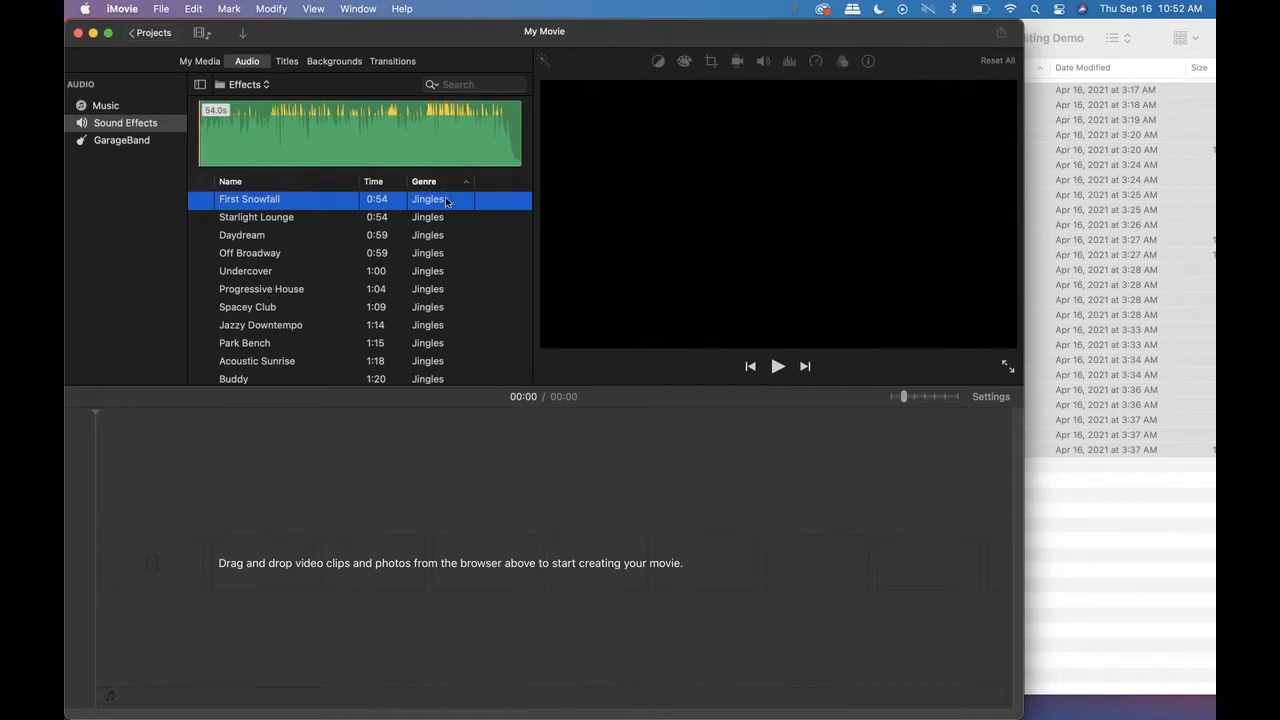
- Preview the River Walk and Newborn jingles as possible background music
scroll(430, 295, "down", 3)
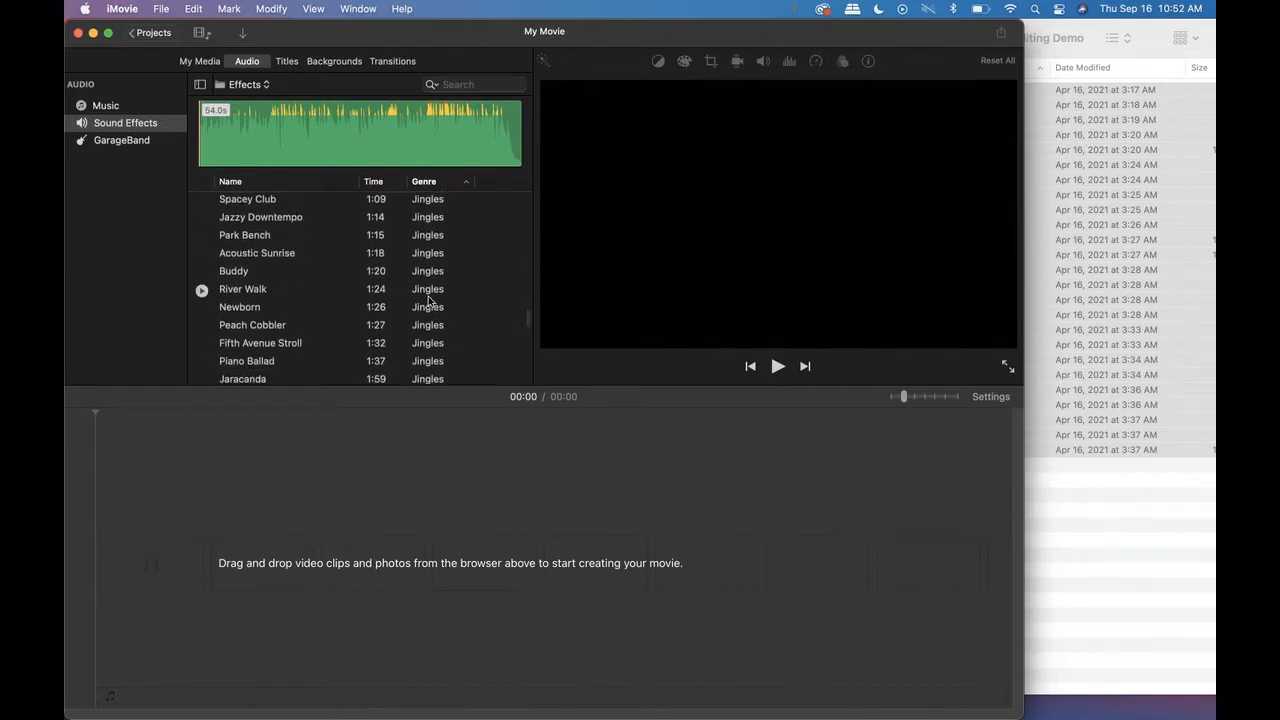
scroll(428, 300, "down", 4)
scroll(428, 300, "up", 4)
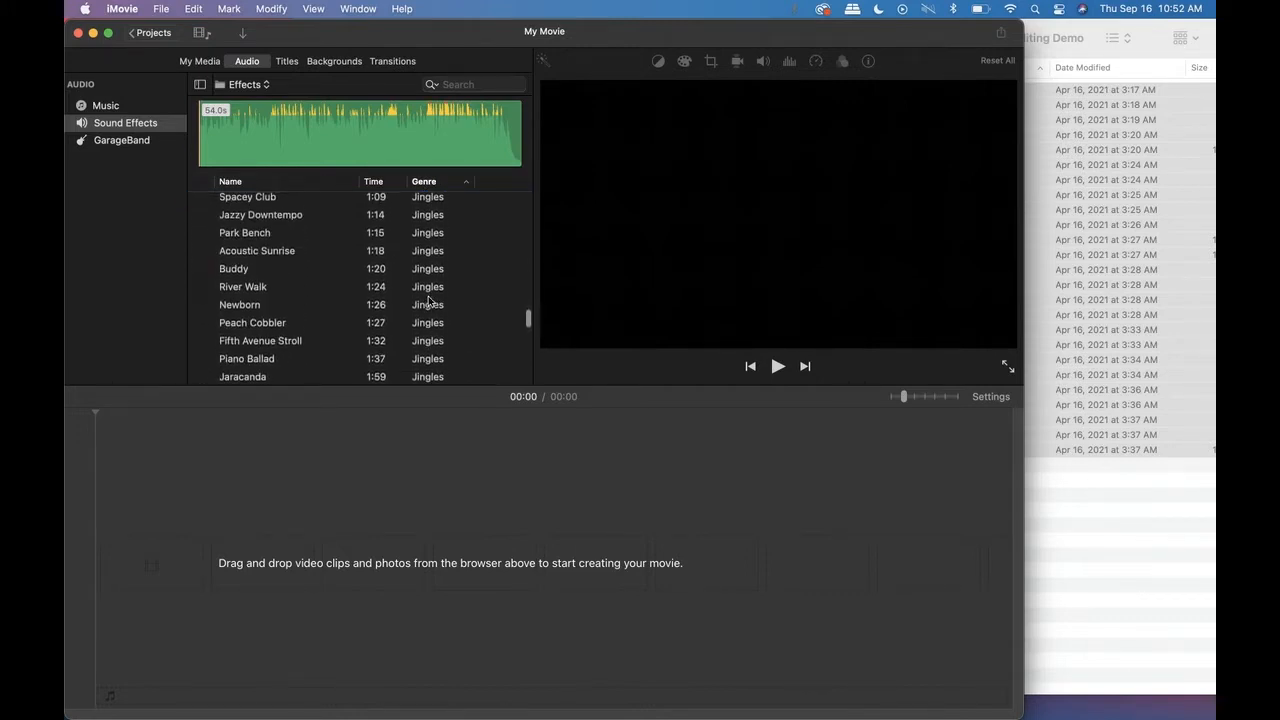
mouse_move(201, 326)
left_click(201, 288)
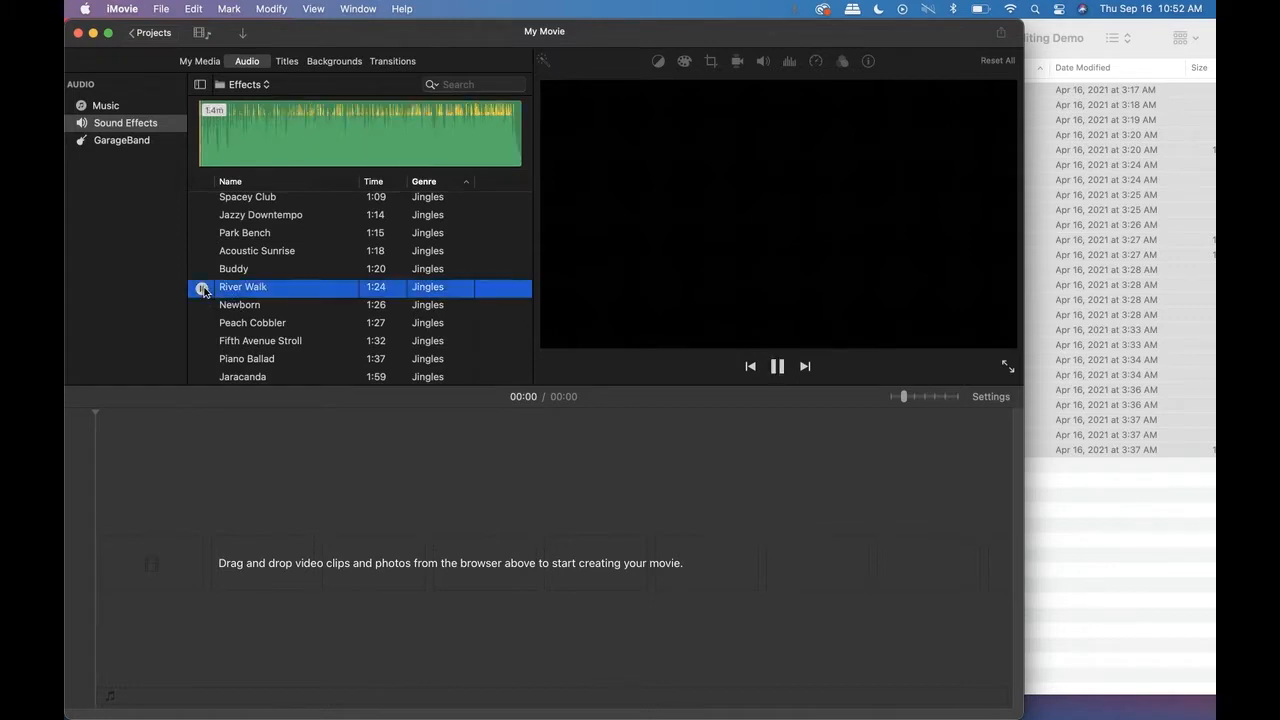
left_click(201, 289)
left_click(201, 306)
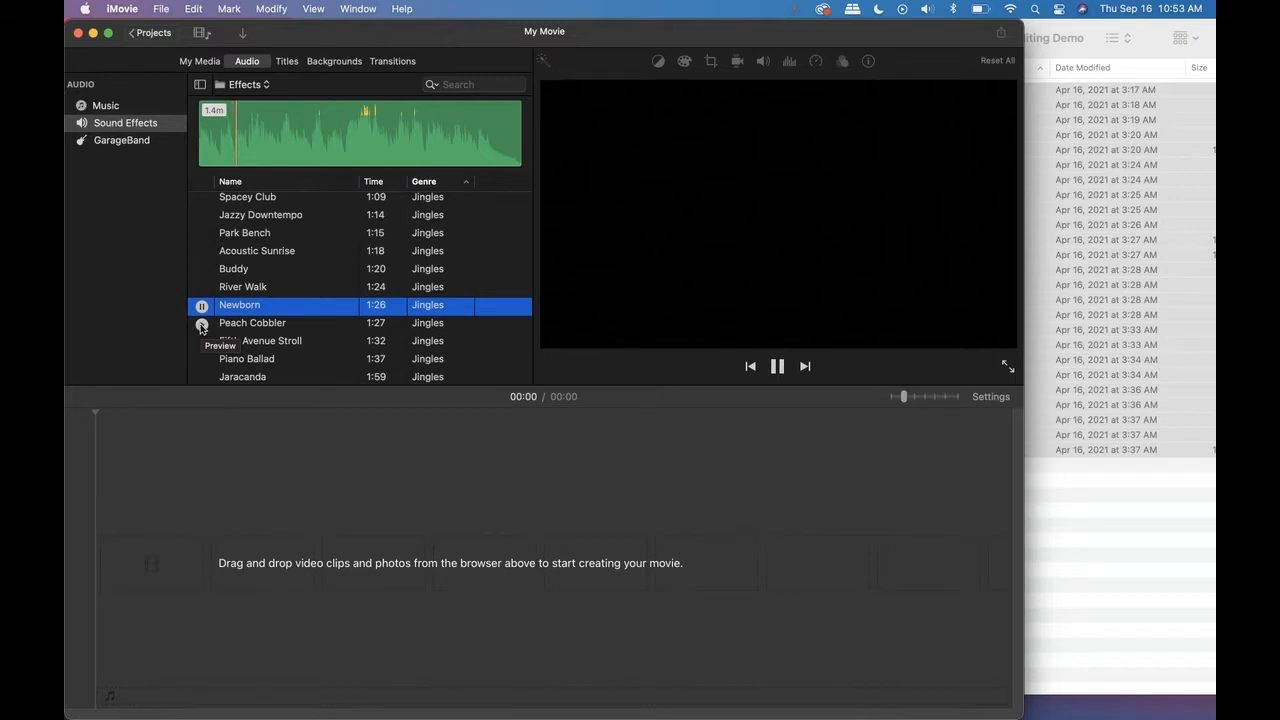
left_click(201, 307)
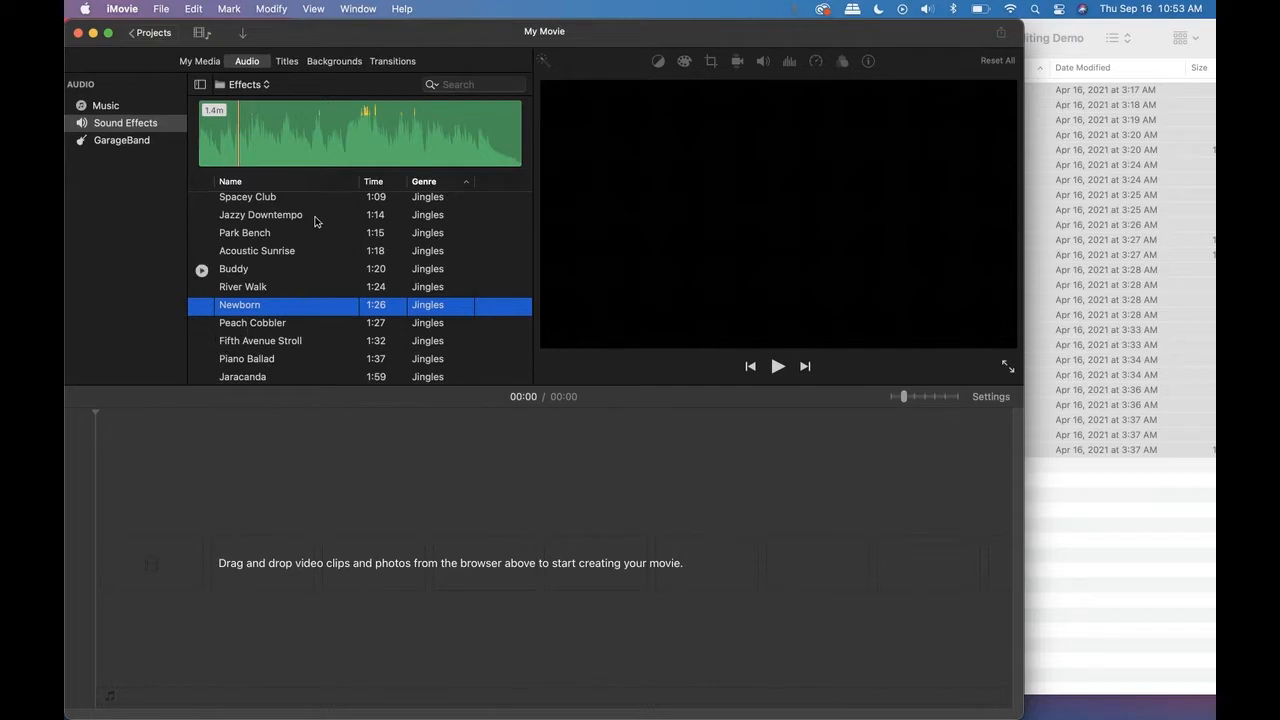
- Preview the 1:00 Playful track from the sound effects and place it in the timeline as background music
scroll(253, 319, "down", 5)
scroll(253, 319, "up", 4)
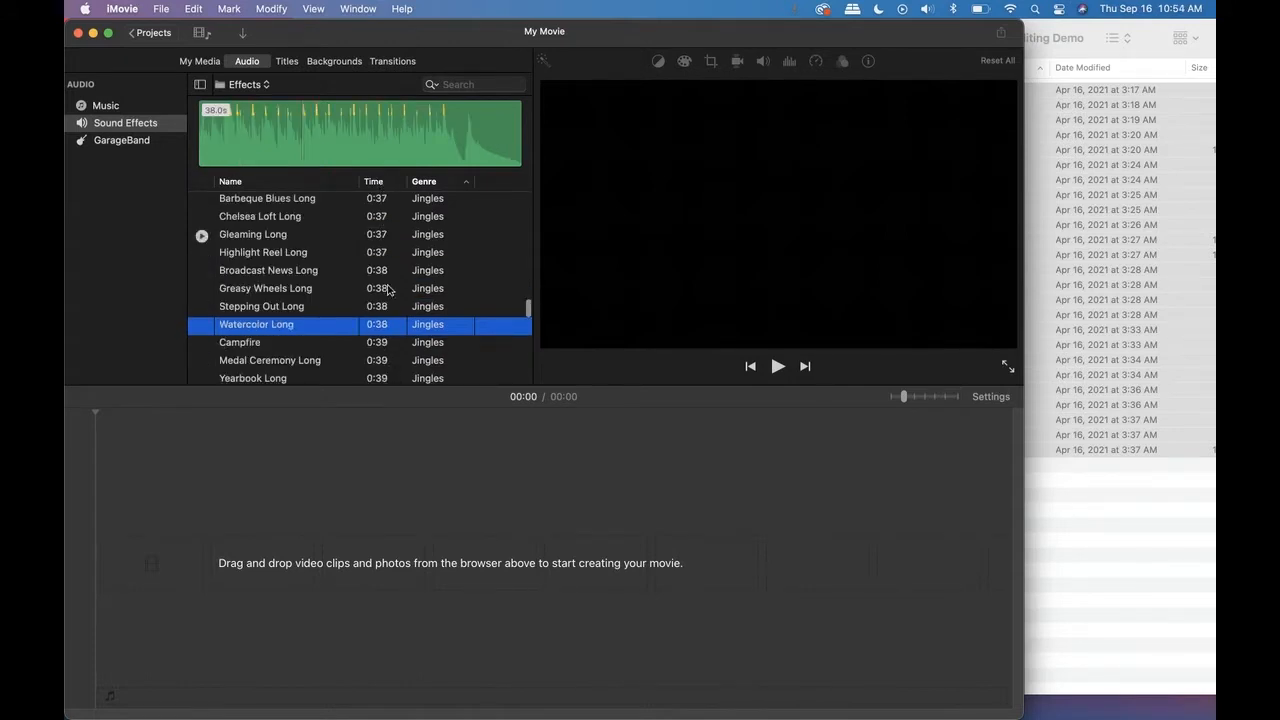
scroll(392, 320, "down", 10)
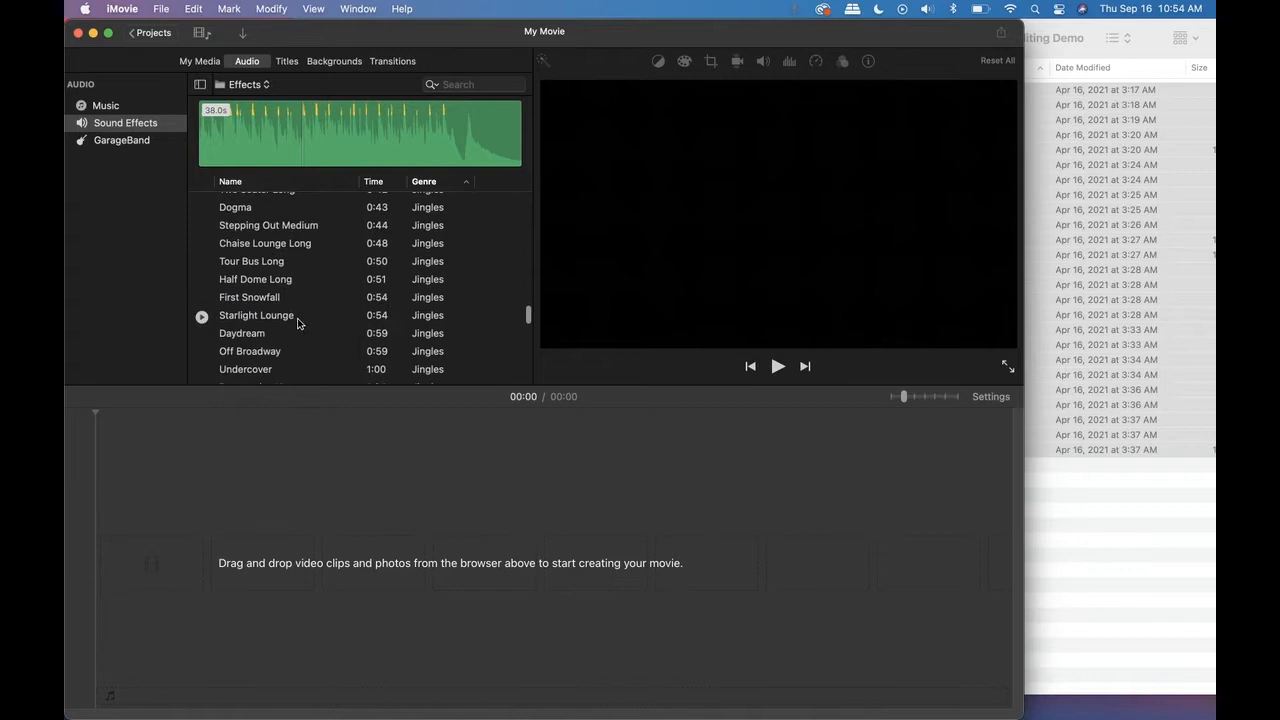
scroll(300, 343, "down", 3)
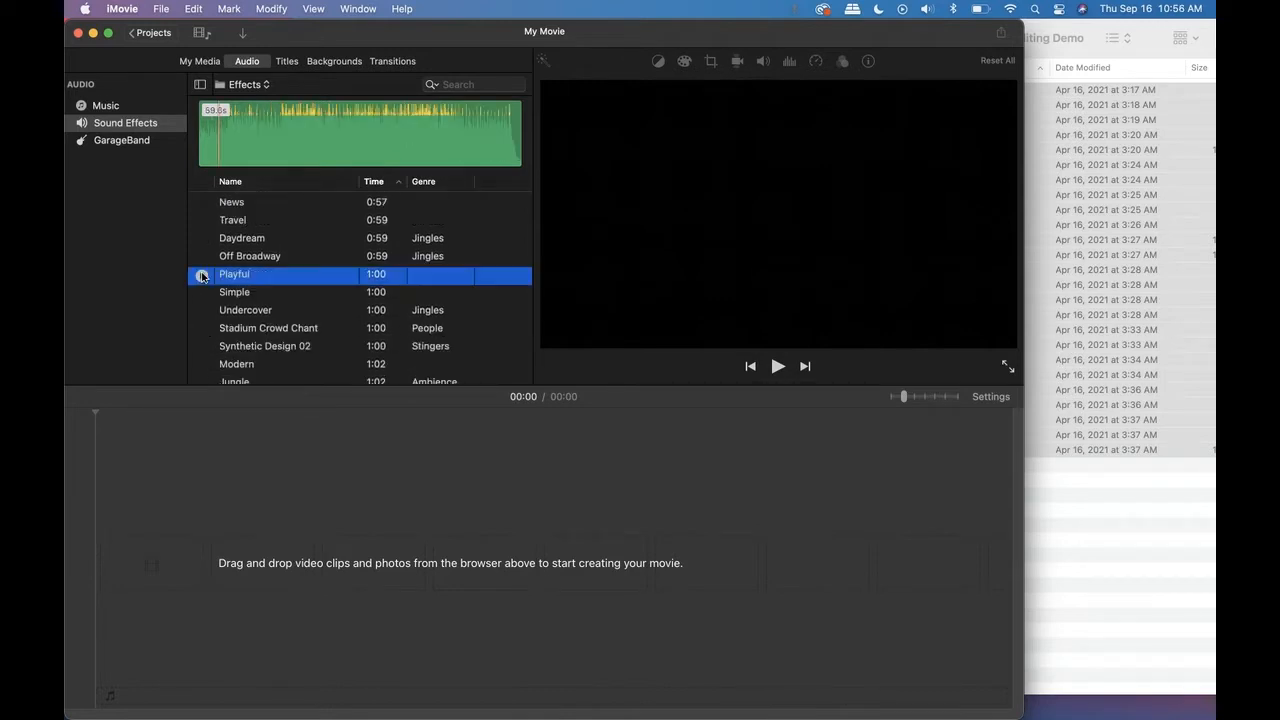
left_click(202, 276)
left_click(202, 276)
left_click(400, 130)
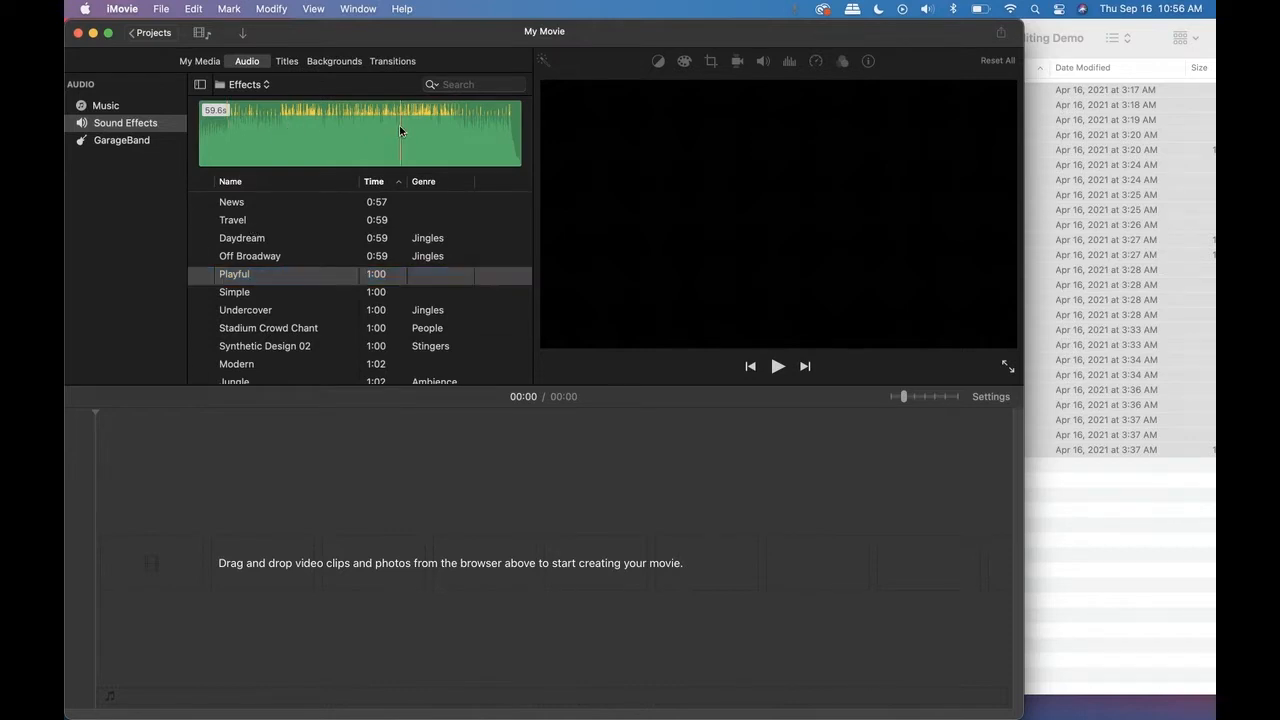
left_click_drag(400, 130, 284, 622)
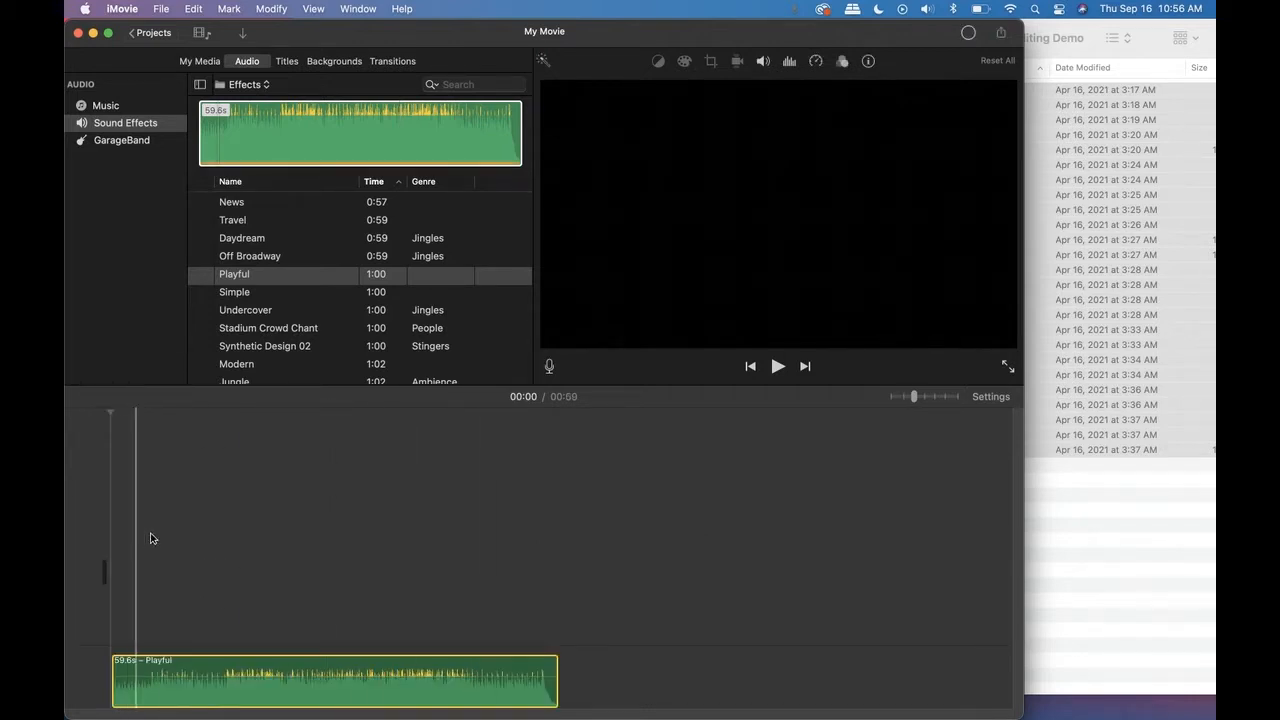
- Switch the browser from the audio library back to the project's favorite clips
left_click(207, 63)
left_click(295, 472)
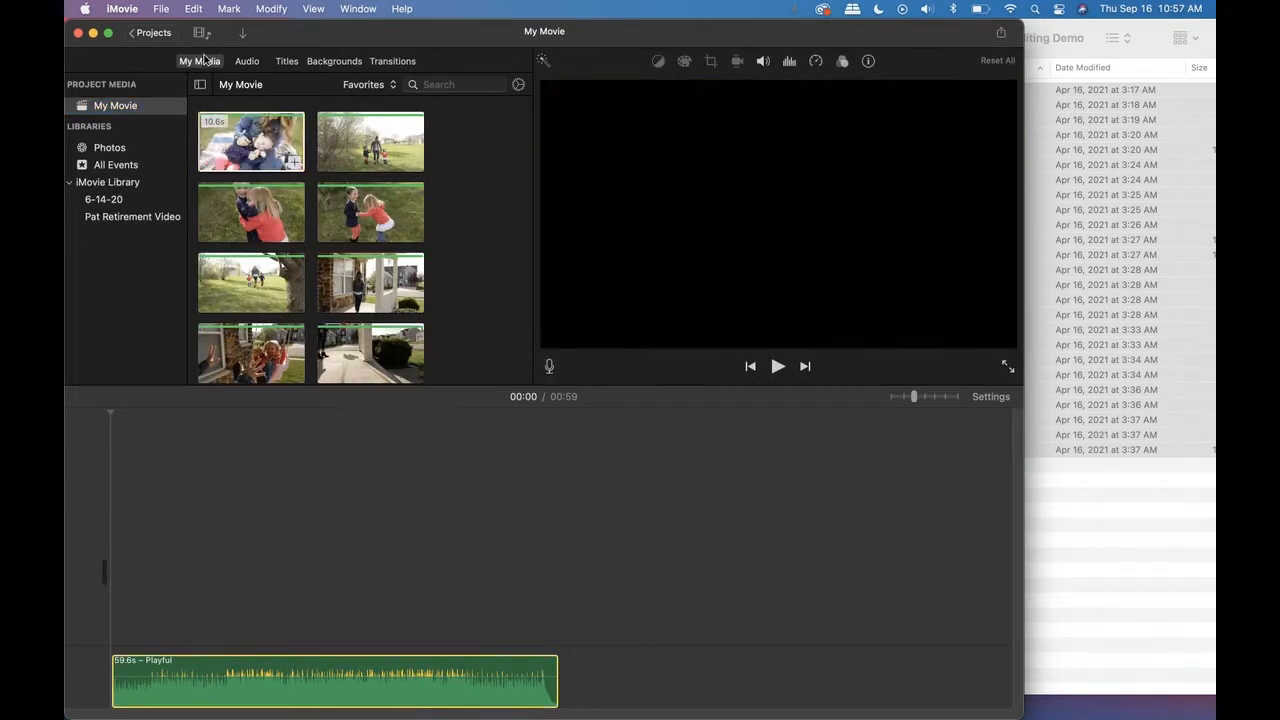
left_click(251, 63)
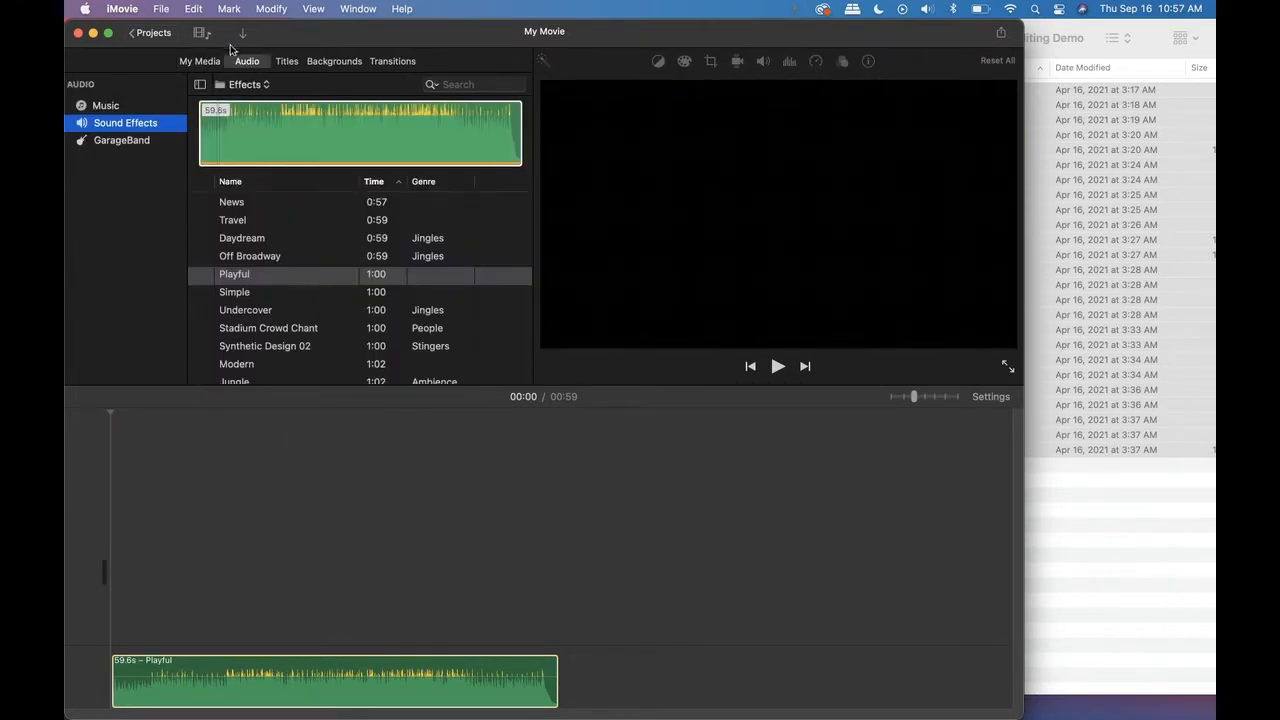
left_click(199, 61)
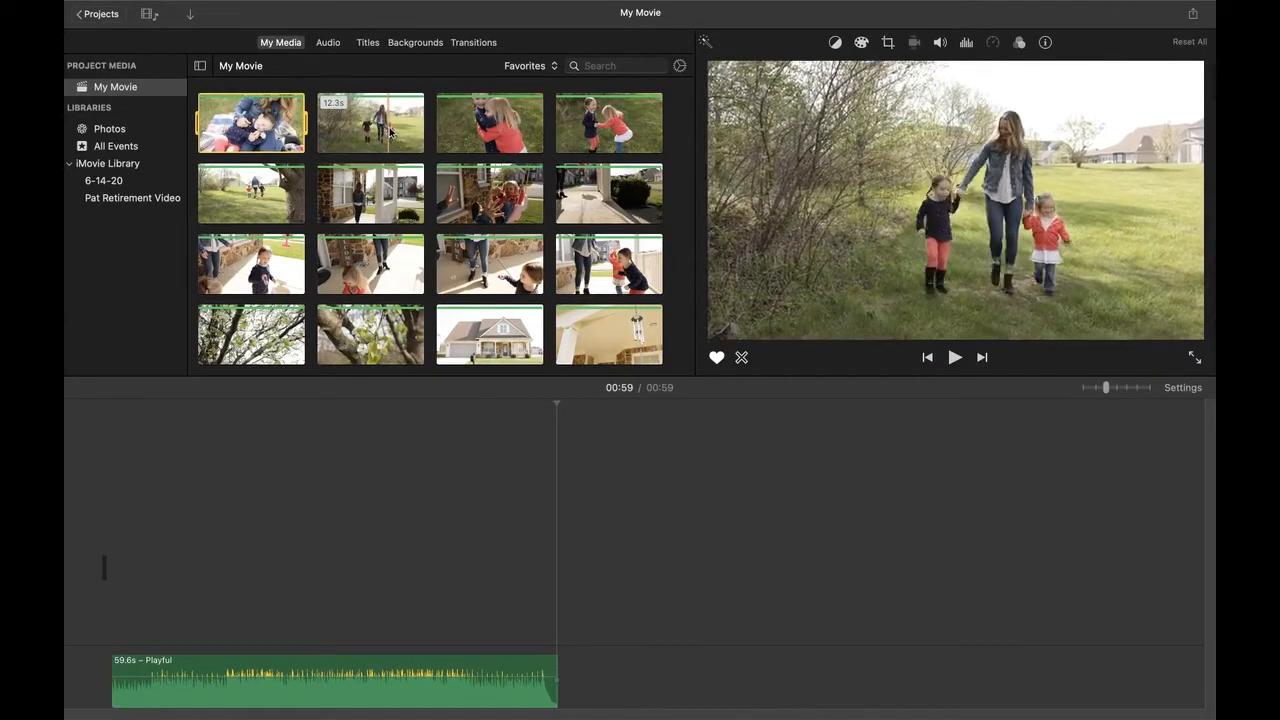
- Select about 3.3 s of the 12.3 s clip of the mother and girls walking toward the camera and add it to the timeline
left_click(400, 132)
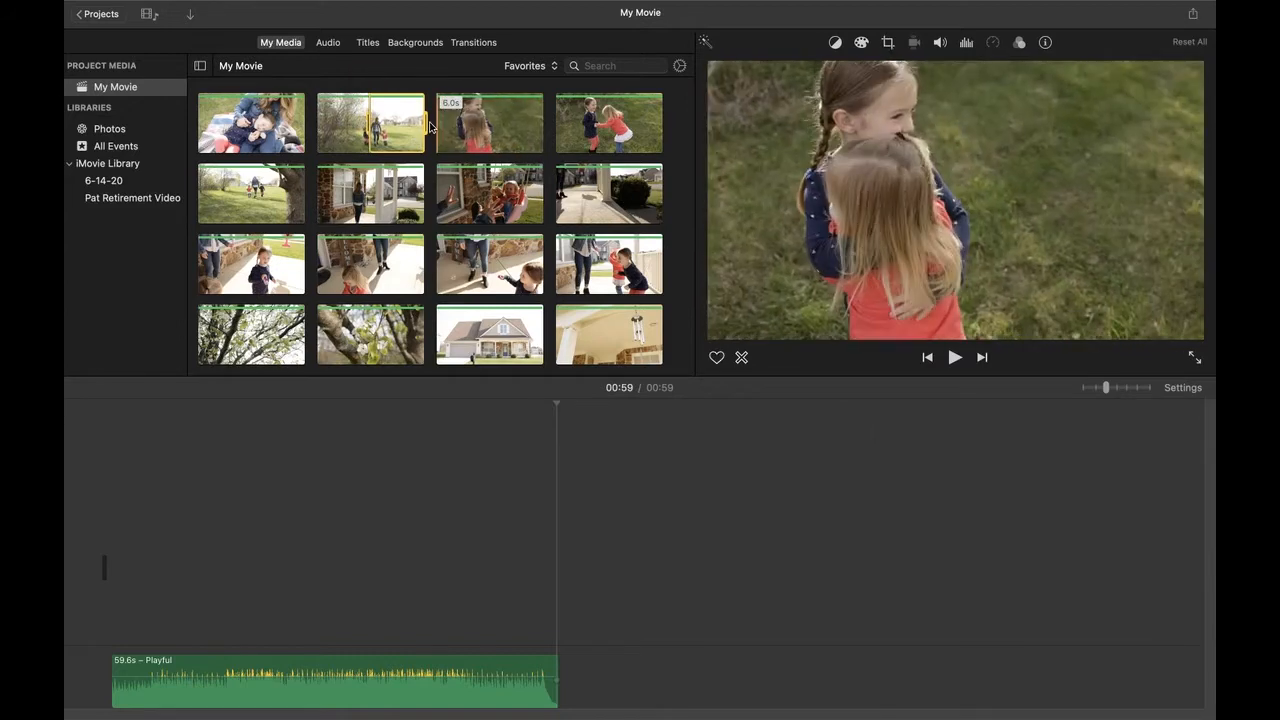
left_click_drag(429, 122, 398, 120)
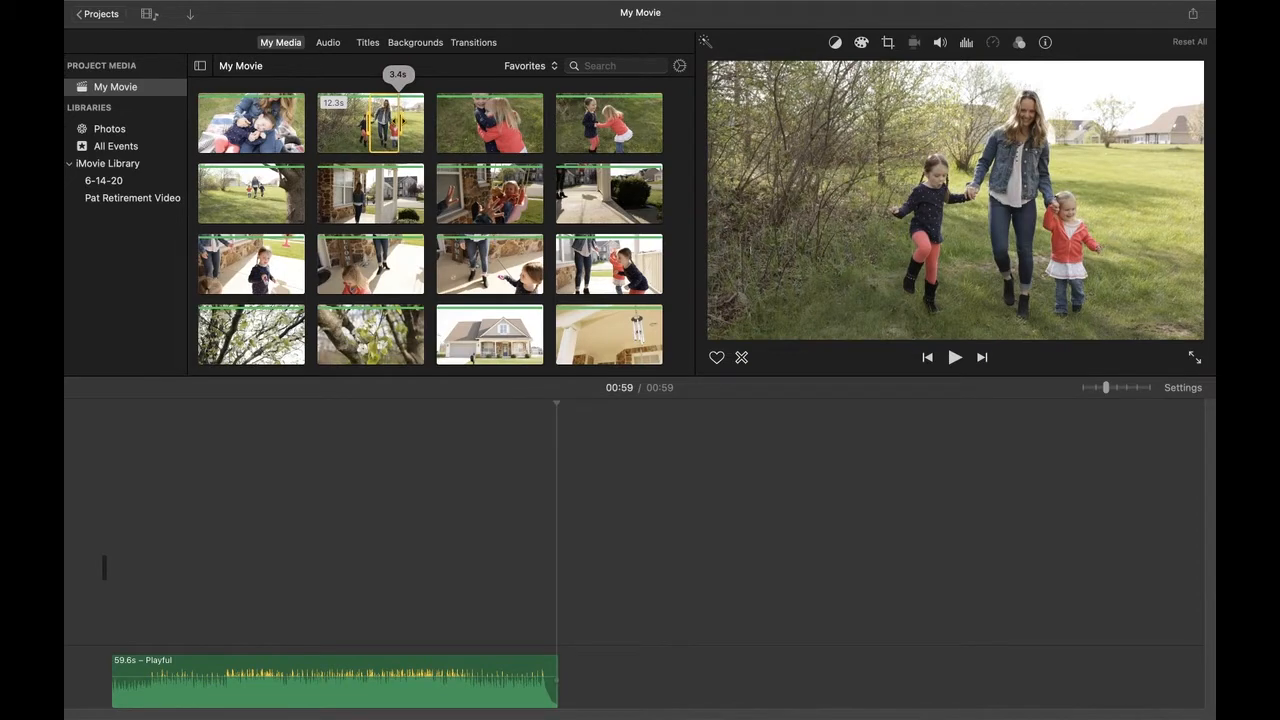
left_click_drag(398, 120, 401, 122)
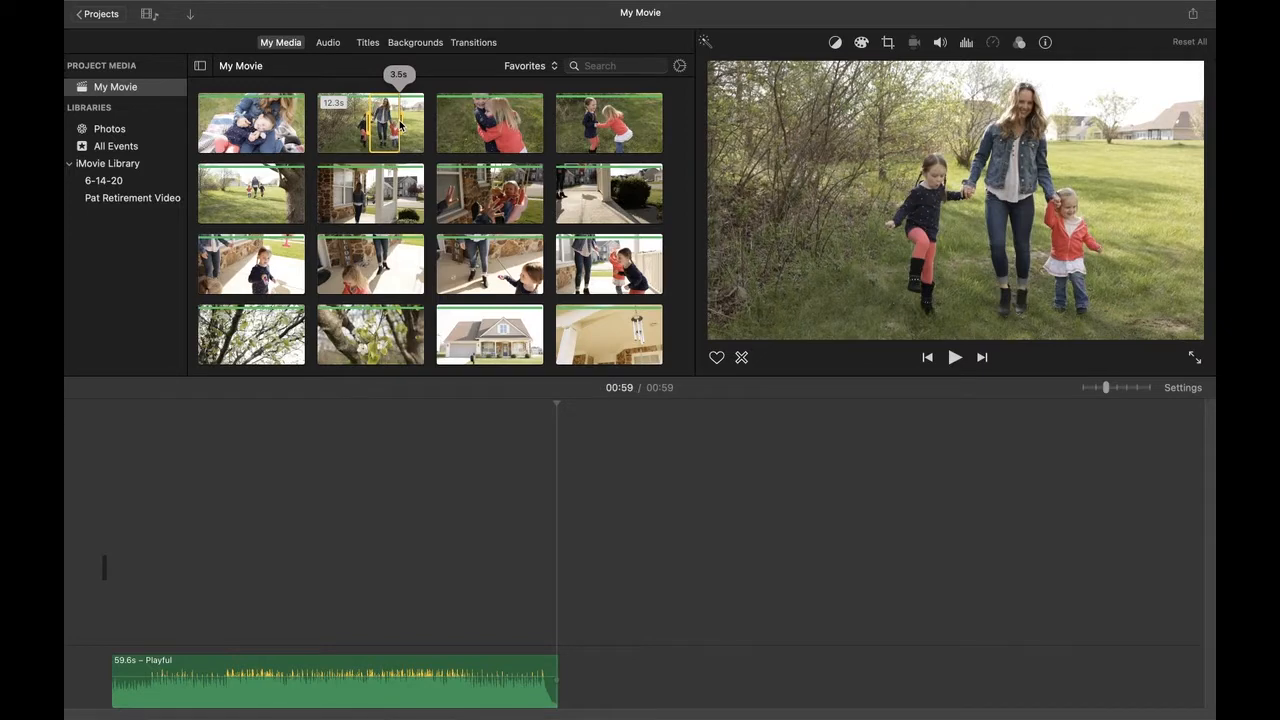
left_click_drag(400, 123, 399, 123)
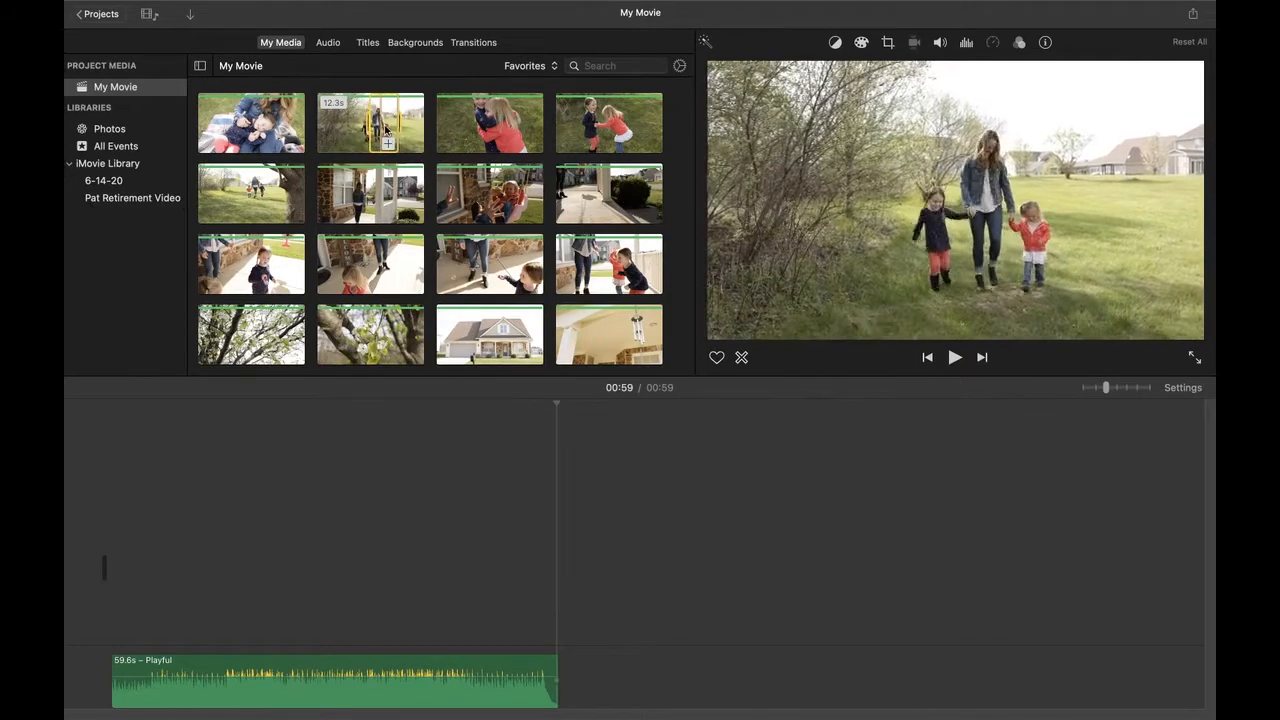
left_click(389, 145)
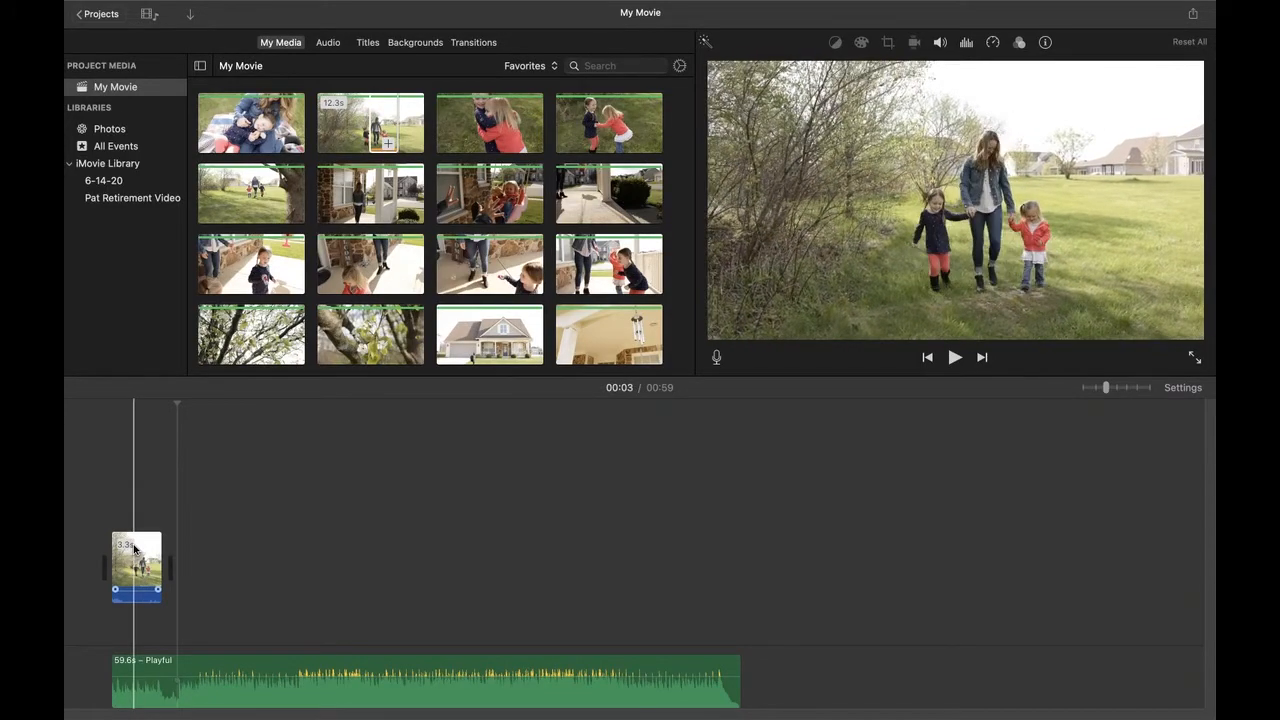
- Select the middle section of the 6.0 s clip of the two girls hugging and add it after the walking clip
left_click(390, 122)
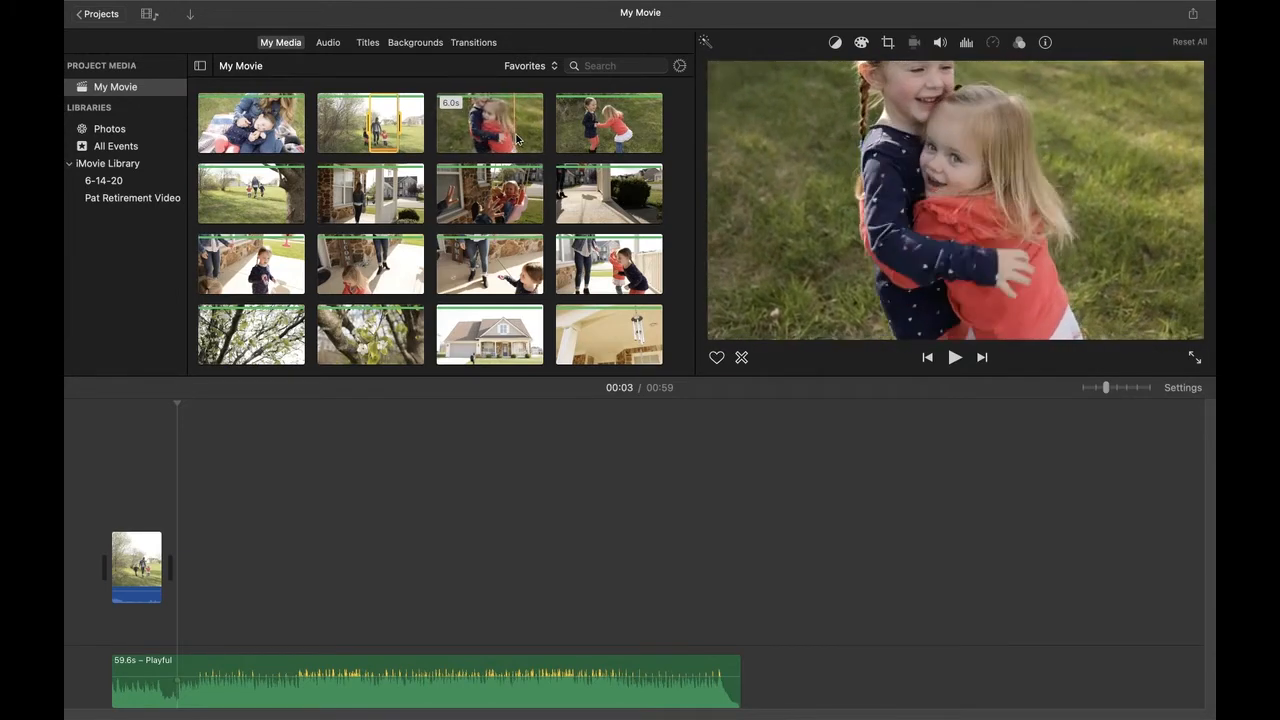
left_click(440, 120)
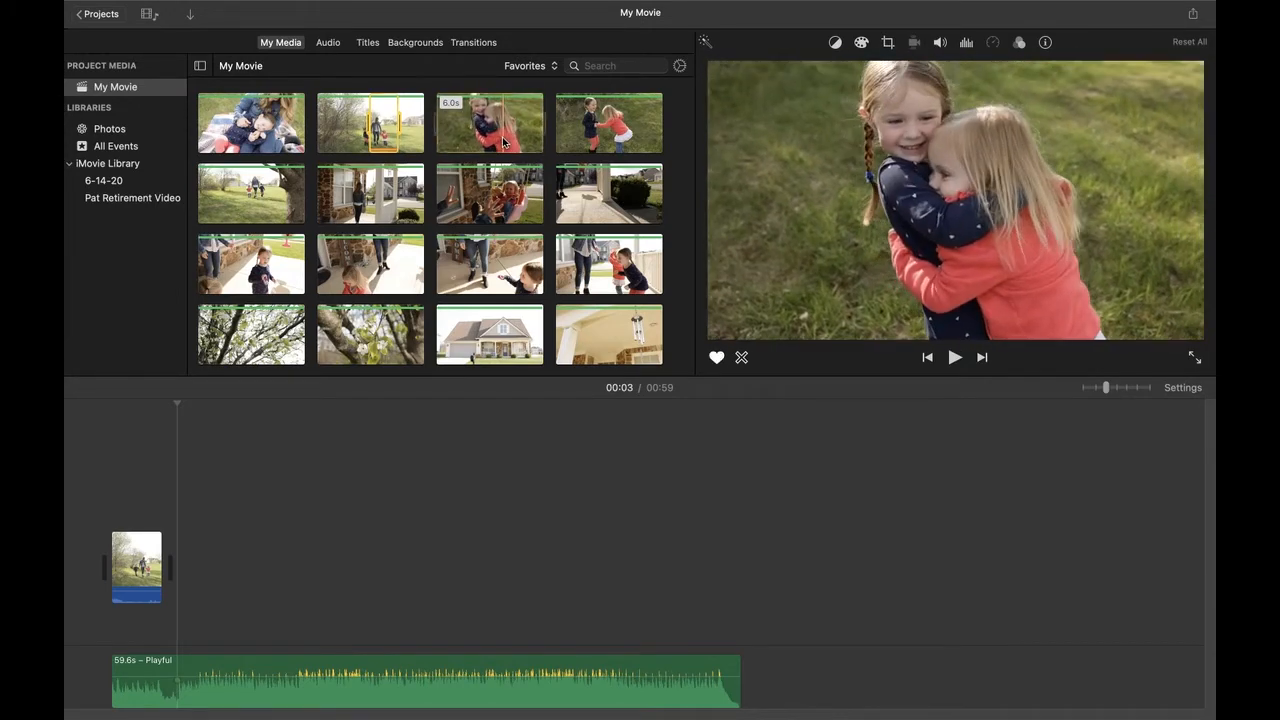
left_click_drag(440, 120, 508, 121)
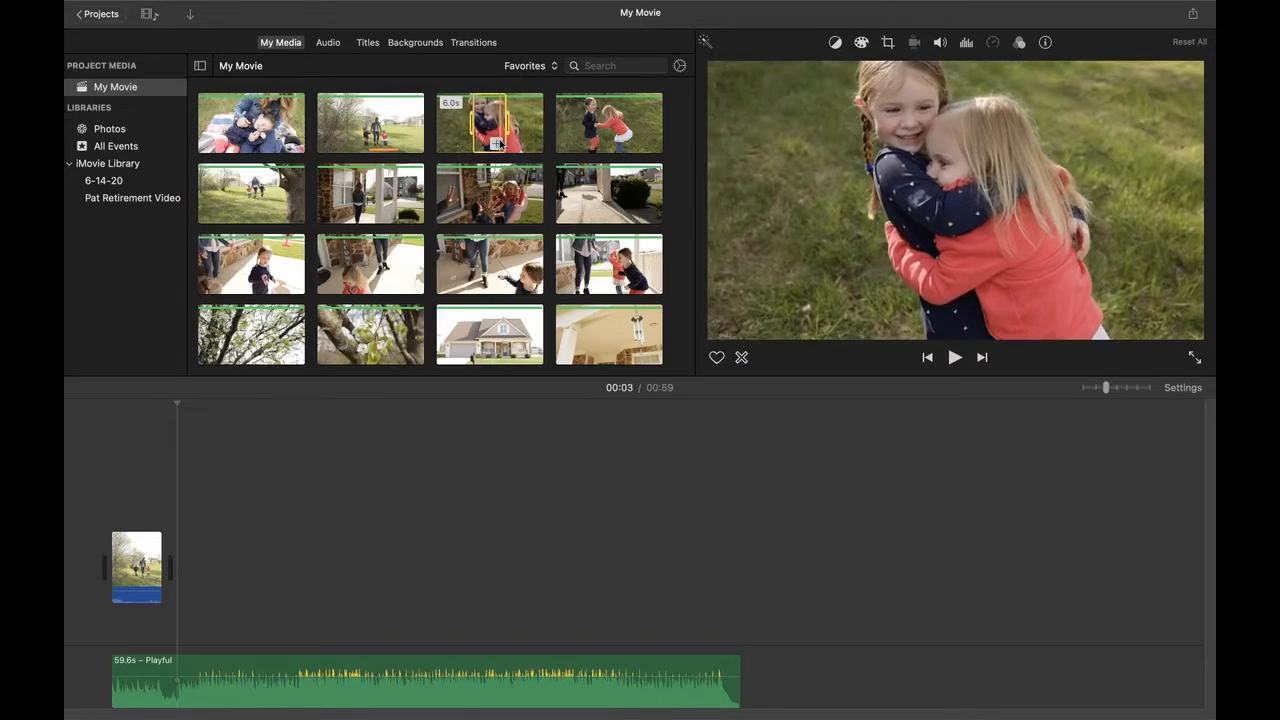
left_click(497, 143)
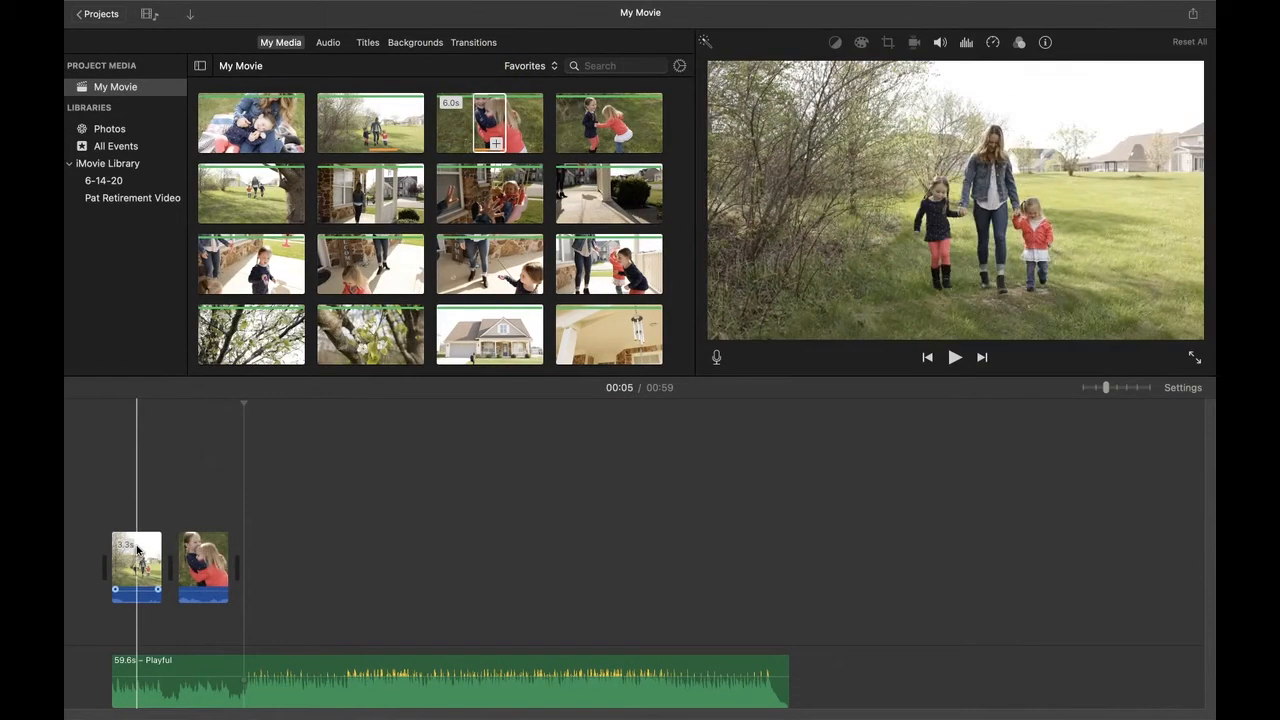
left_click(202, 565)
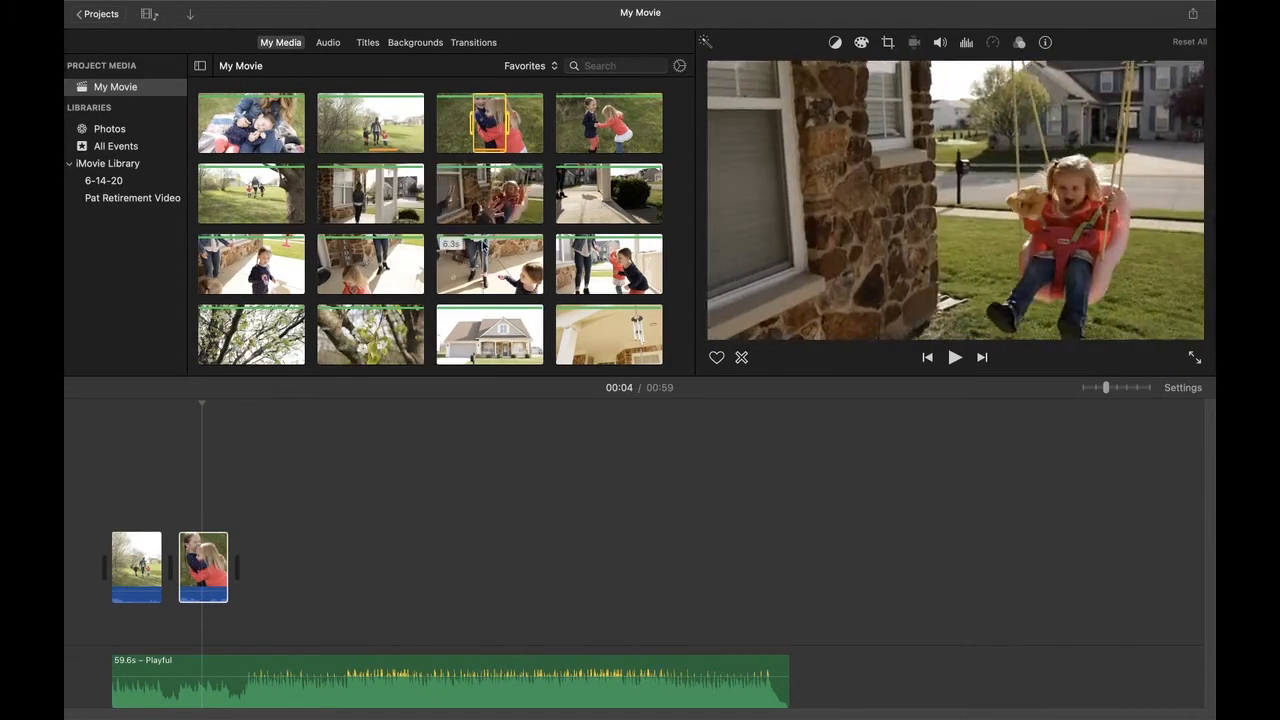
- Add a section of about 2.4 s from the 10.6 s picnic blanket clip to the end of the timeline
scroll(483, 245, "down", 2)
scroll(483, 245, "up", 3)
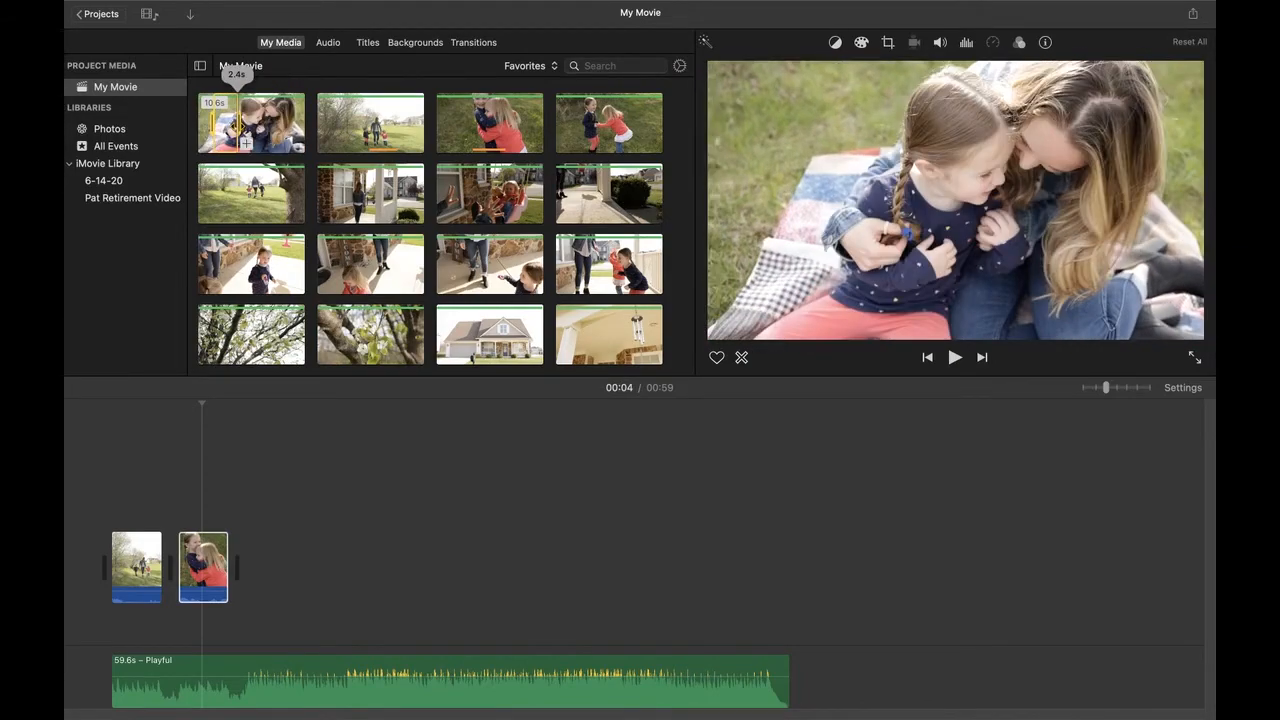
left_click(246, 144)
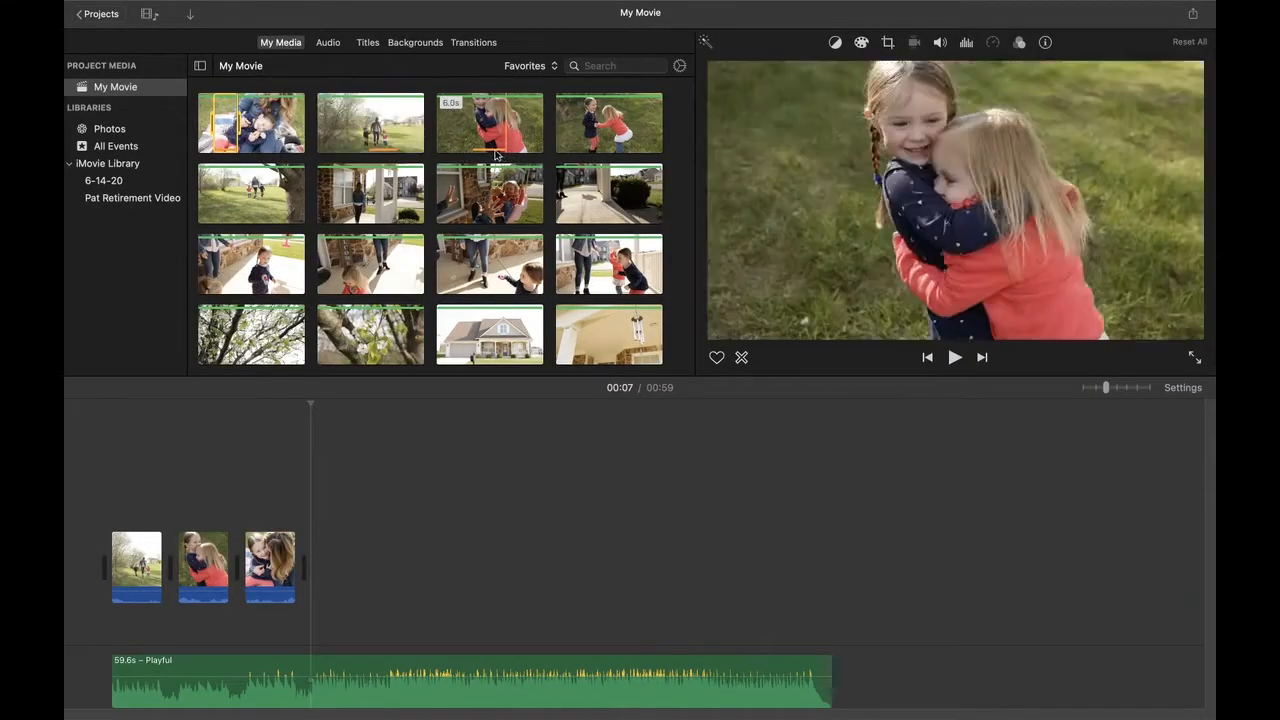
- Select about 2.0 s of the 6.6 s tree blossom clip and add it after the picnic clip
left_click(362, 130)
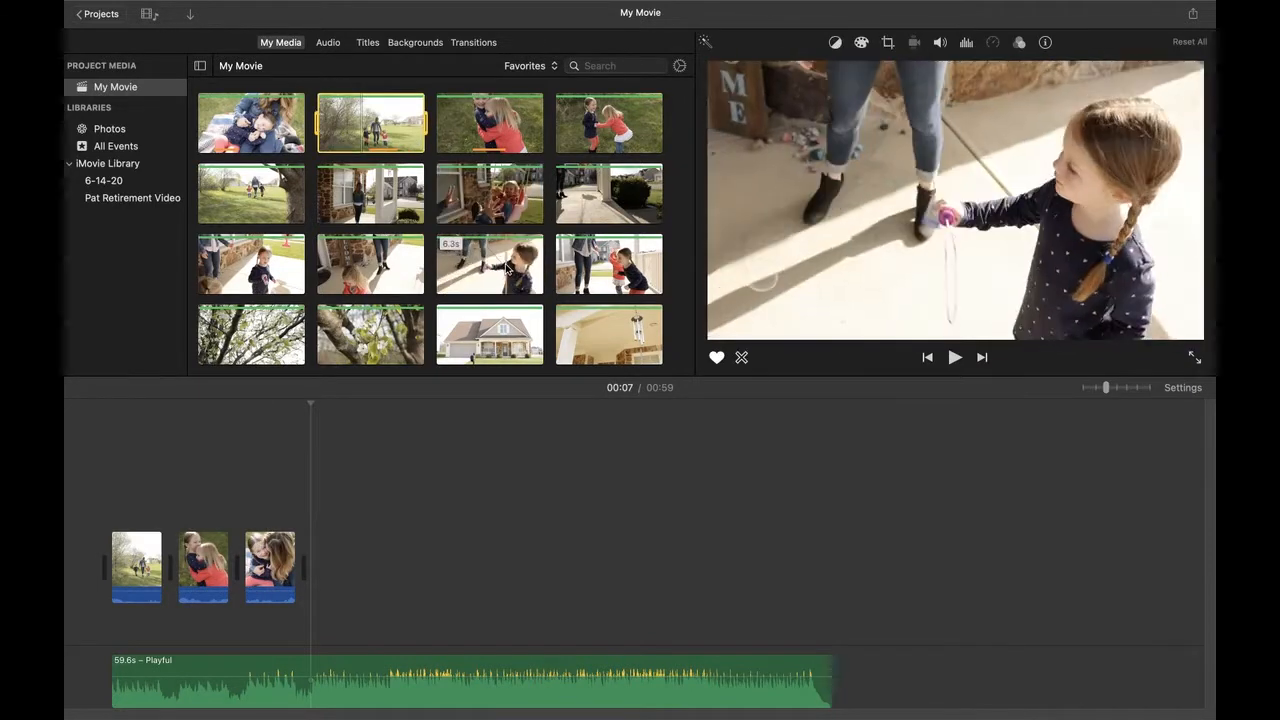
scroll(508, 268, "down", 3)
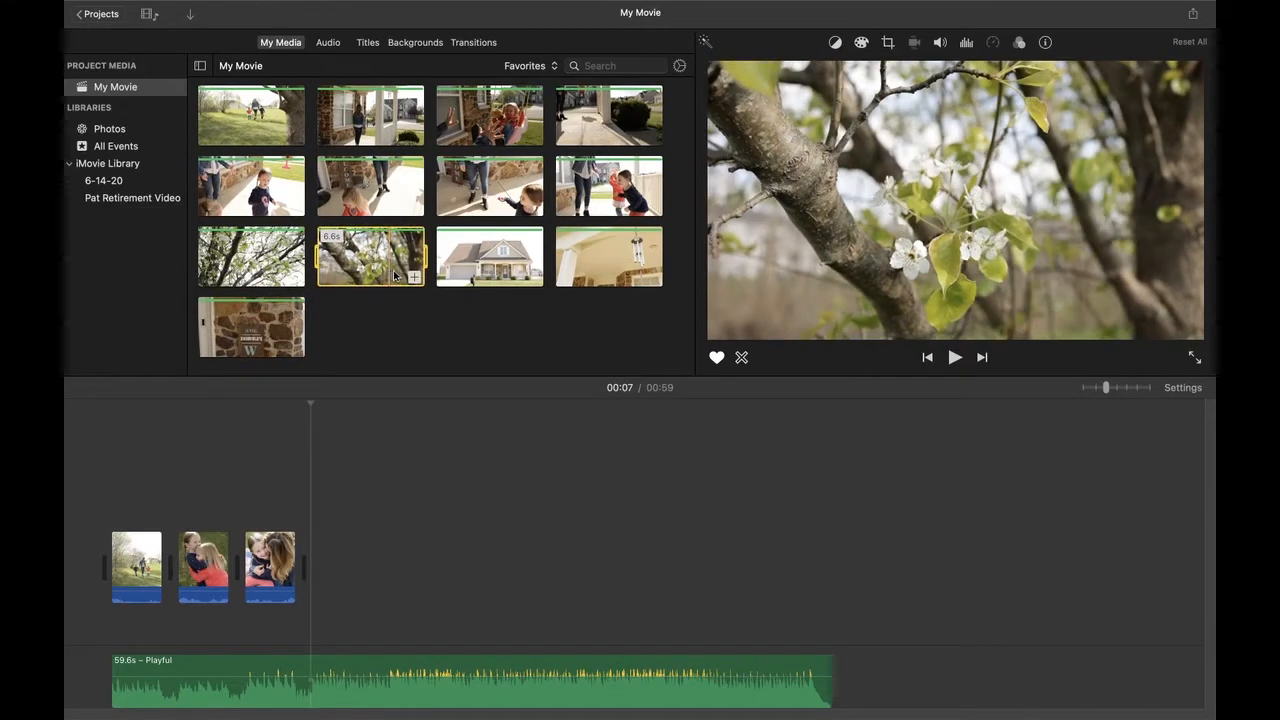
left_click_drag(423, 256, 355, 258)
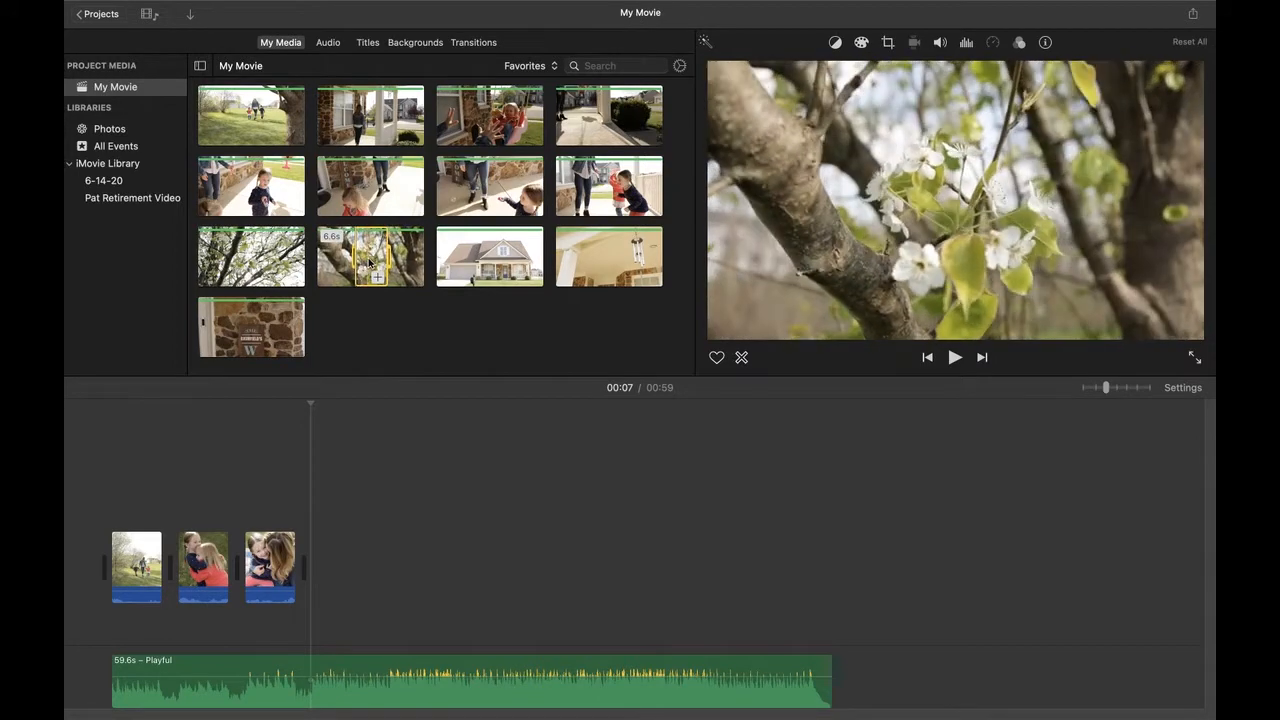
left_click_drag(375, 272, 409, 557)
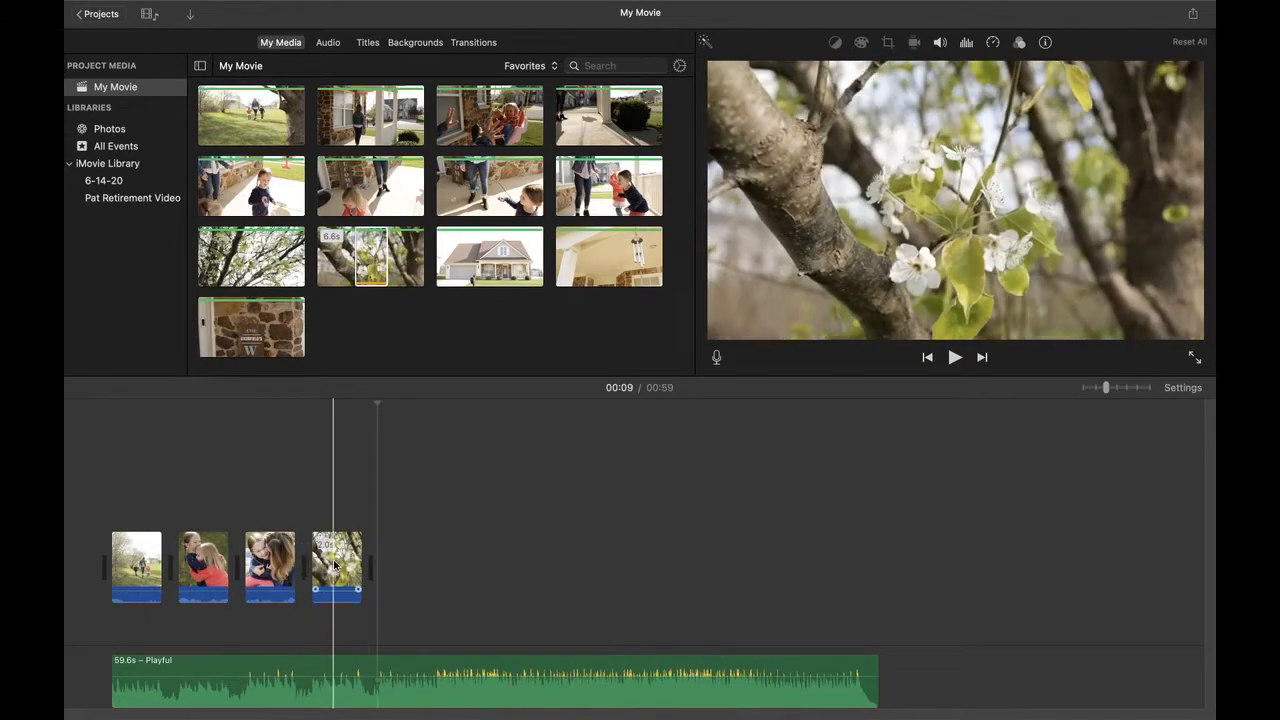
- Move the tree blossom clip to the start of the timeline, ahead of the walking clip
left_click(350, 568)
mouse_move(350, 568)
left_mouse_down()
mouse_move(255, 485)
mouse_move(126, 515)
mouse_move(298, 532)
mouse_move(338, 546)
mouse_move(344, 567)
left_mouse_up()
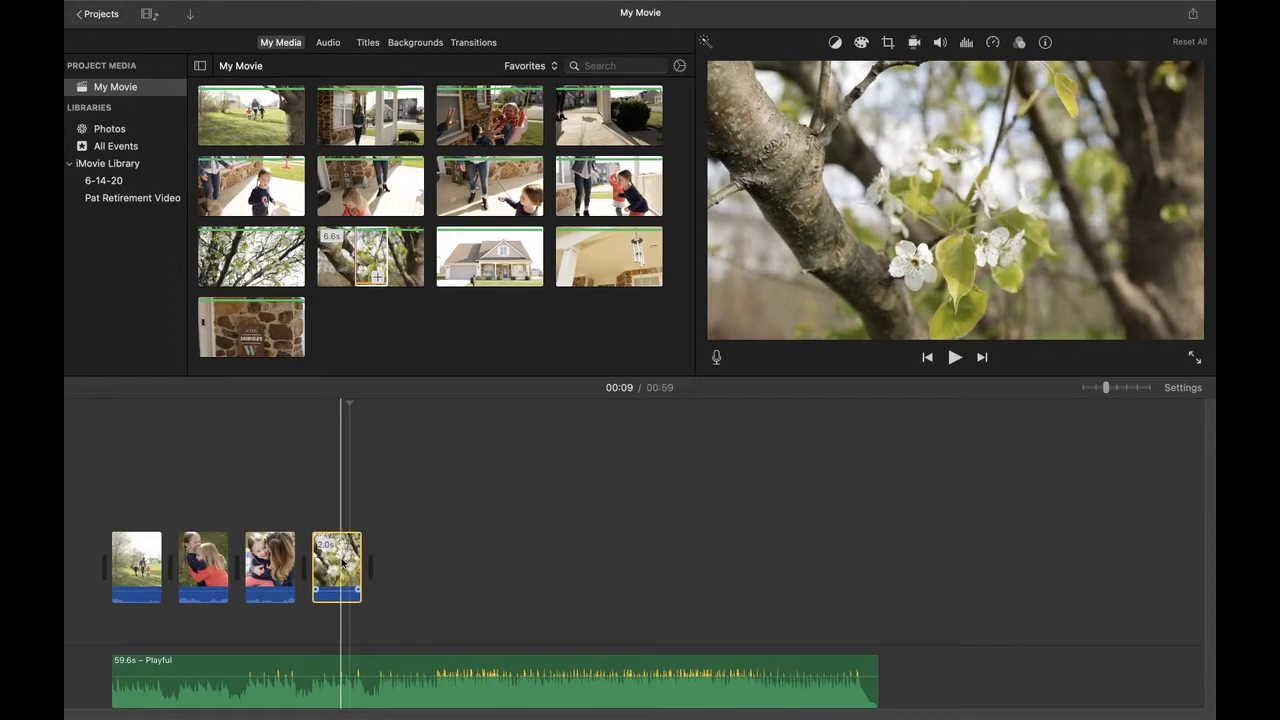
left_click_drag(338, 560, 121, 484)
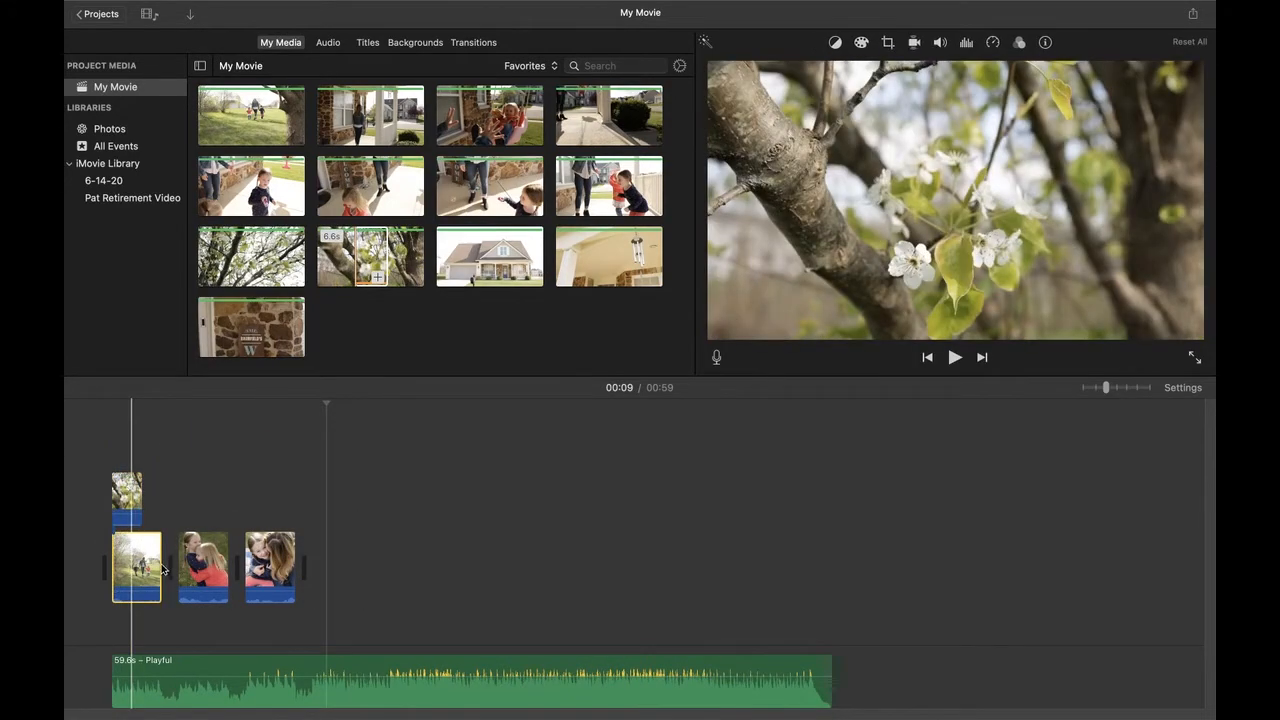
left_click(130, 503)
left_click_drag(130, 503, 86, 563)
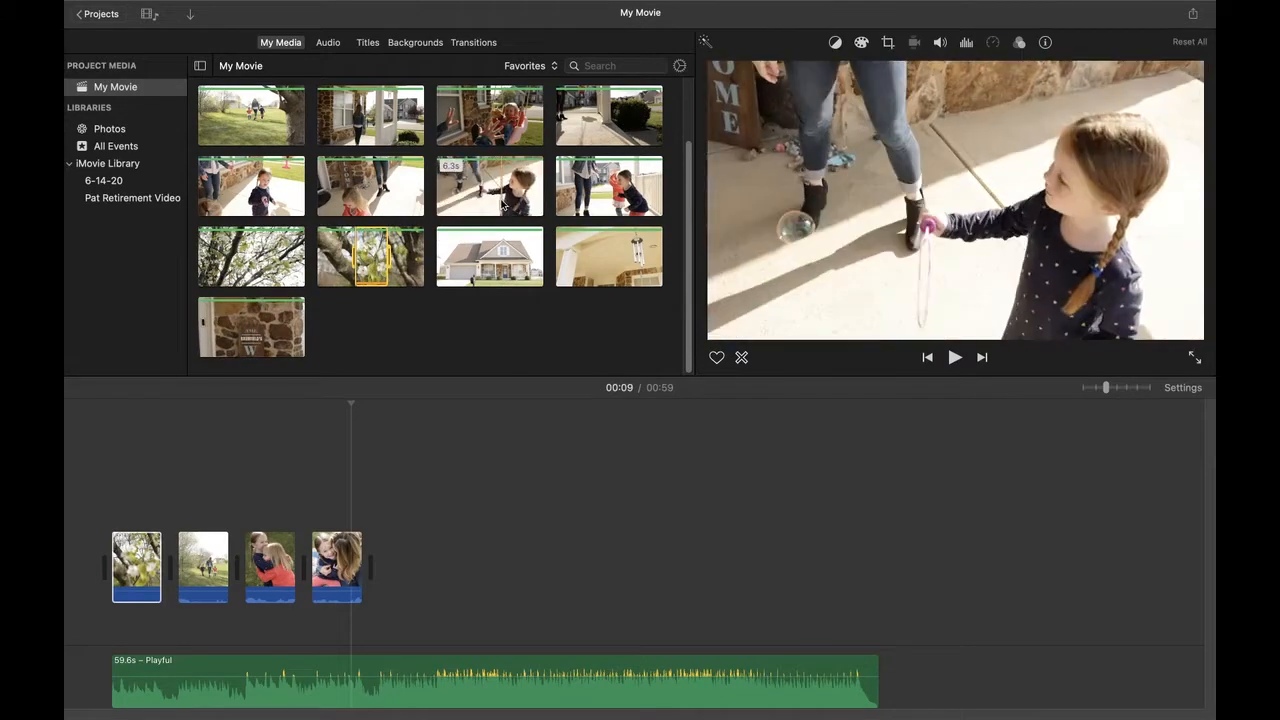
- Select the middle section of the 15.8 s clip of the family walking away past the tree and append it to the timeline
scroll(289, 207, "up", 2)
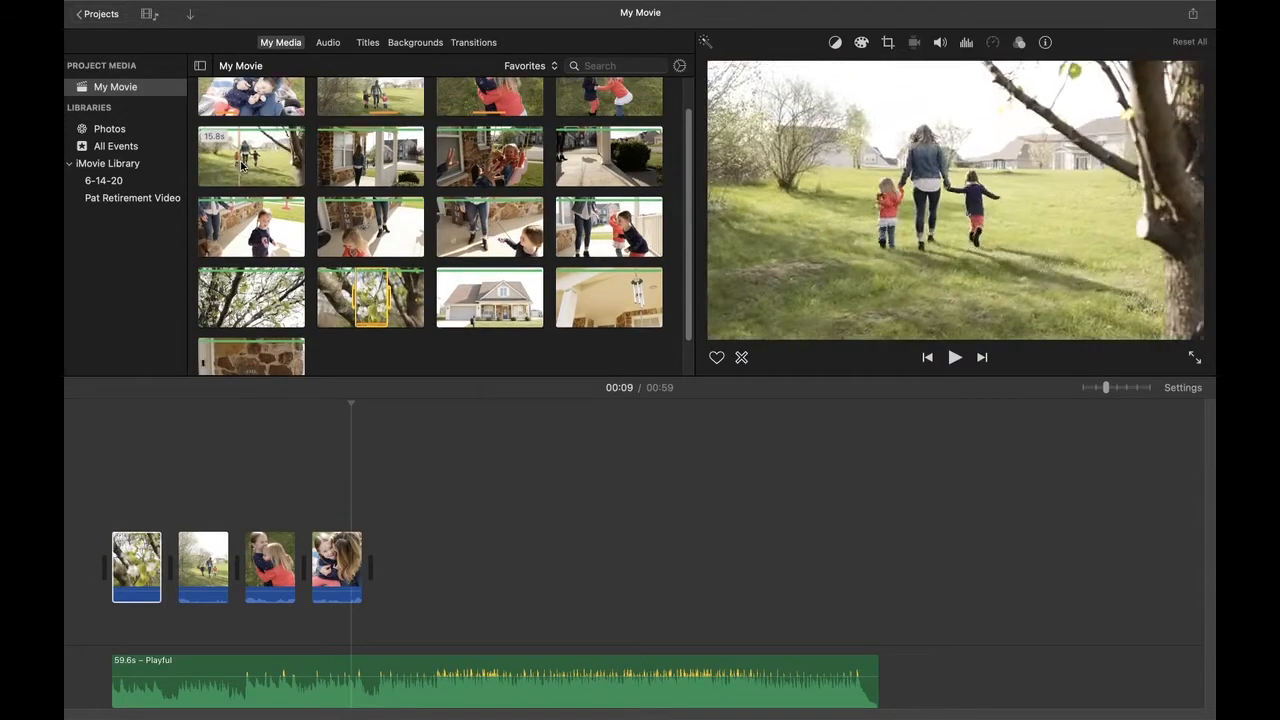
left_click(291, 171)
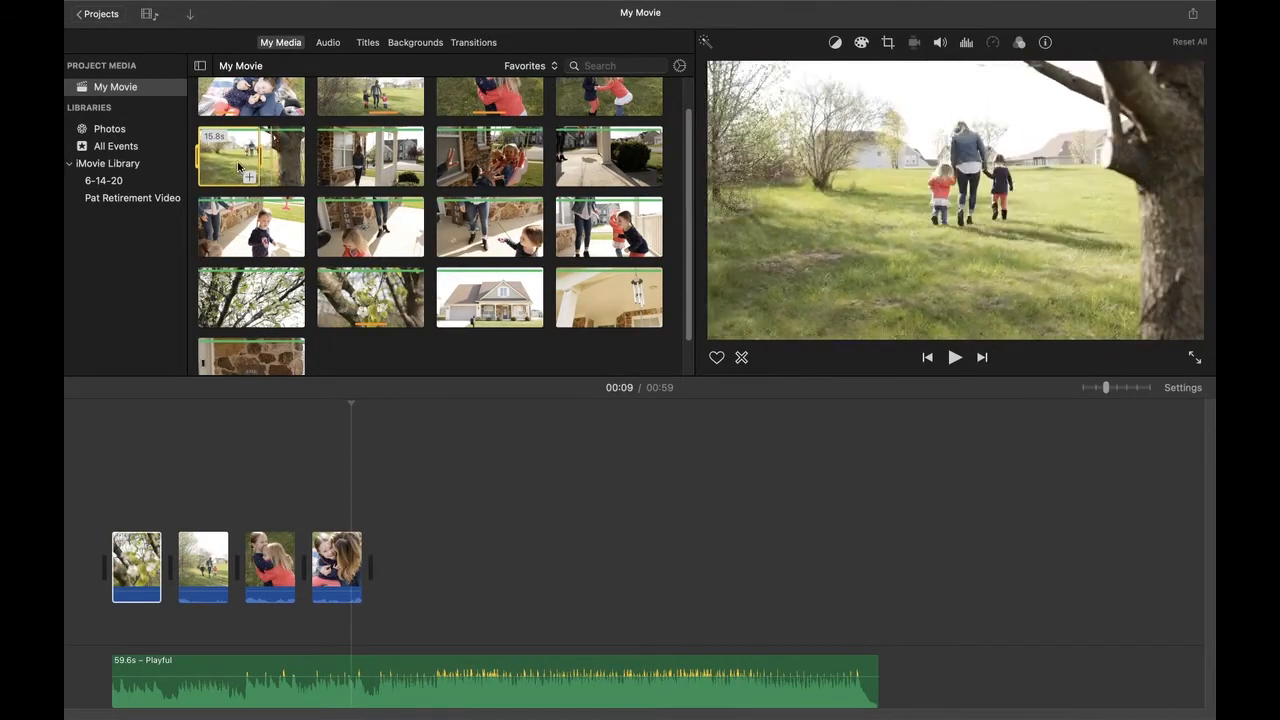
left_click_drag(199, 158, 235, 158)
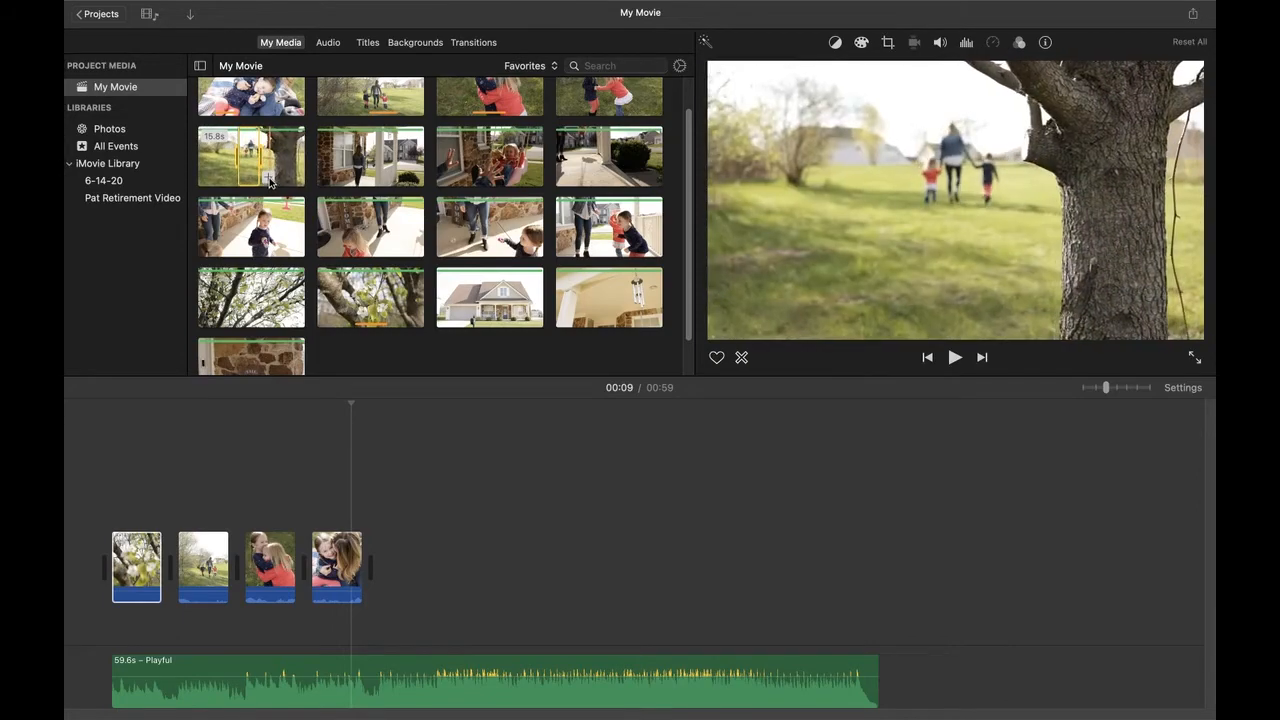
left_click(267, 177)
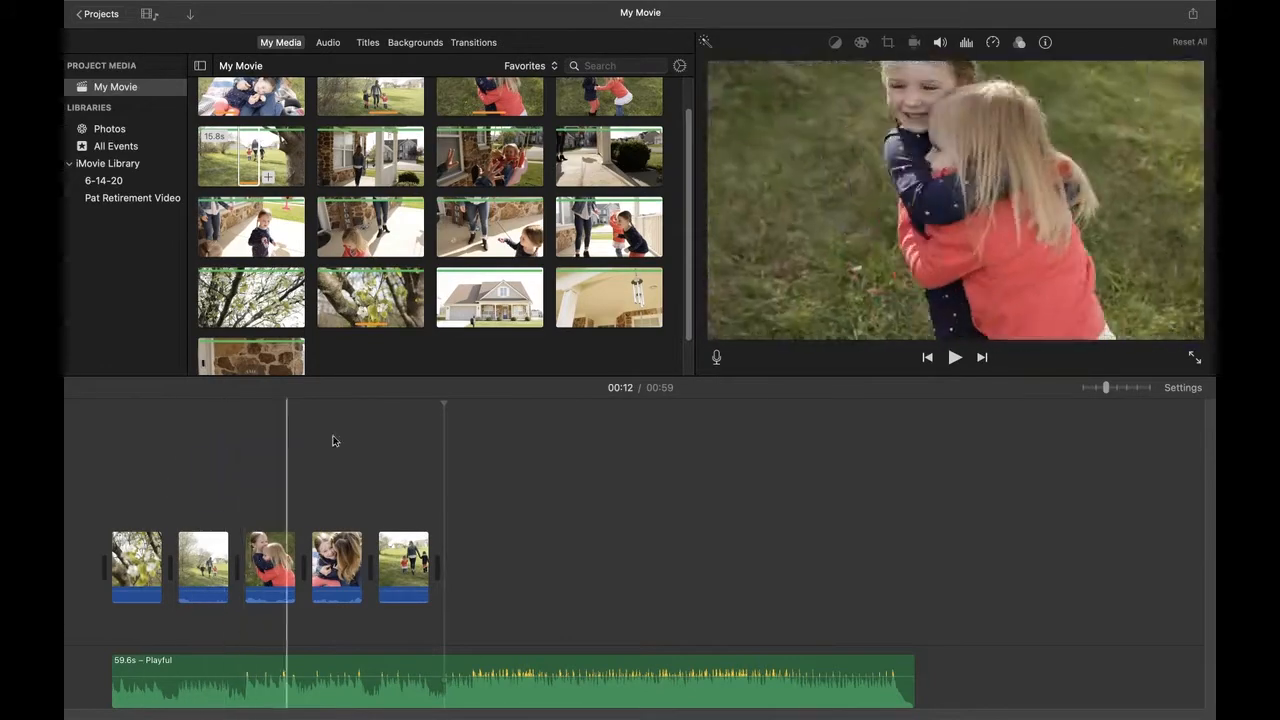
- Select about 2.5 s of the 7.2 s clip of the girls holding hands and add it to the end of the timeline
scroll(512, 176, "up", 1)
left_click(591, 110)
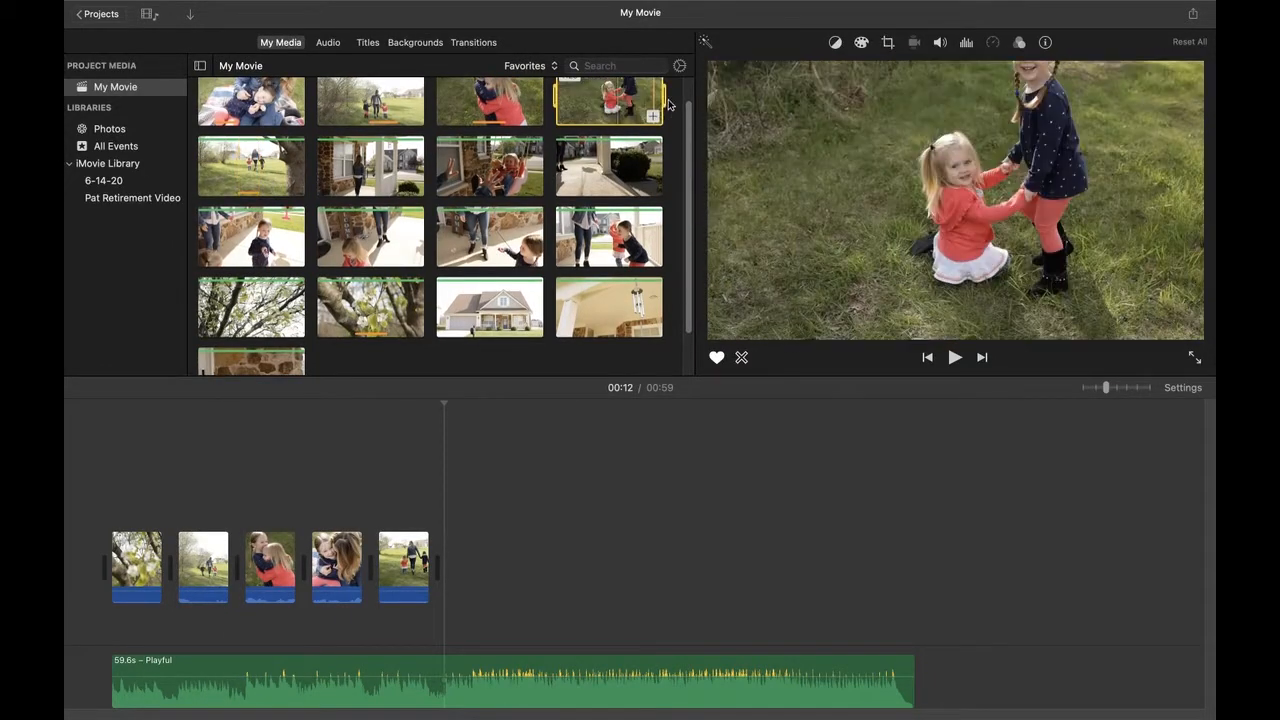
scroll(655, 90, "up", 1)
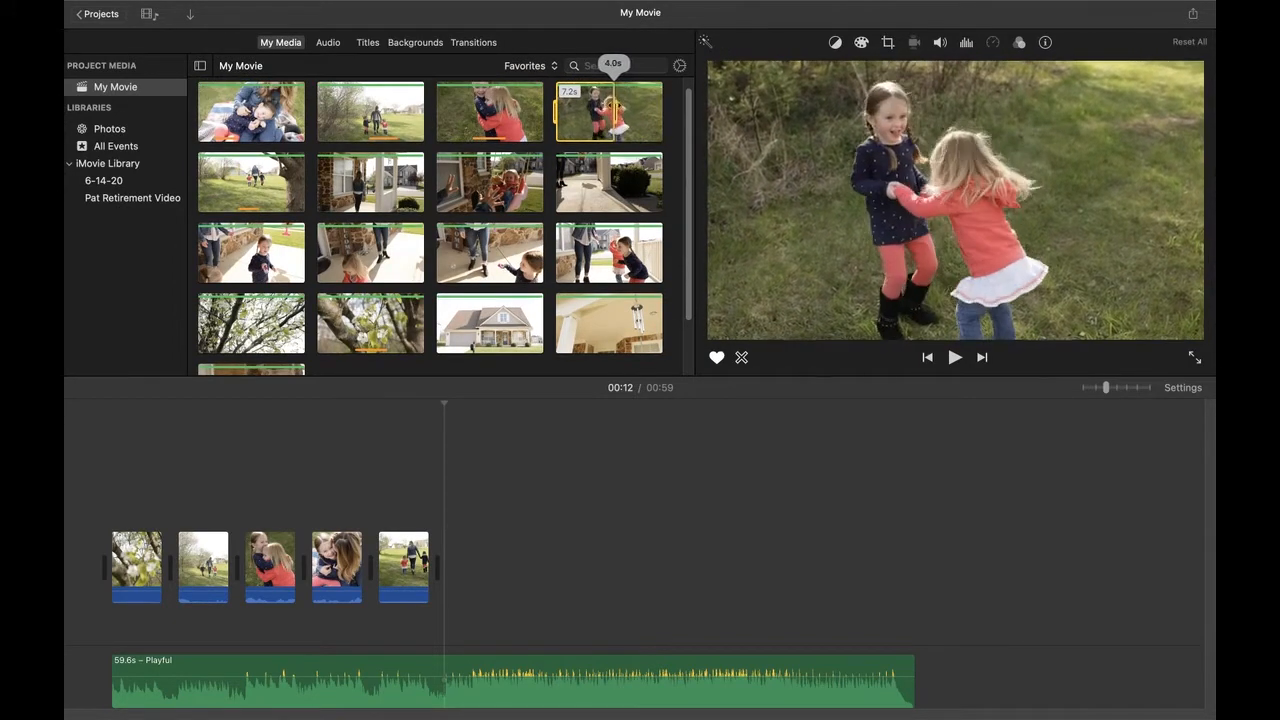
left_click_drag(558, 112, 574, 112)
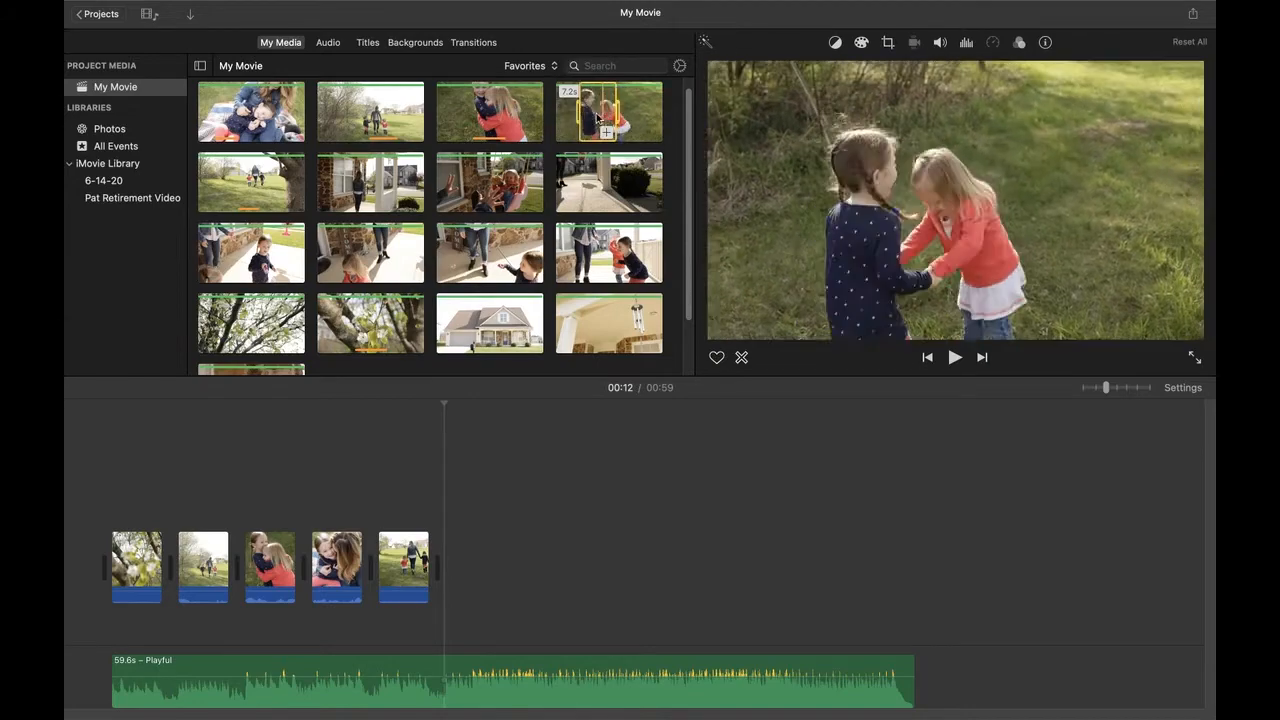
left_click(606, 132)
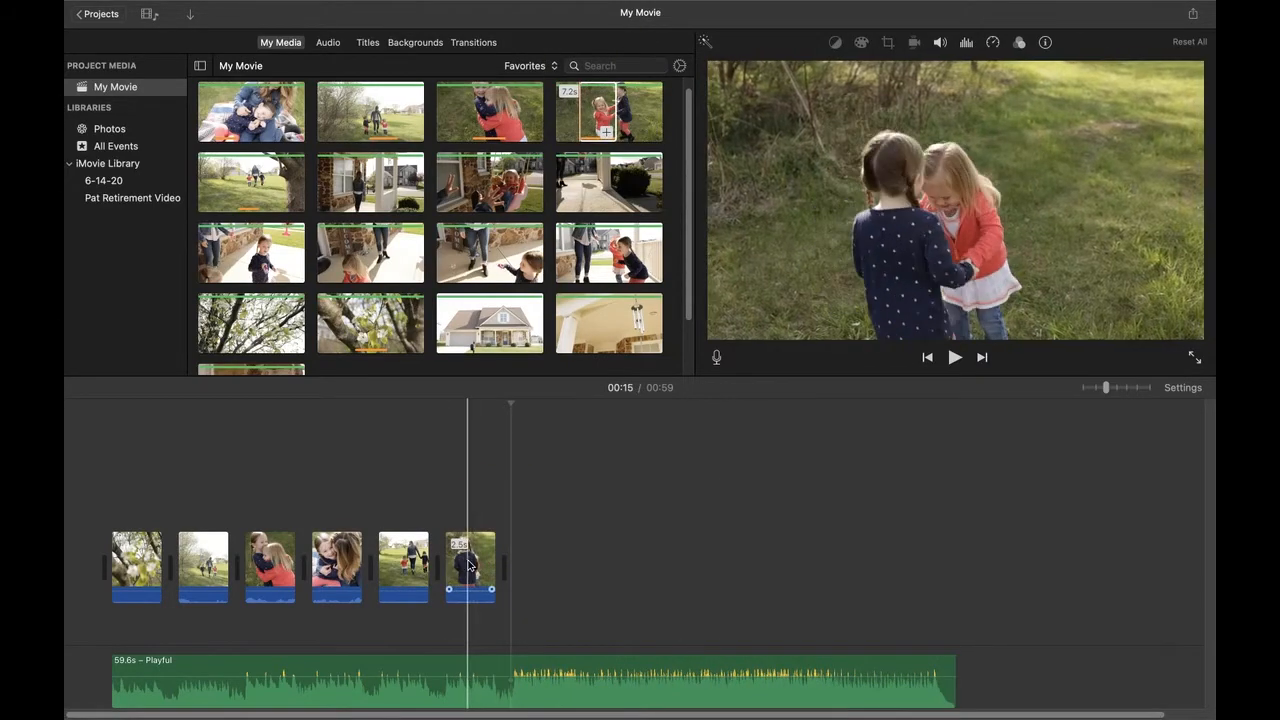
- Move the clip of the girls holding hands ahead of the last walking clip, right after the picnic clip
left_click(470, 571)
left_click_drag(470, 571, 371, 543)
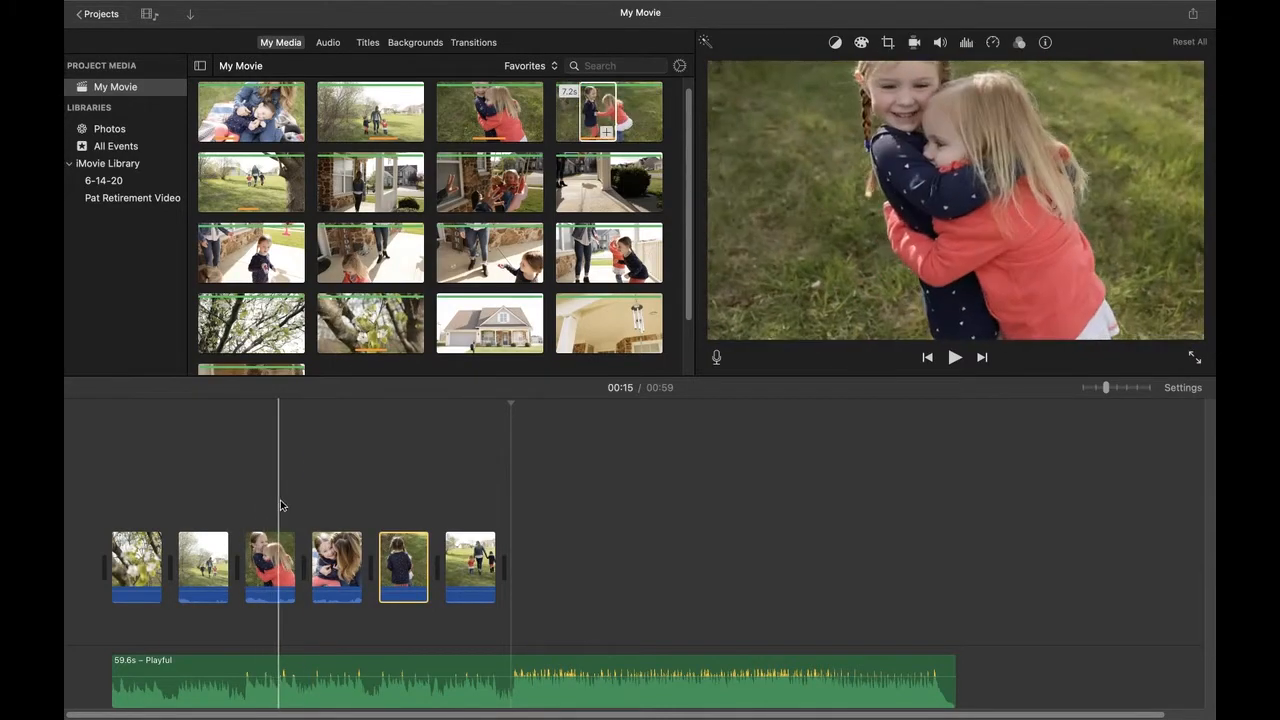
- Add a short middle section of the 23.5 s tree branches clip and place it between the picnic and girls holding hands clips
left_click(262, 315)
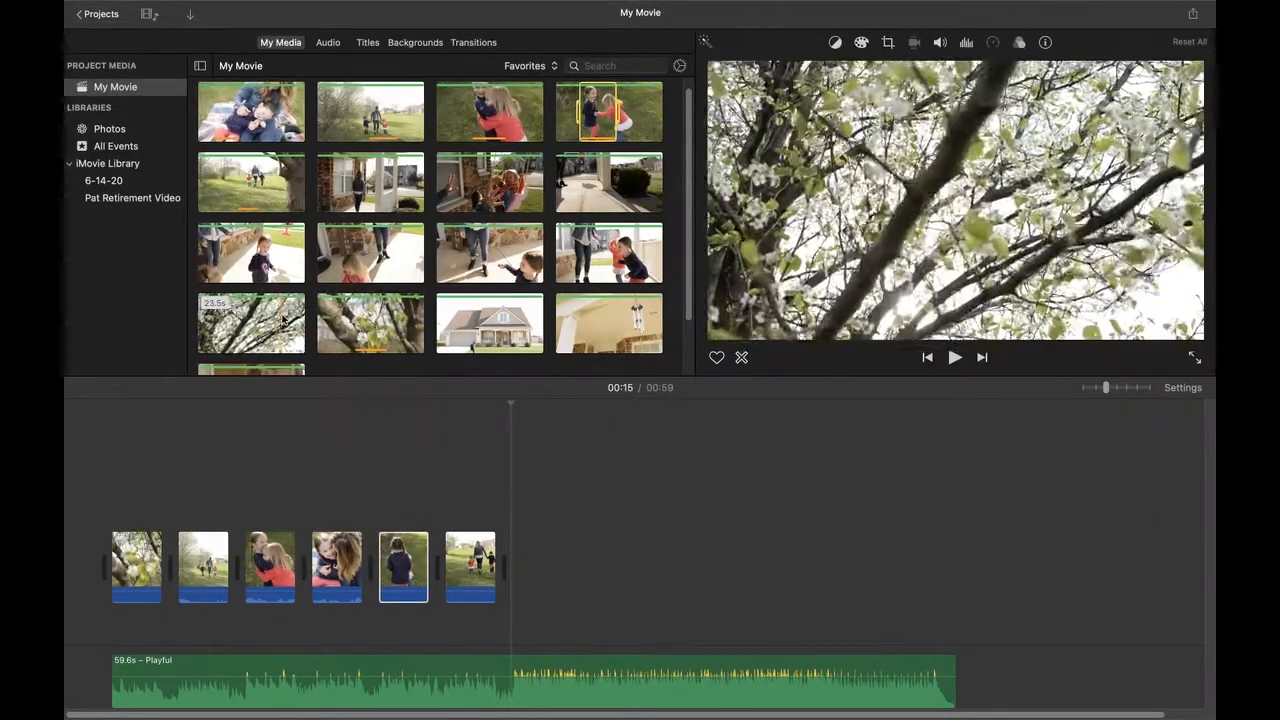
scroll(284, 326, "down", 1)
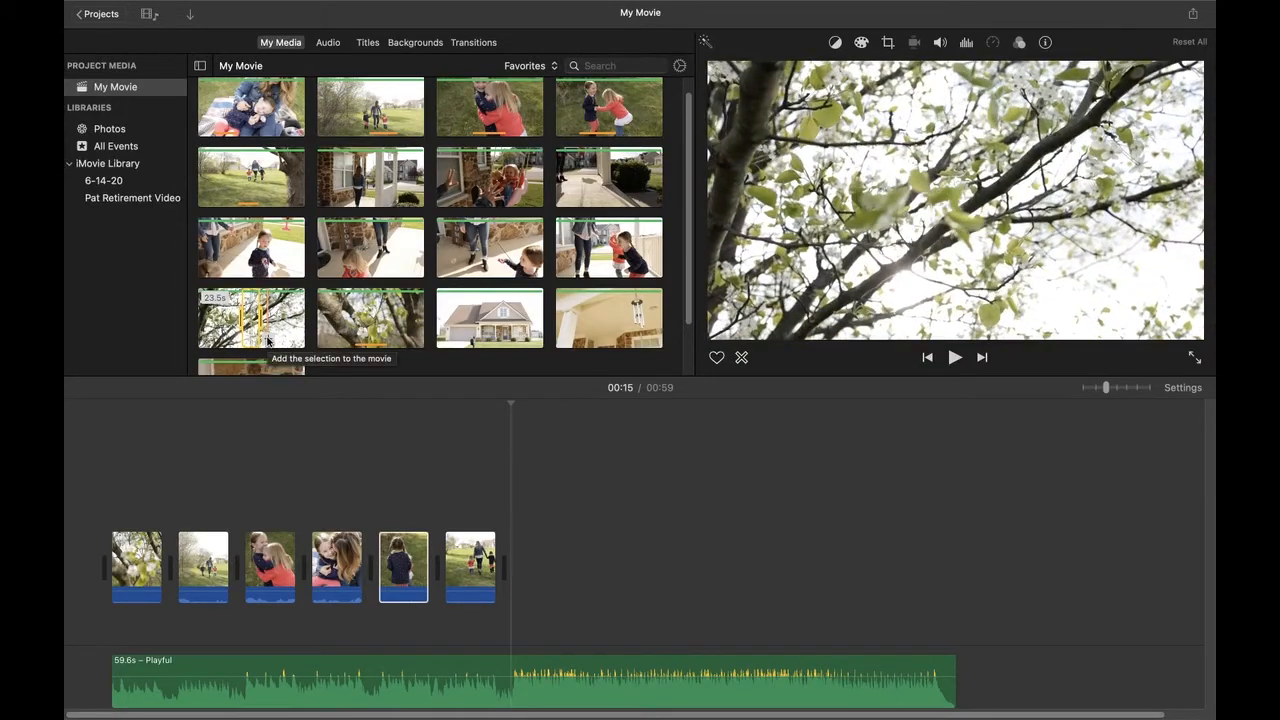
left_click(267, 341)
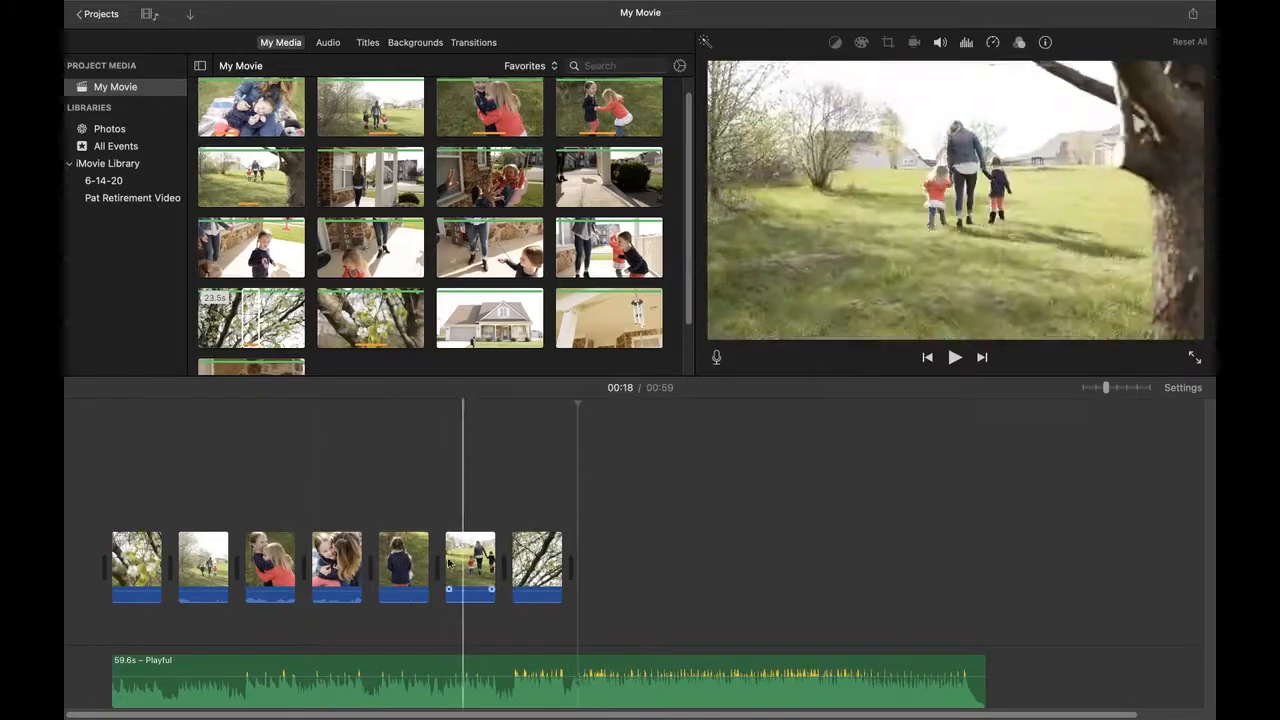
left_click_drag(545, 565, 390, 552)
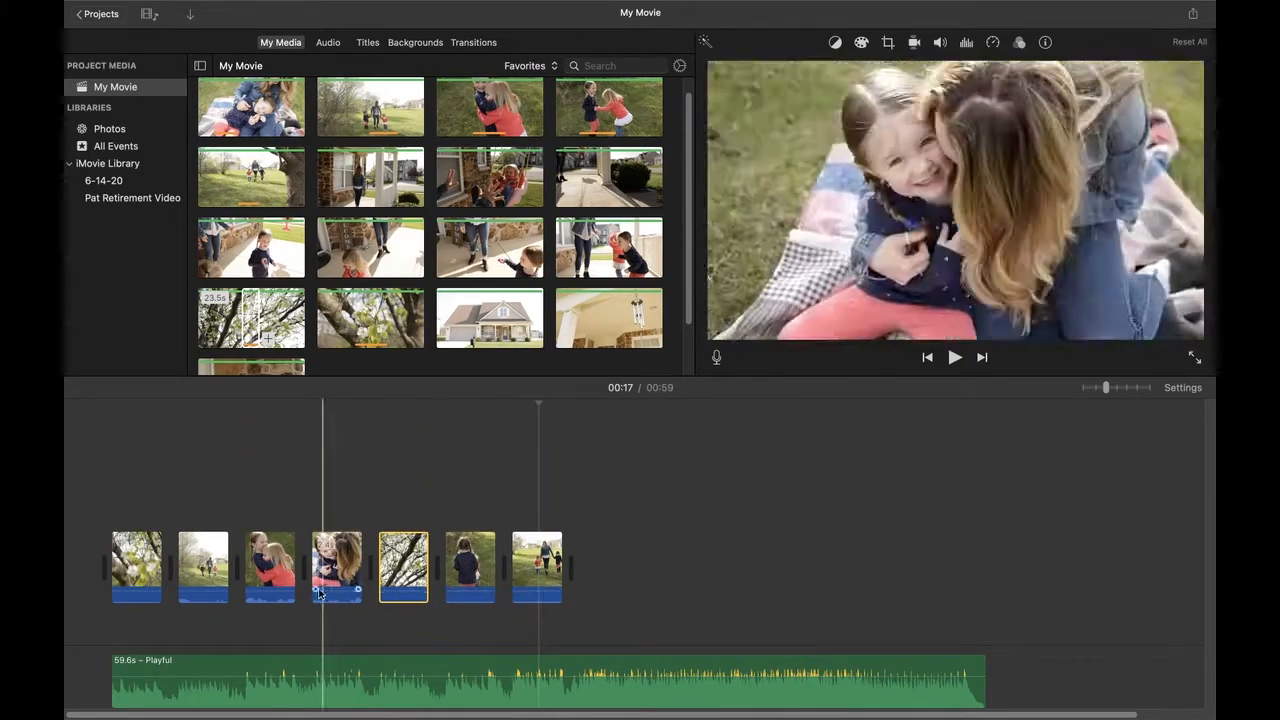
- Select the final section of the 13.8 s clip of the front porch and welcome sign and append it to the timeline
left_click(140, 588)
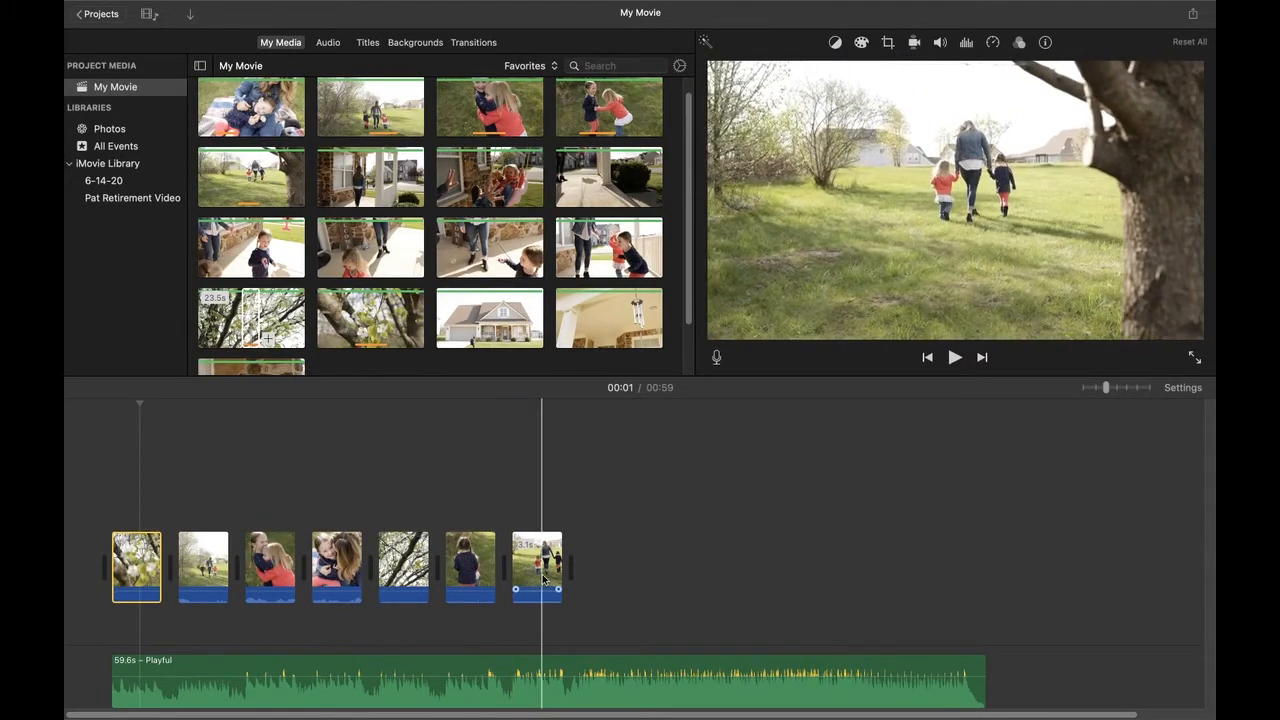
scroll(560, 300, "down", 2)
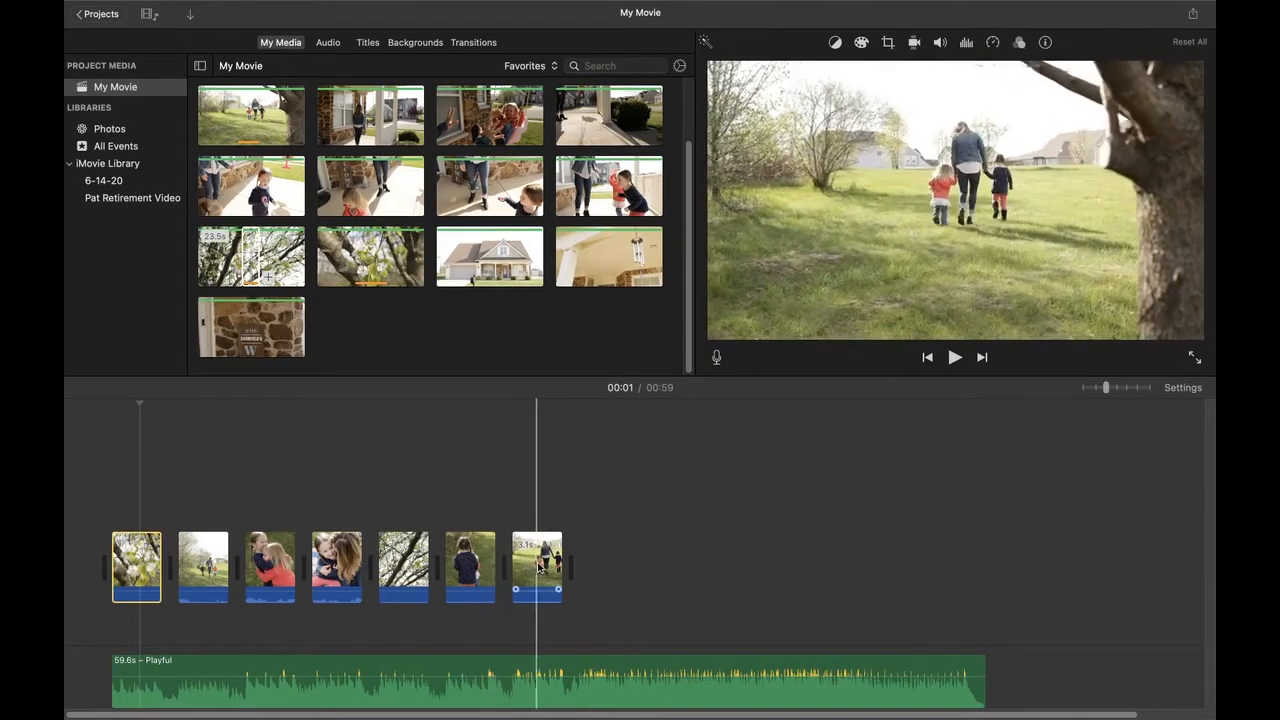
left_click(240, 323)
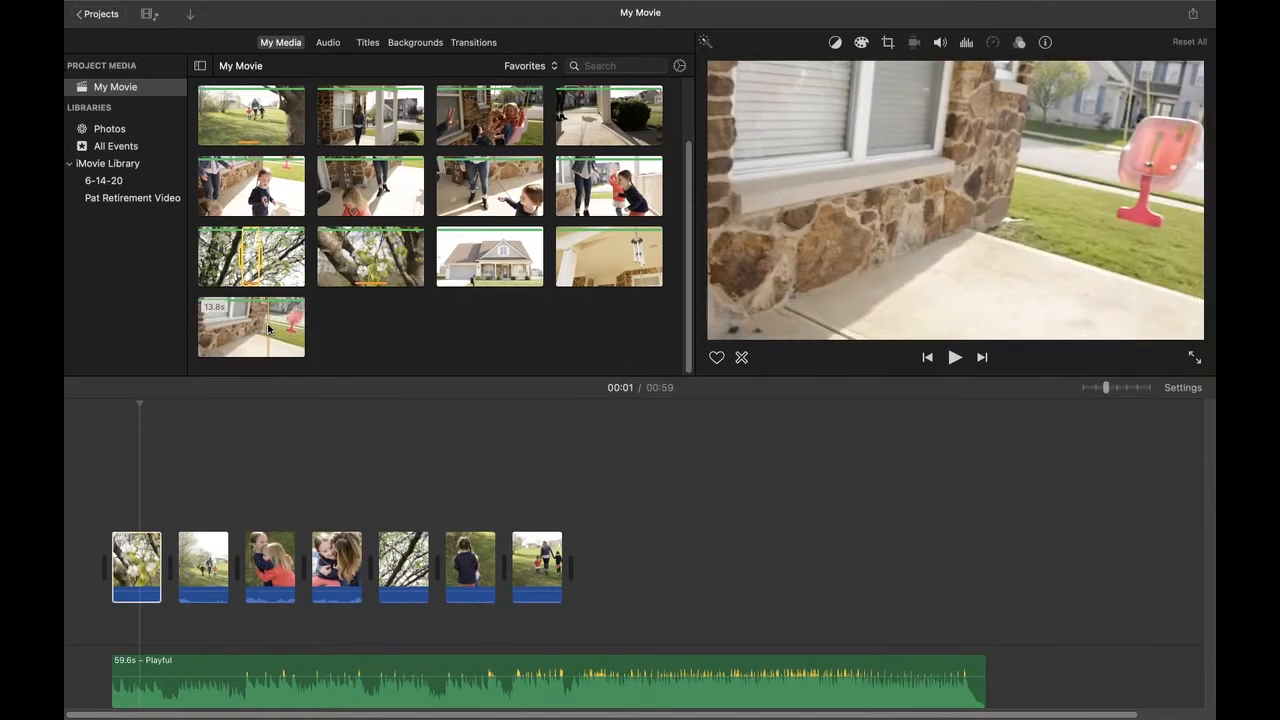
left_click(220, 332)
left_click_drag(193, 332, 593, 558)
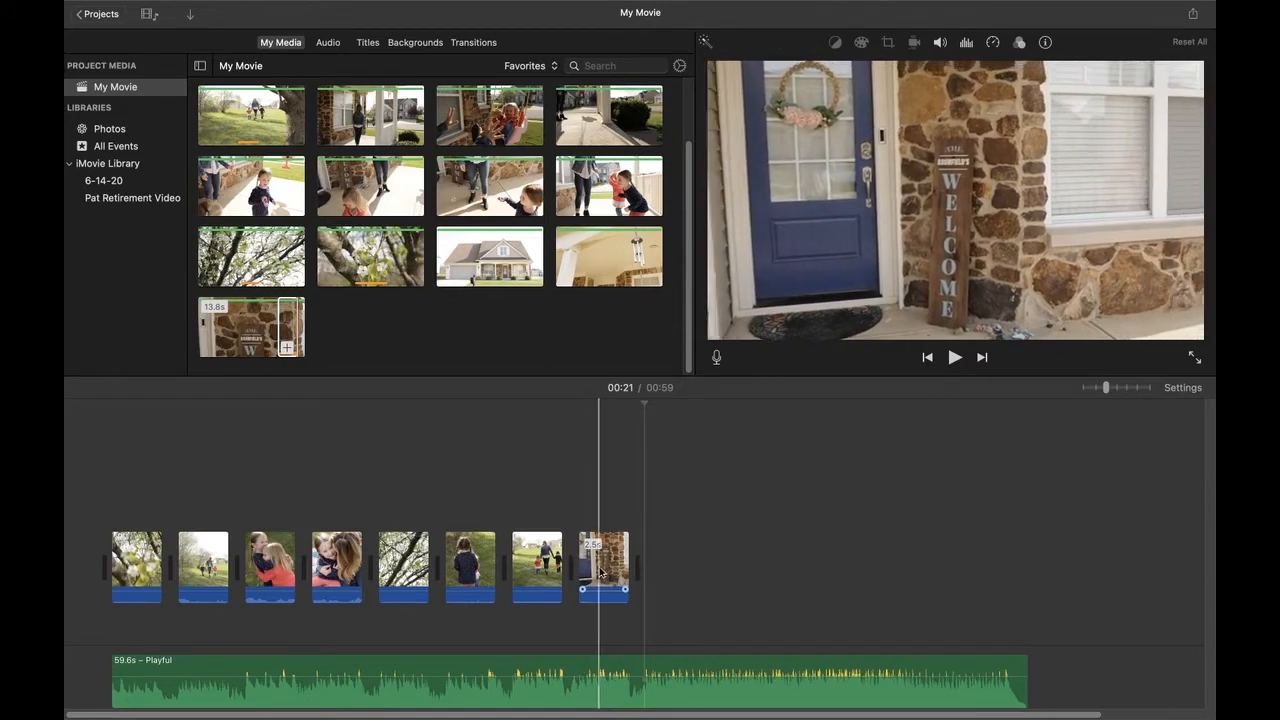
- Trim the beginning of the welcome sign clip at the end of the timeline
left_click_drag(578, 564, 578, 564)
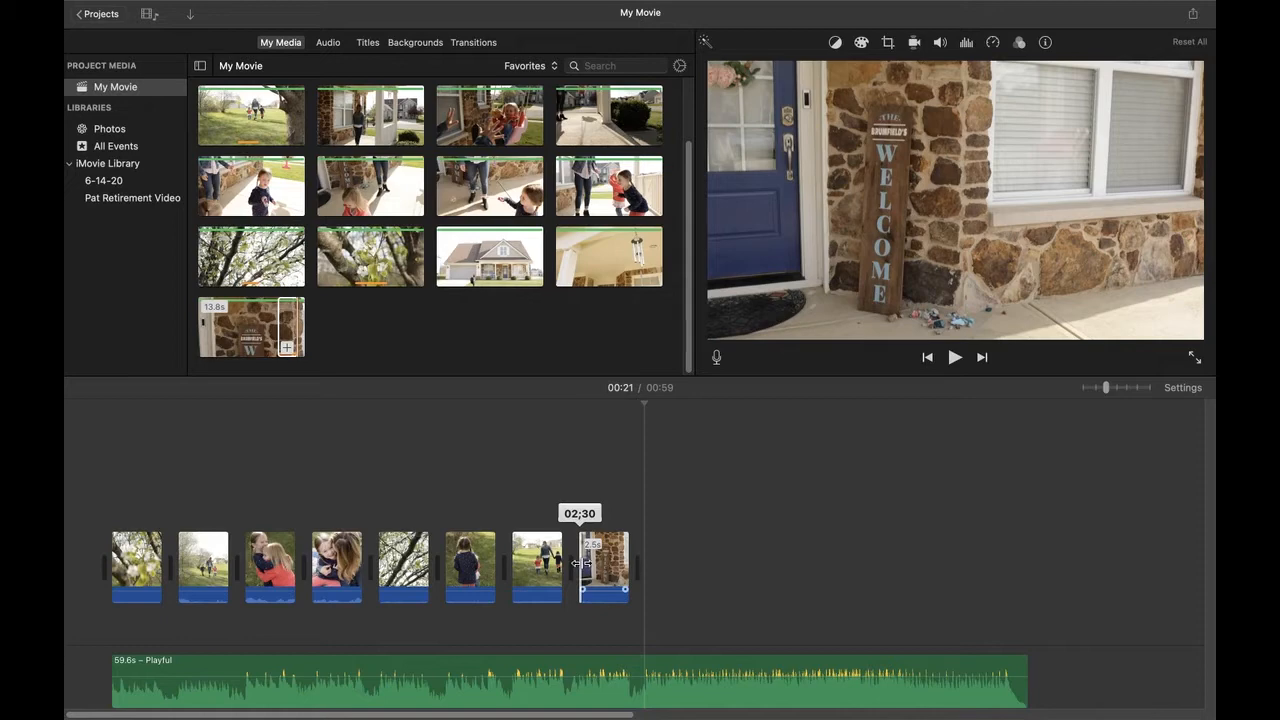
left_click_drag(587, 564, 597, 564)
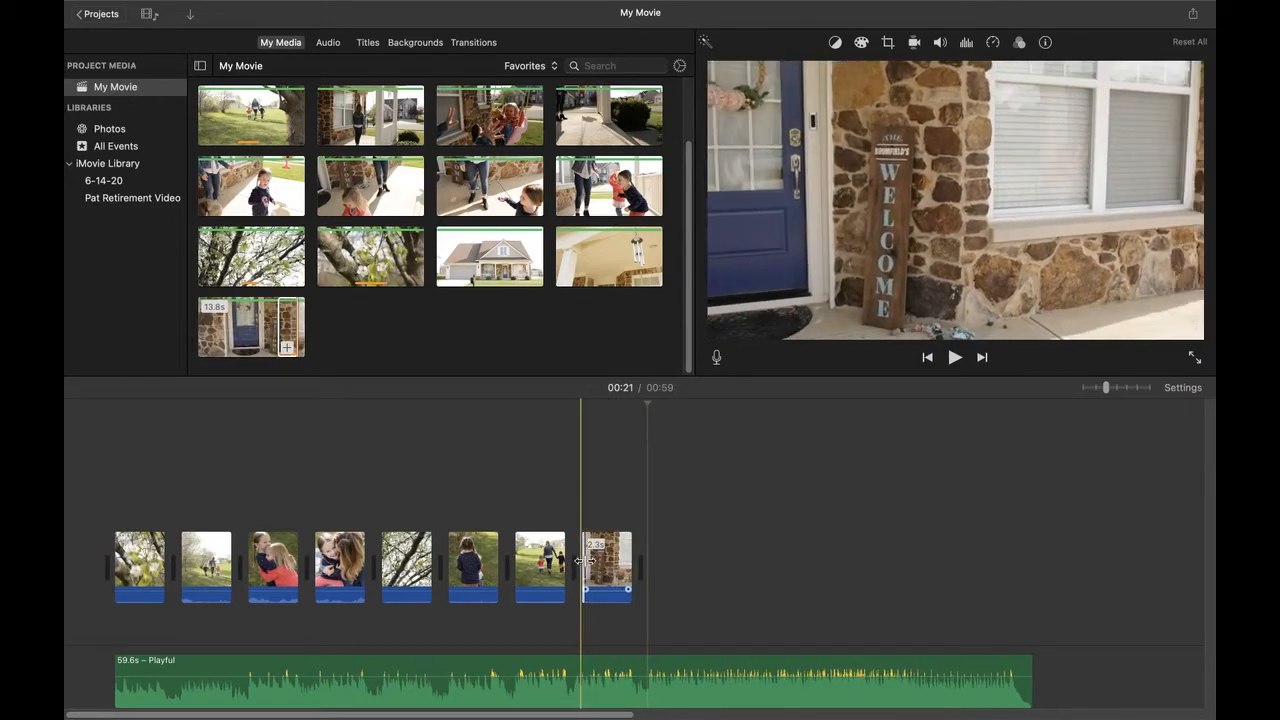
left_click_drag(577, 561, 606, 564)
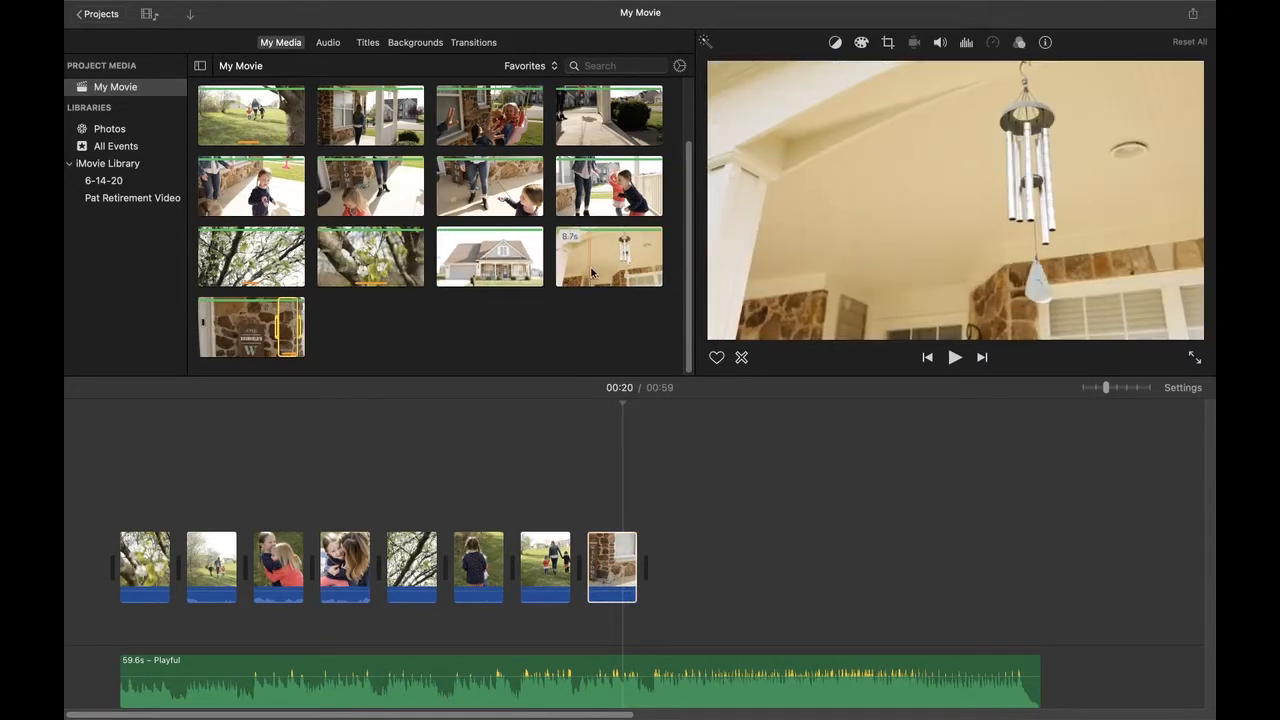
- Select the second half of the 8.7 s wind chime clip and append it to the timeline
scroll(590, 272, "up", 1)
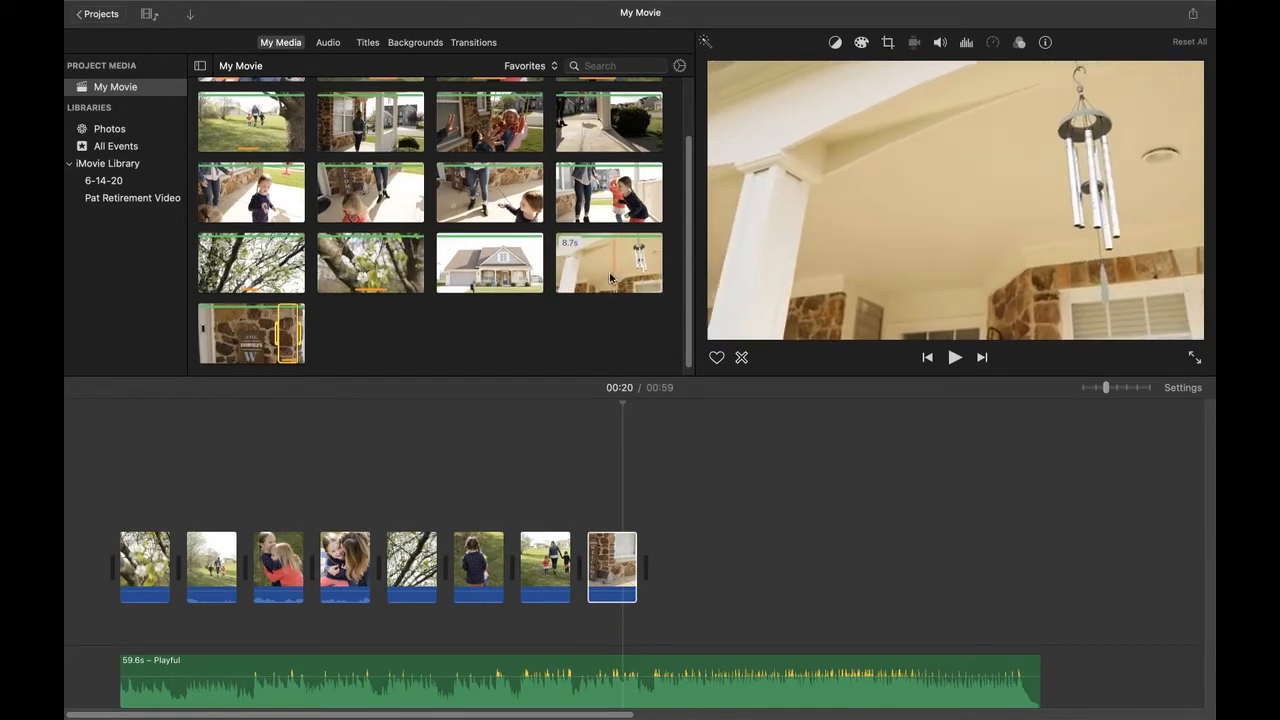
left_click(563, 271)
key("e")
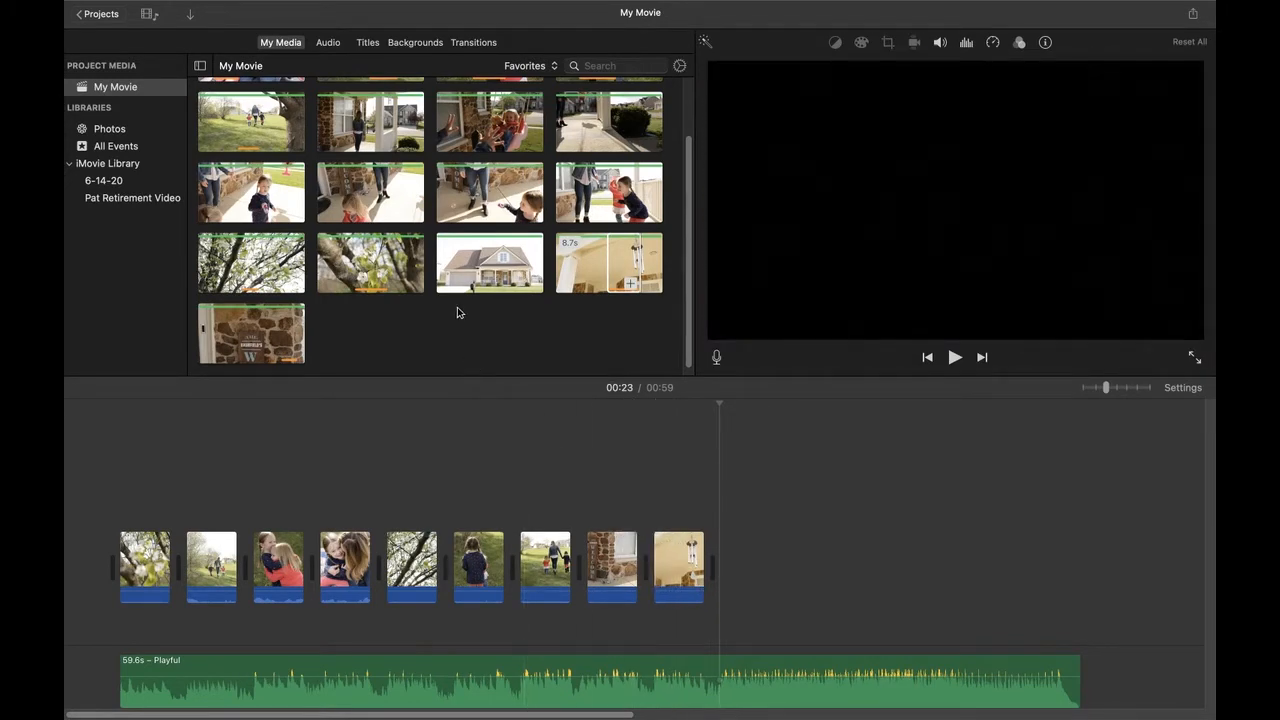
- Select about the last 4 s of the 9.6 s porch clip with the running girl and append it to the timeline
scroll(462, 291, "up", 1)
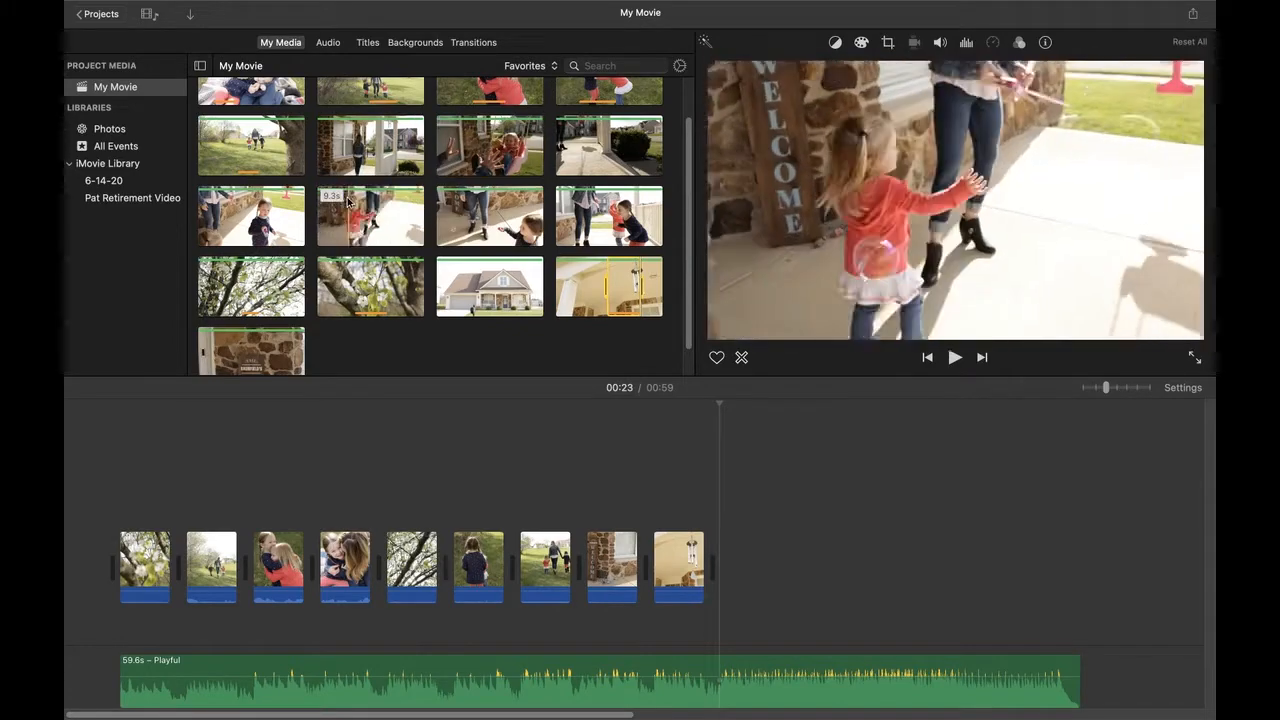
left_click(567, 155)
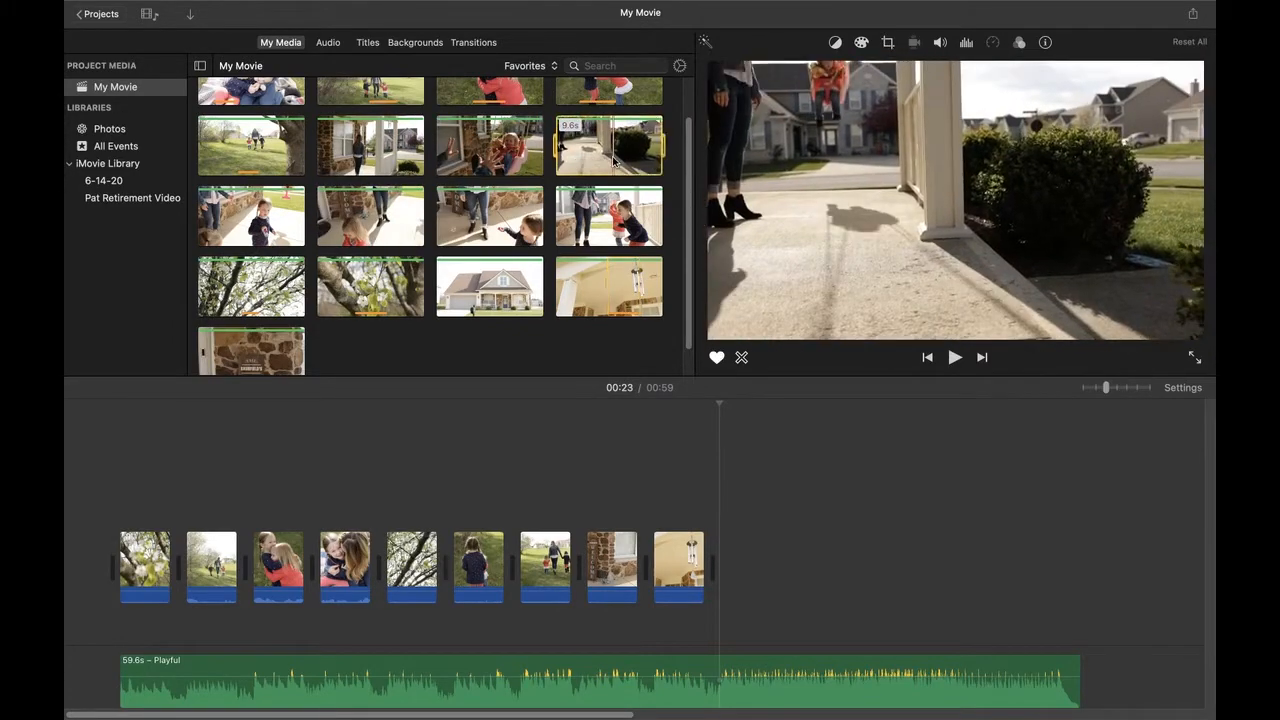
left_click_drag(553, 147, 596, 152)
left_click_drag(663, 150, 640, 155)
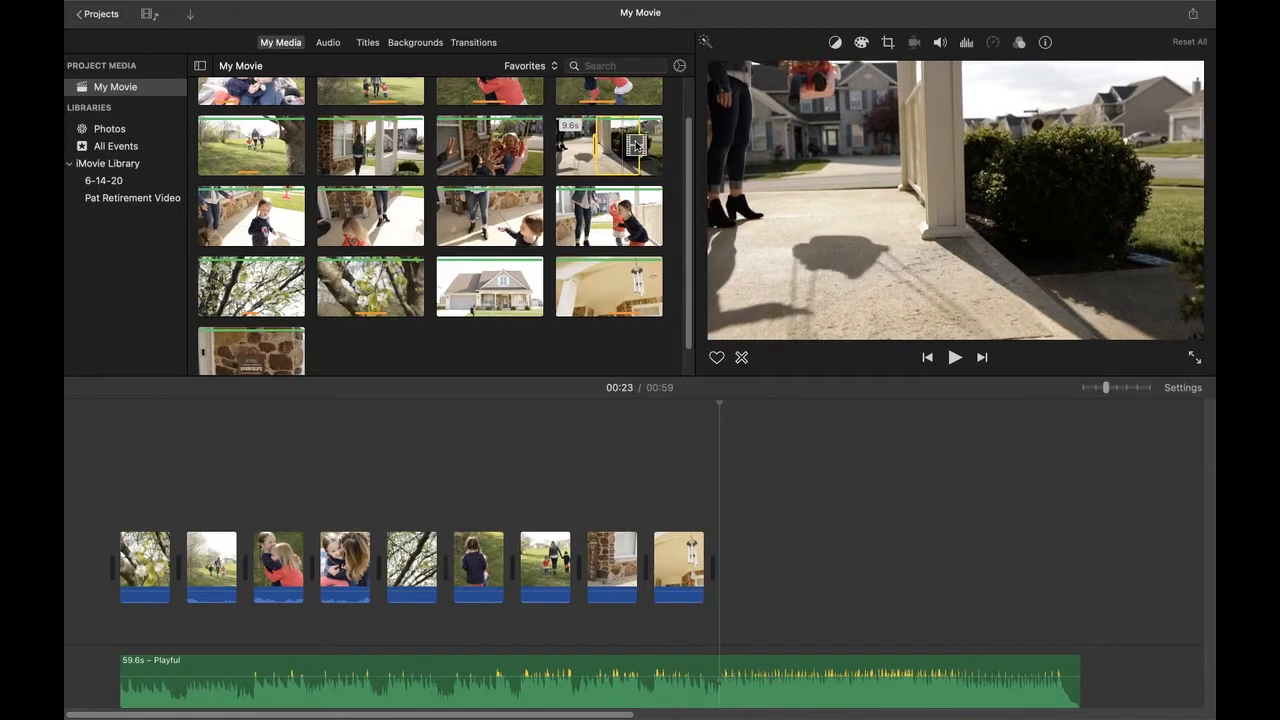
left_click_drag(641, 148, 612, 148)
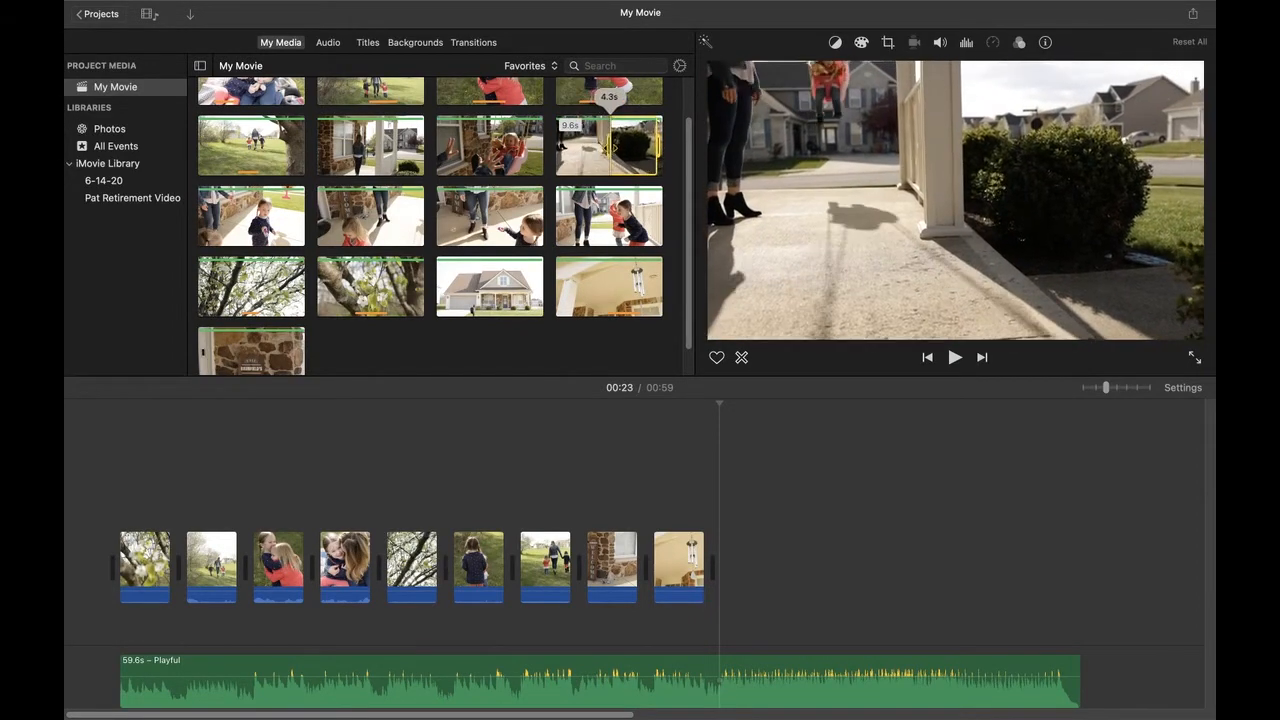
key("e")
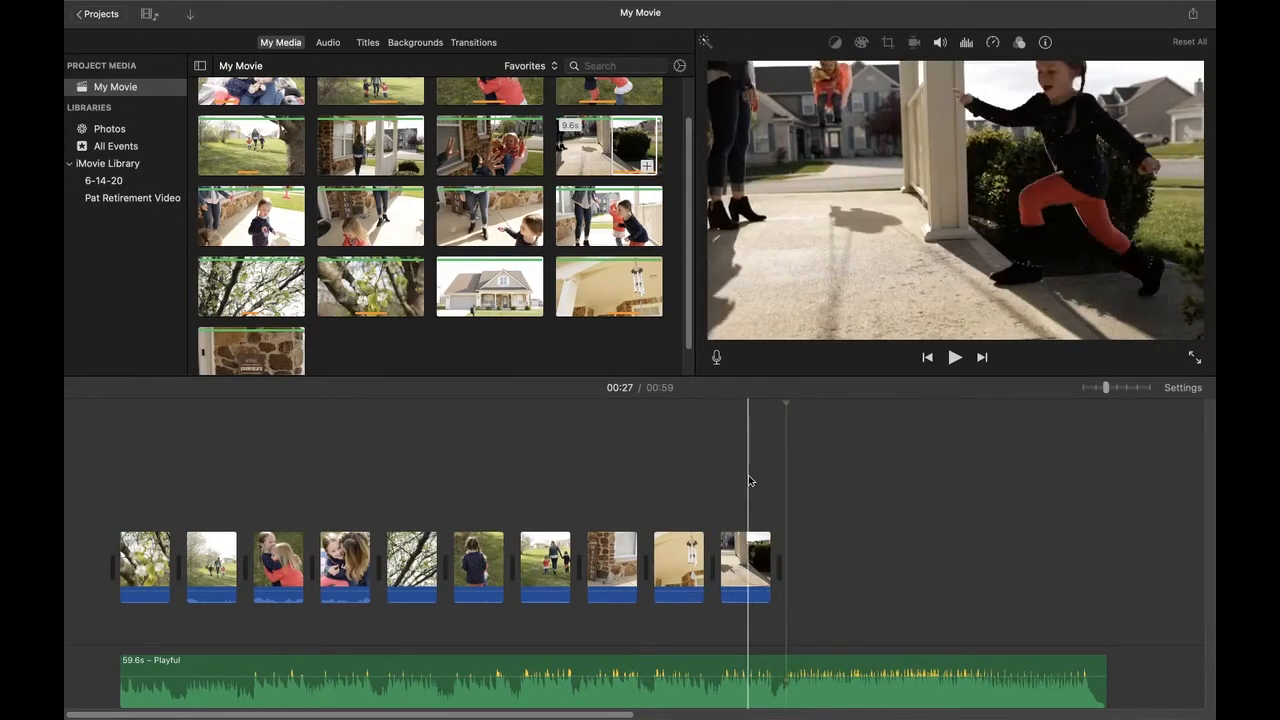
- Append a short middle section of the clip of the mother and girl beside the porch's stone wall
left_click(750, 565)
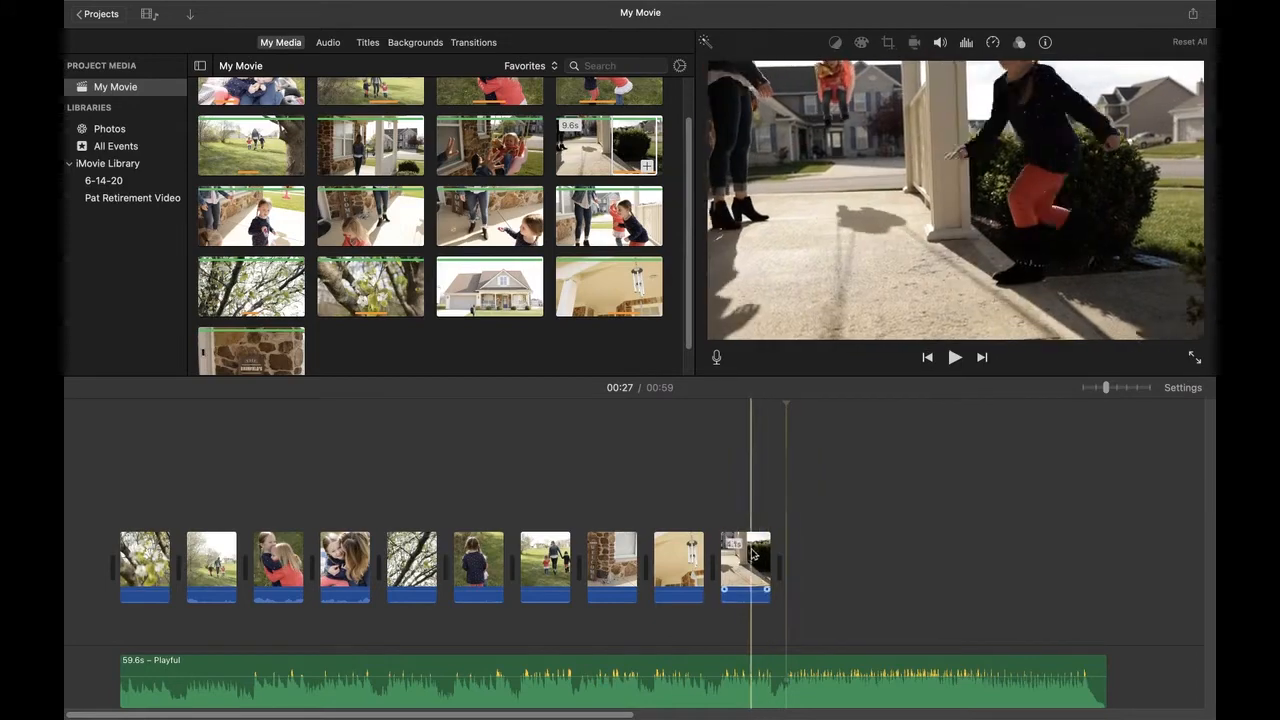
left_click(413, 166)
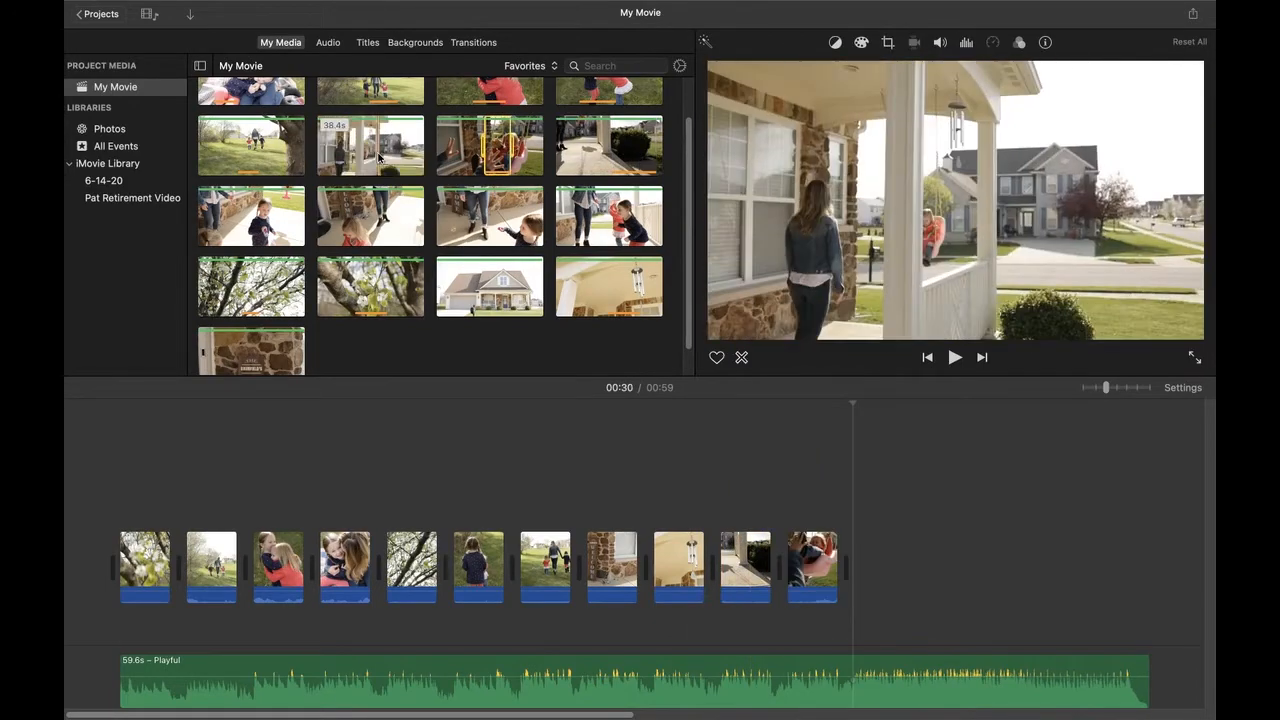
- Select the middle section of the 30.7 s clip of the mother and girls playing with bubbles and append it to the timeline
scroll(401, 265, "up", 3)
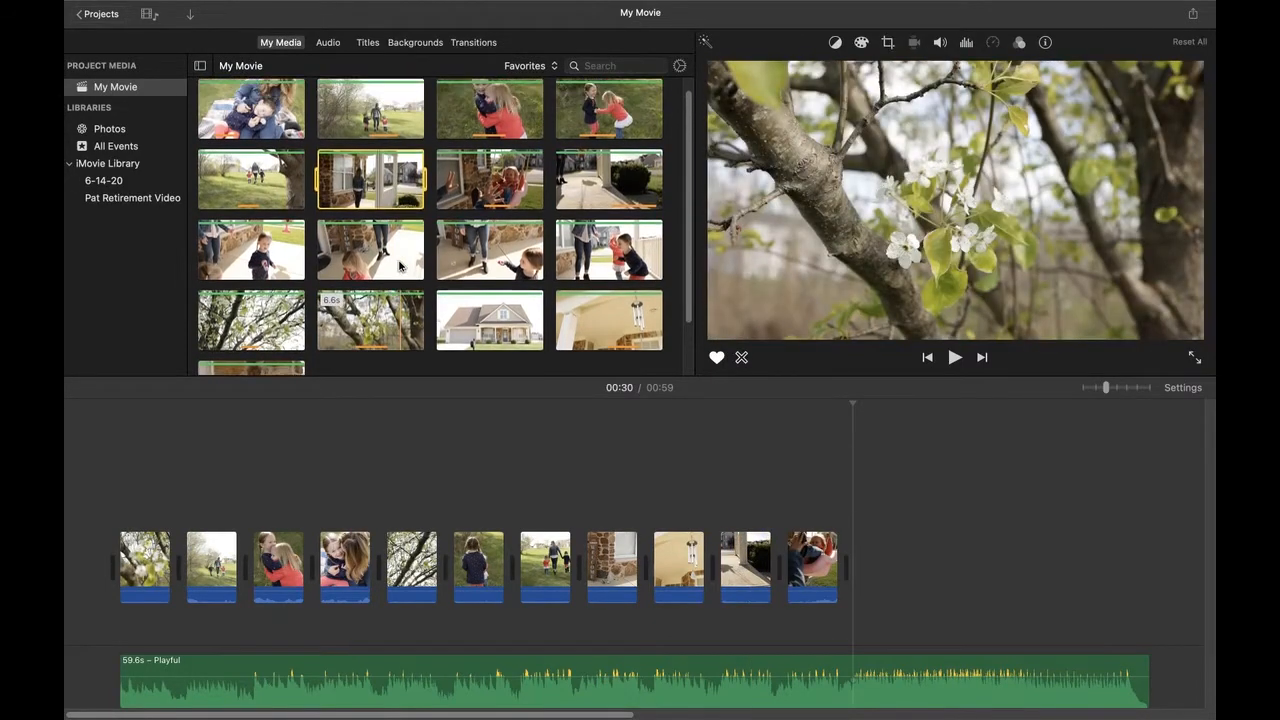
scroll(432, 287, "down", 3)
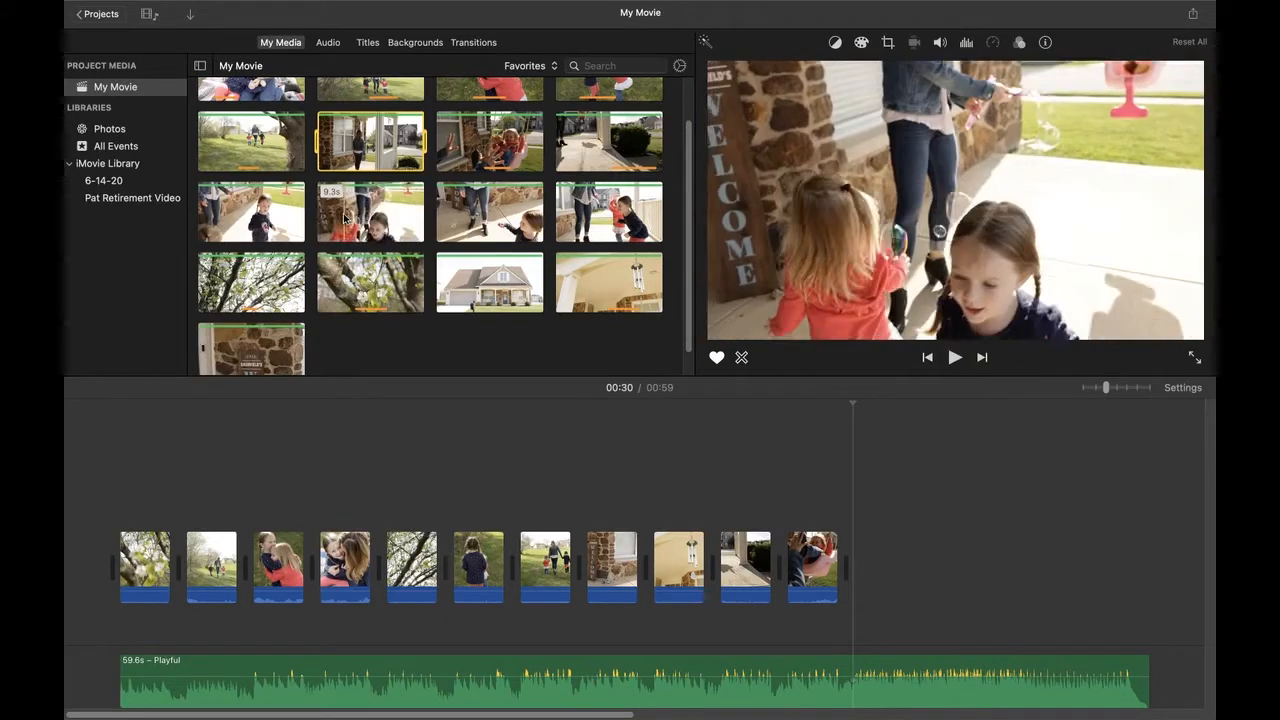
left_click(505, 228)
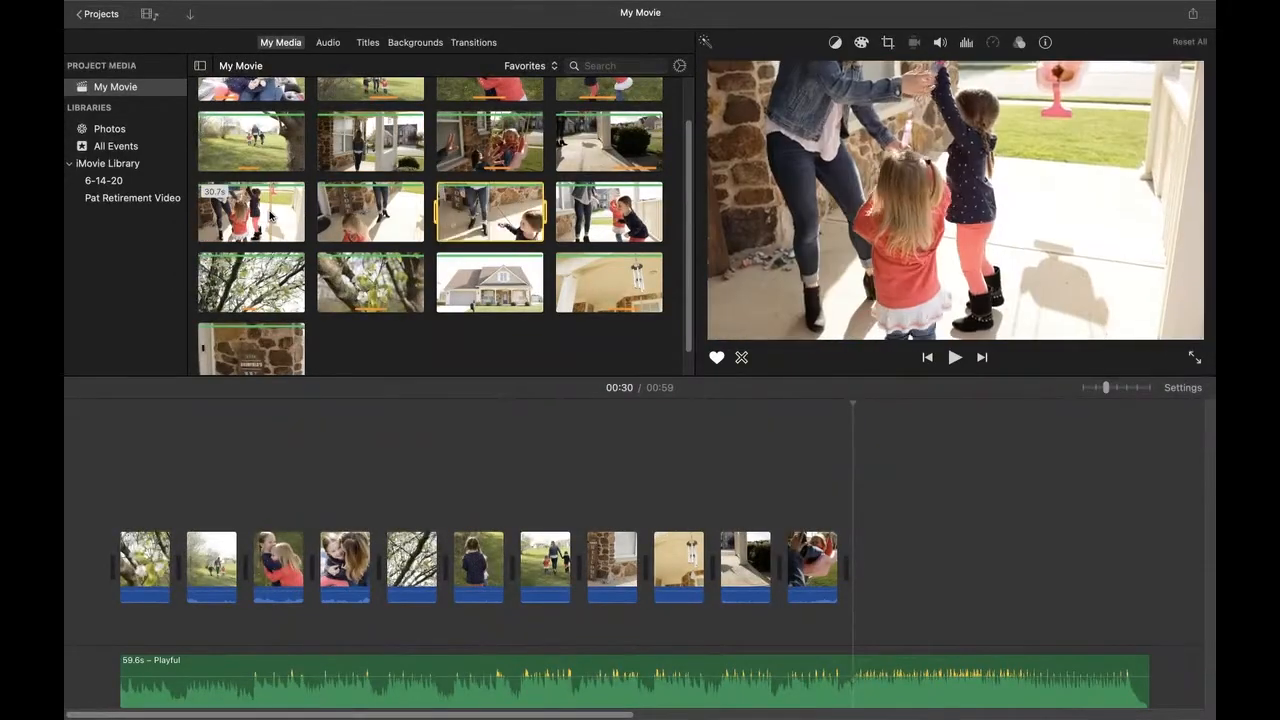
left_click(275, 216)
left_click_drag(267, 213, 236, 213)
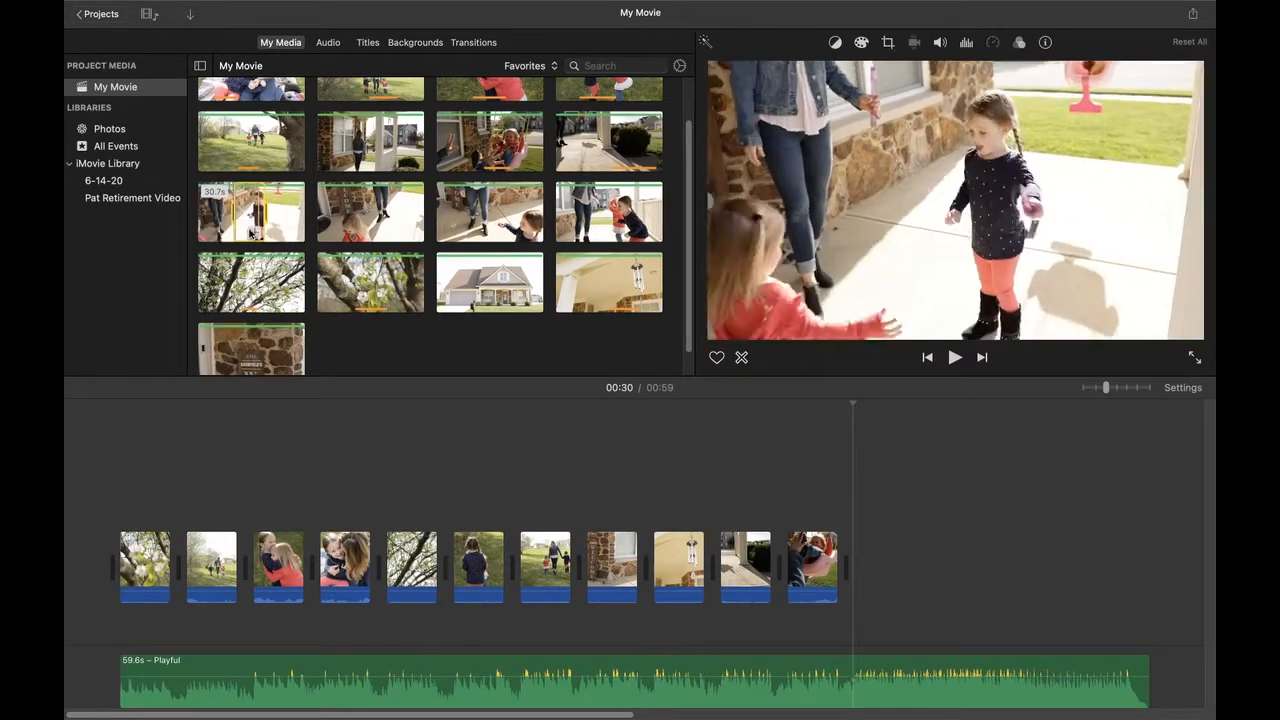
key("e")
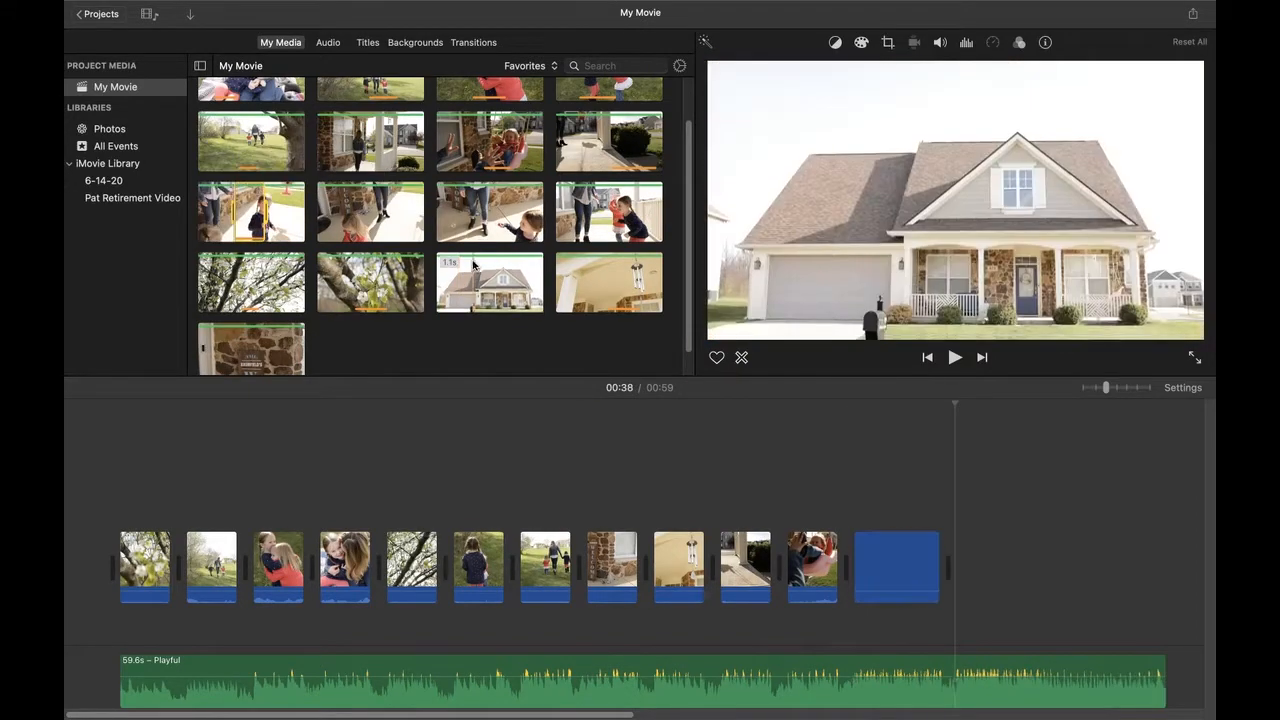
- Add about 3.5 s of the 9.3 s clip of the girls on the porch and move it ahead of the 30.7 s bubbles section
left_click_drag(425, 222, 396, 225)
left_click_drag(319, 213, 995, 541)
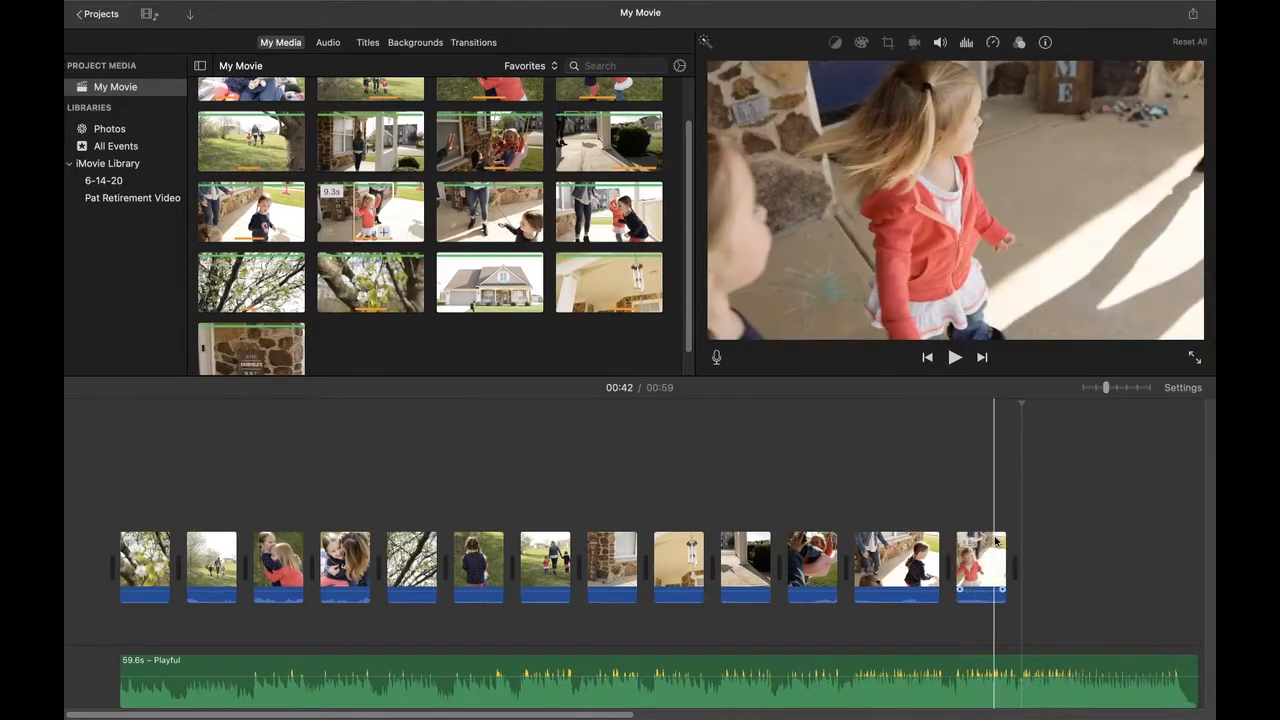
left_click_drag(985, 565, 848, 572)
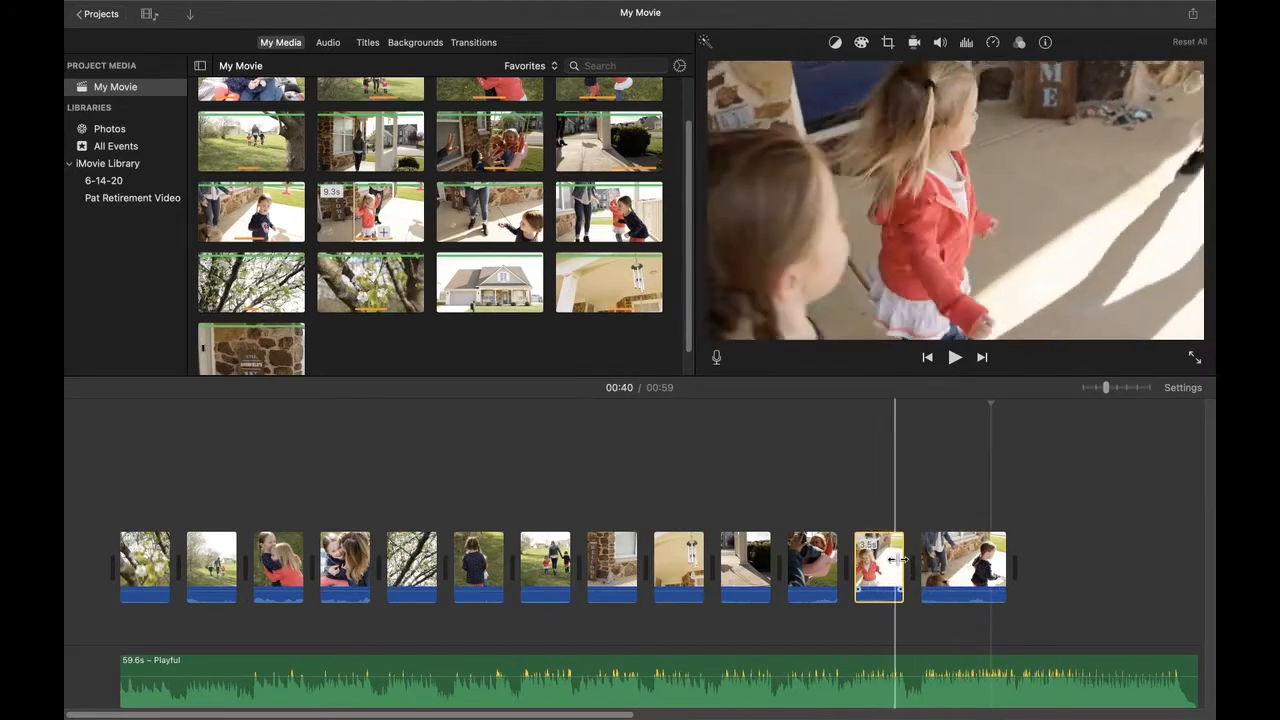
- Append the whole 21.2 s clip of the girls with bubbles by the porch railing and split it at 00:50
left_click(593, 215)
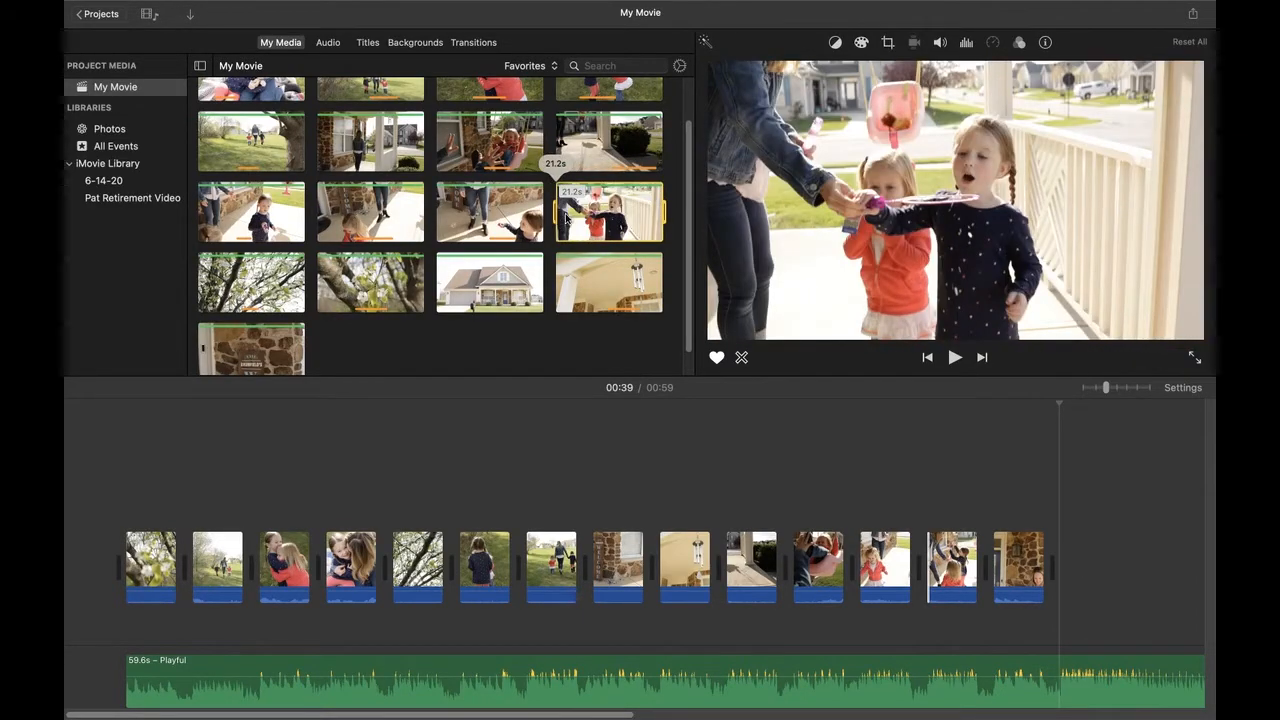
left_click_drag(652, 233, 1105, 566)
left_click(824, 568)
right_click(813, 570)
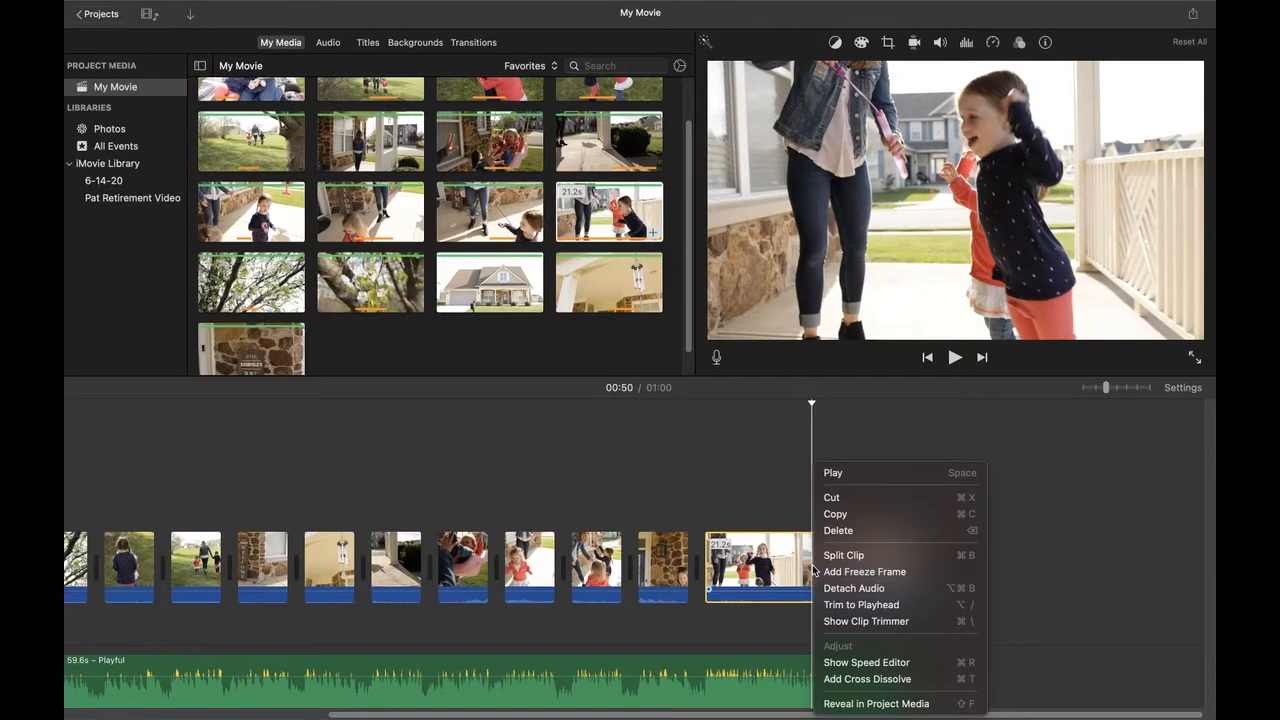
left_click(843, 556)
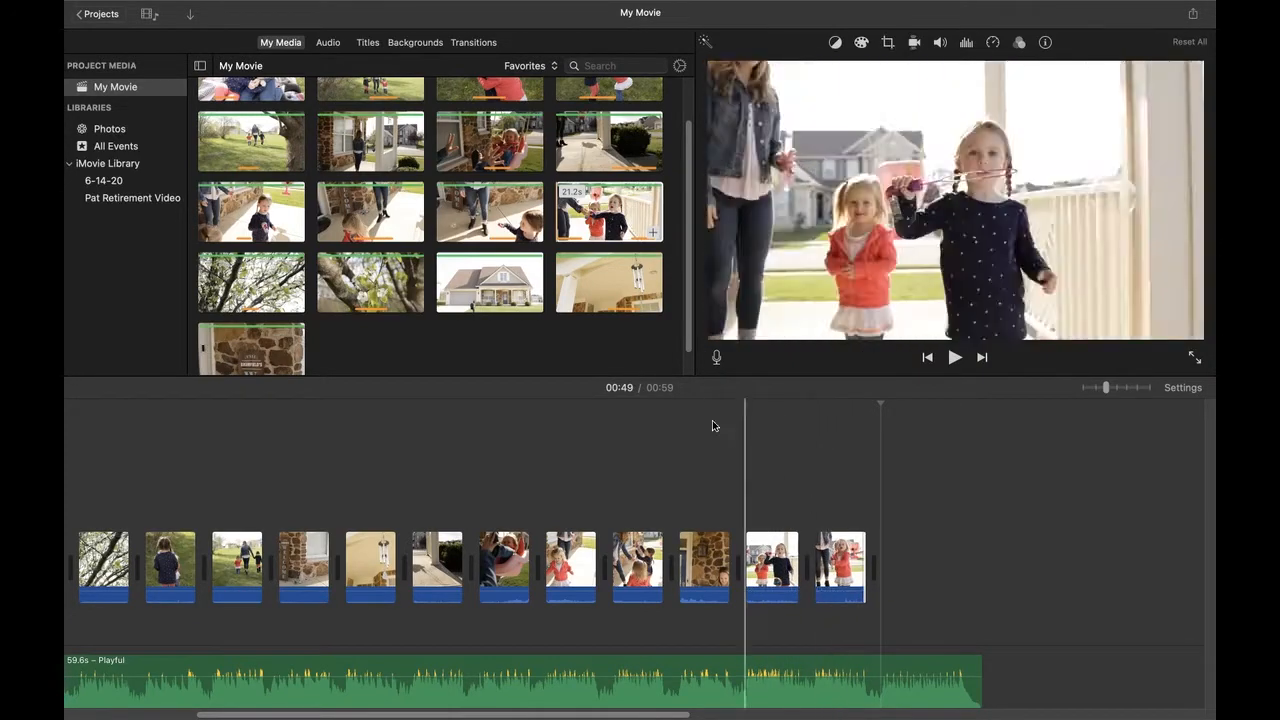
- Append a section of the 1.1 s house exterior clip to the end of the timeline and adjust its length
scroll(505, 288, "down", 1)
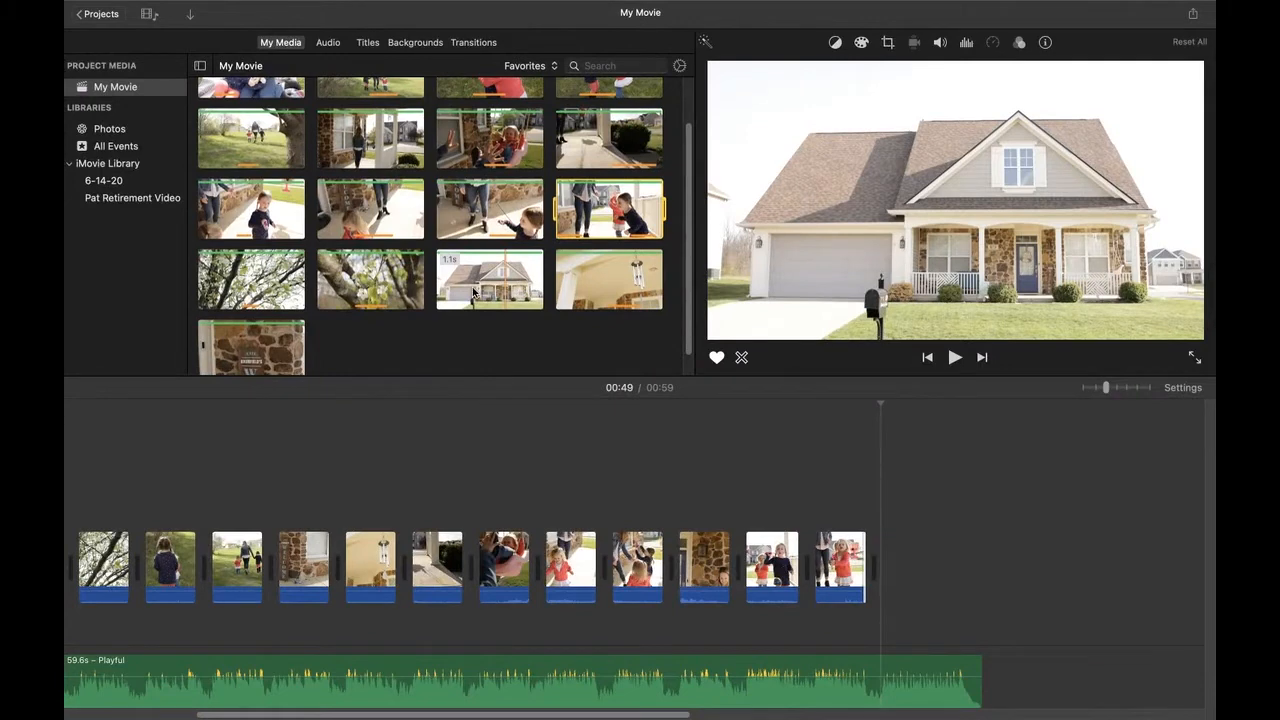
left_click_drag(531, 298, 840, 470)
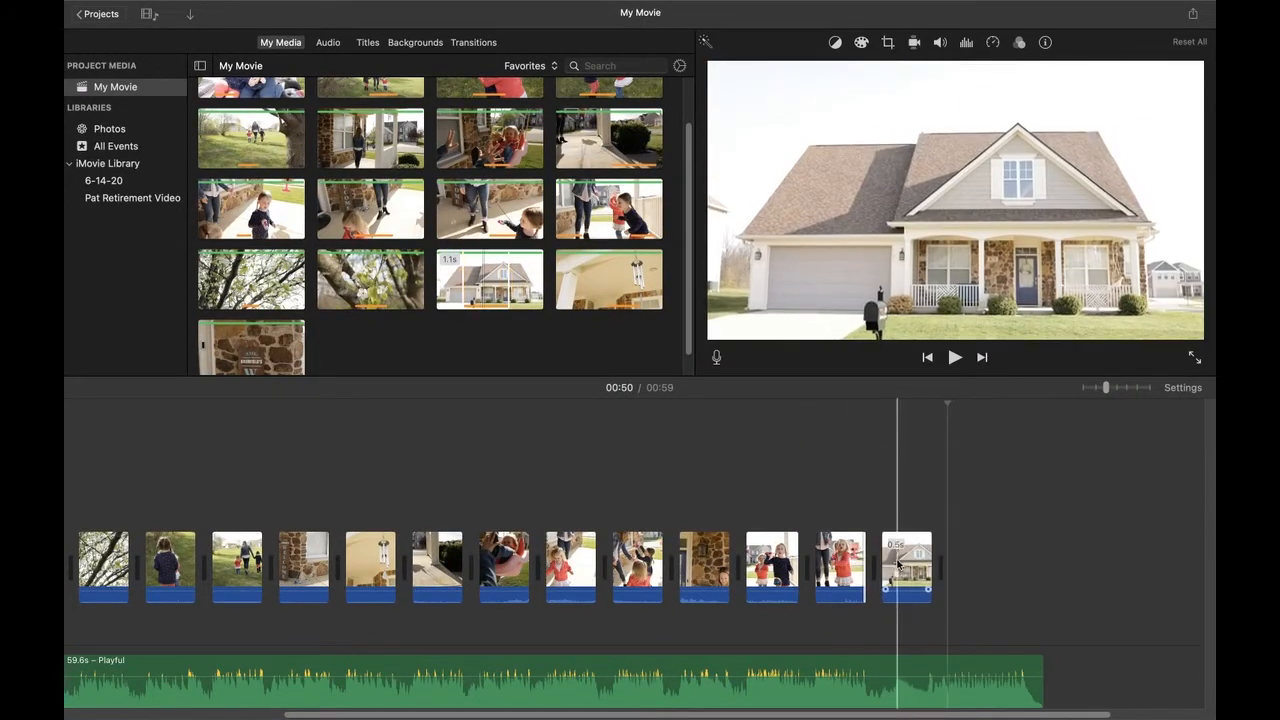
left_click_drag(931, 562, 876, 560)
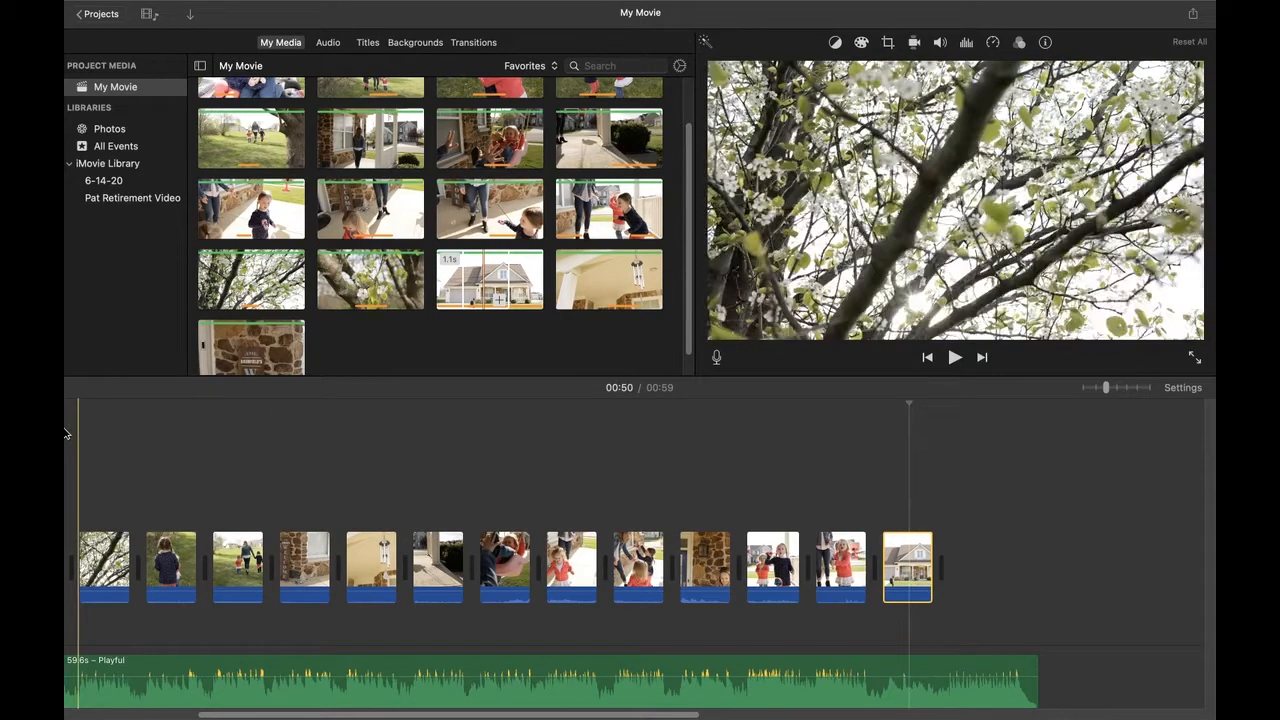
scroll(219, 540, "left", 5)
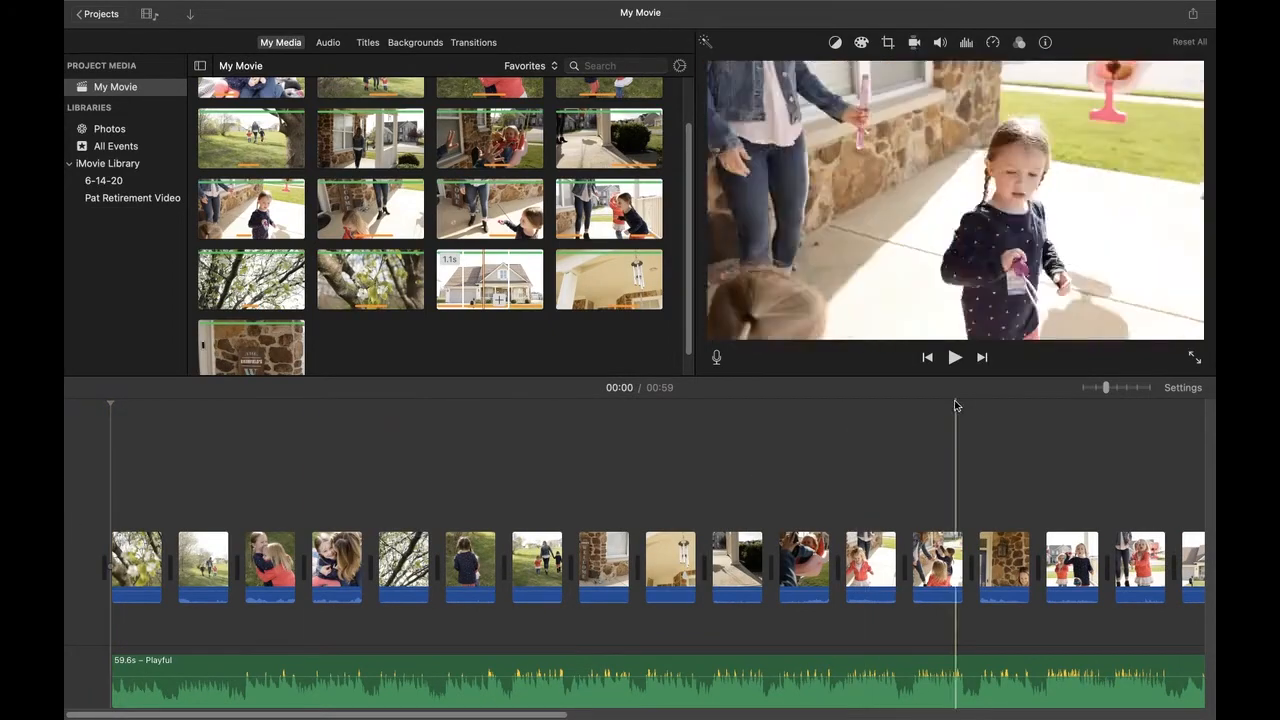
left_click(955, 358)
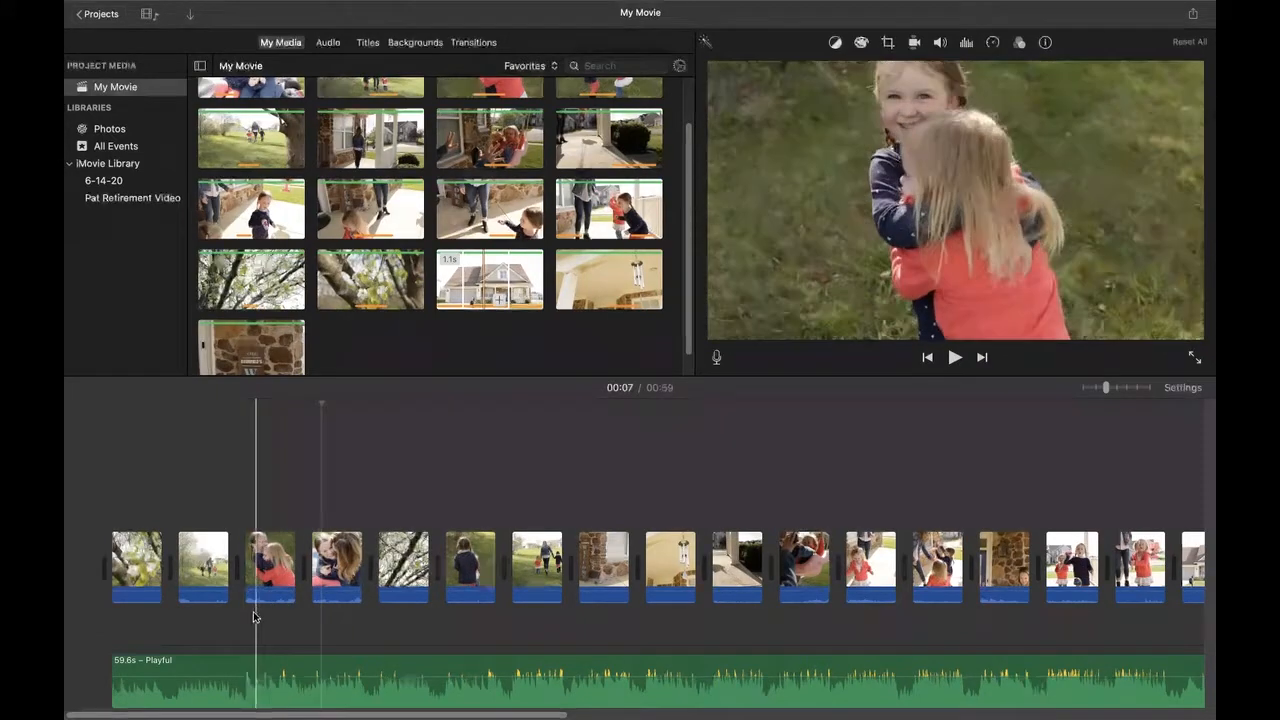
left_click(137, 565)
key("super+a")
key("Delete")
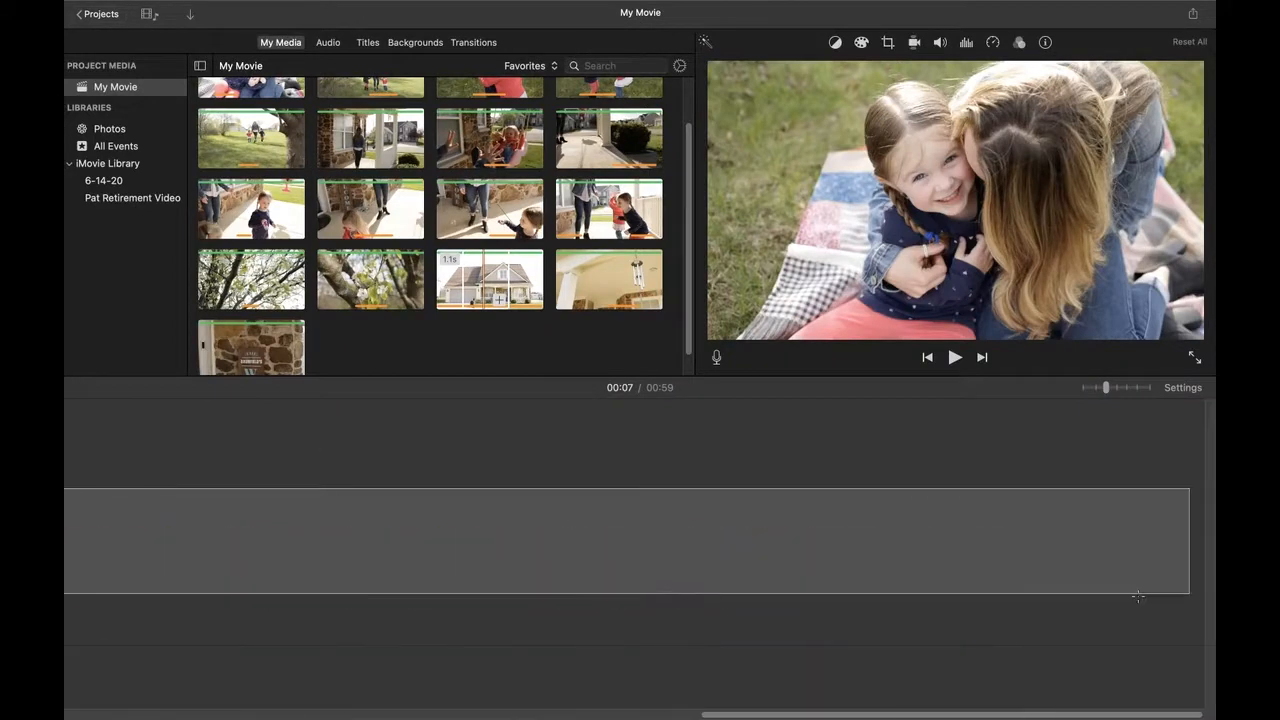
key("super+z")
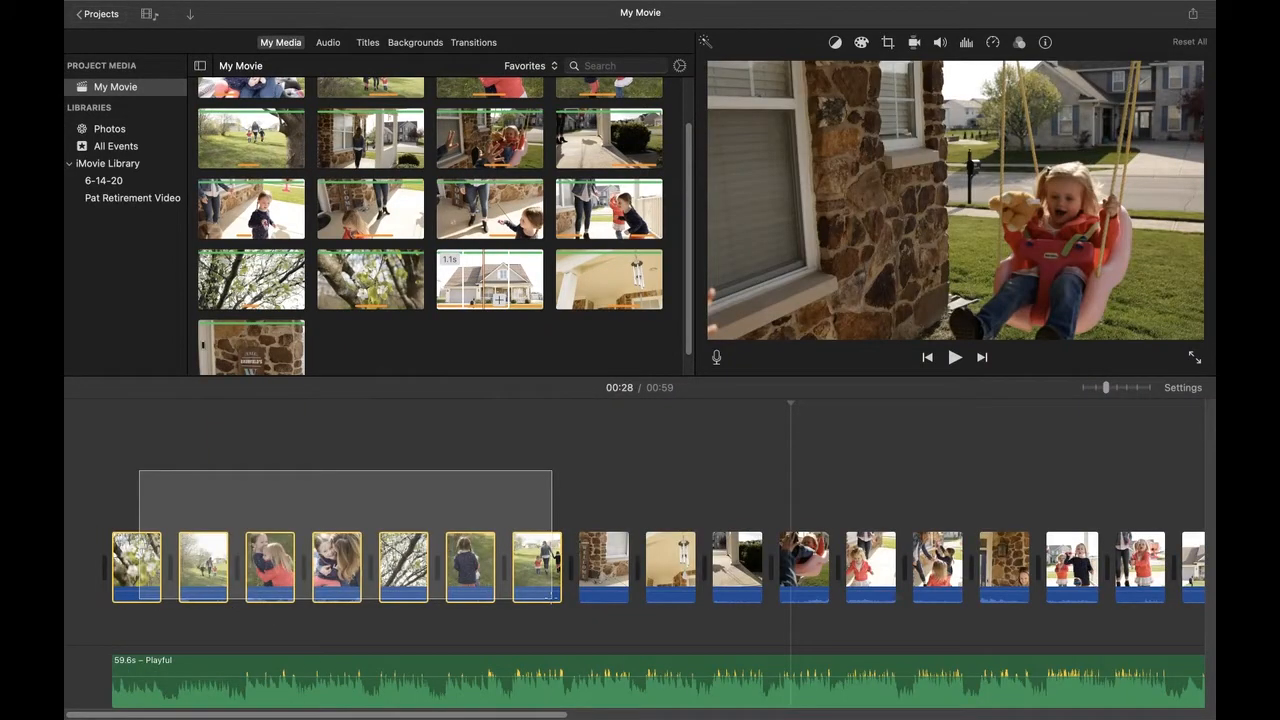
- Detach the audio from the first seven timeline clips and delete the detached audio sections
left_click_drag(551, 597, 551, 598)
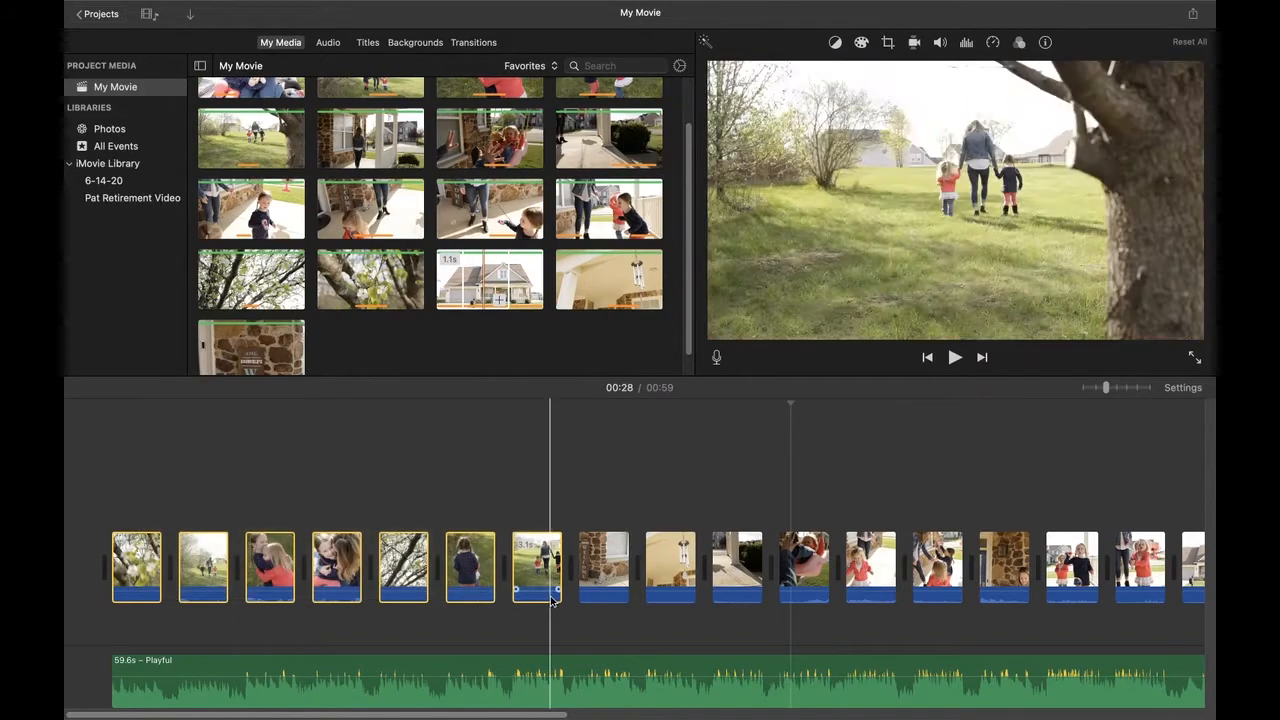
right_click(538, 568)
left_click(579, 588)
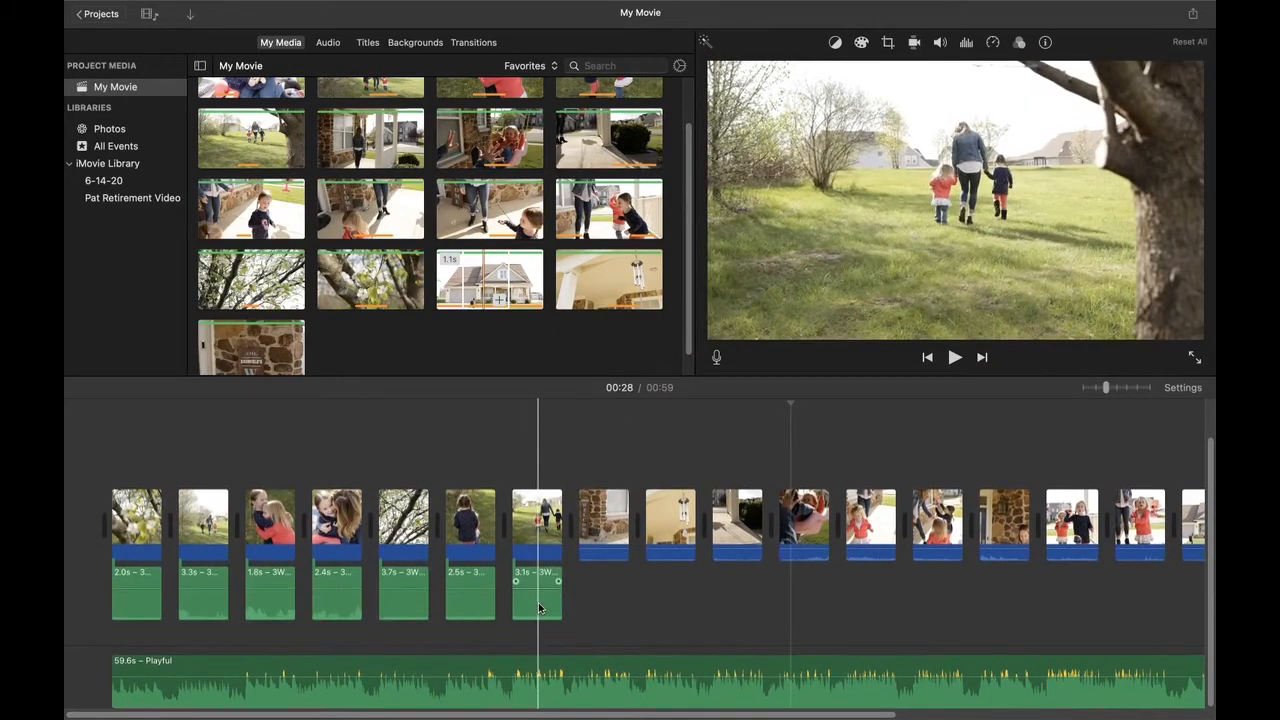
left_click_drag(592, 612, 110, 600)
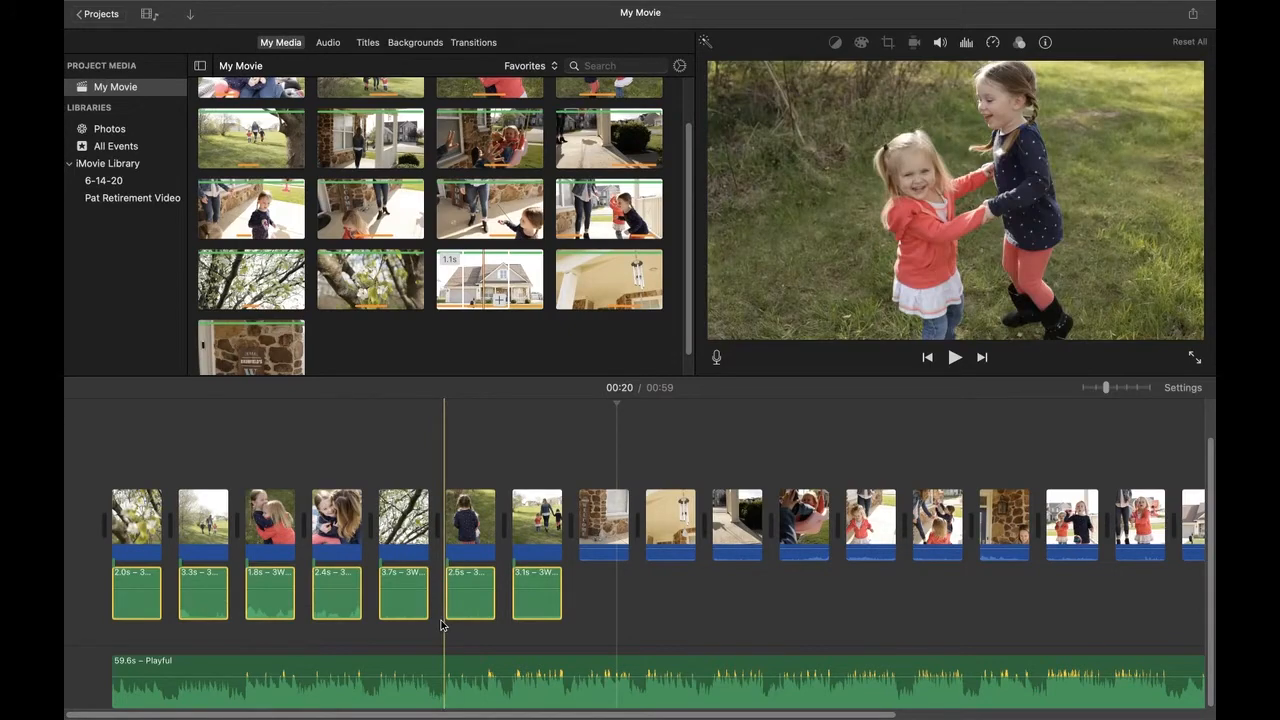
key("Delete")
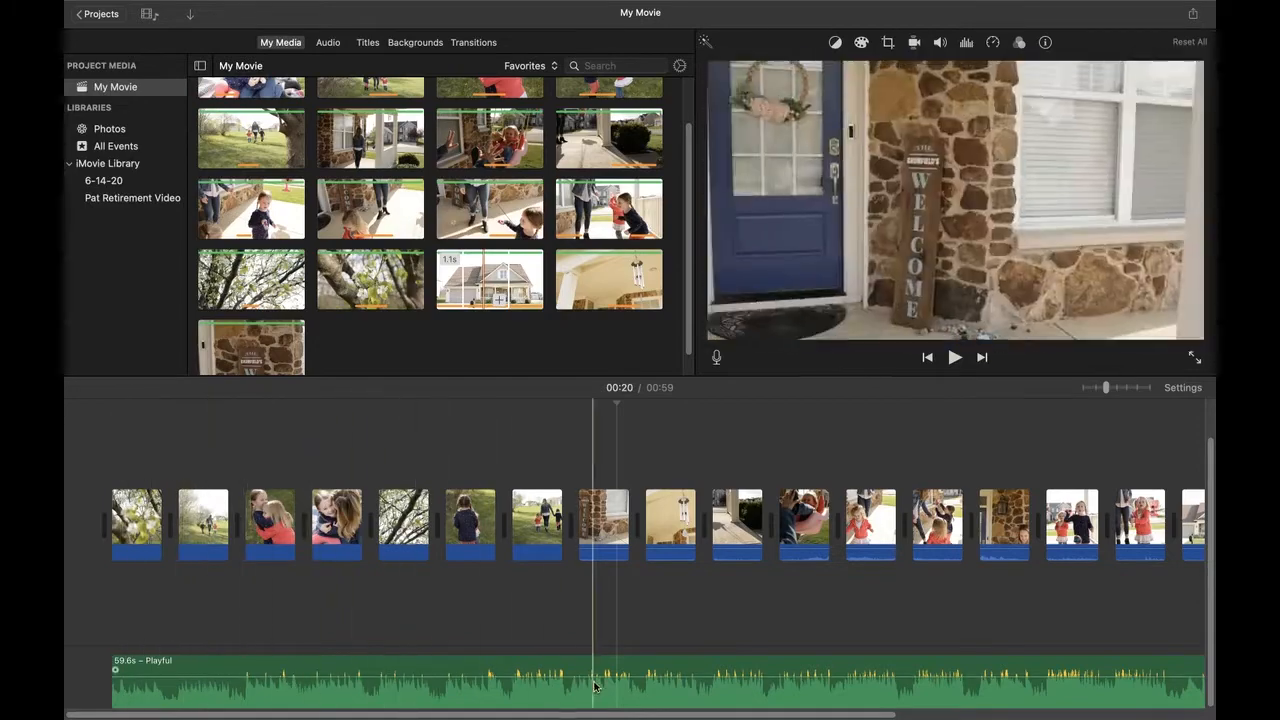
- Lower the volume of the Playful music track to zero and play back the pink swing clip from 00:29
scroll(735, 550, "right", 2)
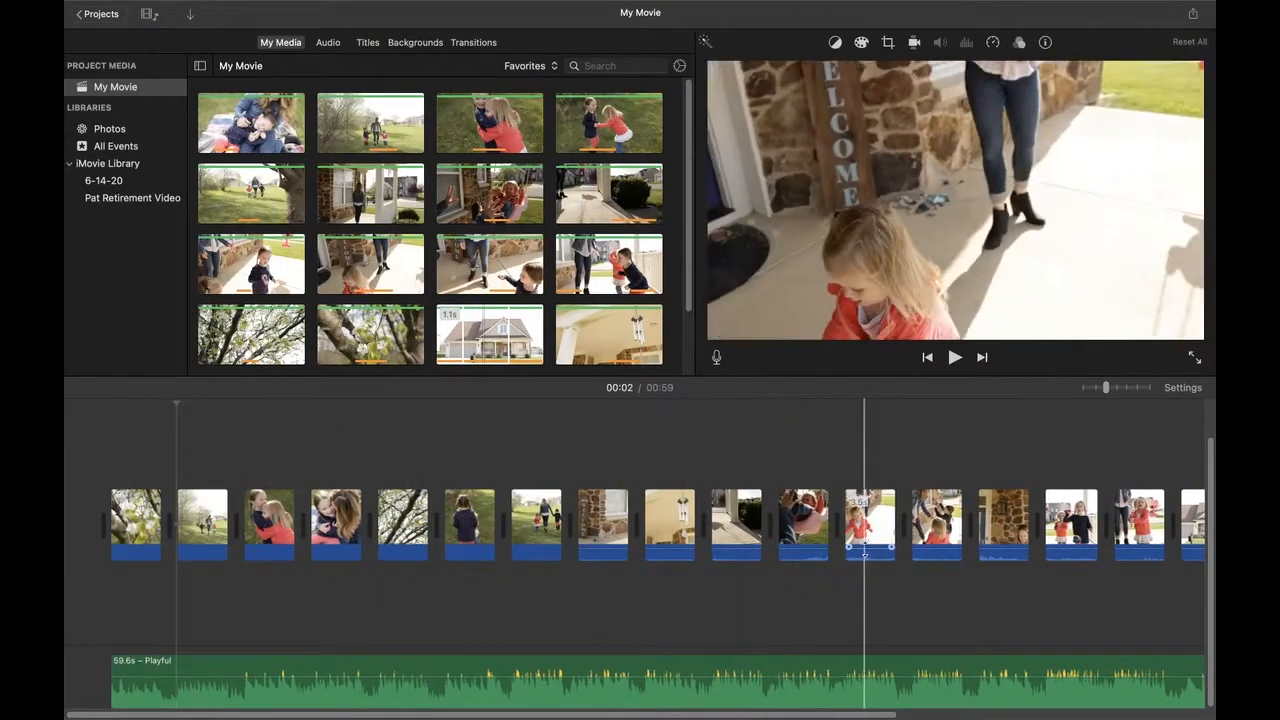
scroll(870, 541, "right", 4)
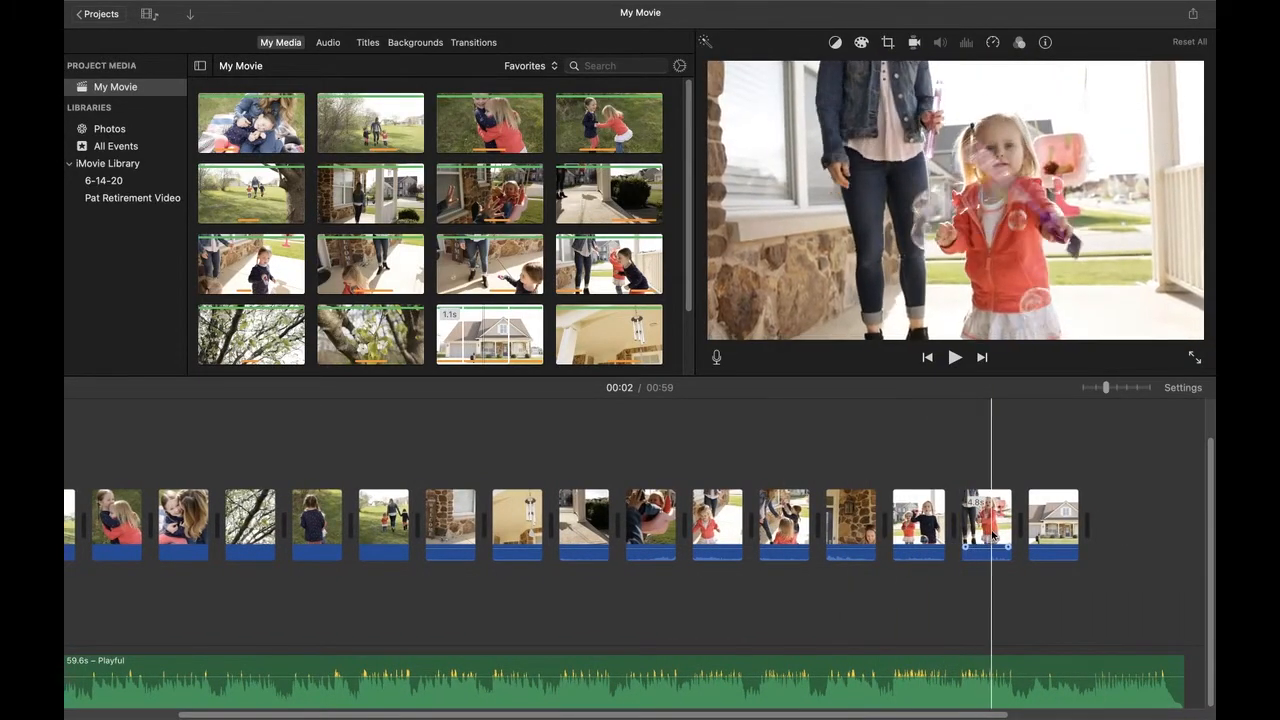
left_click(918, 535)
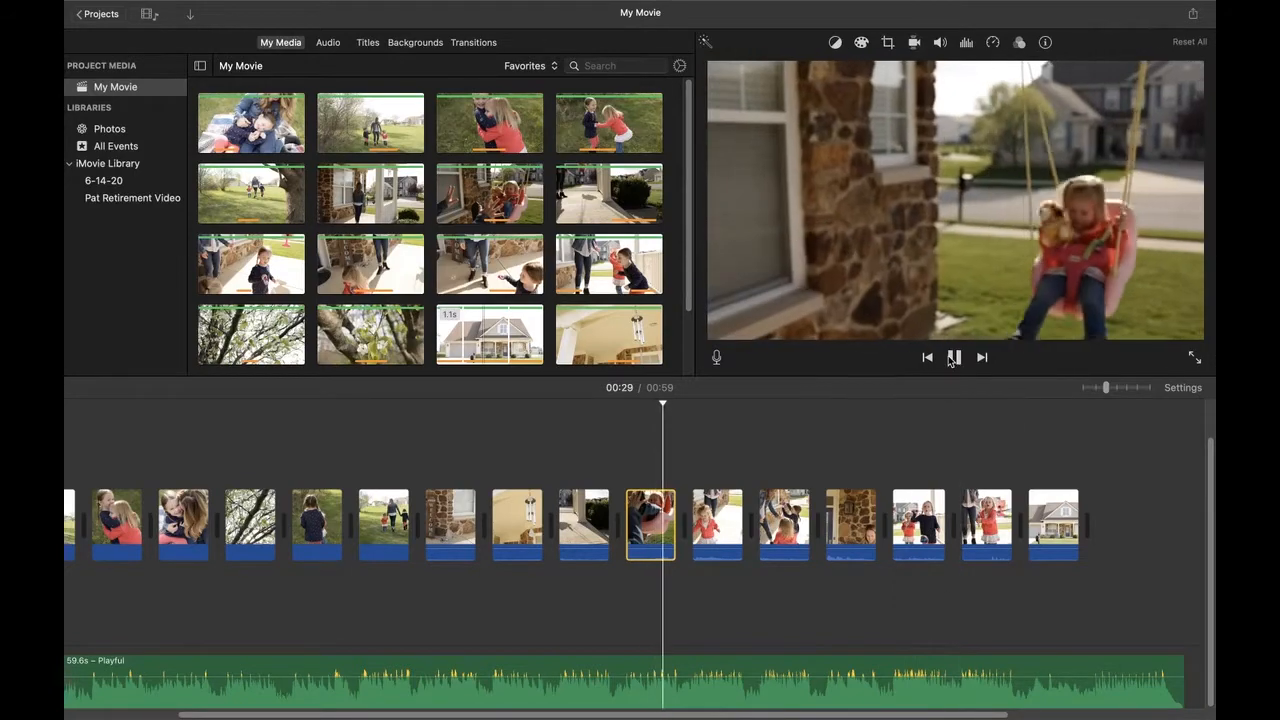
left_click(264, 668)
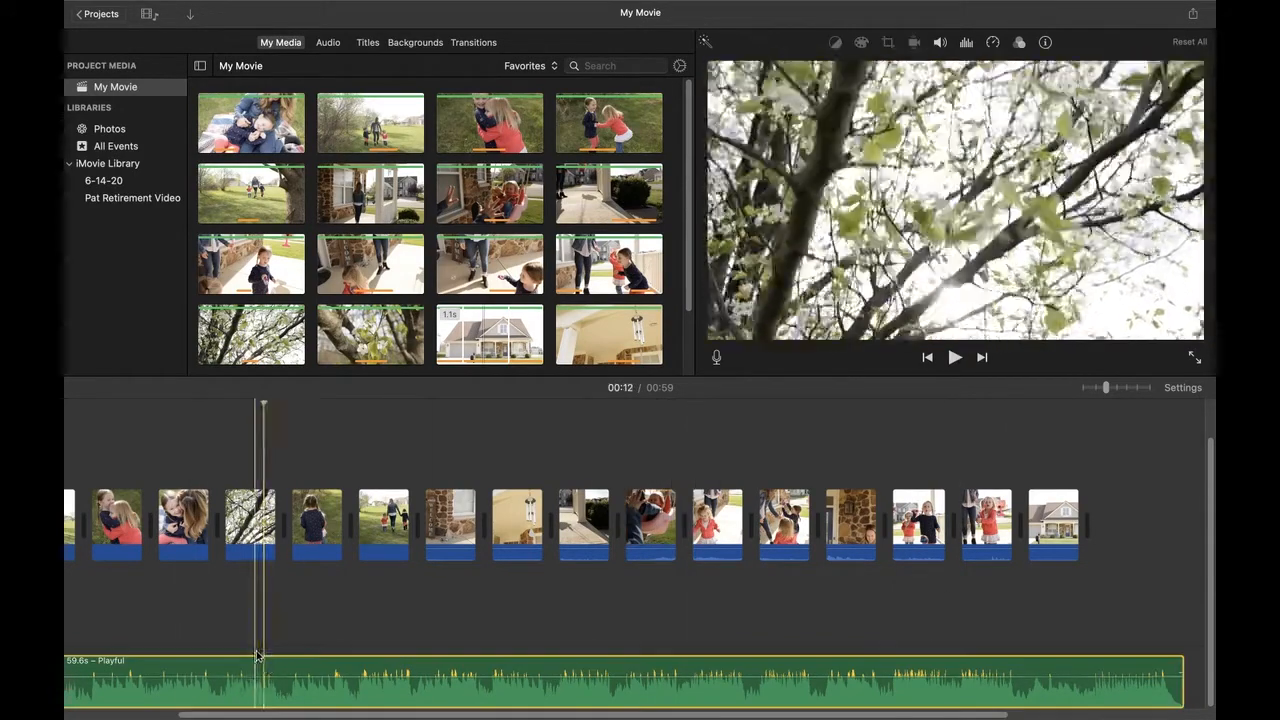
scroll(258, 668, "left", 3)
right_click(248, 672)
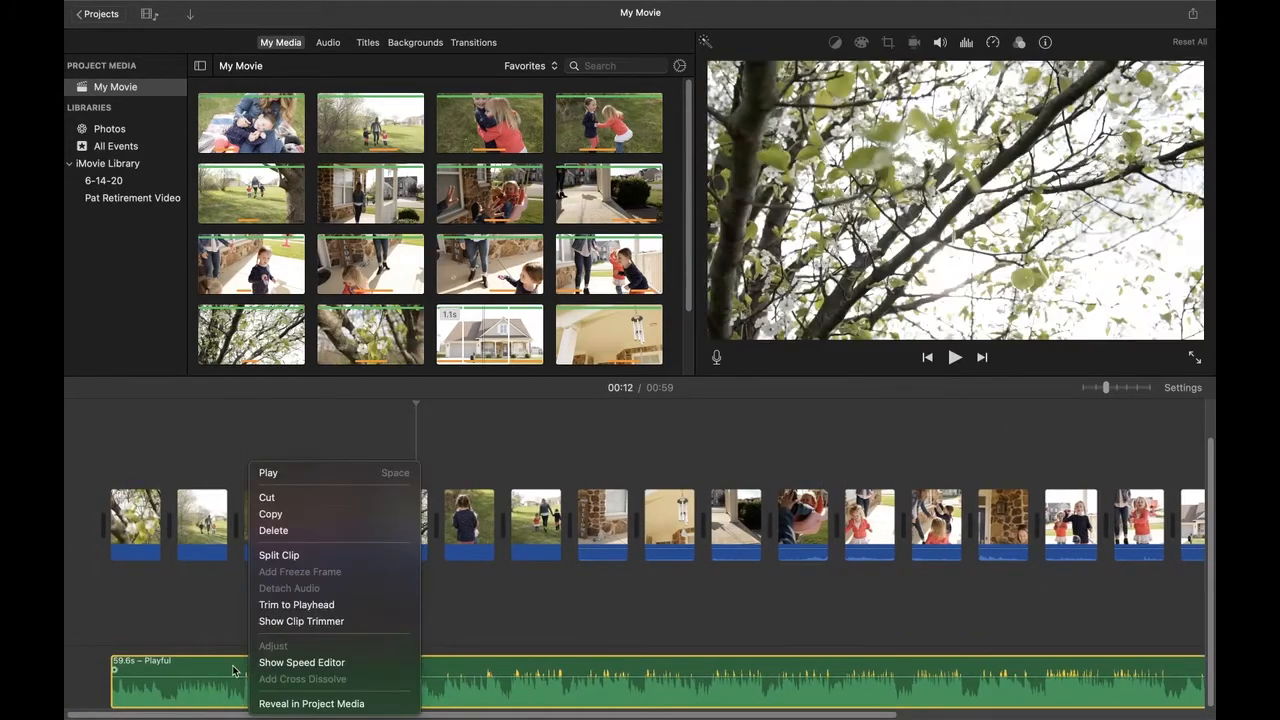
left_click_drag(575, 678, 573, 716)
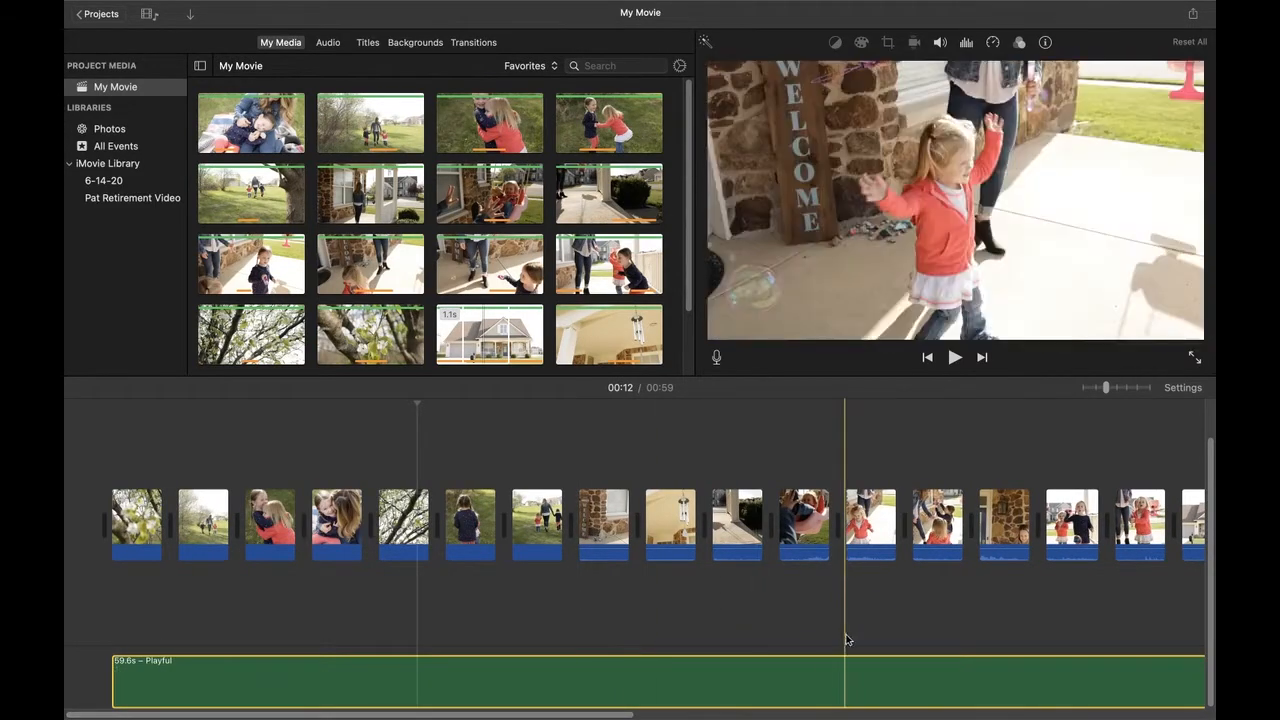
scroll(978, 580, "right", 1)
scroll(976, 577, "right", 4)
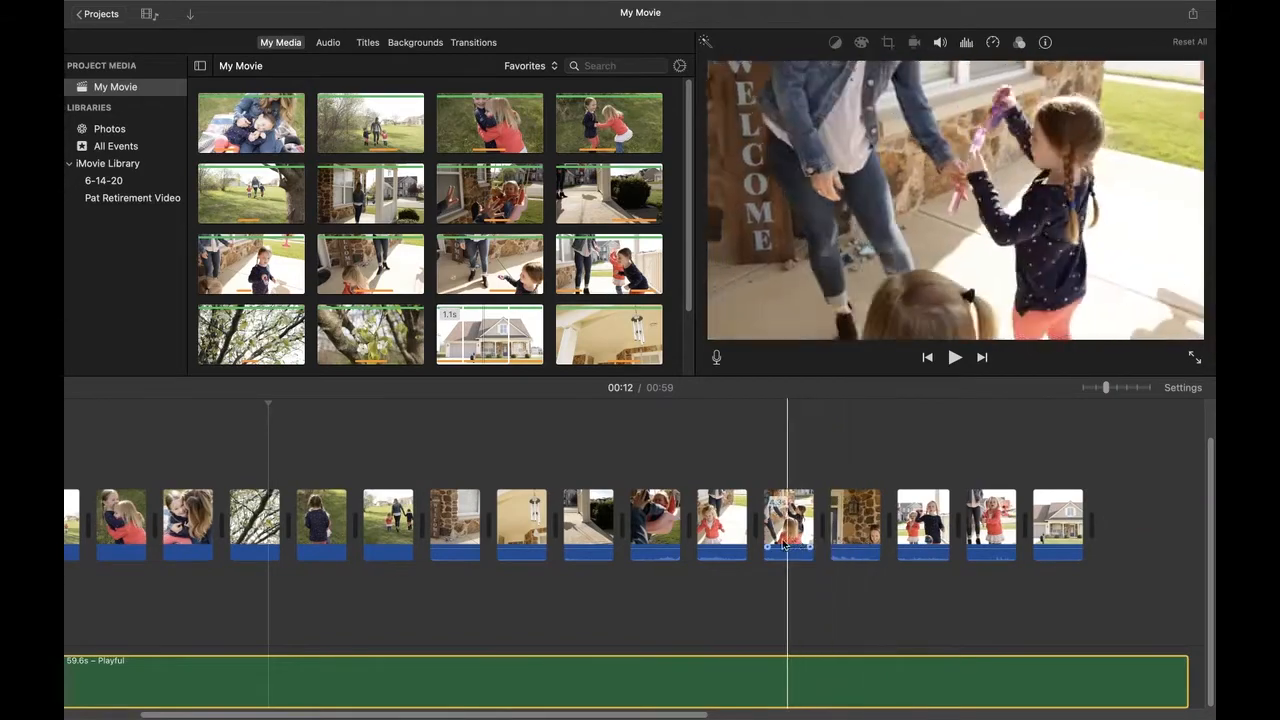
left_click(657, 541)
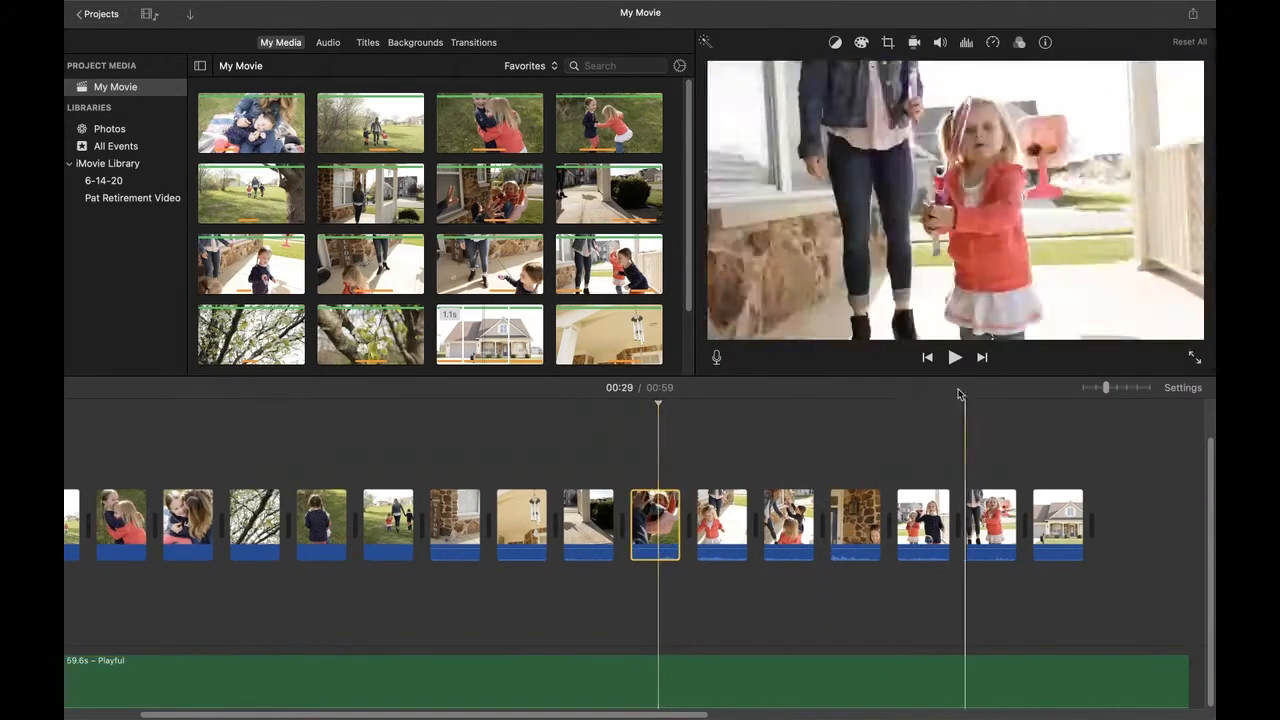
left_click(955, 357)
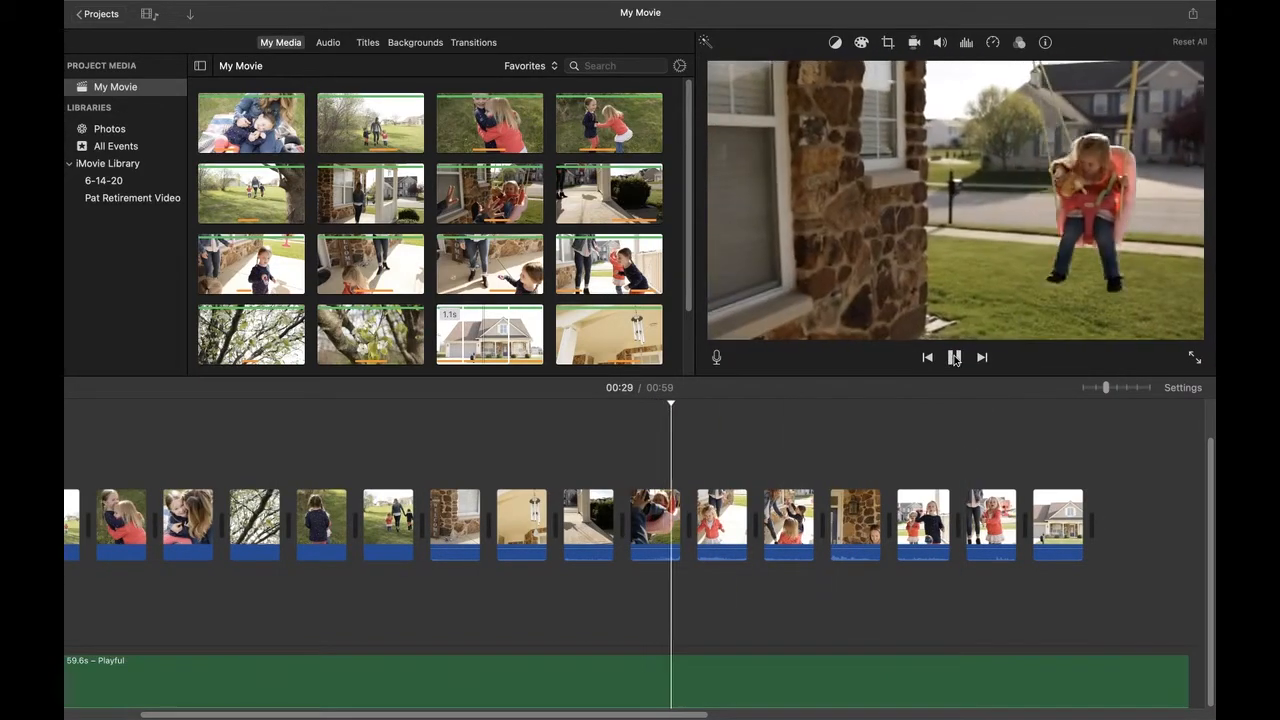
left_click(955, 357)
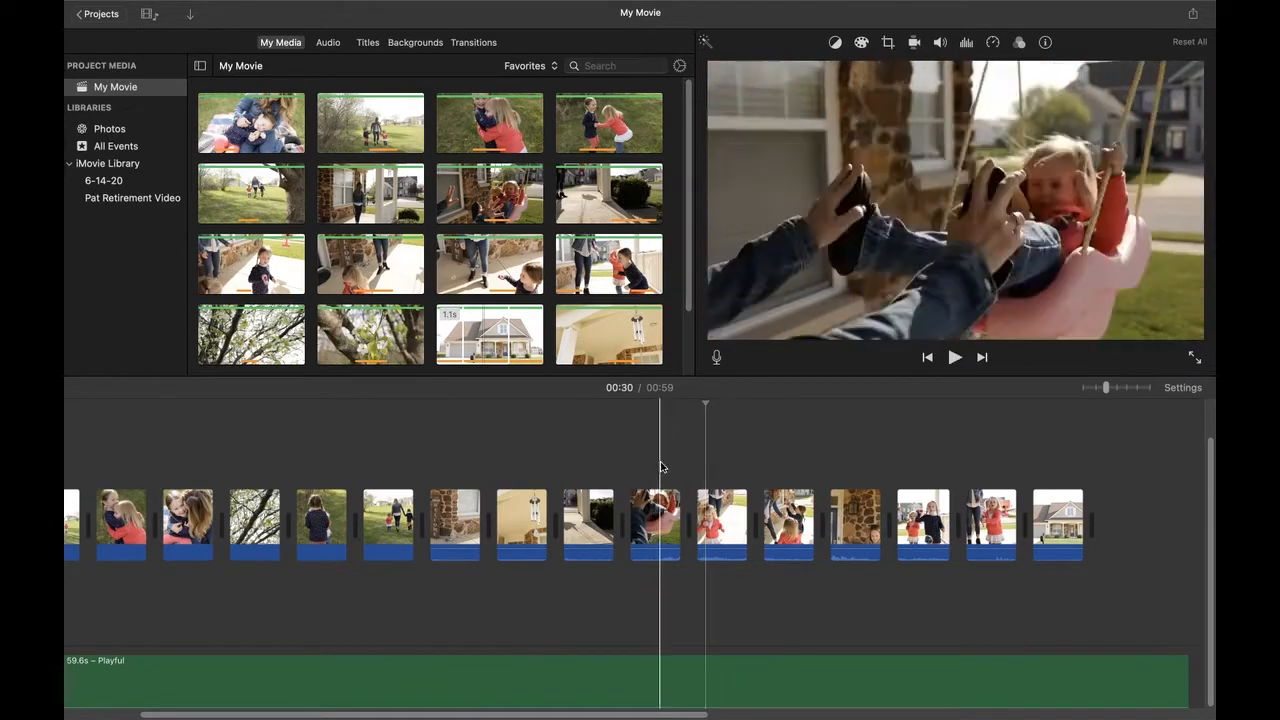
left_click(661, 540)
left_click_drag(450, 438, 666, 531)
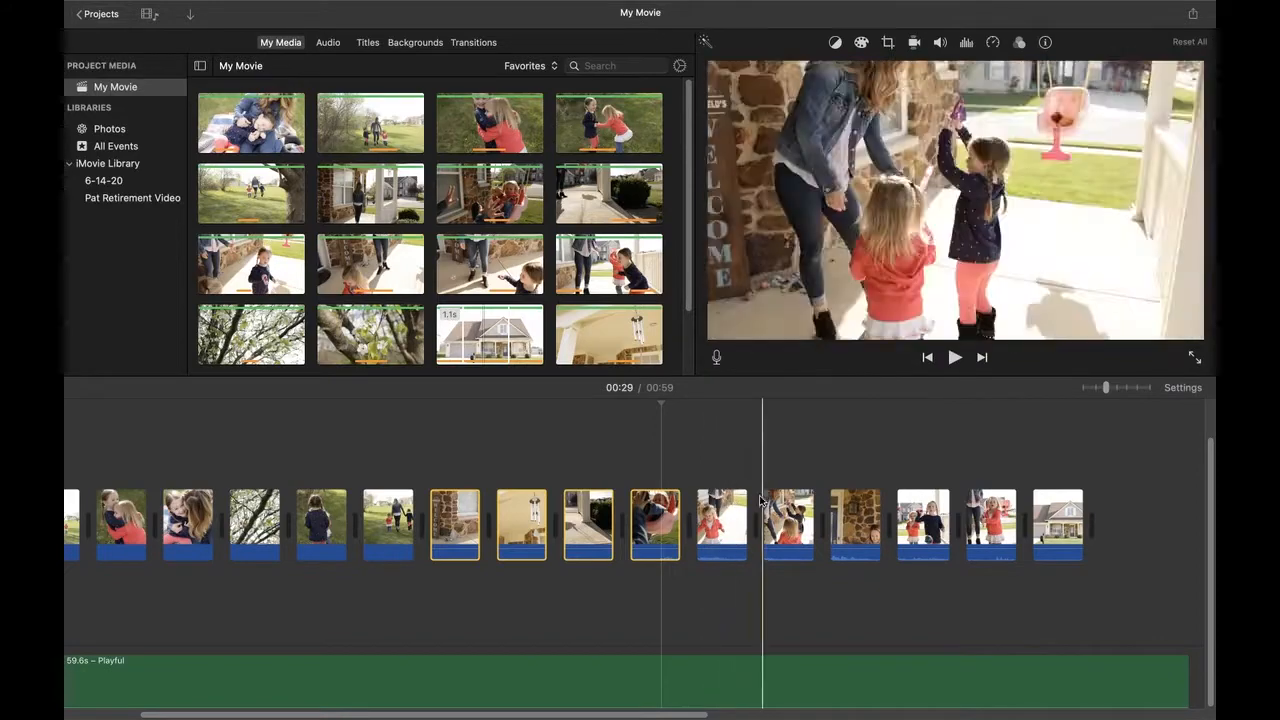
right_click(460, 513)
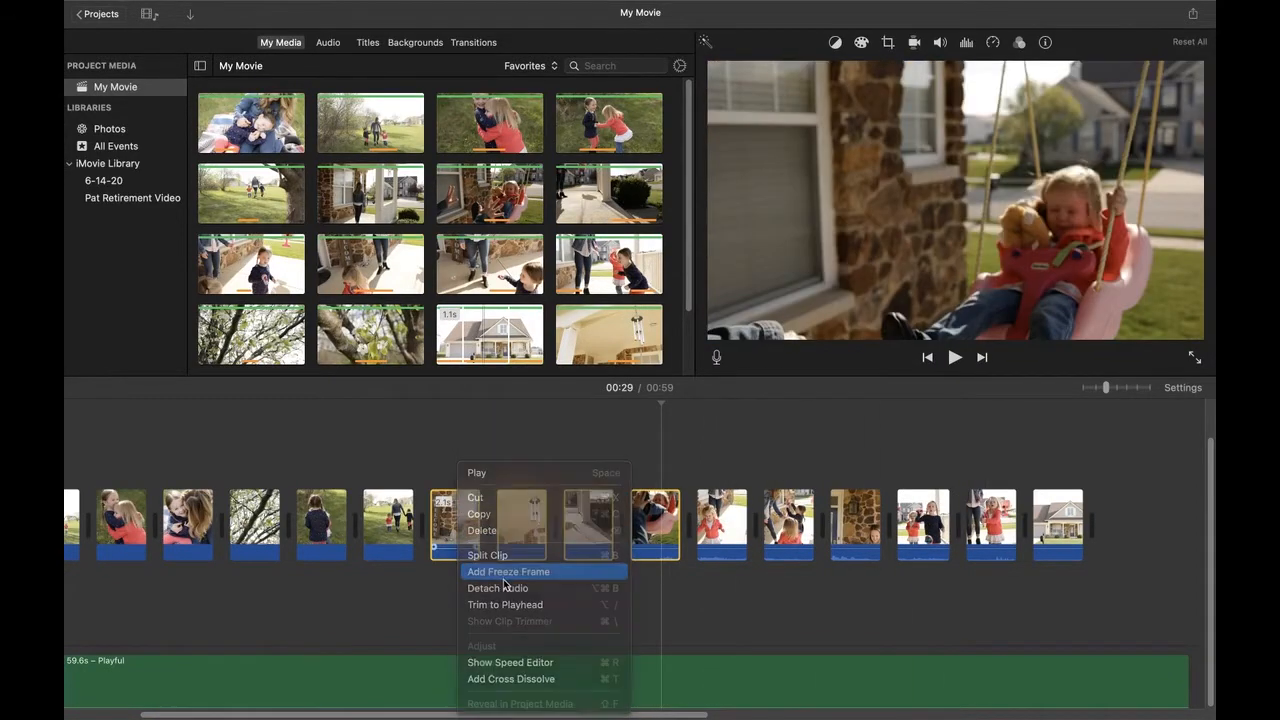
left_click(504, 577)
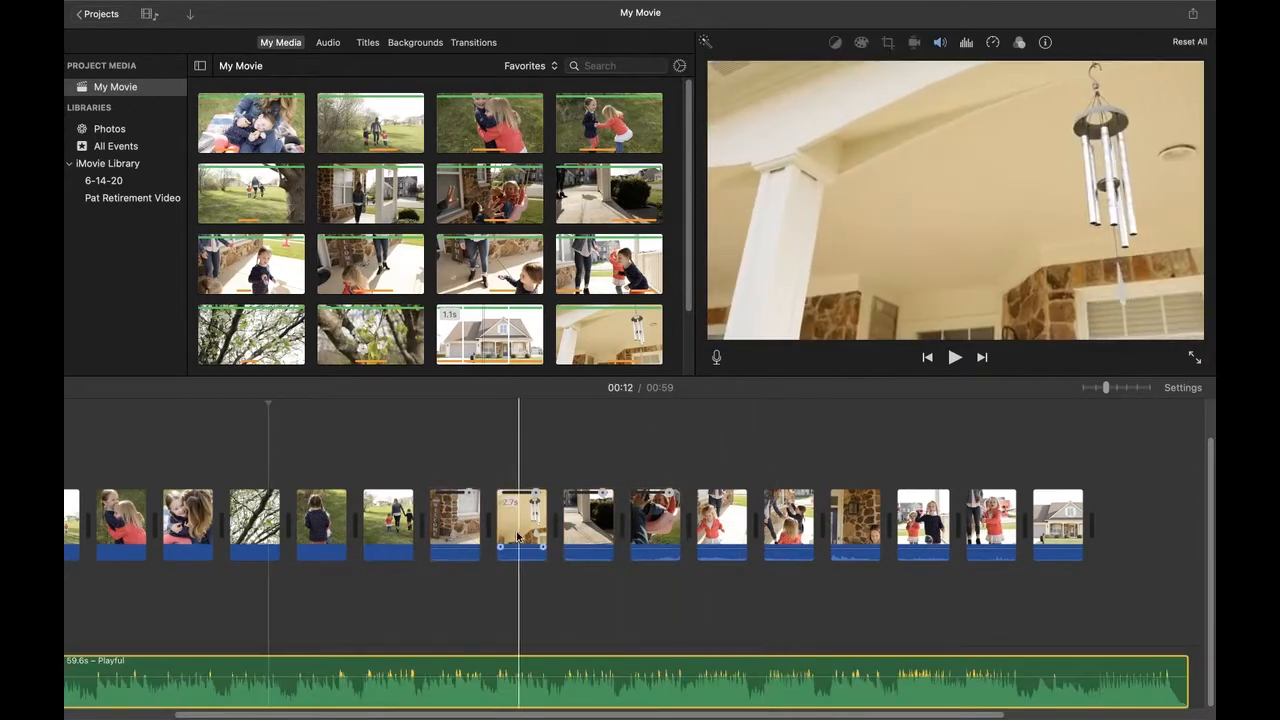
- Detach the audio from the four consecutive clips from the front door to the pink swing and delete the detached sections
left_click(457, 484)
left_click_drag(447, 453, 655, 556)
right_click(463, 540)
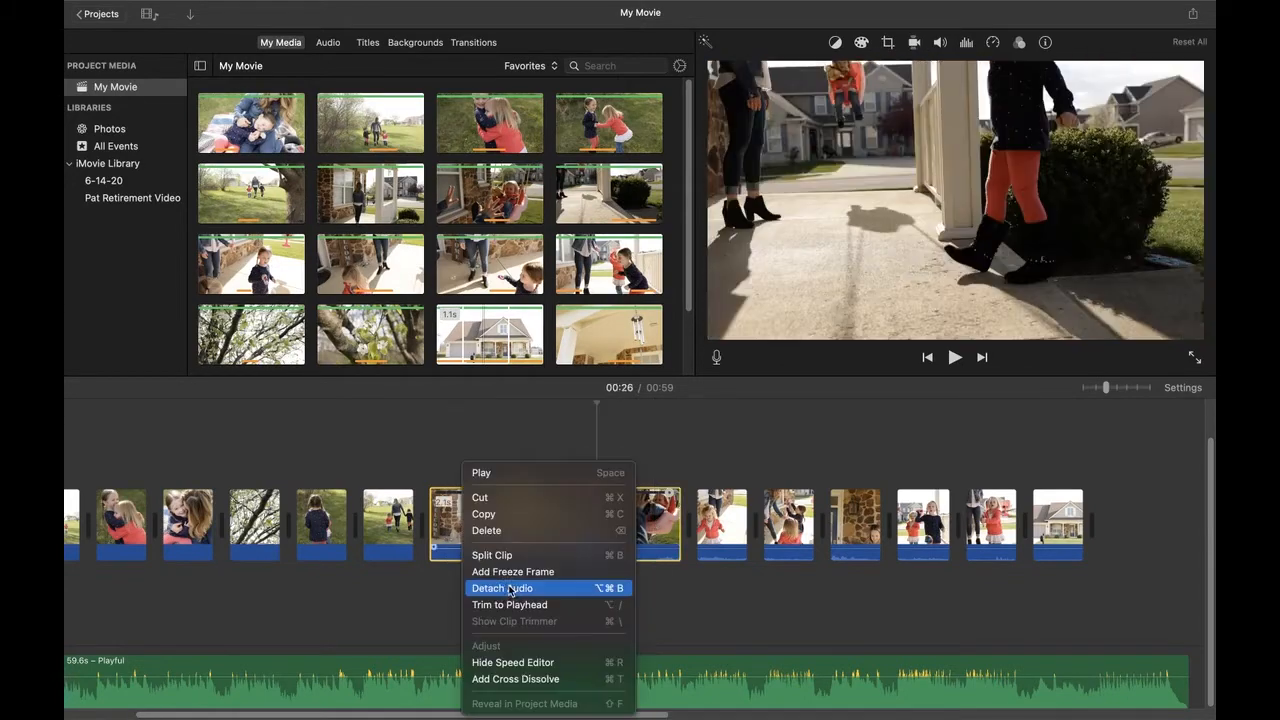
left_click(491, 588)
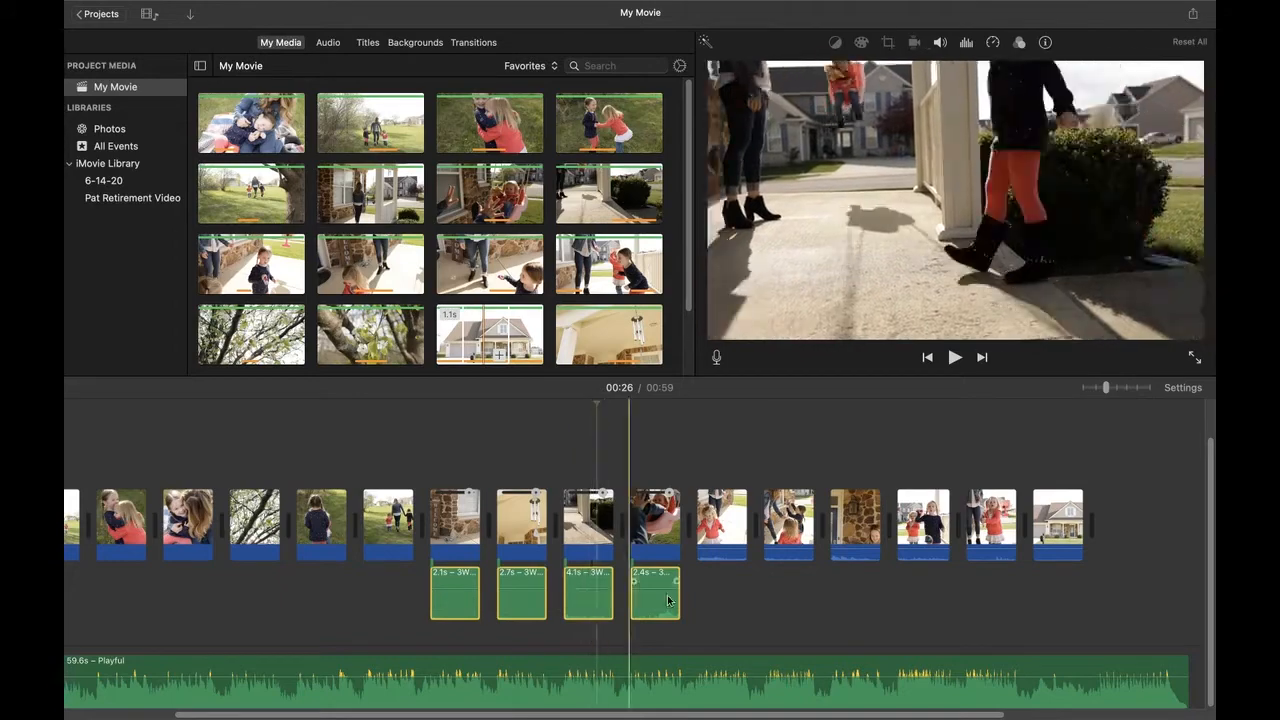
key("Delete")
- Detach the audio from the 4.3 s and 1.6 s bubbles clips on the porch and delete both detached sections
left_click(697, 613)
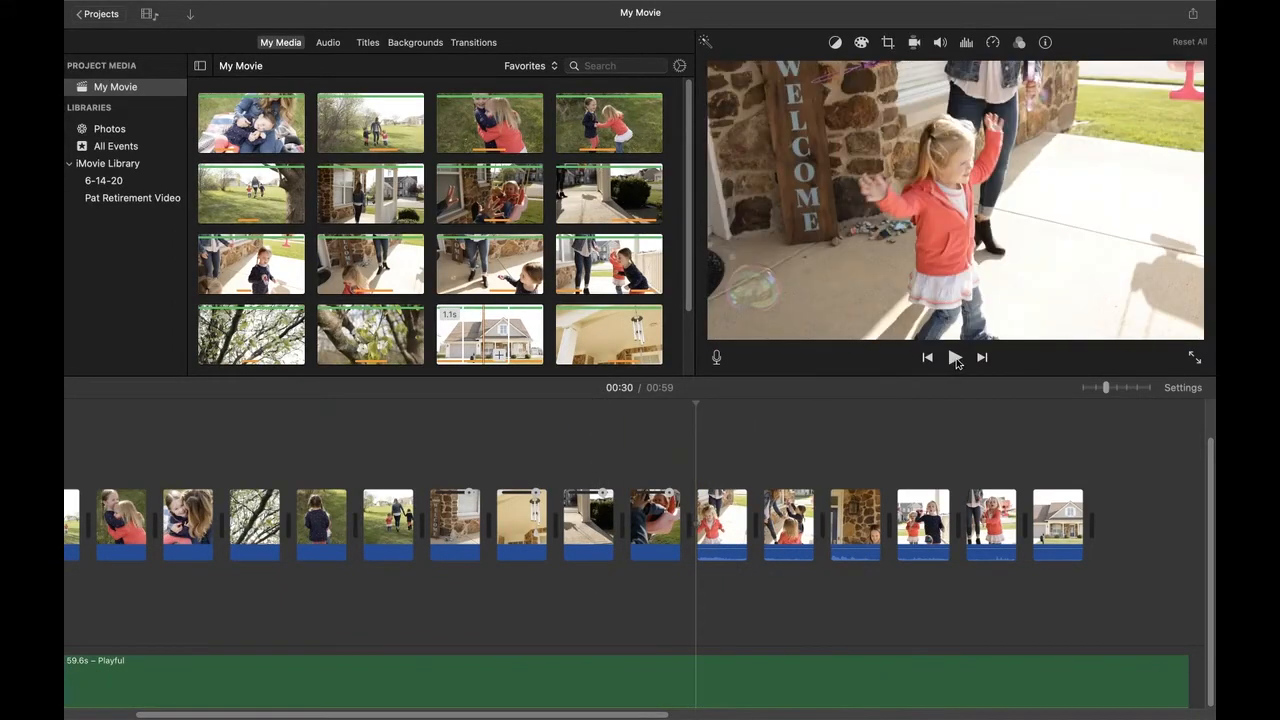
left_click(955, 359)
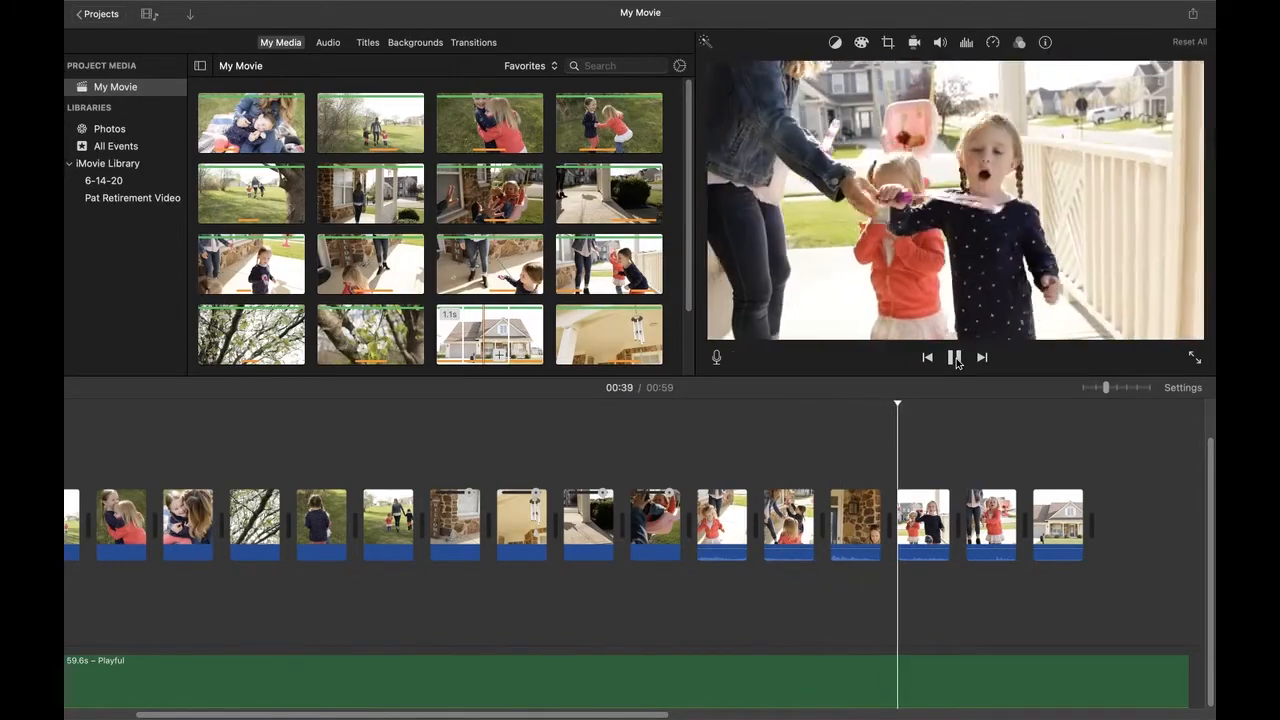
left_click(956, 360)
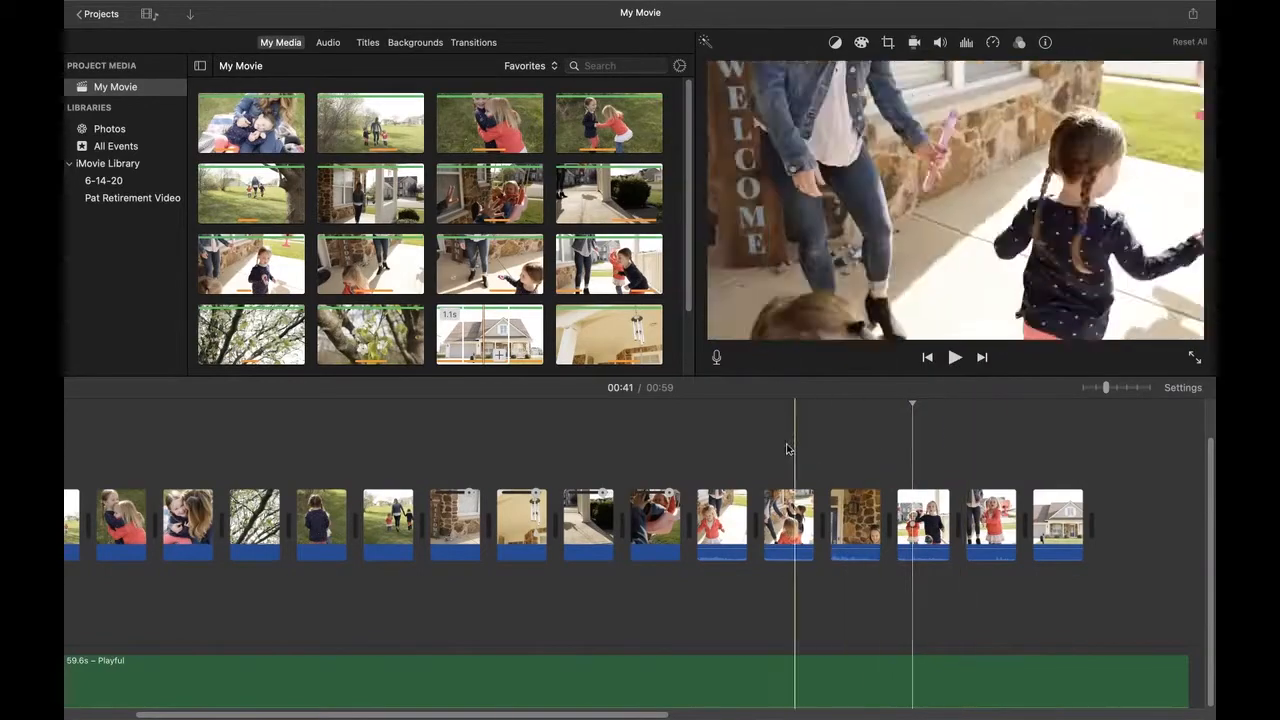
left_click_drag(786, 457, 862, 545)
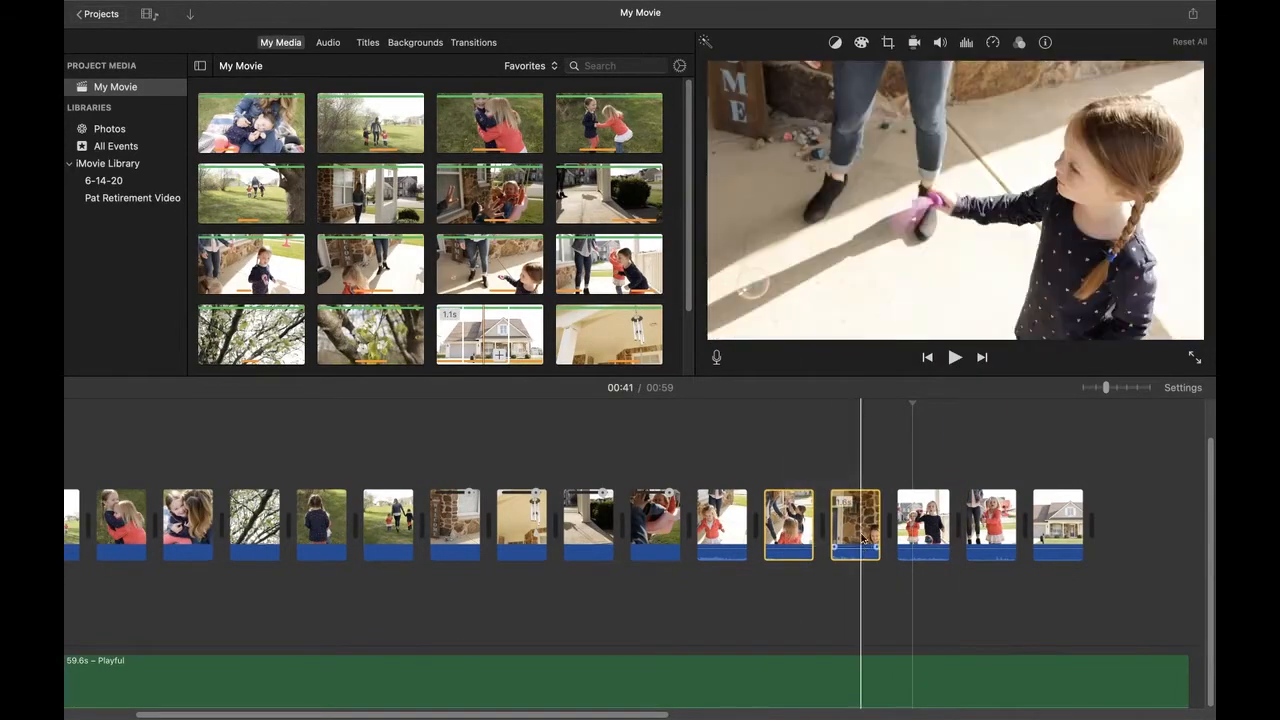
right_click(856, 527)
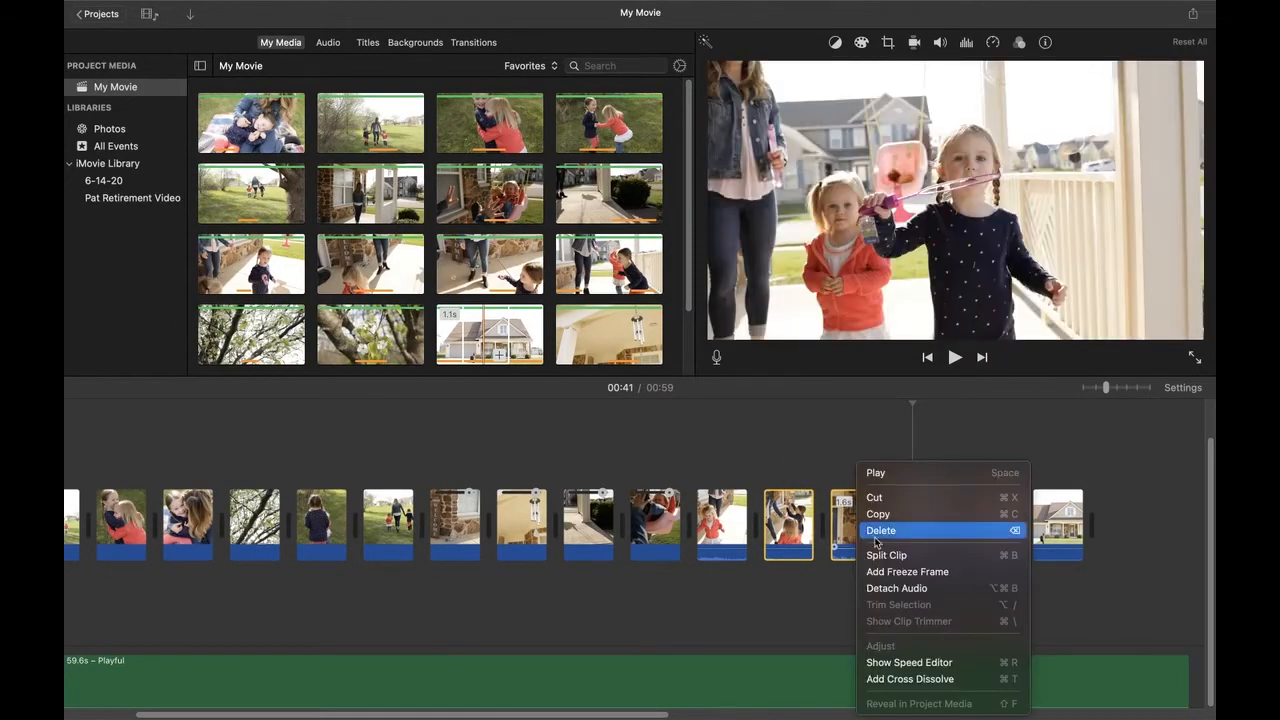
left_click(905, 584)
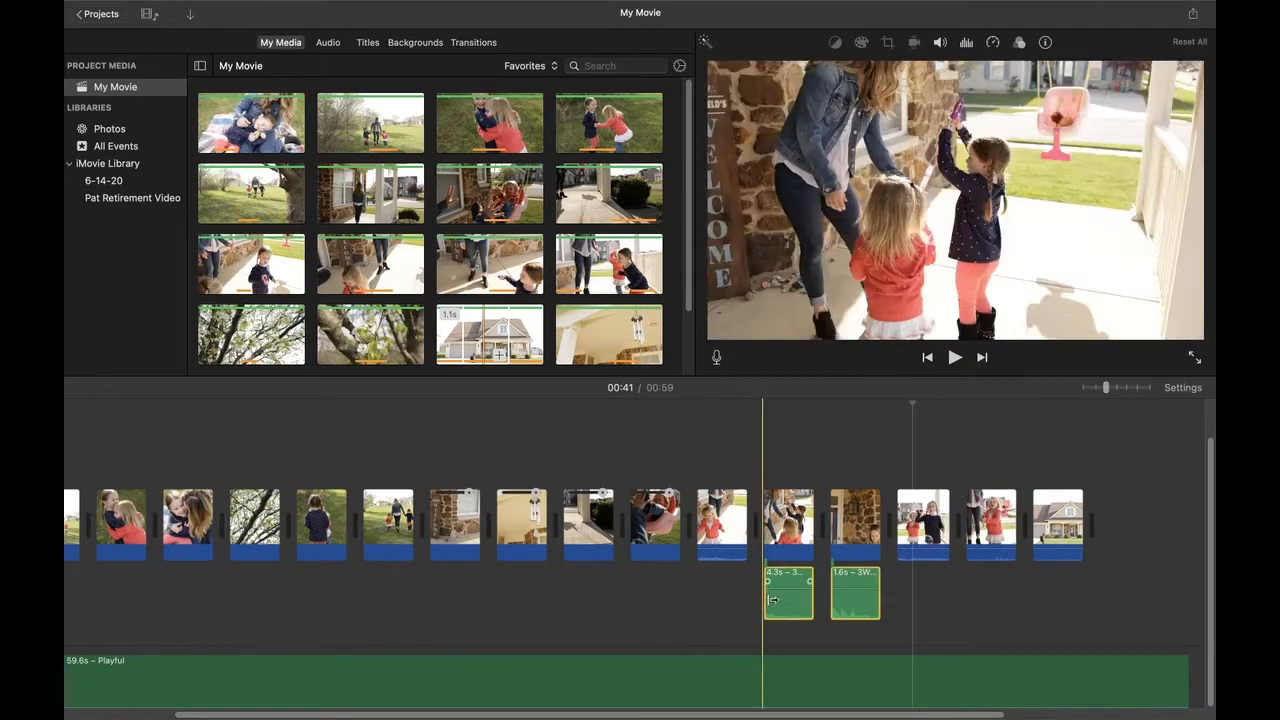
key("Delete")
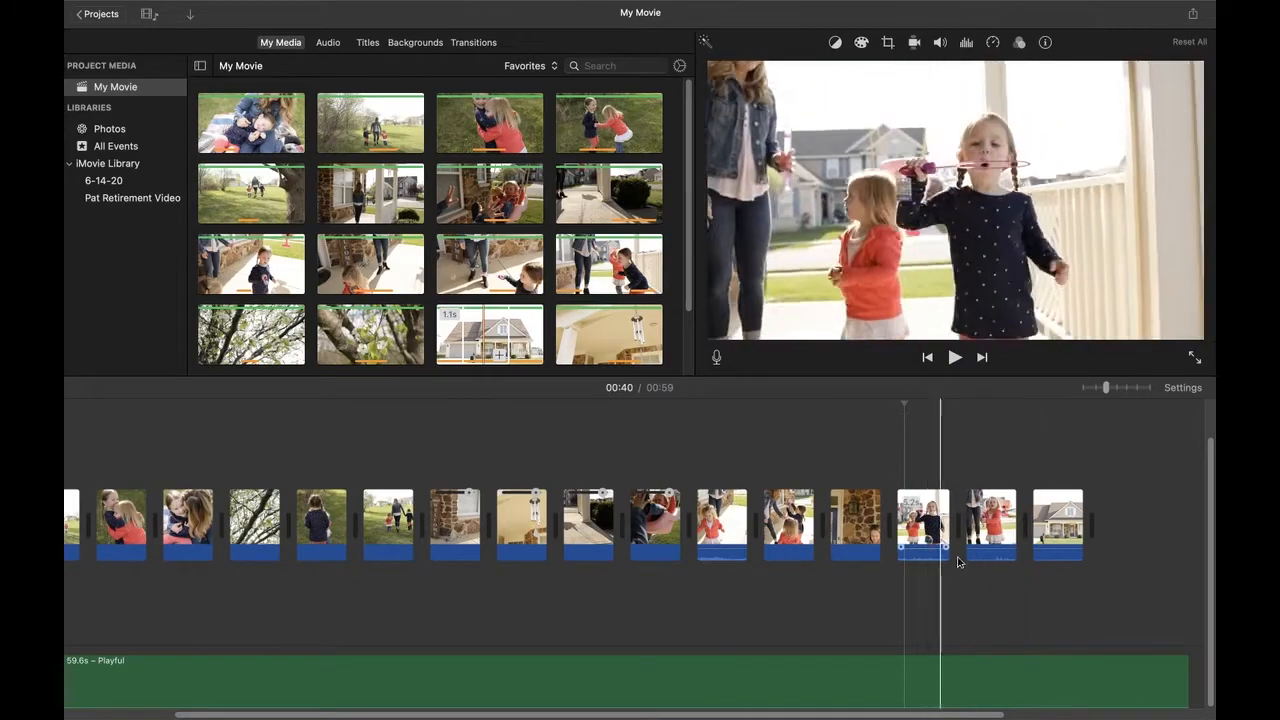
scroll(786, 557, "left", 2)
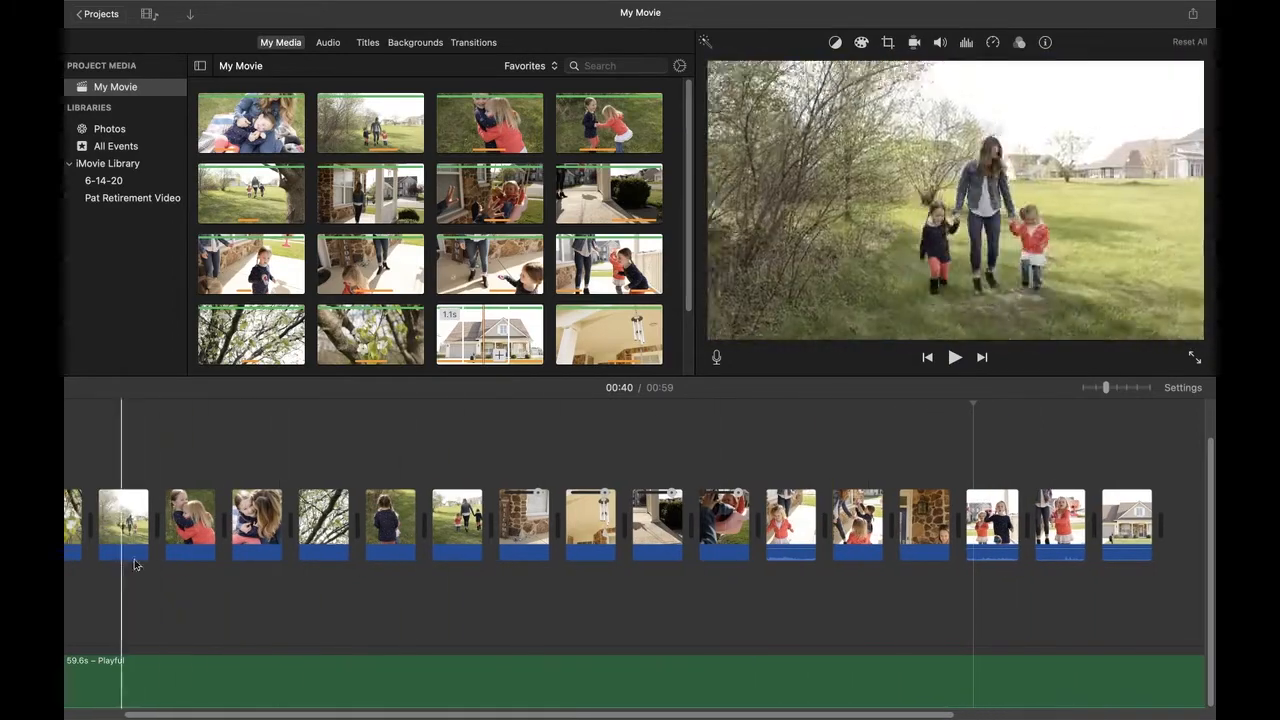
scroll(823, 608, "left", 2)
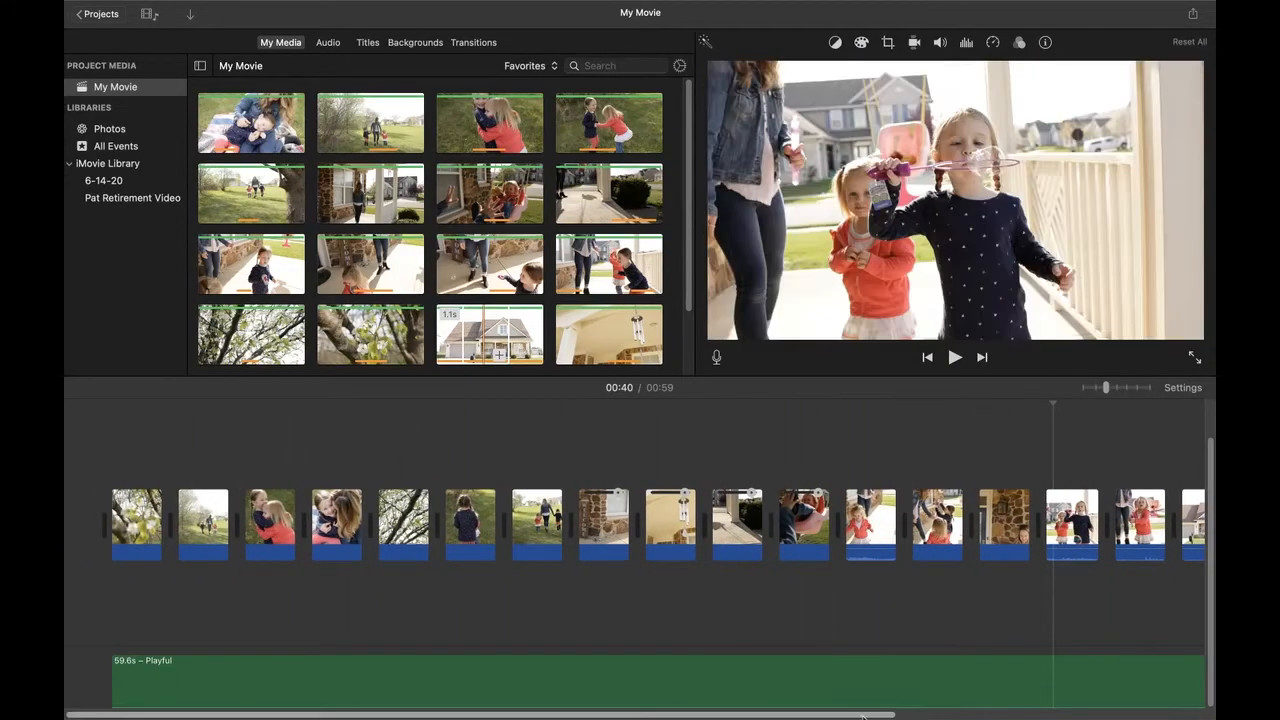
scroll(900, 560, "right", 1)
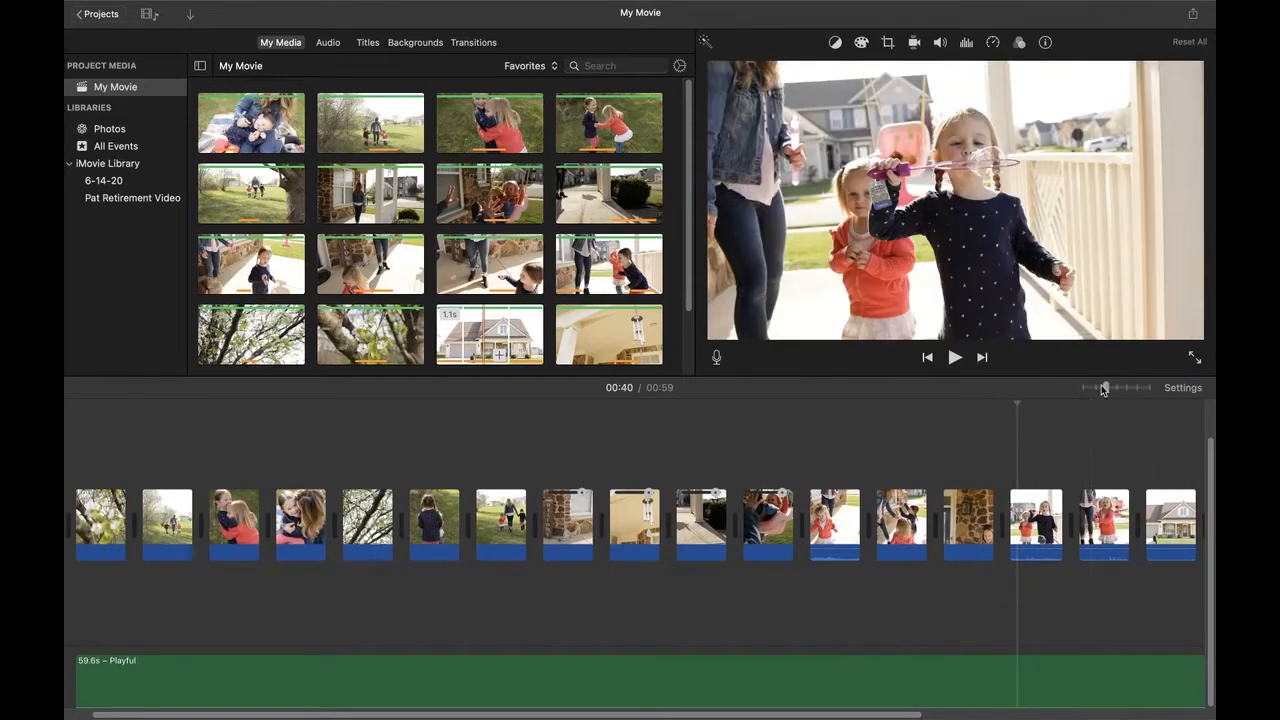
left_click_drag(1107, 389, 1106, 388)
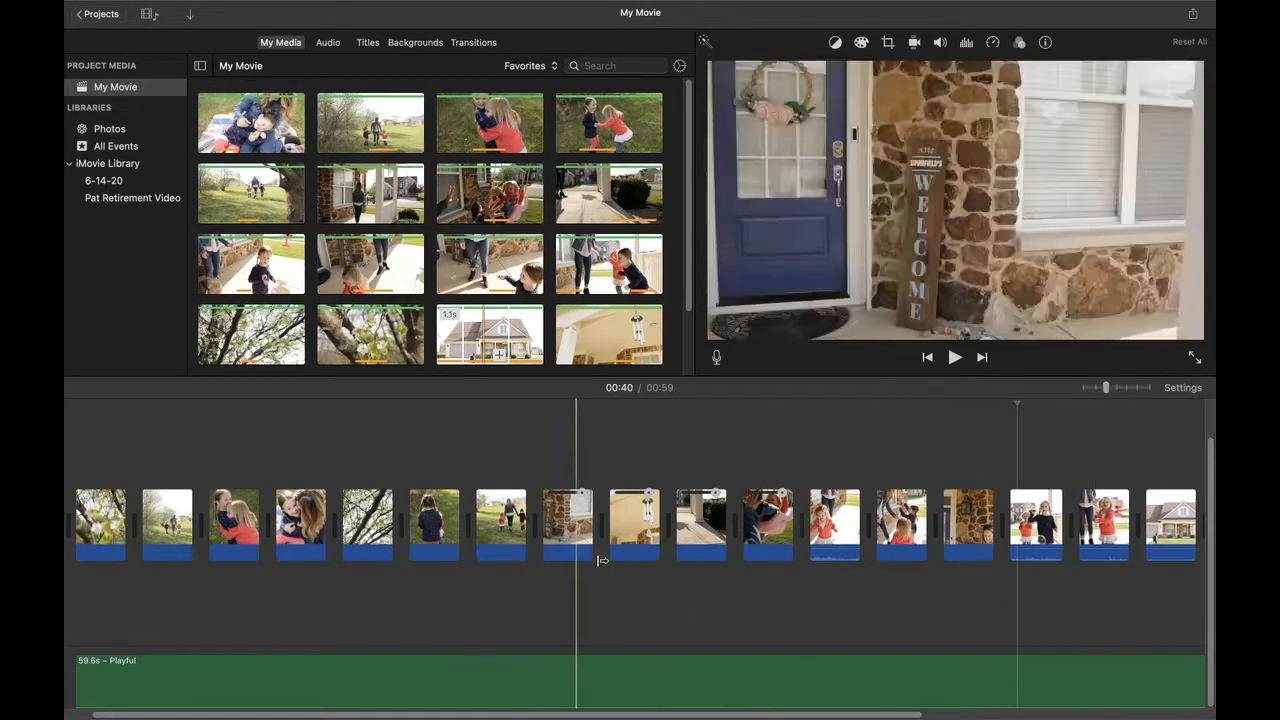
left_click(808, 472)
mouse_move(73, 5)
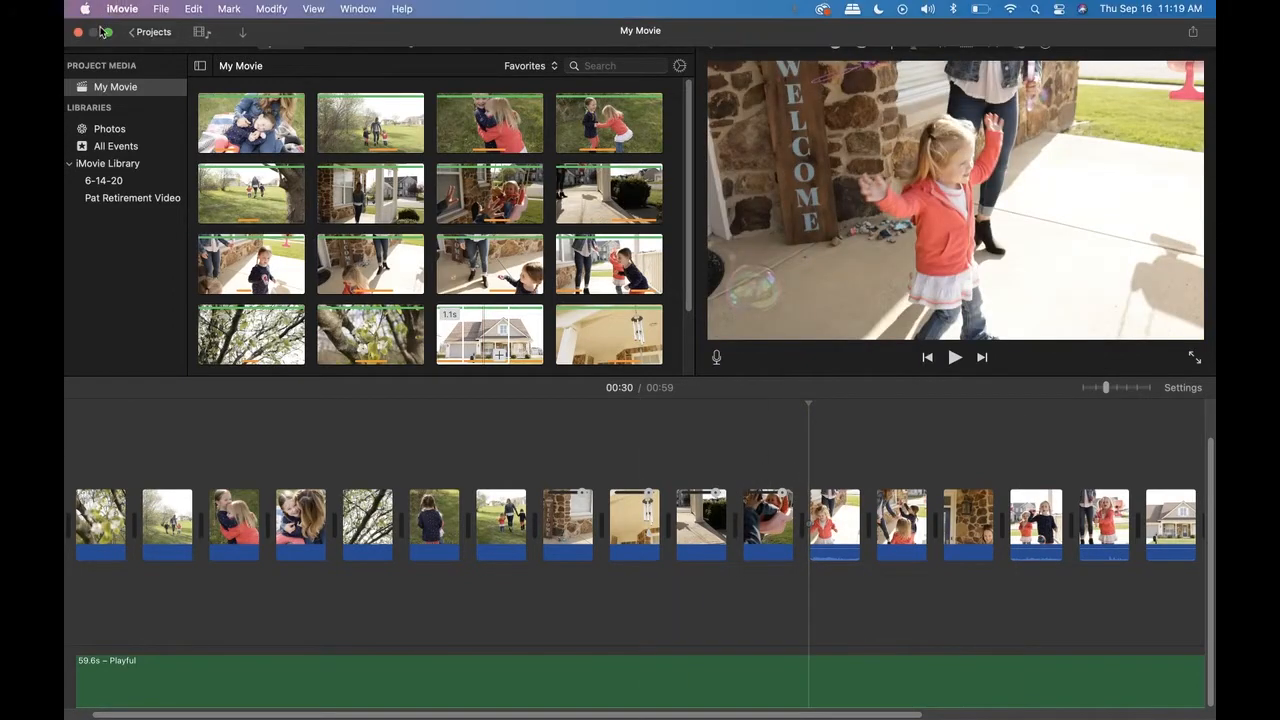
left_click(316, 8)
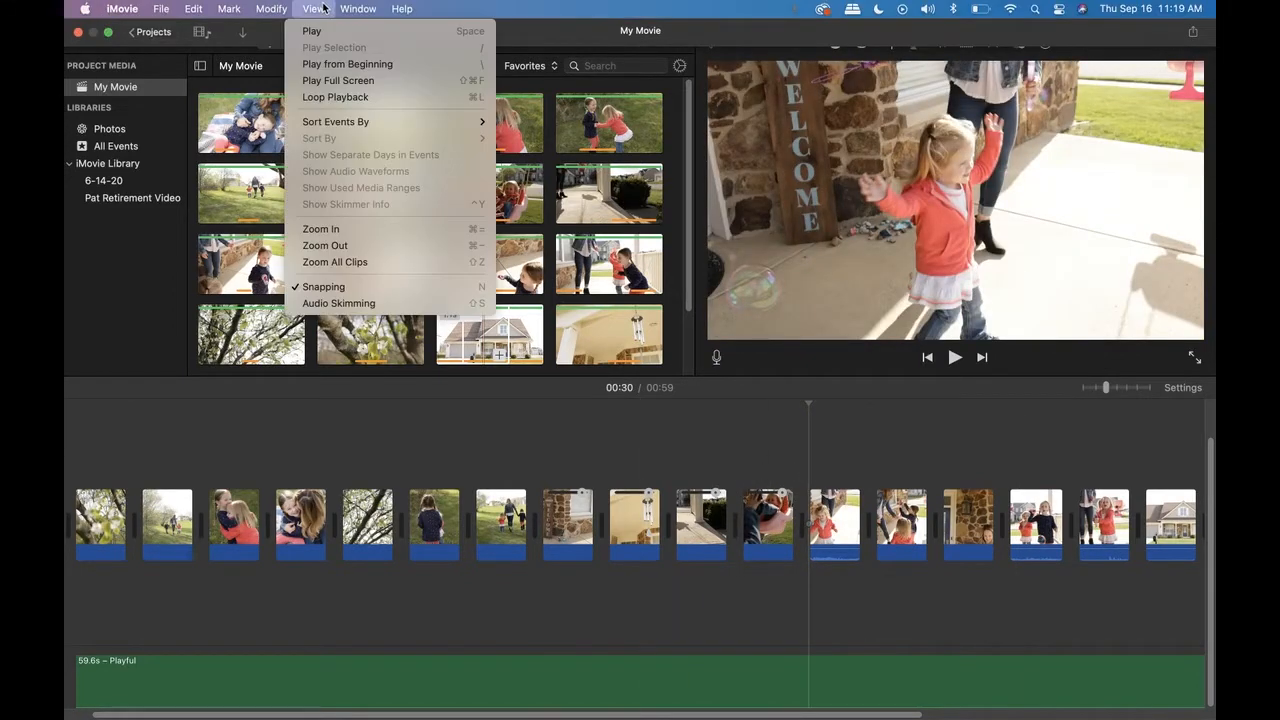
left_click(385, 438)
key("space")
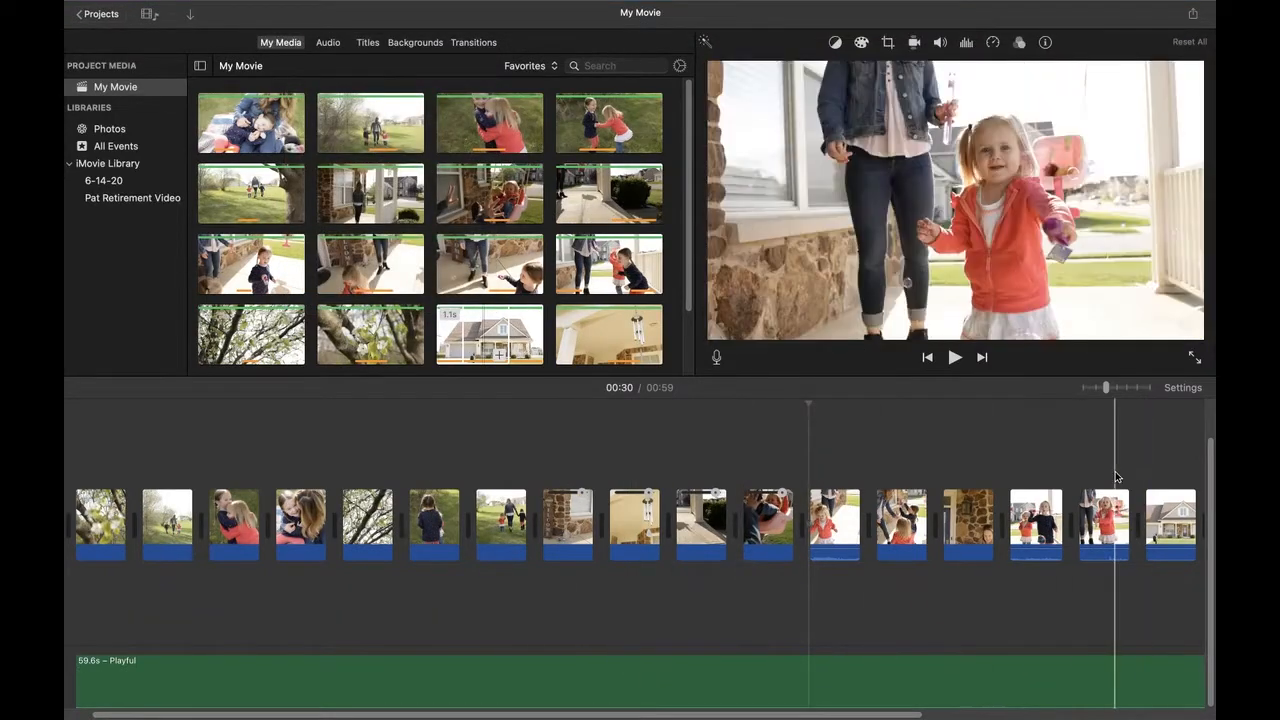
mouse_move(1210, 445)
left_mouse_down()
mouse_move(1208, 409)
mouse_move(1202, 436)
left_mouse_up()
- Place the playhead at 00:42 in the bubbles clip and zoom the timeline fully in and back out to its smallest clip size
left_click(1040, 442)
key("super+minus")
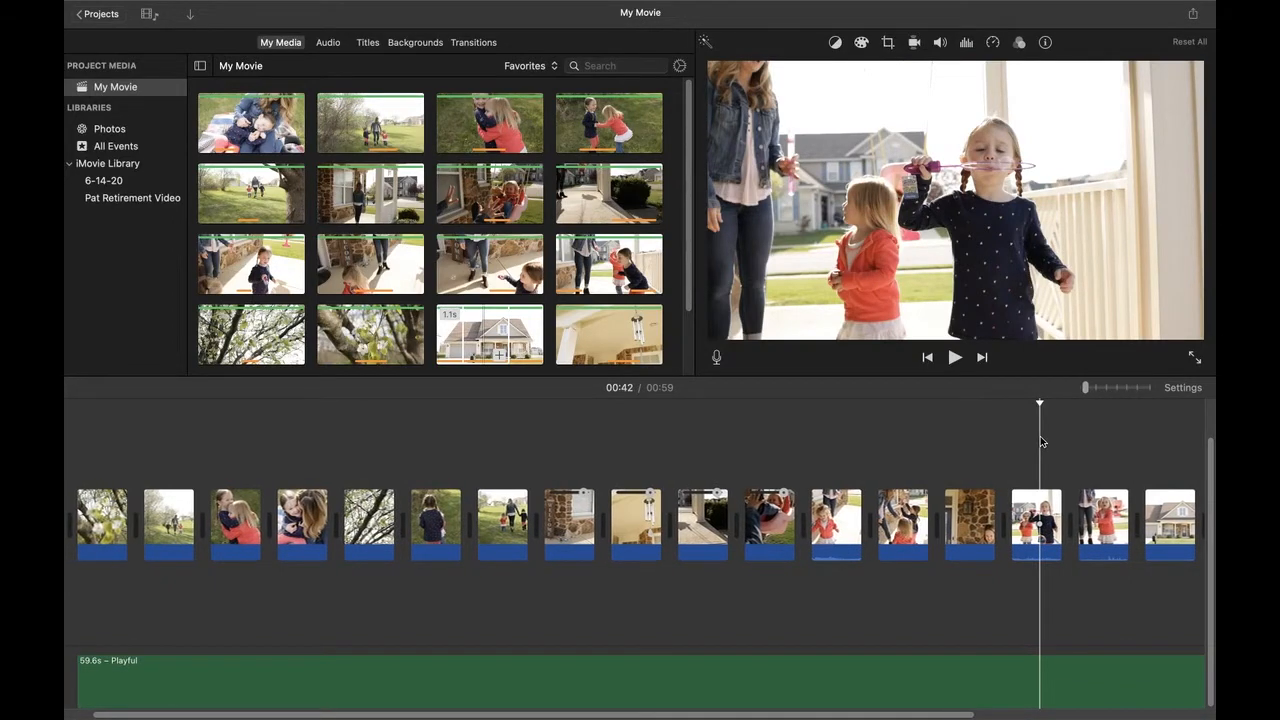
key("super+plus")
key("super+plus")
key("super+plus")
key("super+plus")
key("super+plus")
key("super+minus")
key("super+minus")
key("super+minus")
key("super+minus")
key("super+minus")
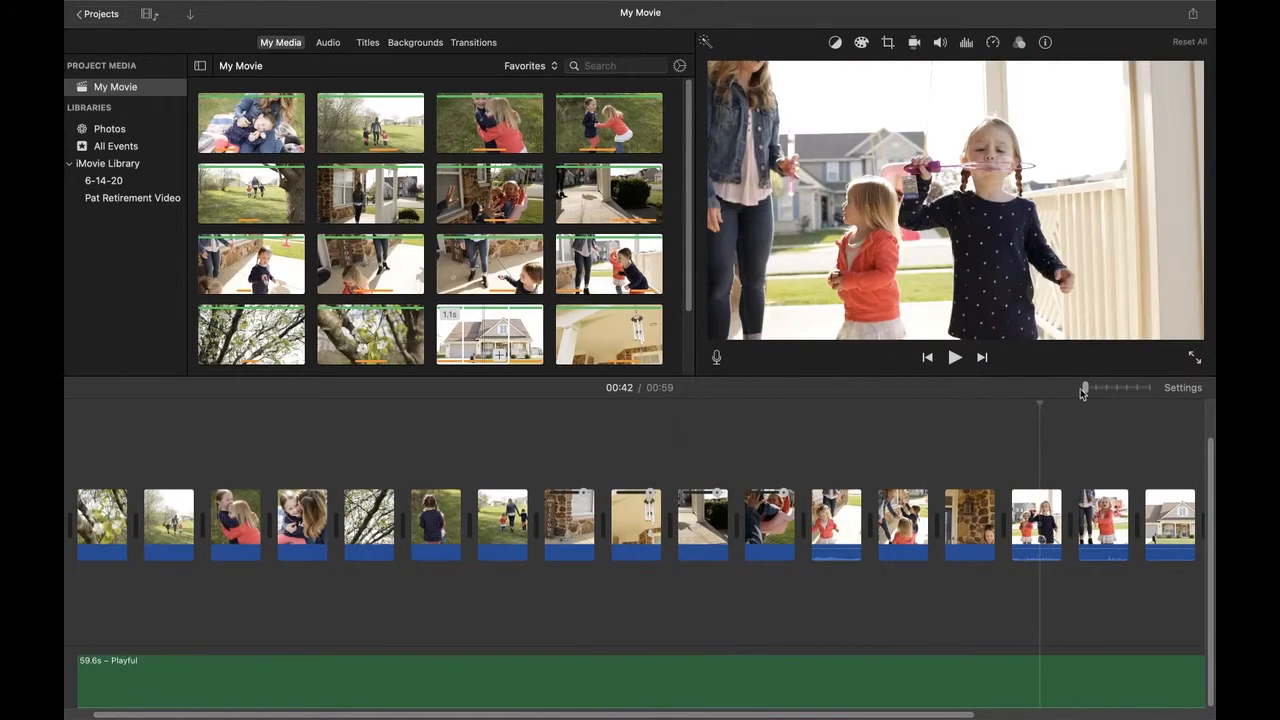
left_click_drag(1085, 390, 1143, 399)
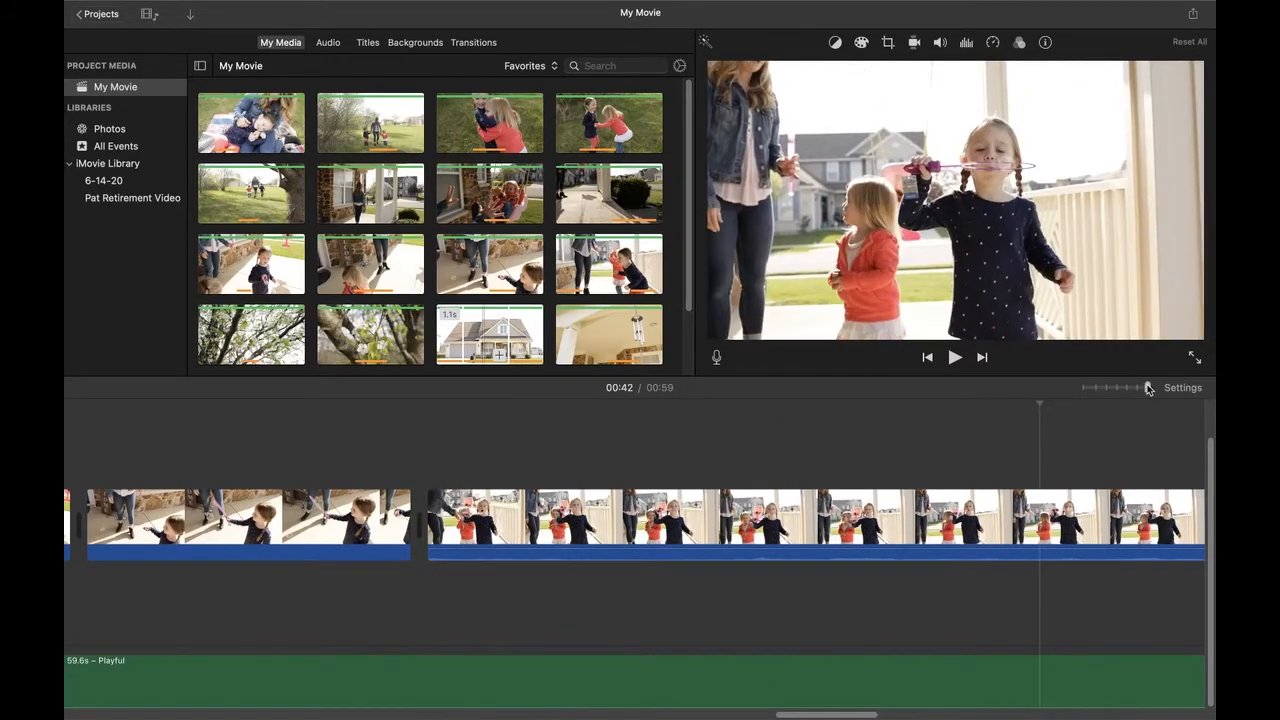
left_click_drag(1148, 389, 1086, 388)
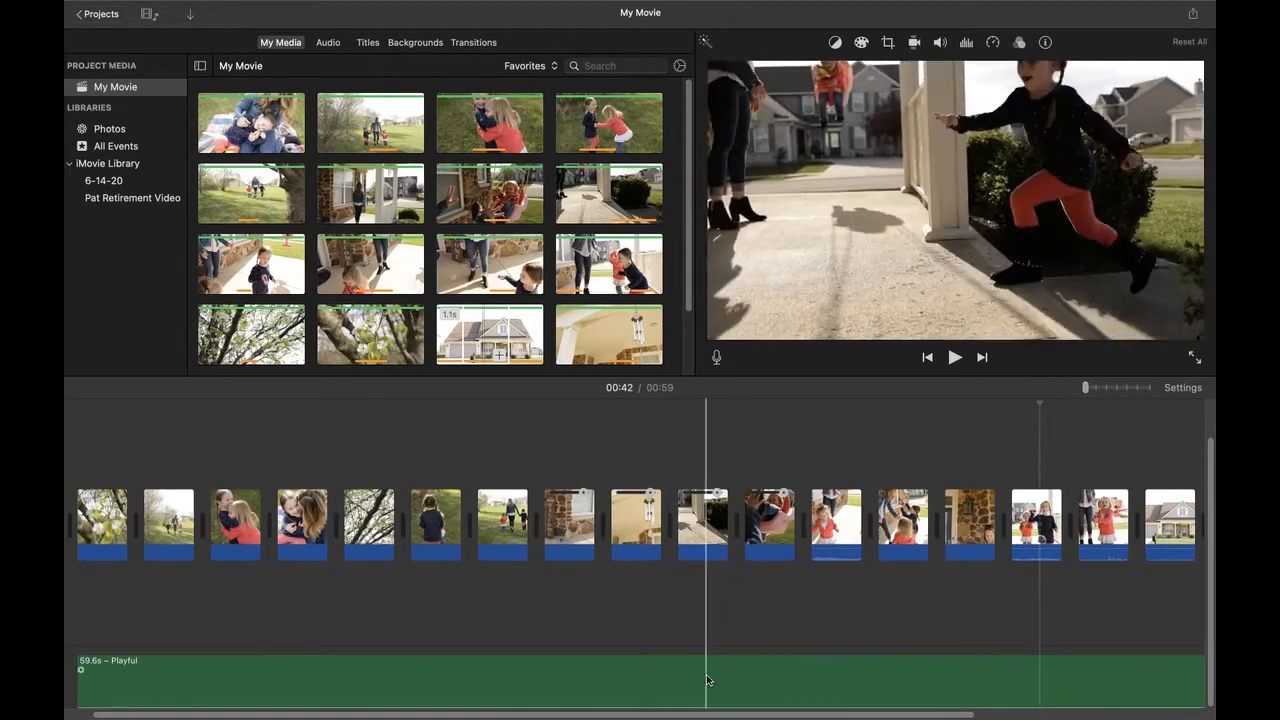
- Raise the Playful music track's volume back up from zero and play the opening of the movie from the start
left_click_drag(700, 706, 699, 686)
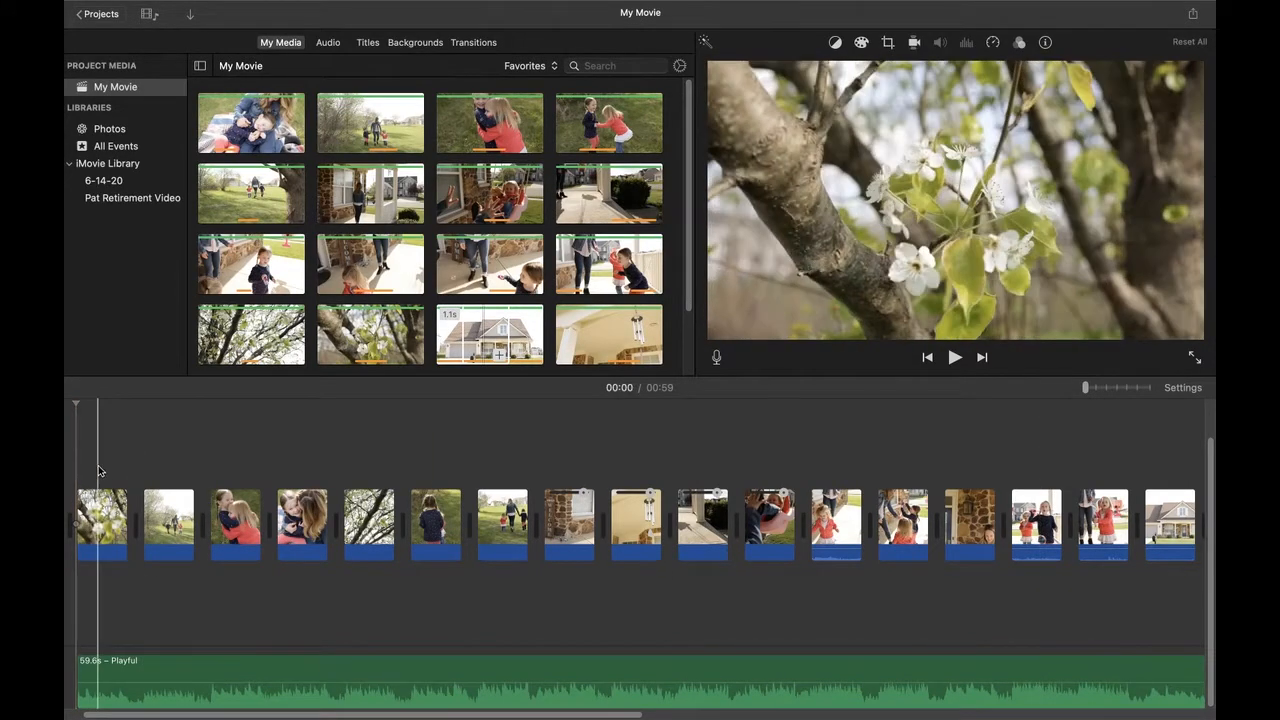
scroll(394, 561, "left", 2)
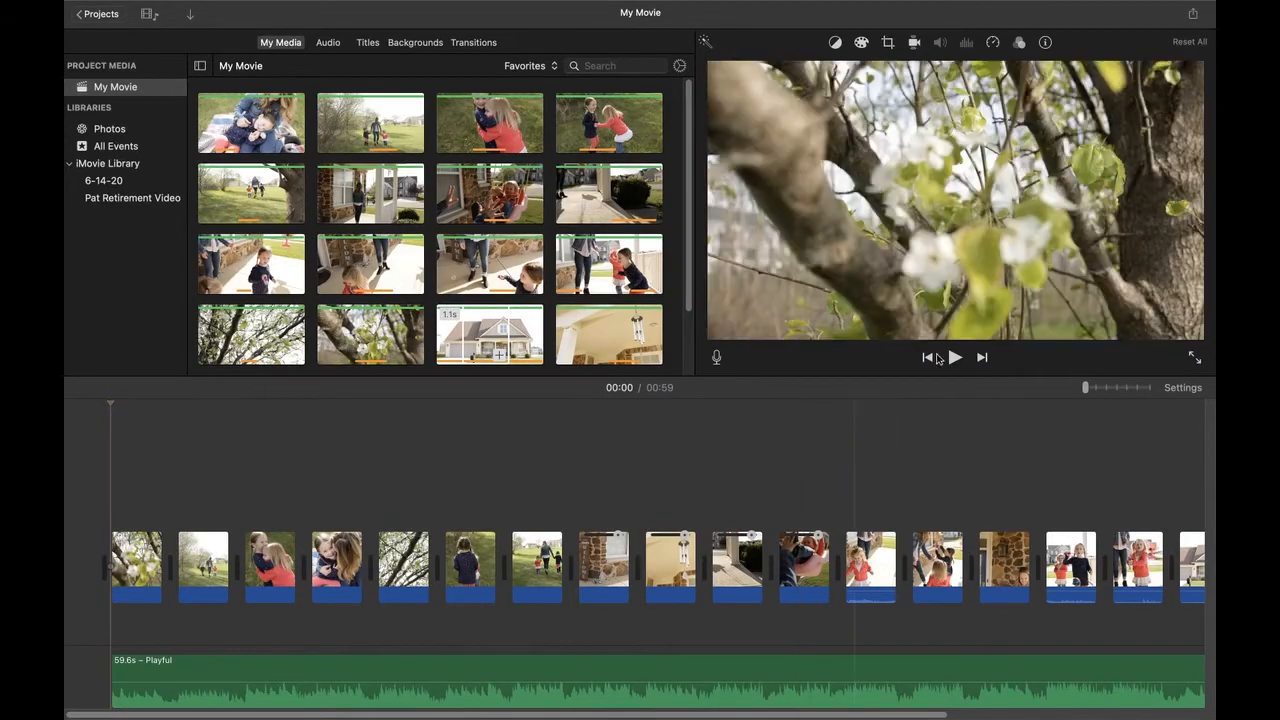
left_click(954, 358)
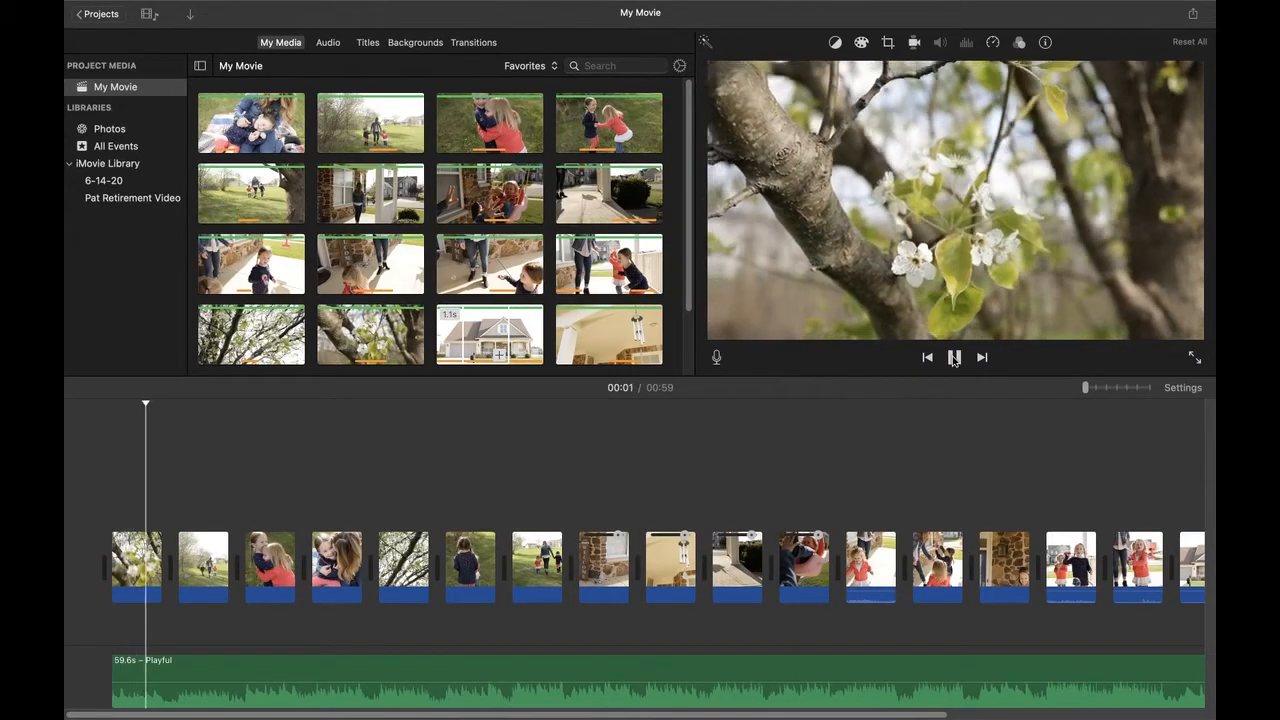
left_click(954, 358)
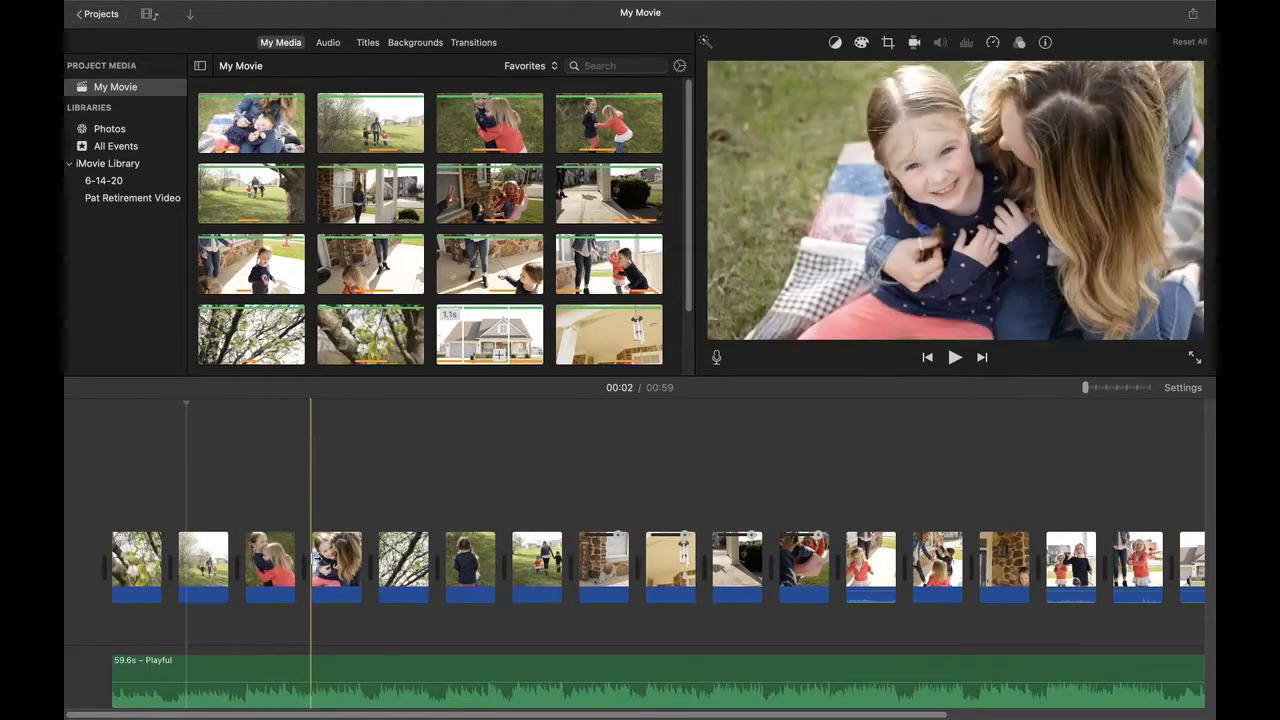
key("XF86AudioRaiseVolume")
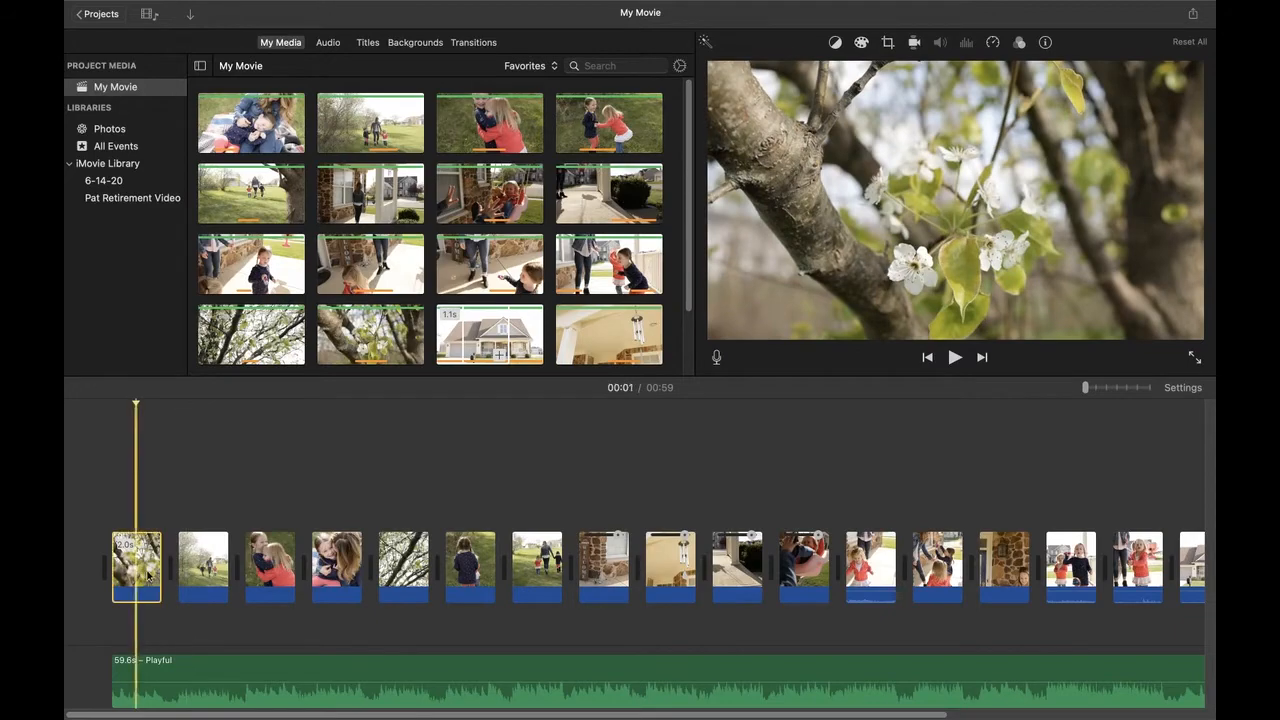
- Select the first nine timeline clips, from the tree blossoms to the wind chime, and set their custom speed to 50%
left_click(112, 506)
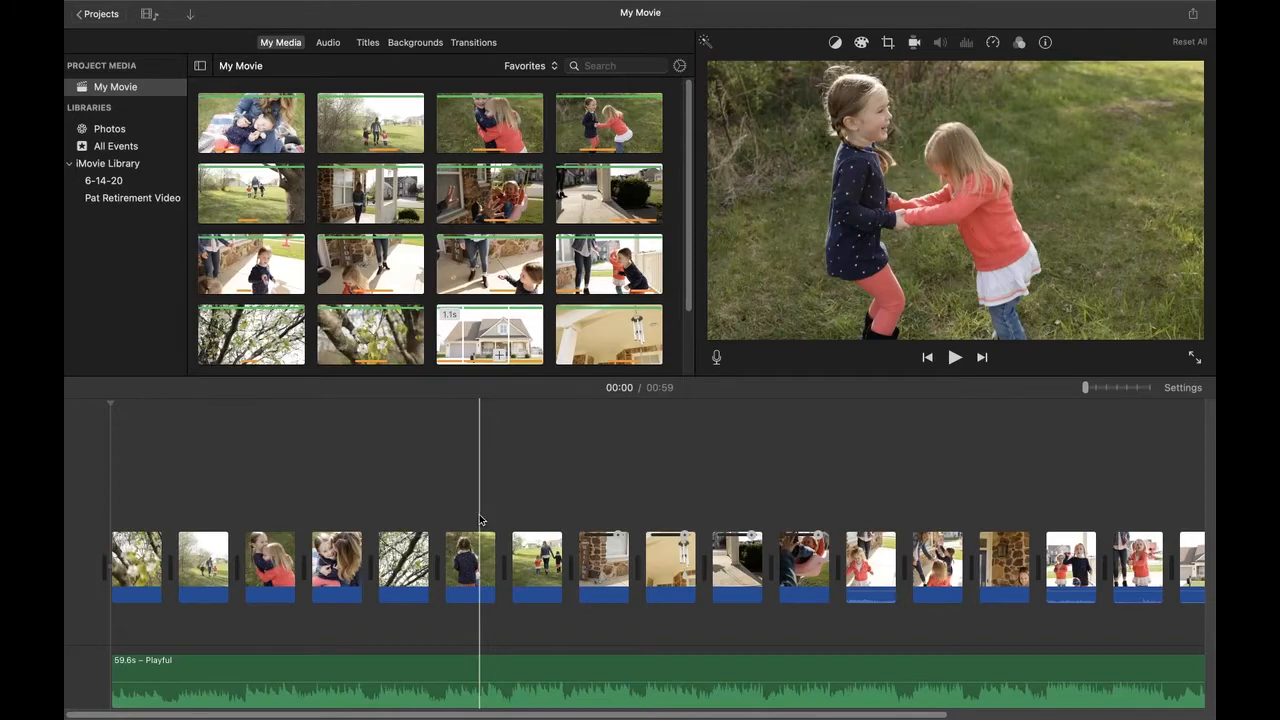
left_click(143, 487)
left_click_drag(143, 487, 650, 600)
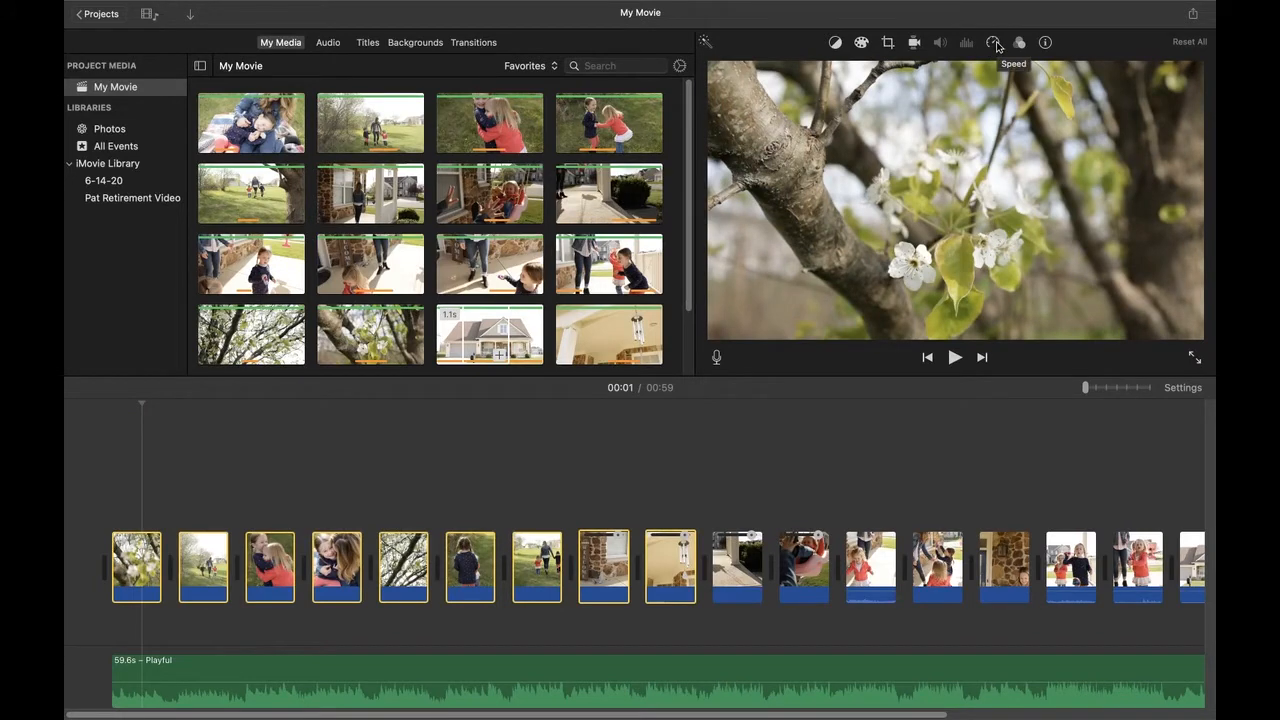
left_click(994, 43)
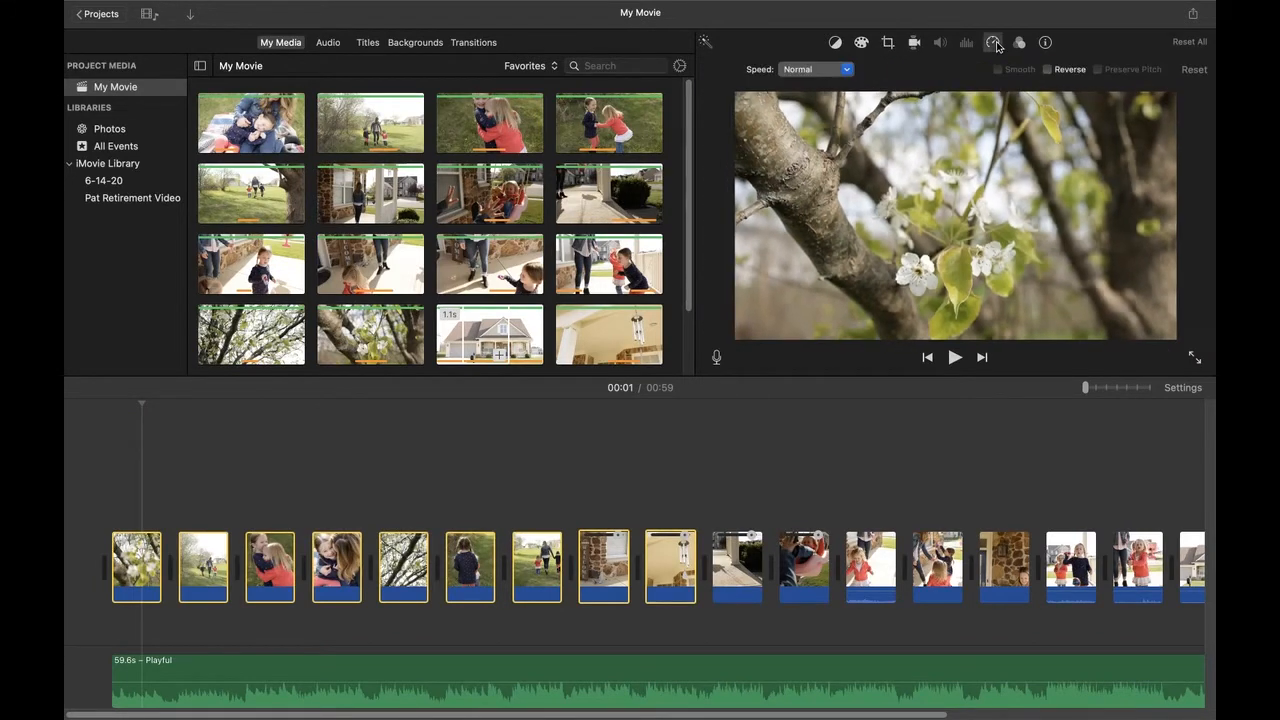
left_click(848, 70)
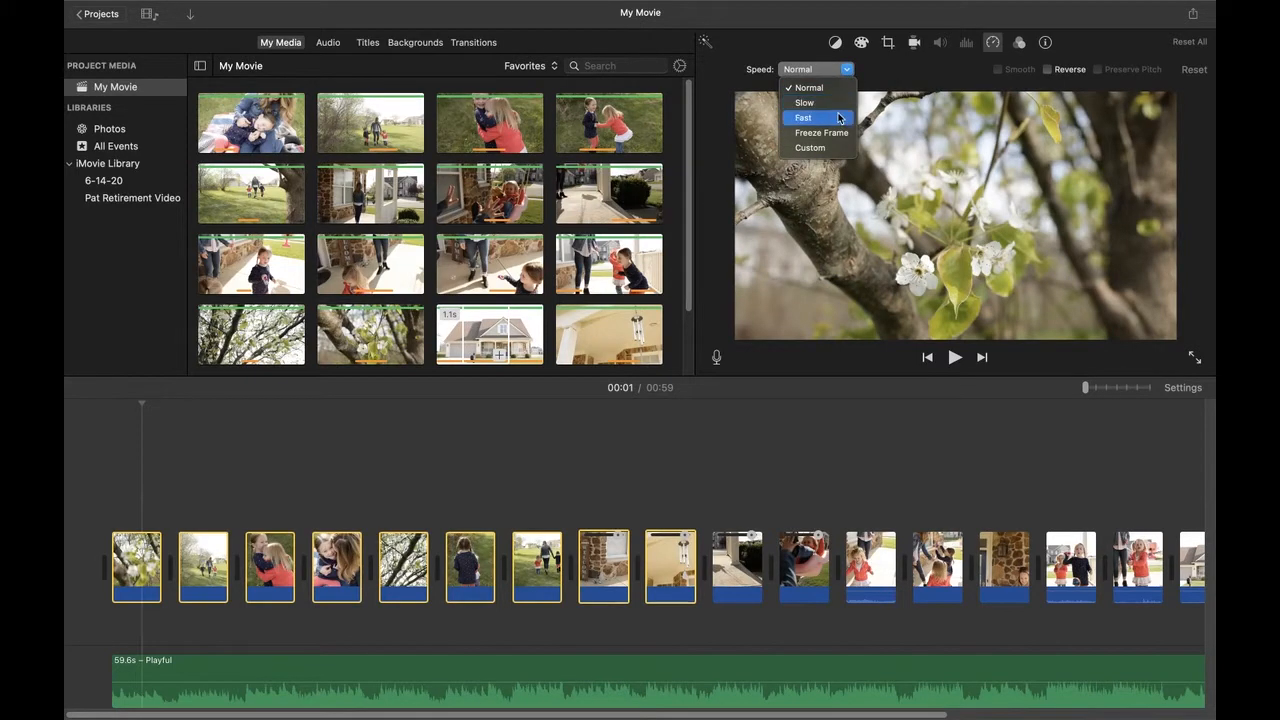
left_click(823, 150)
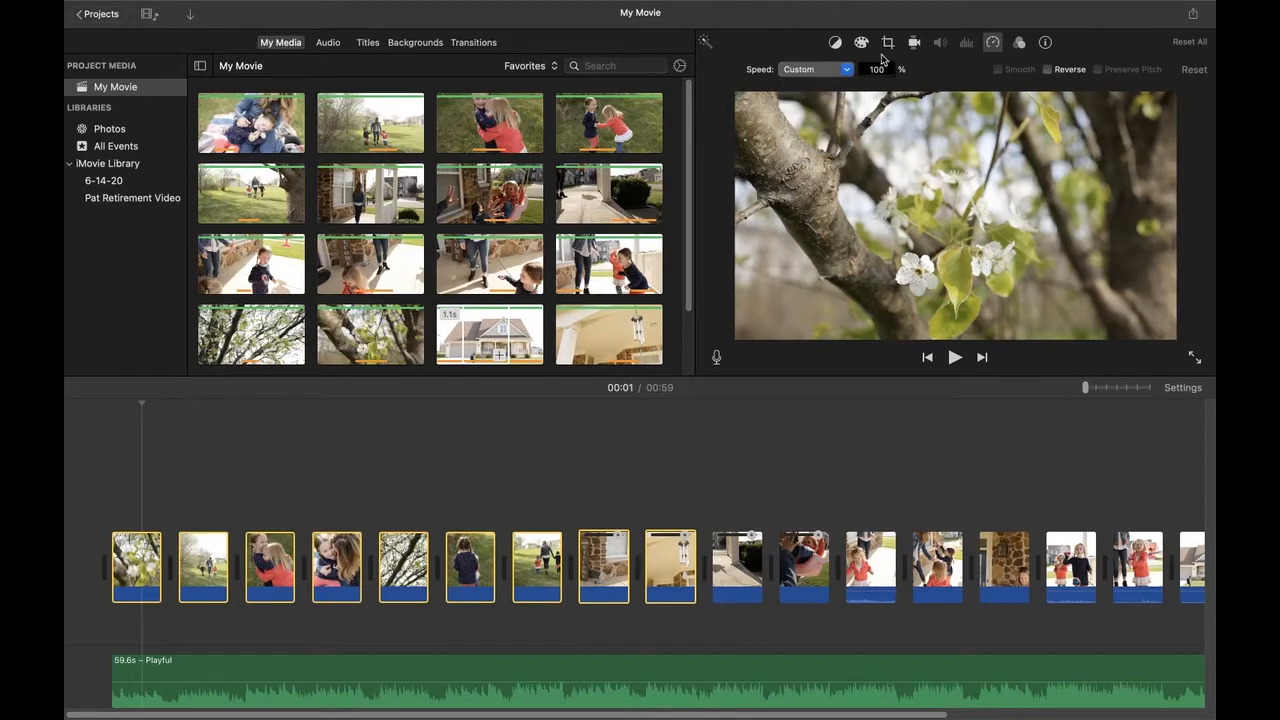
double_click(884, 69)
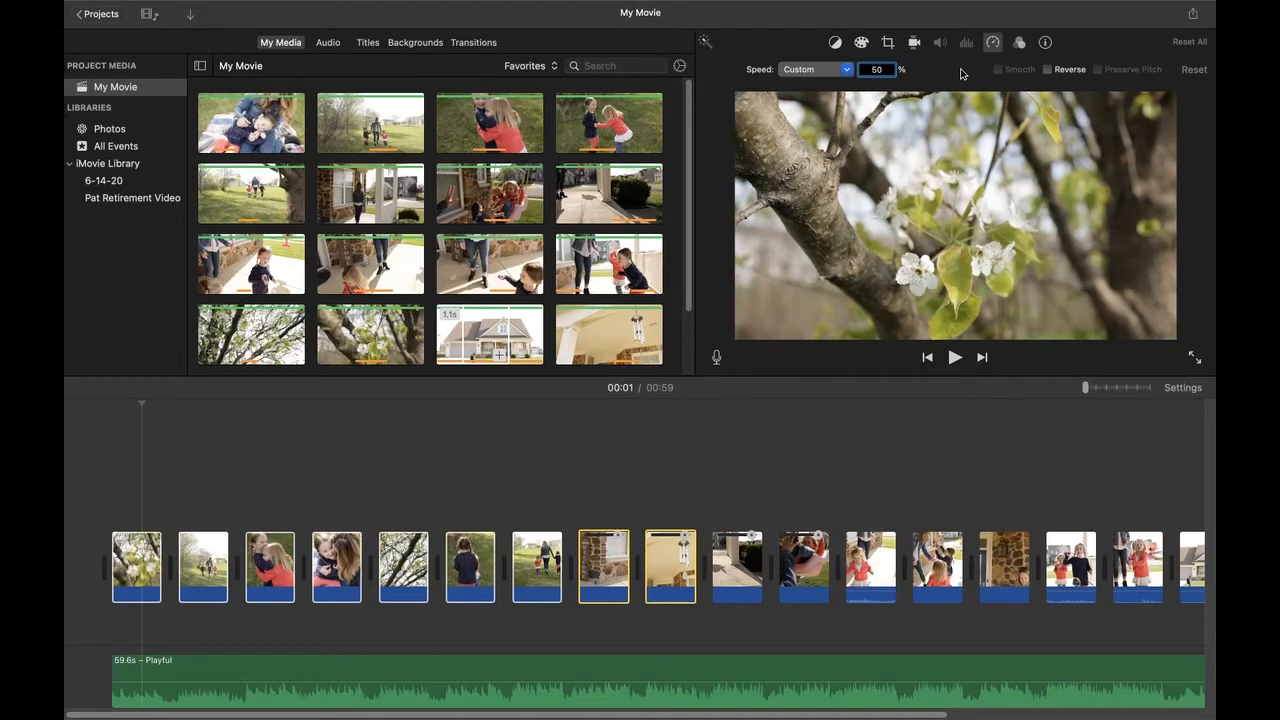
type("50")
key("Return")
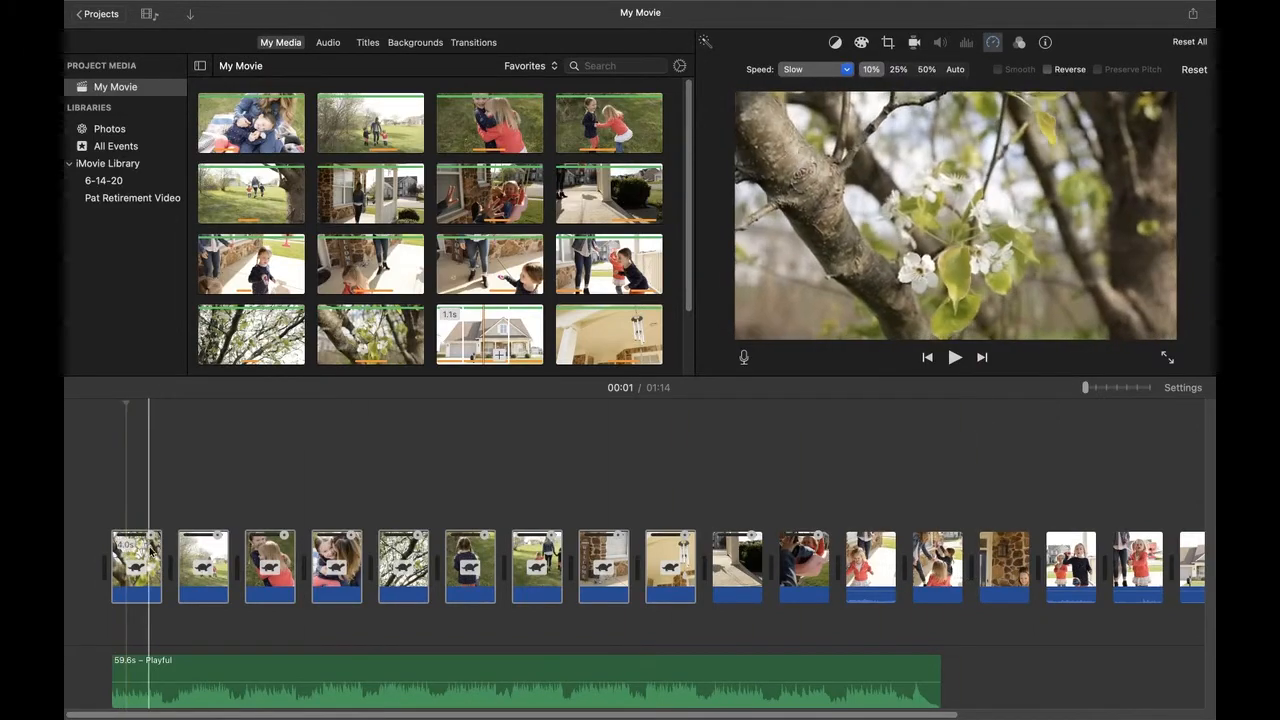
- Play back the slowed tree blossom clip from the start of the movie into the second clip
left_click(108, 413)
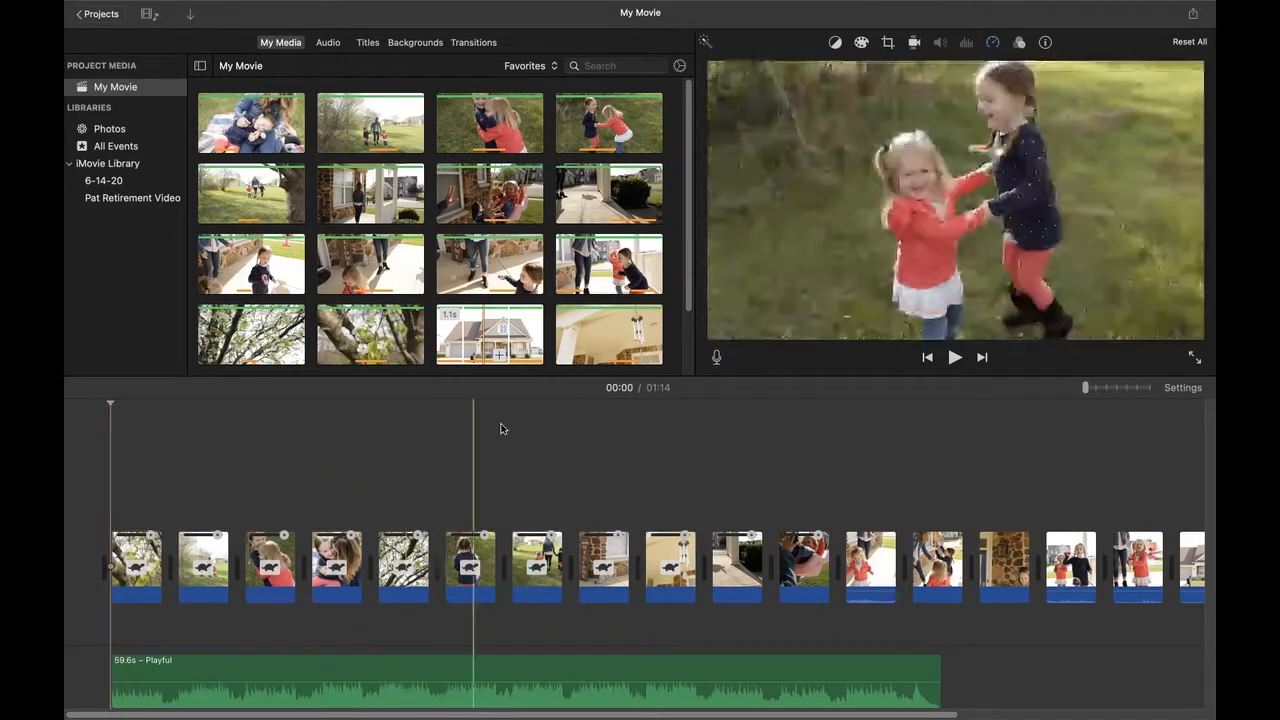
left_click(955, 357)
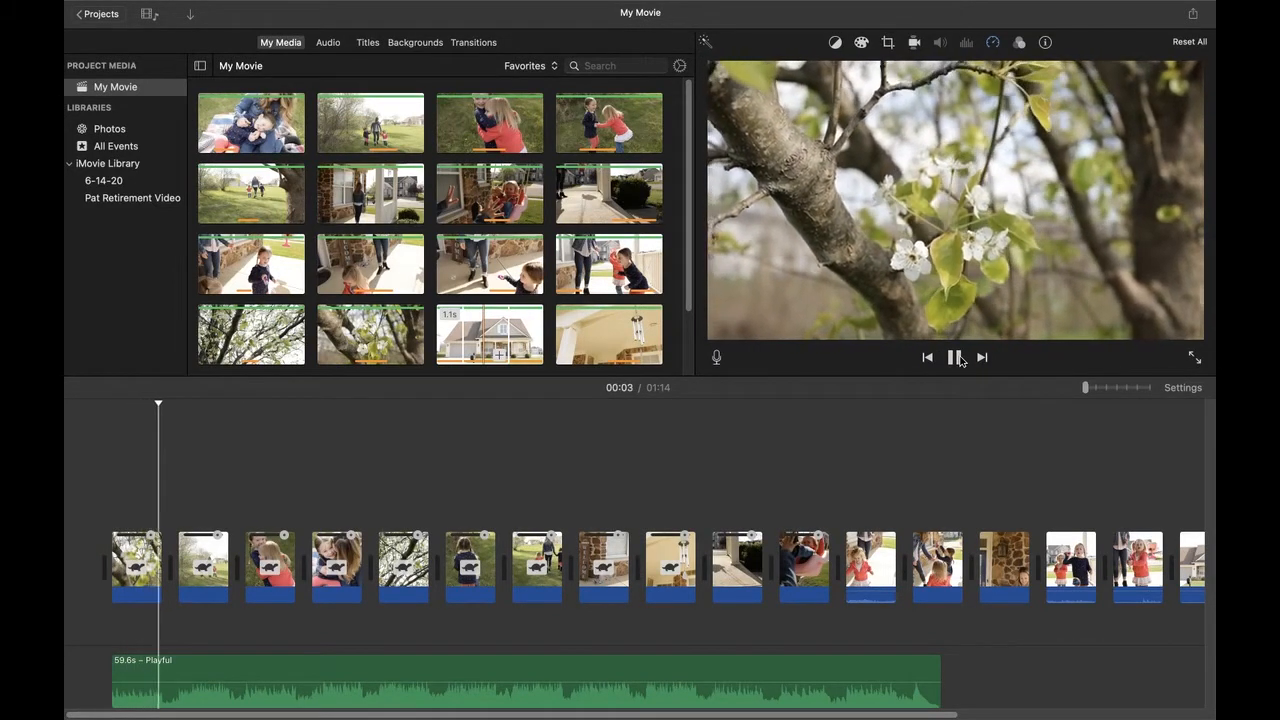
left_click(955, 357)
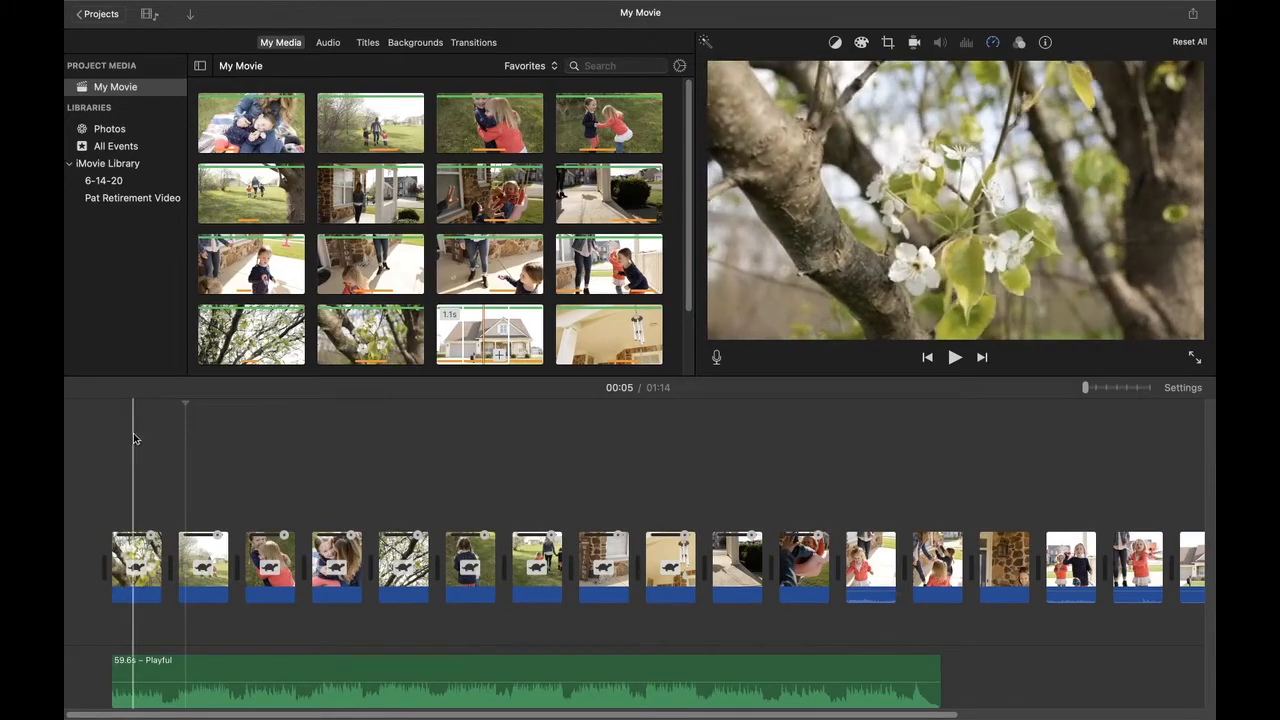
- Enlarge the timeline clips and replay the cut between the tree blossom clip and the family walking clip to check its timing
left_click(158, 440)
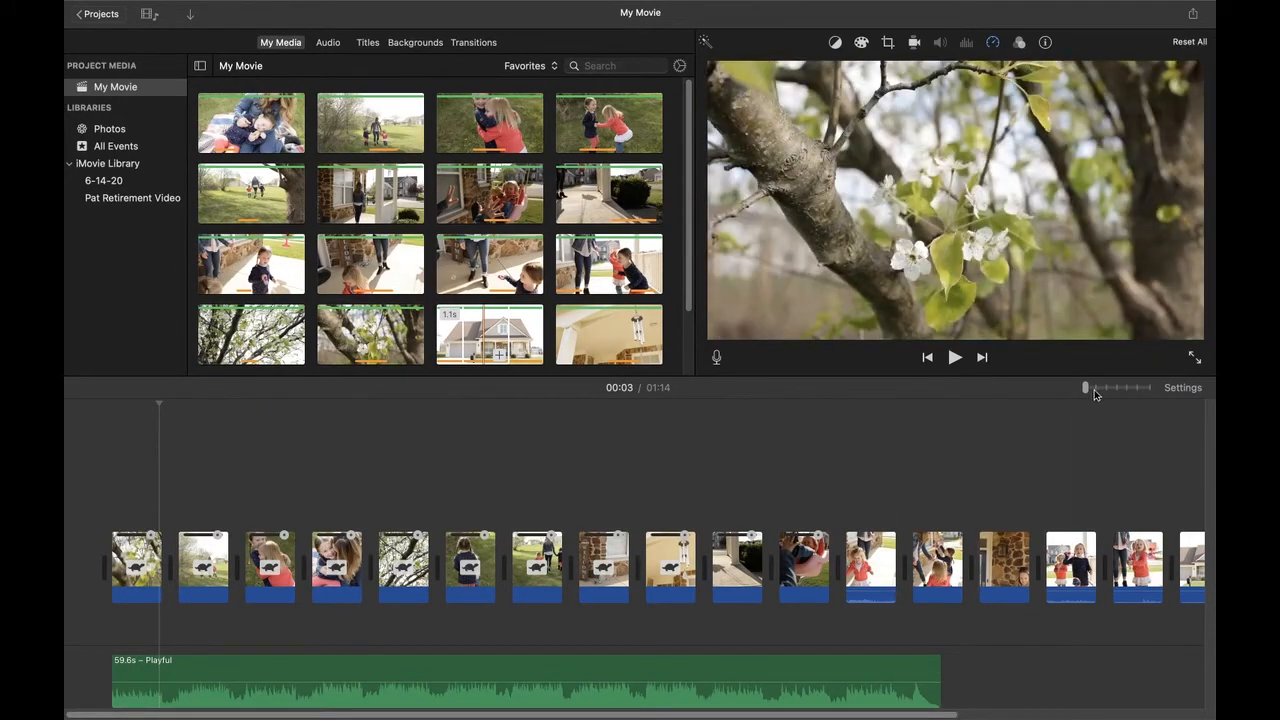
left_click_drag(1087, 389, 1117, 389)
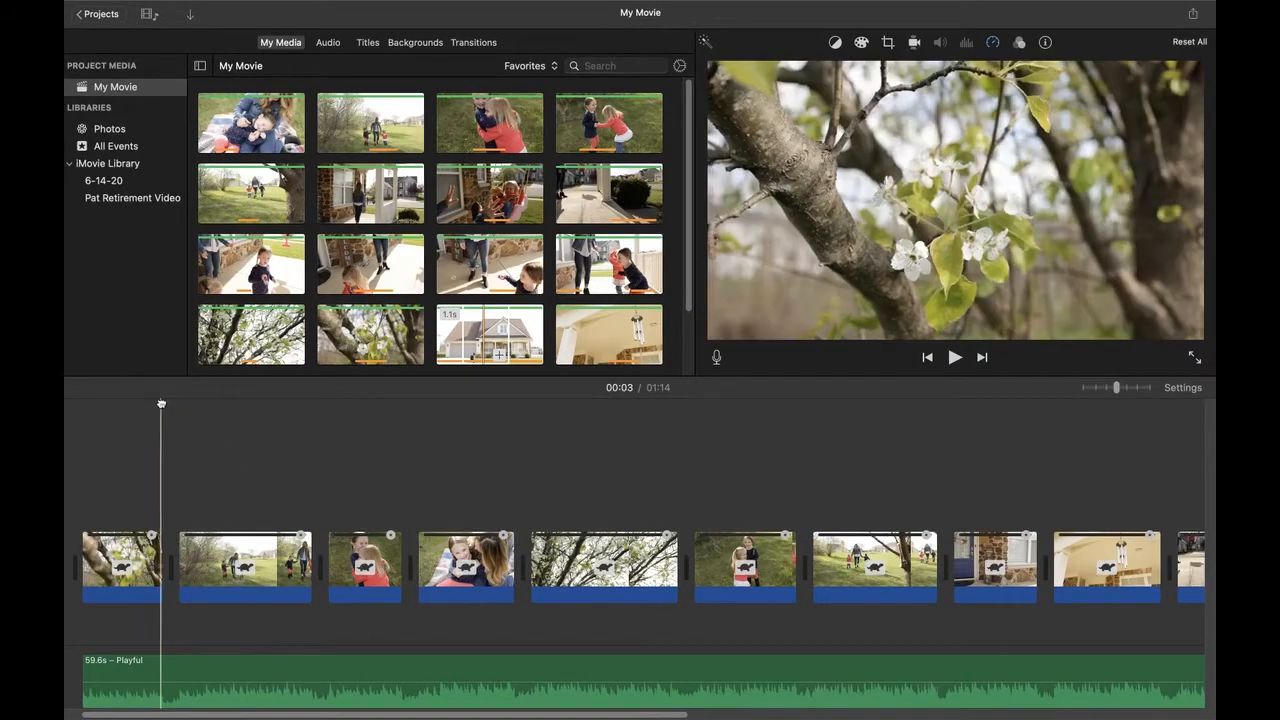
key("Down")
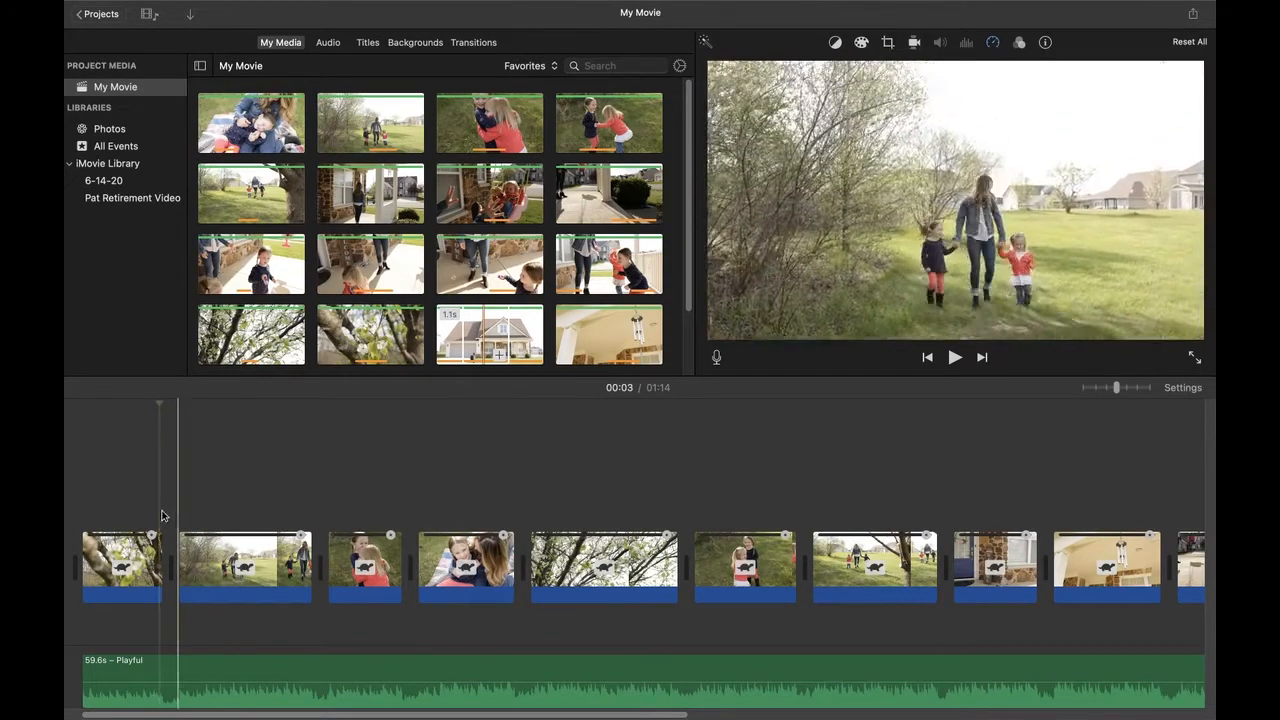
key("Up")
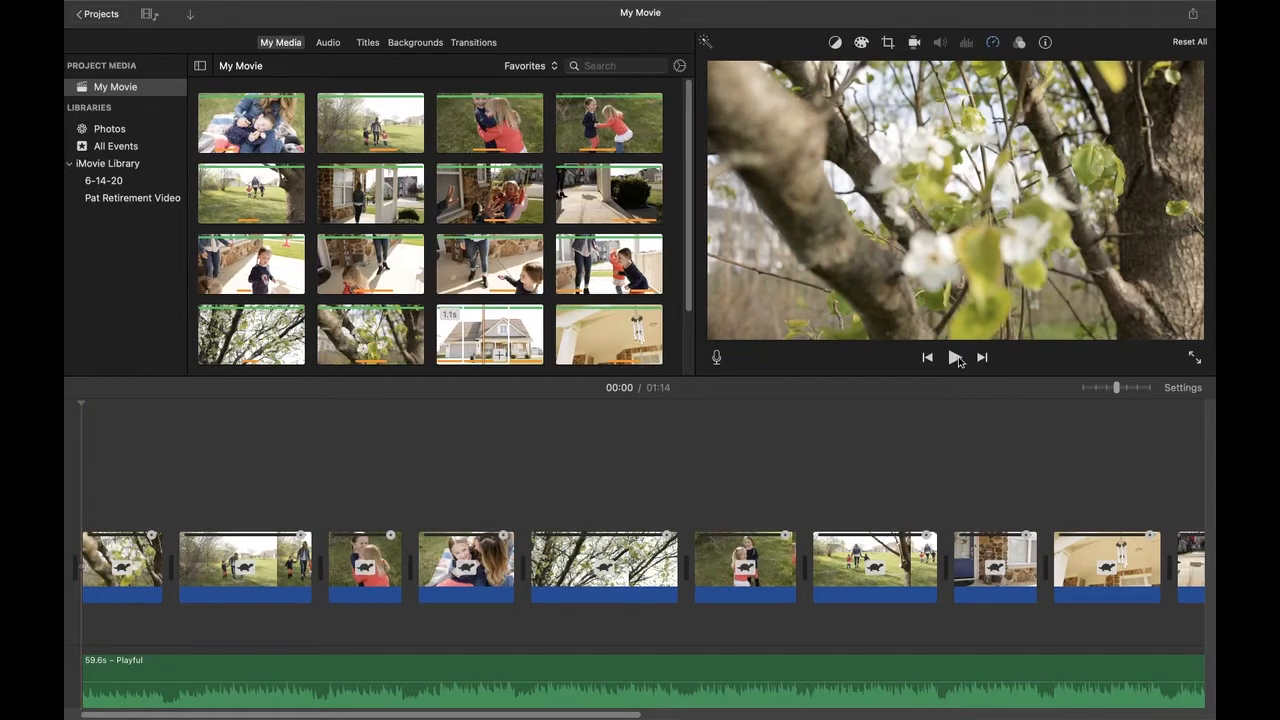
left_click(955, 357)
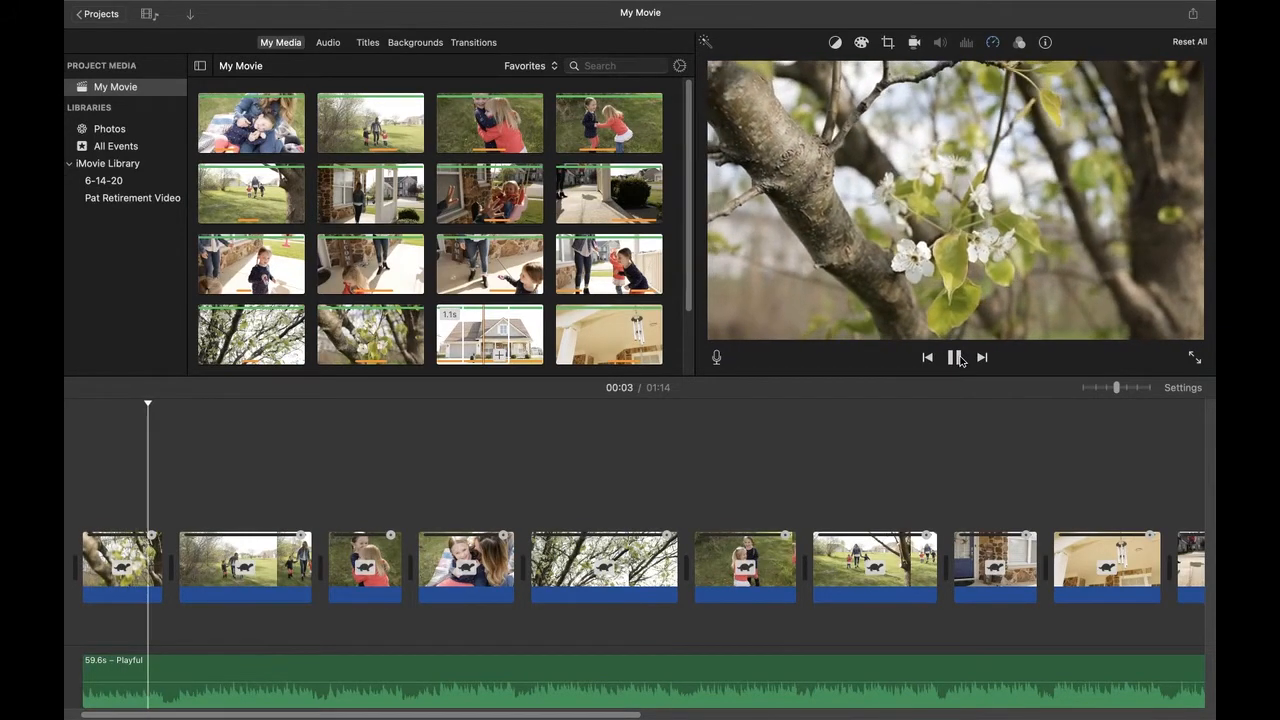
left_click(957, 358)
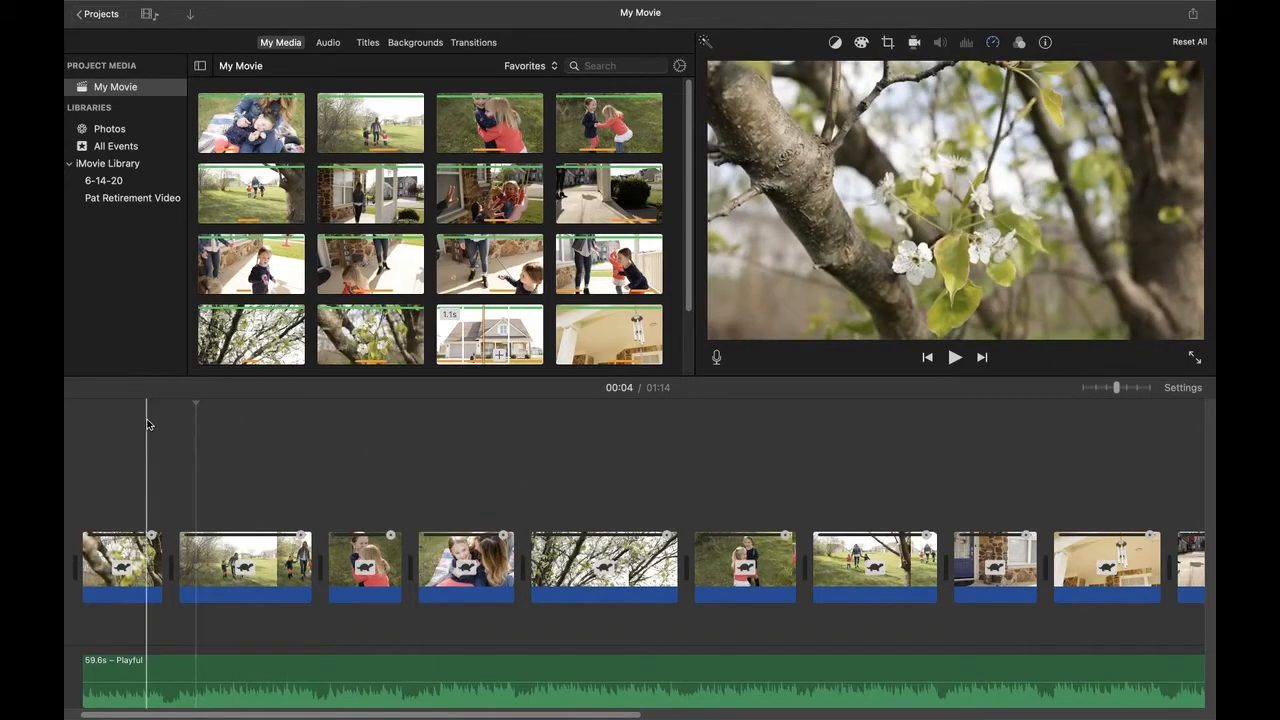
left_click(148, 426)
left_click(955, 357)
left_click(956, 358)
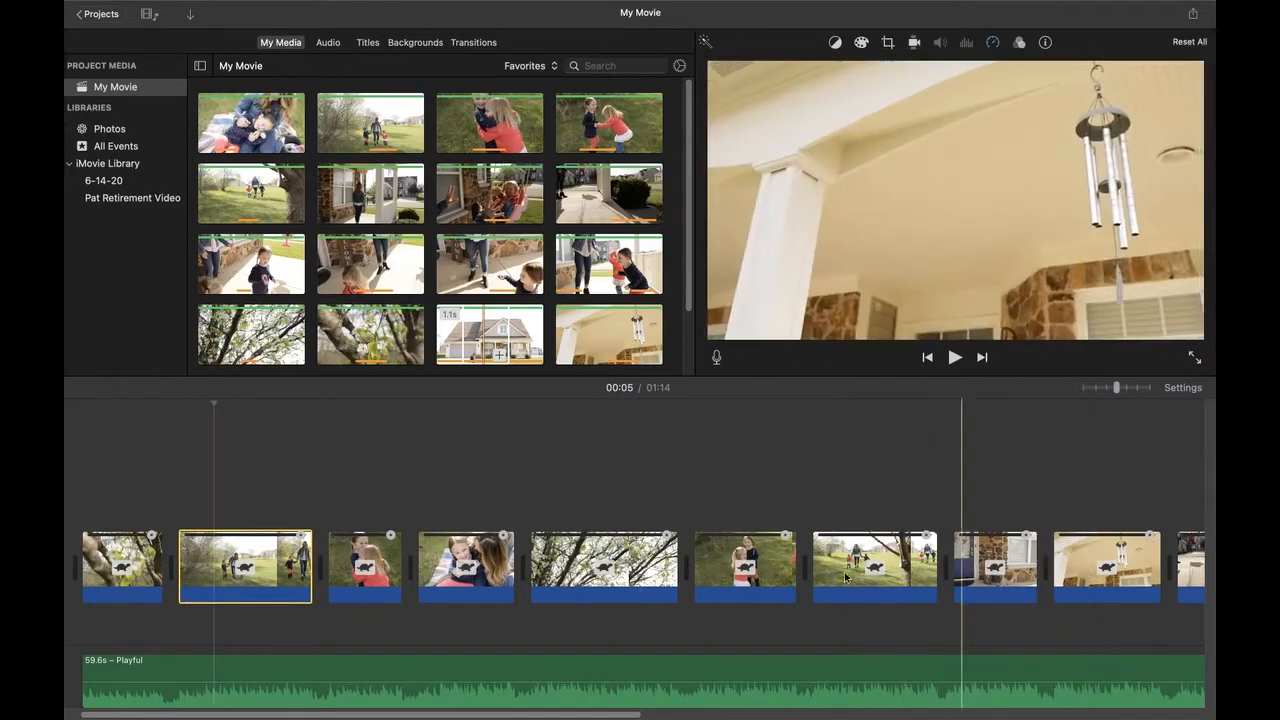
- Trim about 2 s off the start of the family walking clip and play it back from its new beginning
left_click_drag(183, 558, 213, 558)
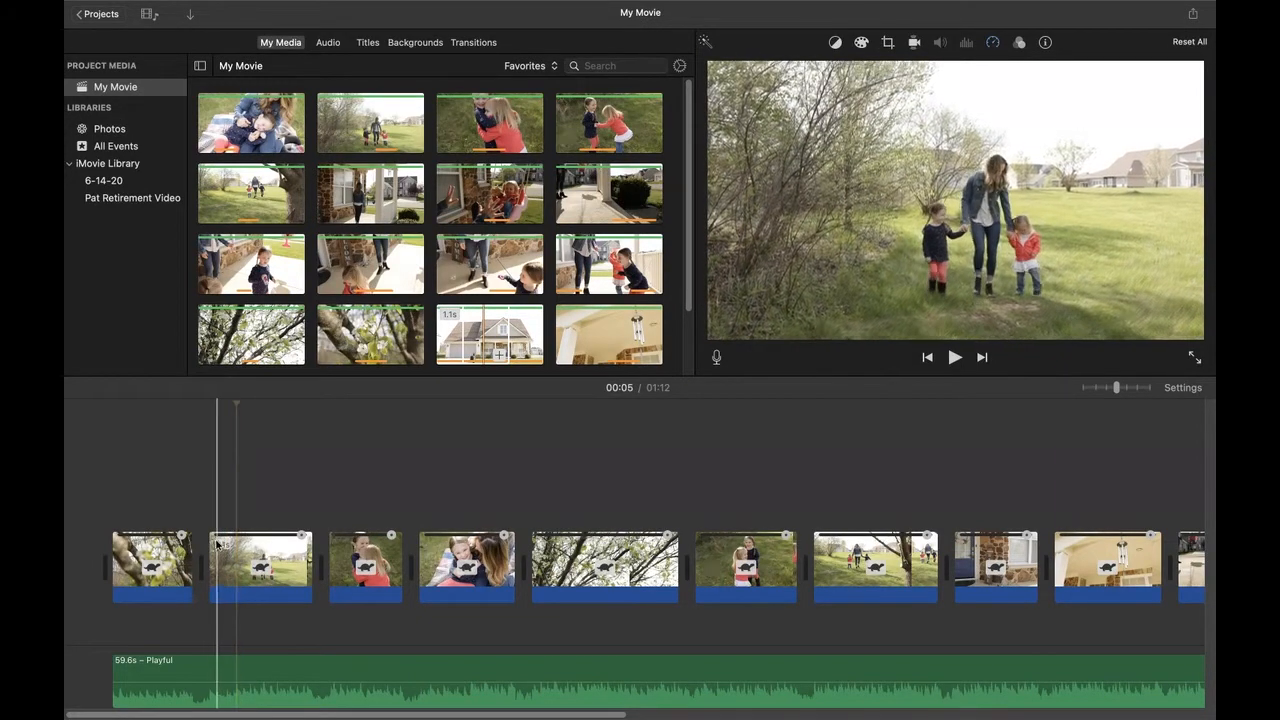
left_click_drag(209, 552, 213, 552)
left_click(212, 480)
left_click(955, 358)
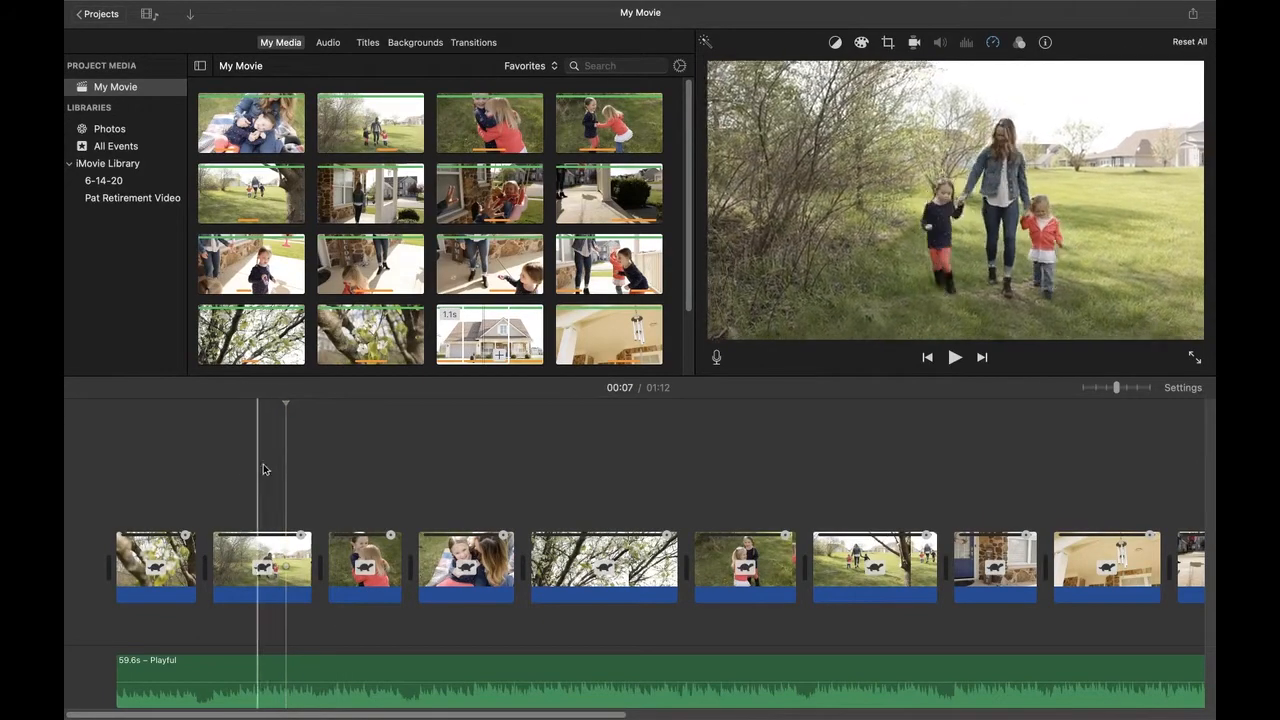
- Play back the rest of the family walking clip and trim about 1 s off its end
left_click(264, 466)
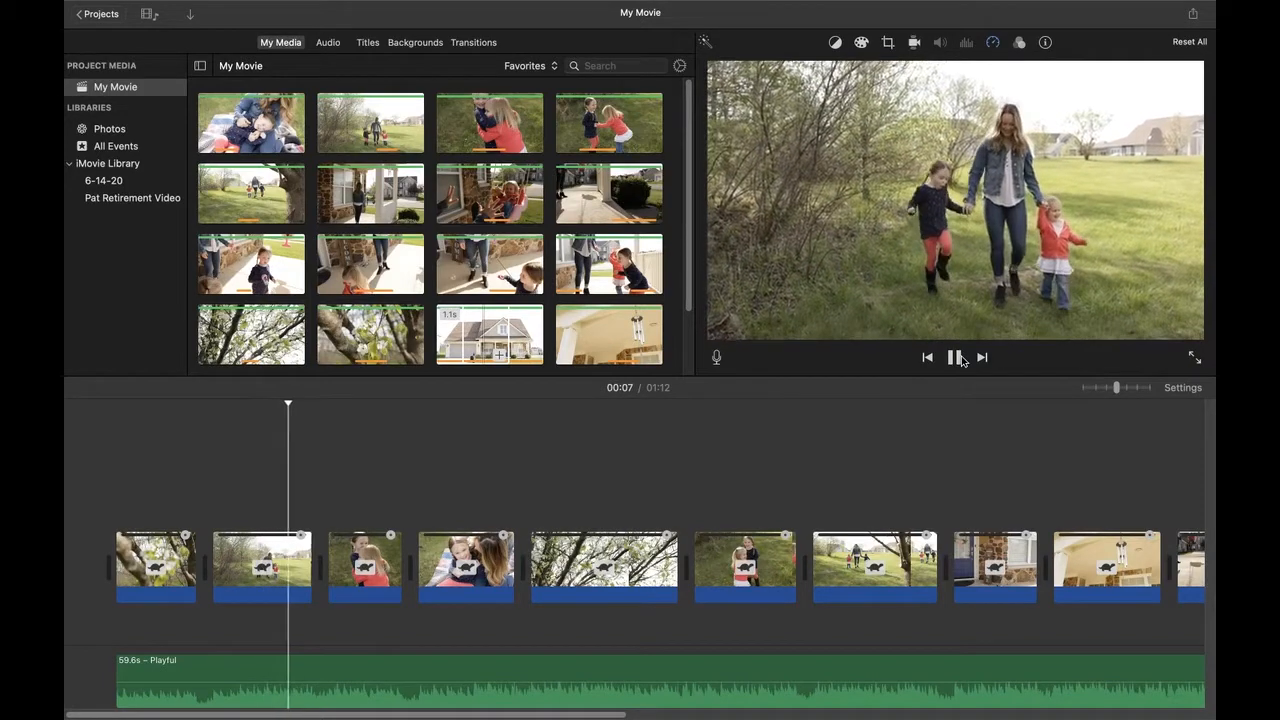
key("space")
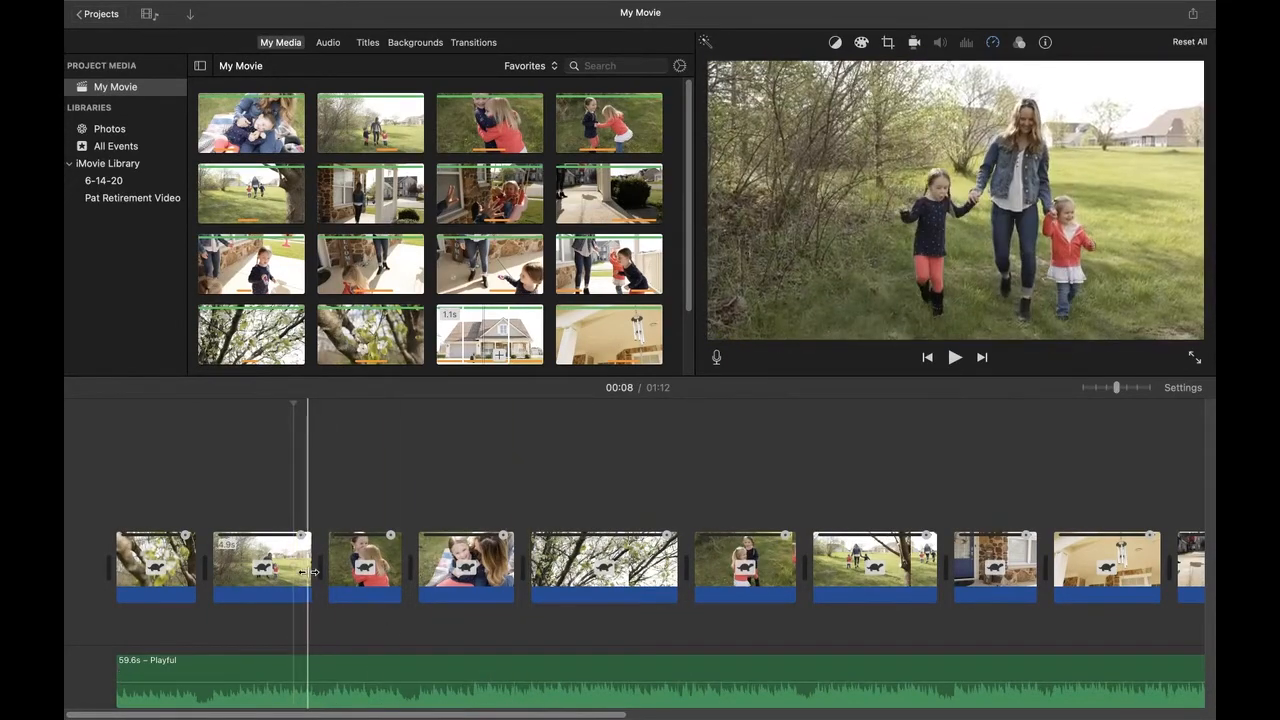
left_click_drag(310, 570, 294, 570)
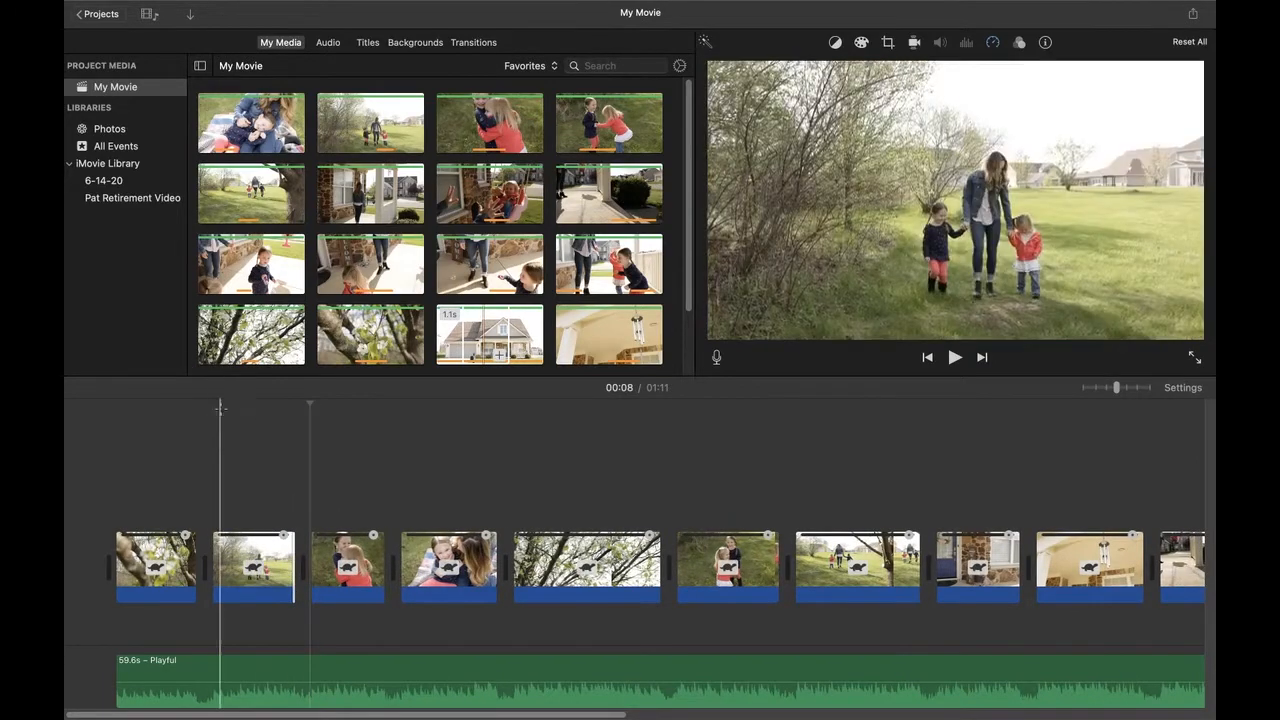
- Shorten the hugging girls clip by about 1 s, check its cut into the picnic blanket clip in playback, and select the blanket clip
left_click(955, 357)
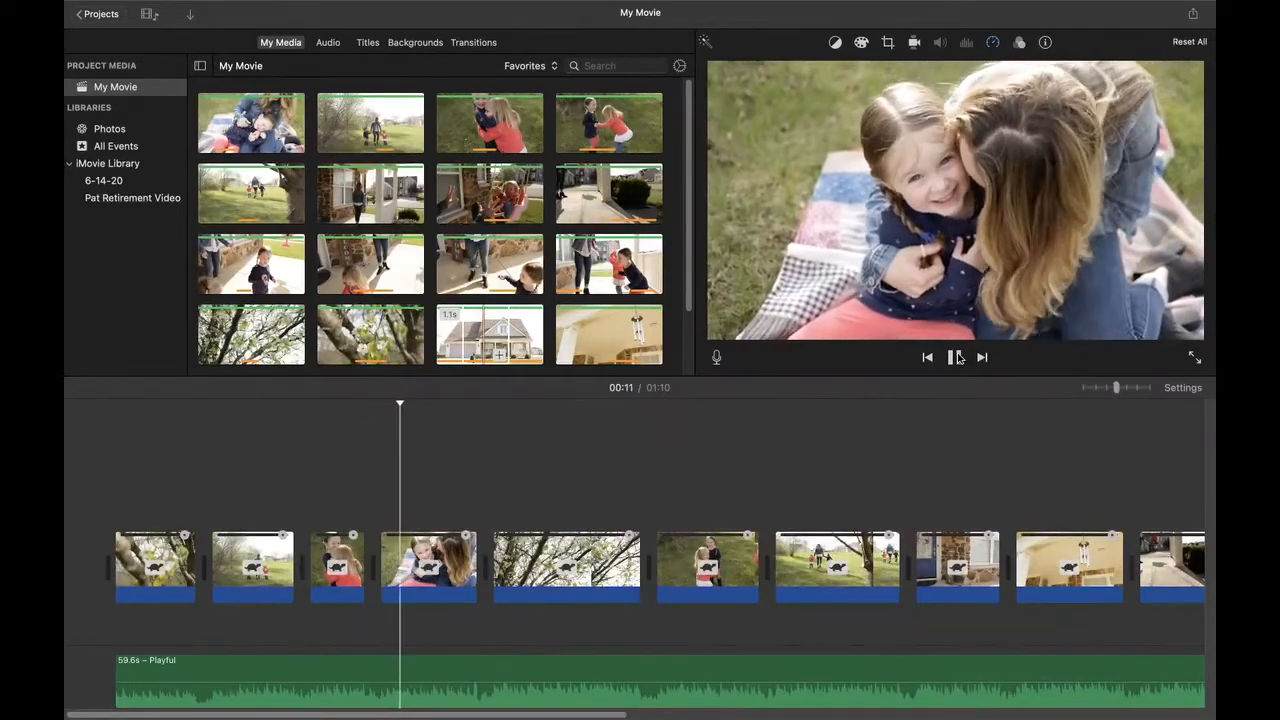
left_click(955, 357)
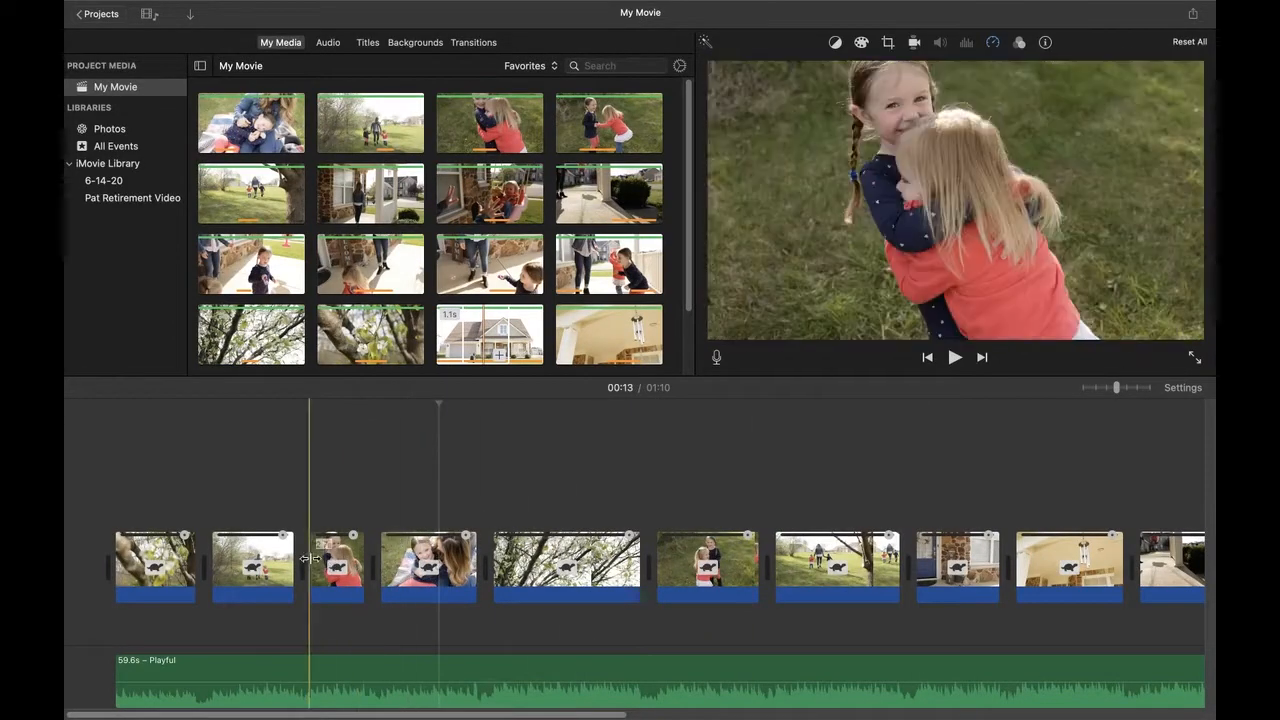
left_click(411, 556)
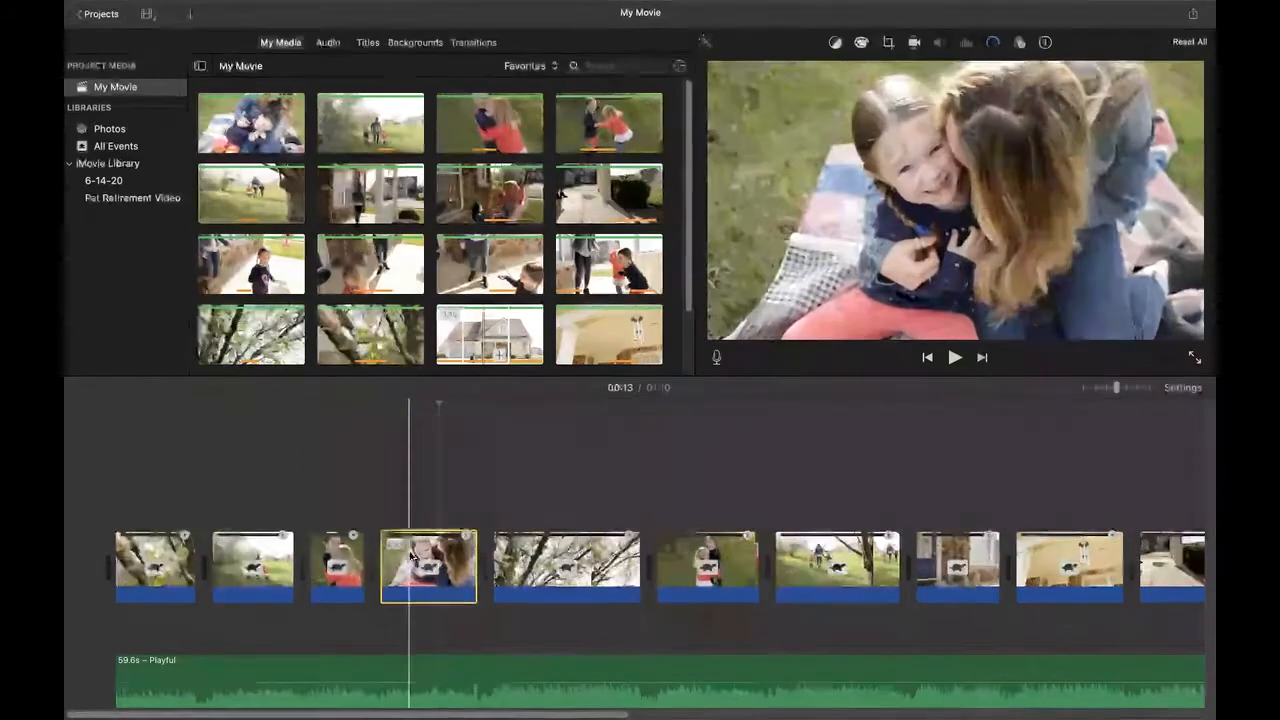
- Move the clip of the mother and daughter on the picnic blanket behind the blossoming branches clip and play the new order
left_click_drag(411, 556, 545, 566)
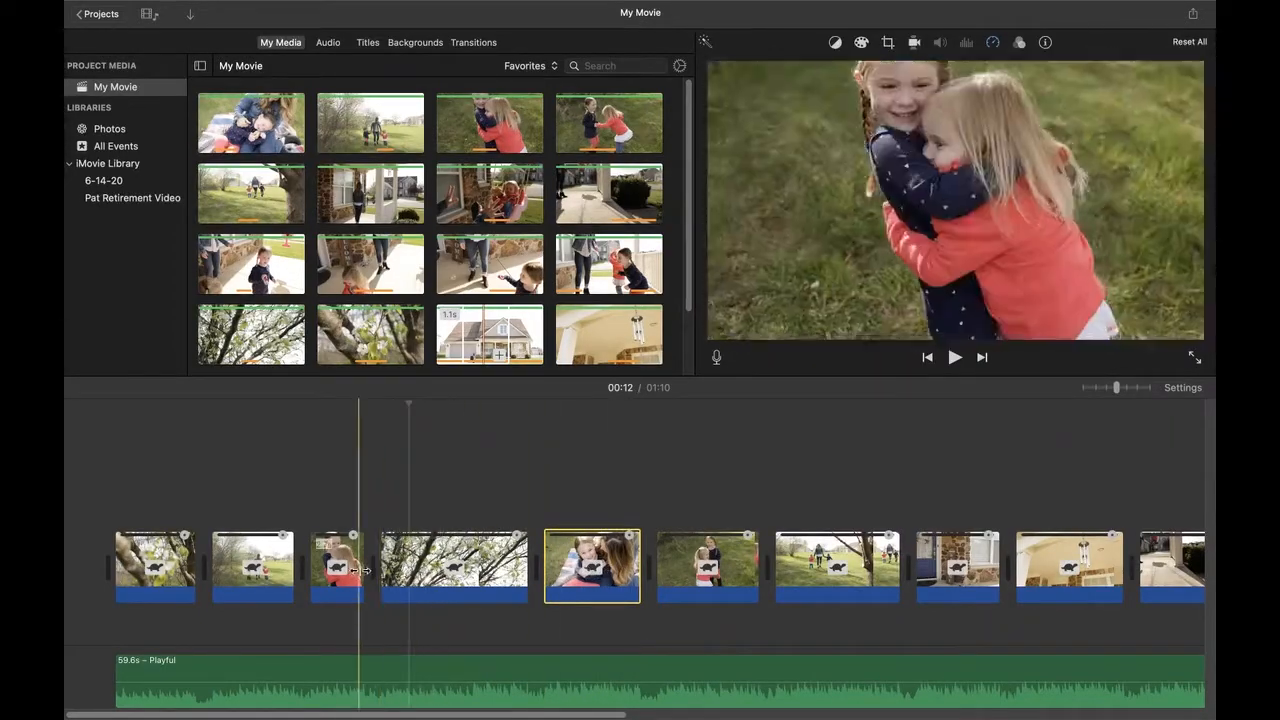
left_click(352, 413)
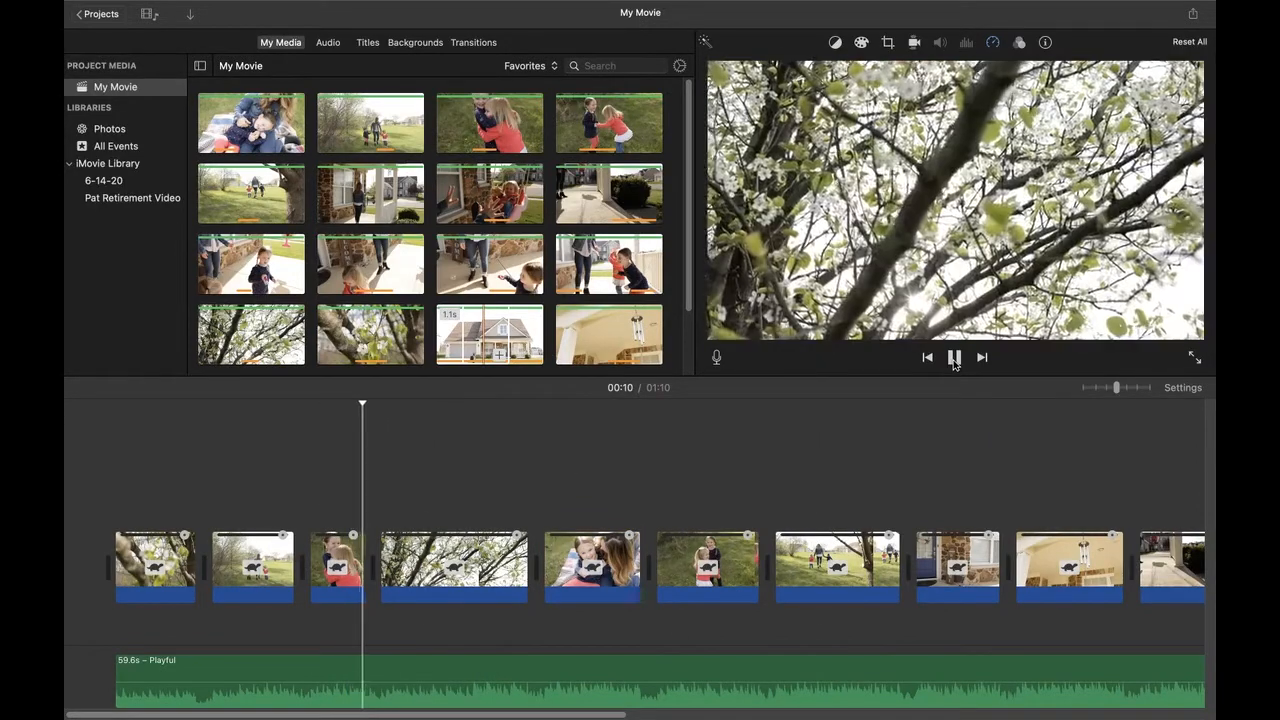
left_click(954, 358)
- Trim the ends of the blossoming branches clip and the mother-and-daughter blanket clip, playing the cuts to check them
left_click_drag(527, 565, 432, 562)
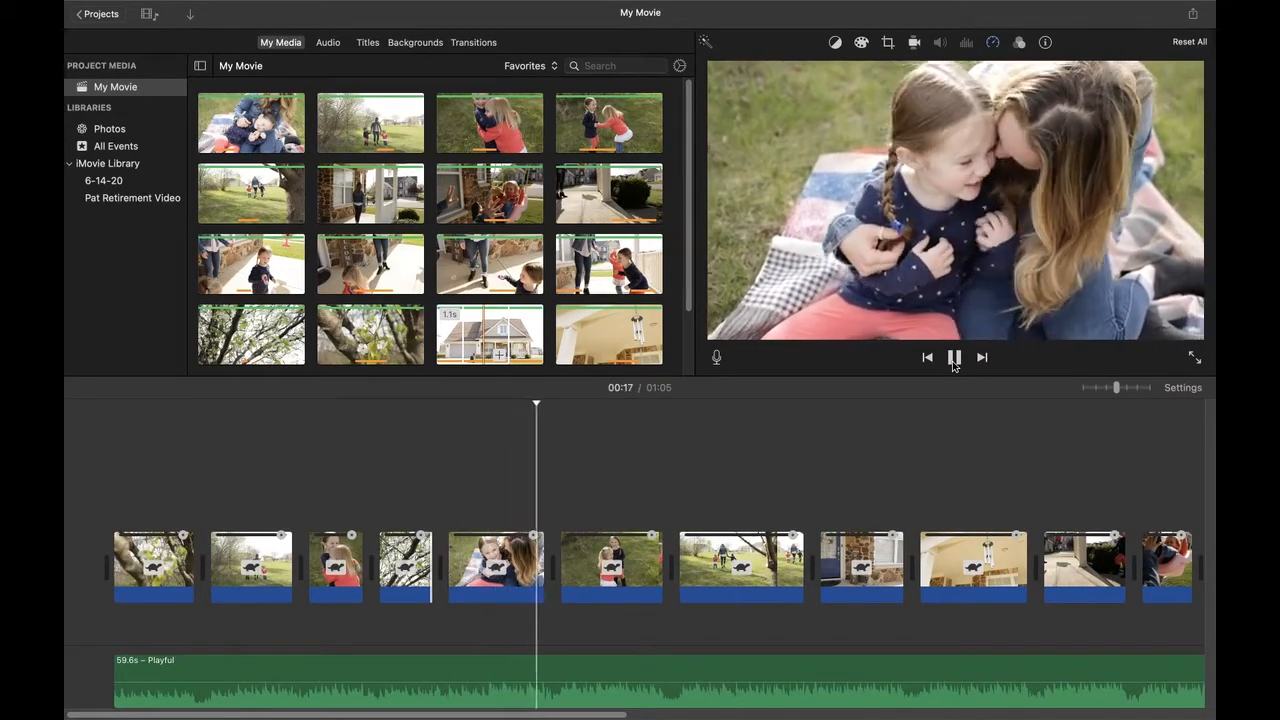
left_click(950, 368)
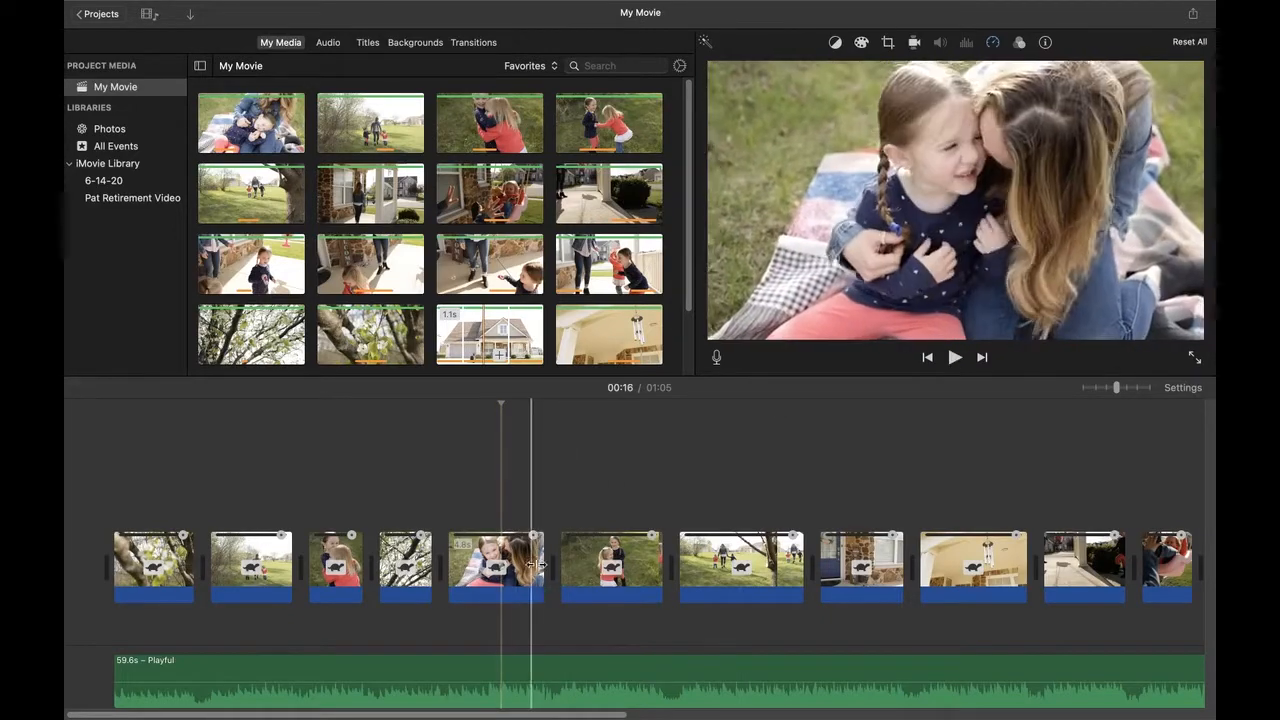
left_click_drag(541, 565, 501, 563)
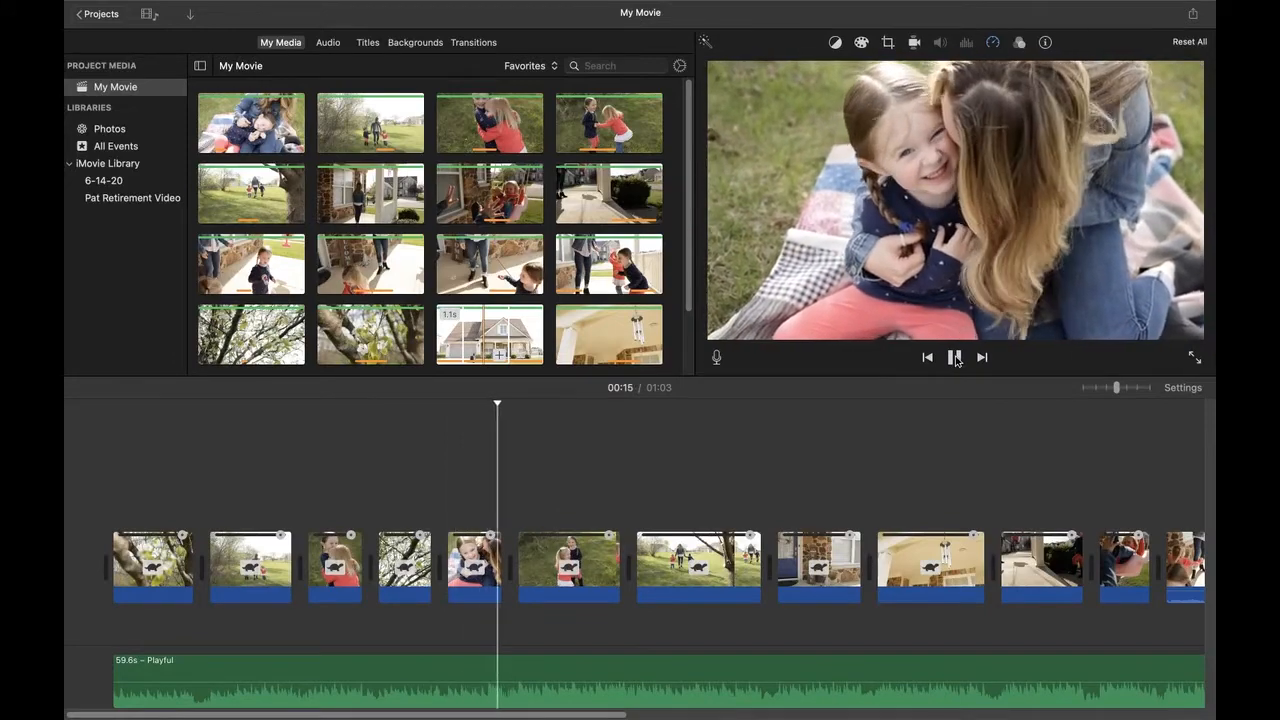
left_click(956, 361)
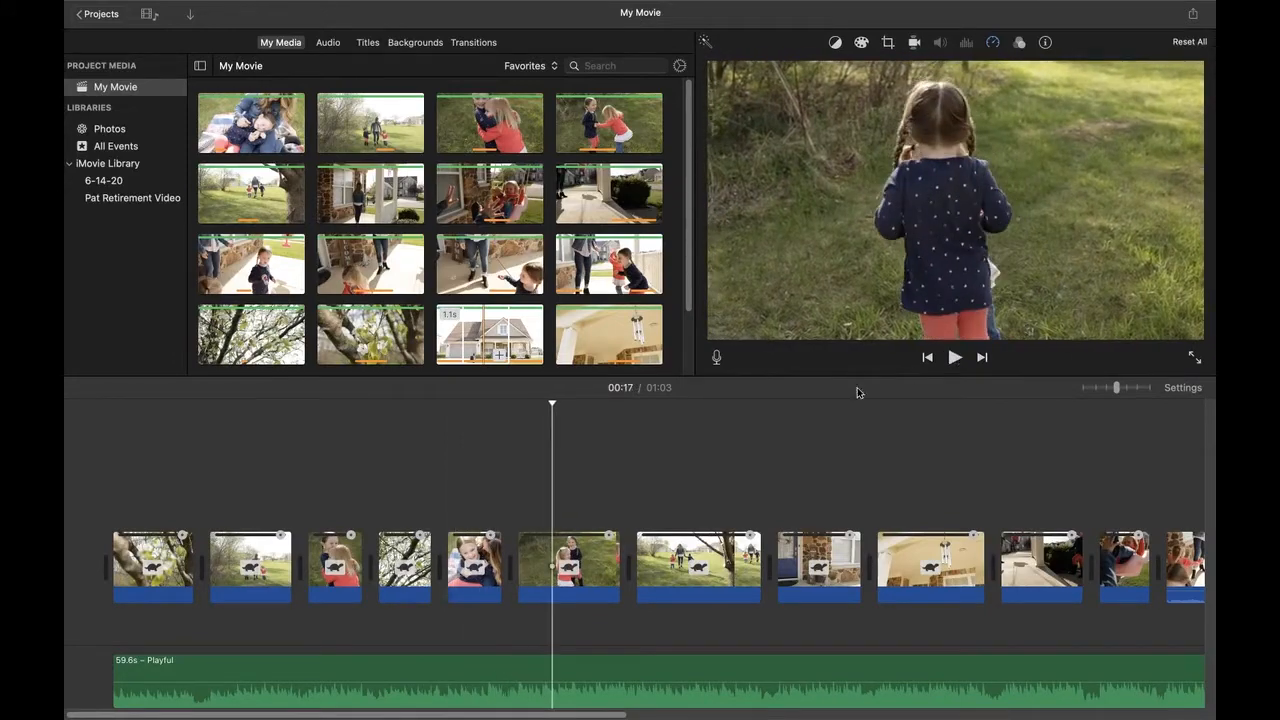
- Play on from the blanket clip, trim the start of the family walking across the grass clip, and play the result
left_click(494, 452)
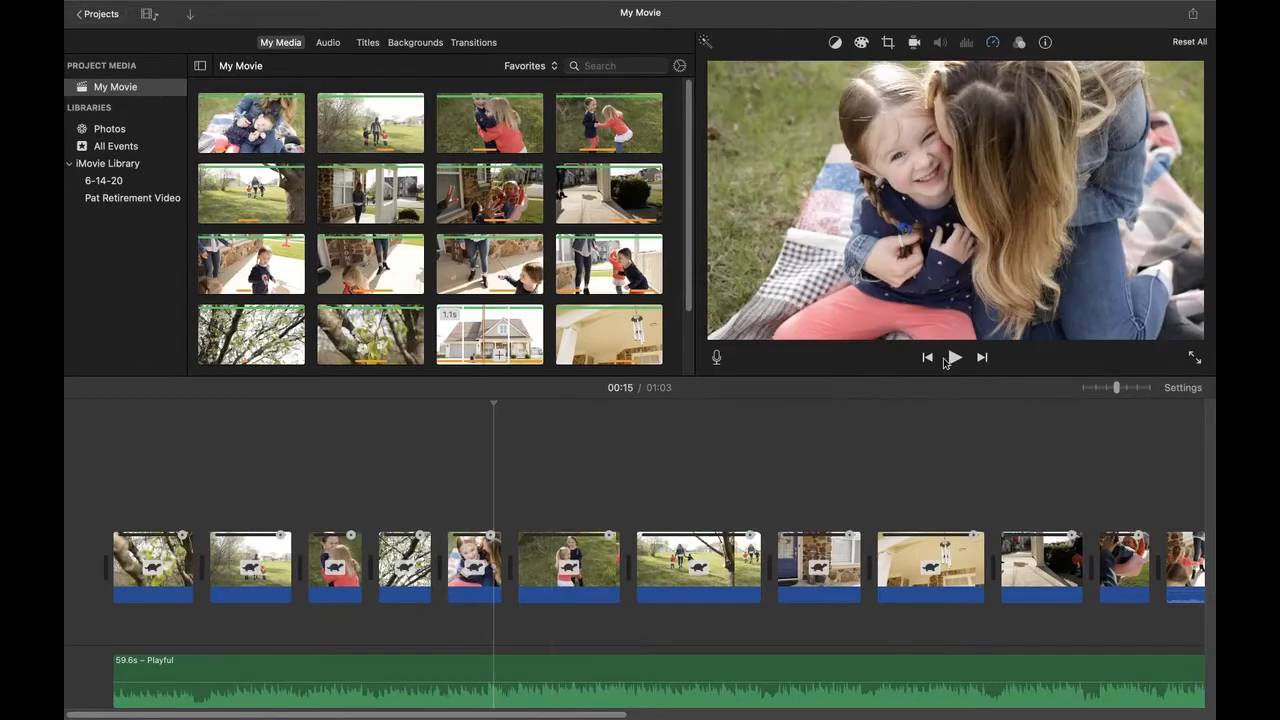
left_click(954, 358)
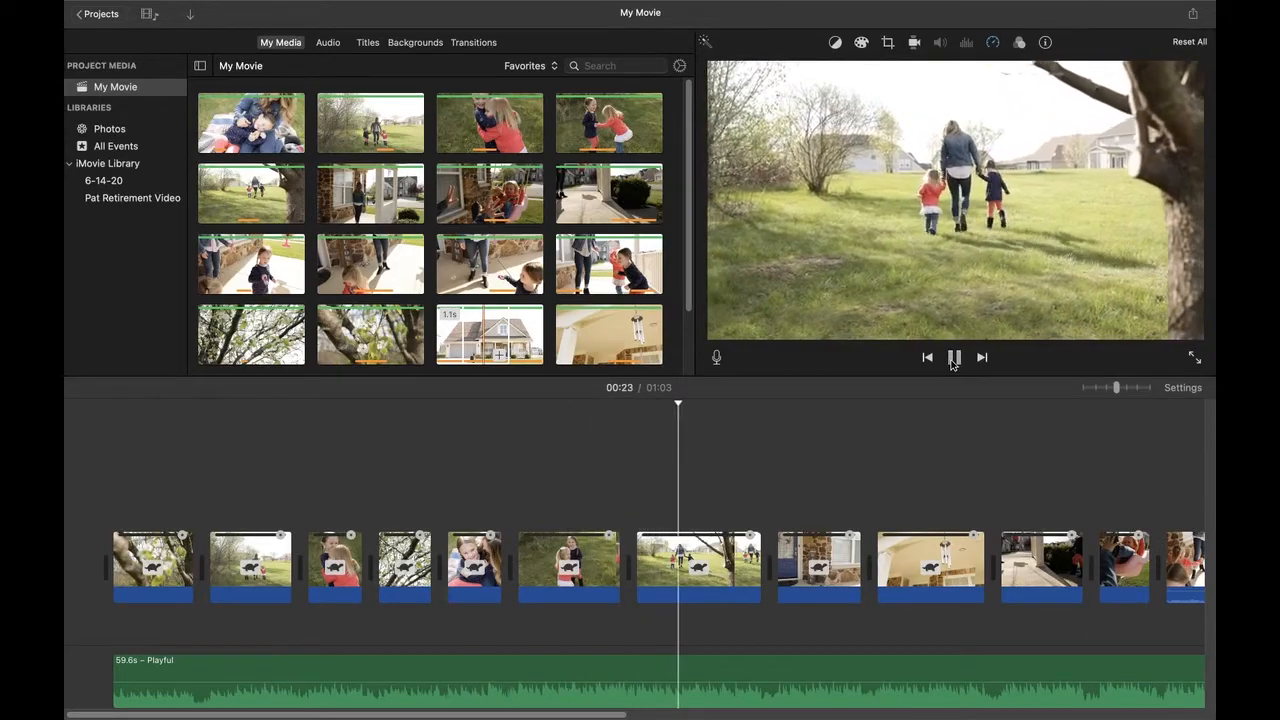
left_click(953, 357)
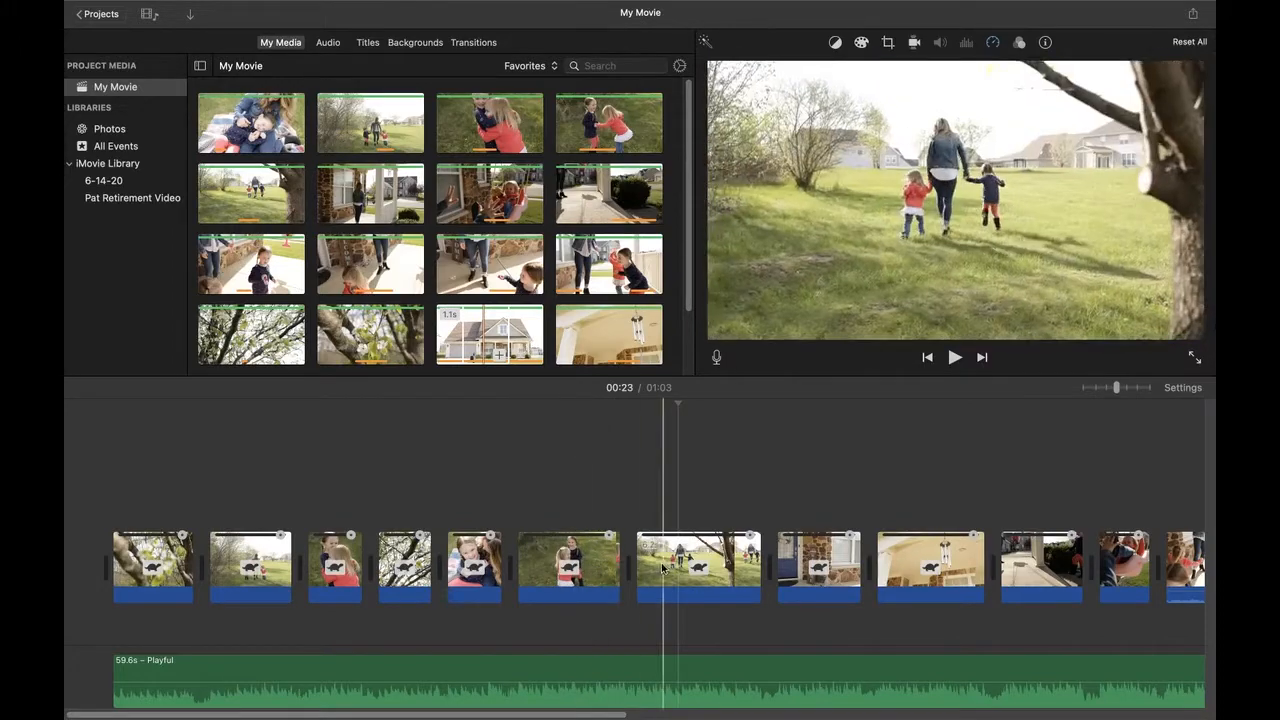
left_click_drag(635, 568, 681, 546)
left_click(686, 480)
left_click(955, 357)
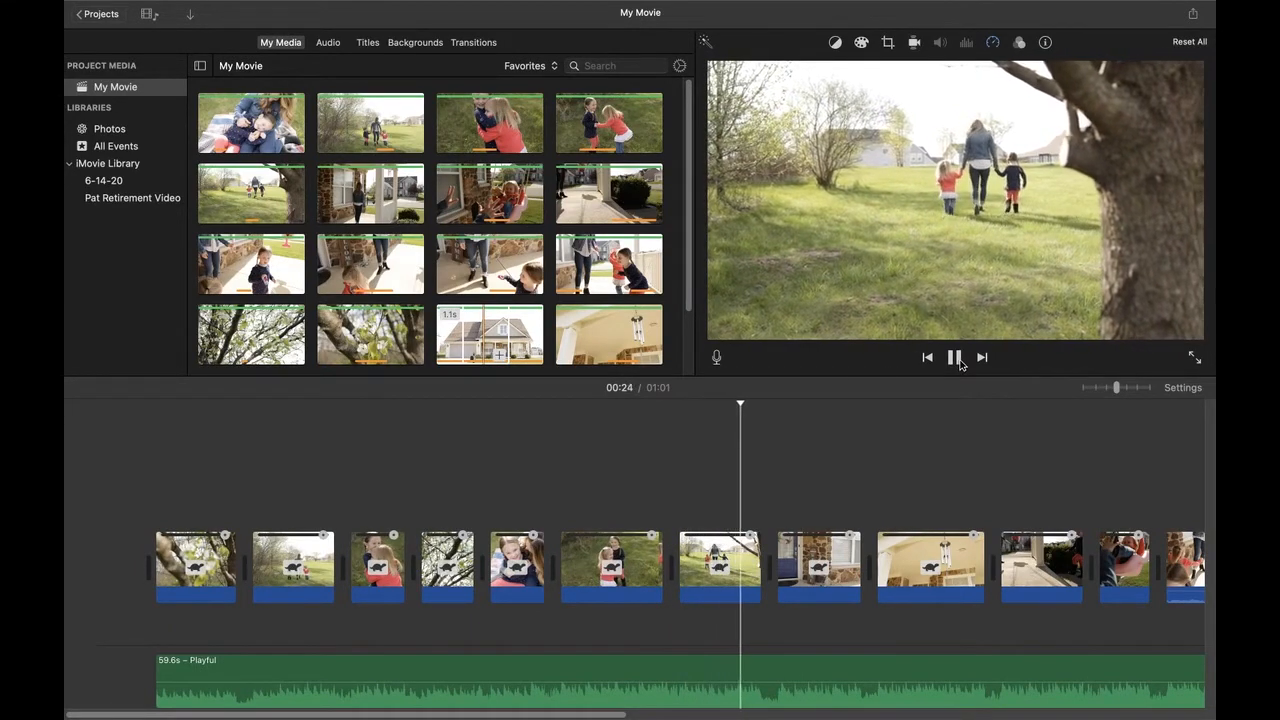
left_click(955, 357)
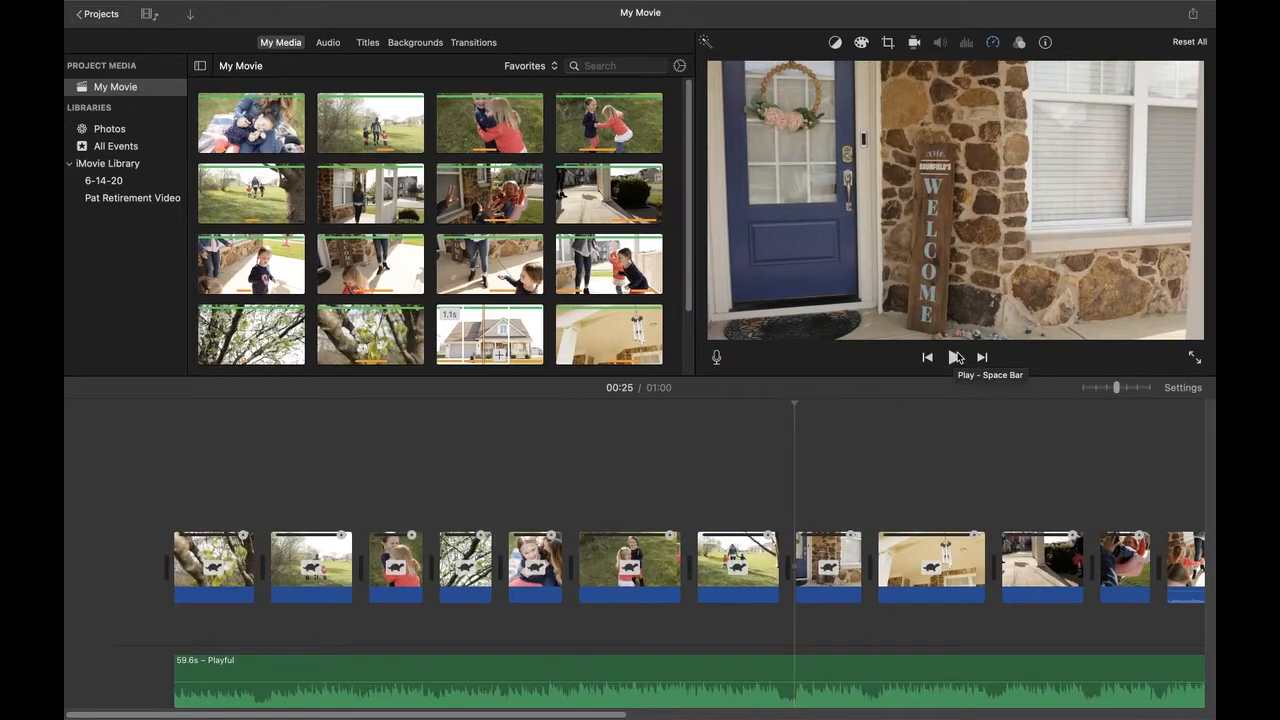
- Extend the end of the blue front door clip slightly and play its cut into the wind chime clip
left_click(955, 357)
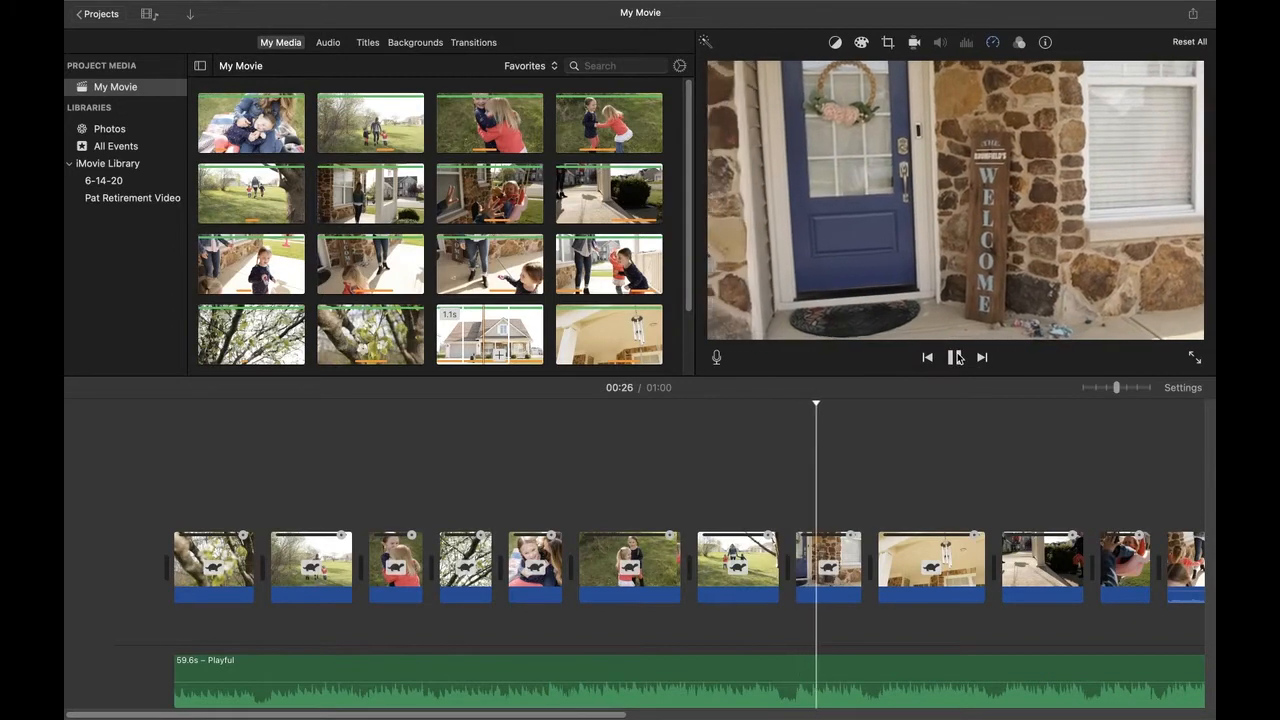
left_click(957, 358)
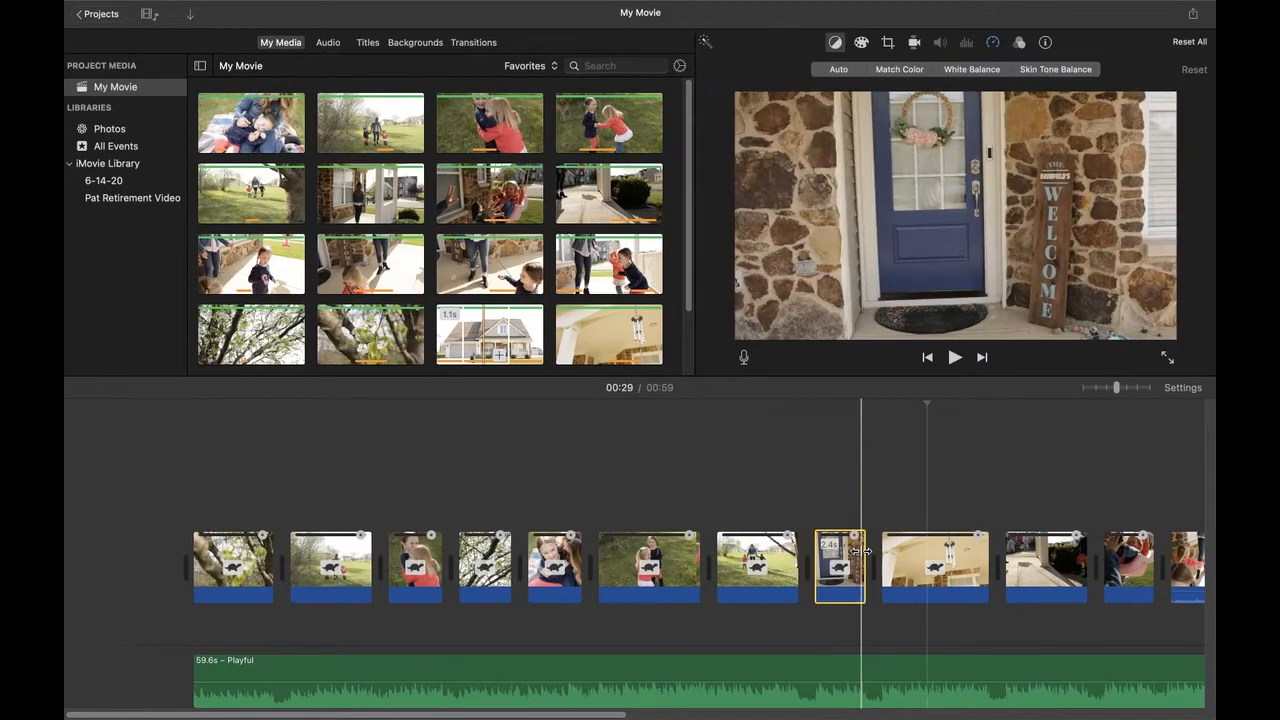
left_click_drag(863, 552, 875, 552)
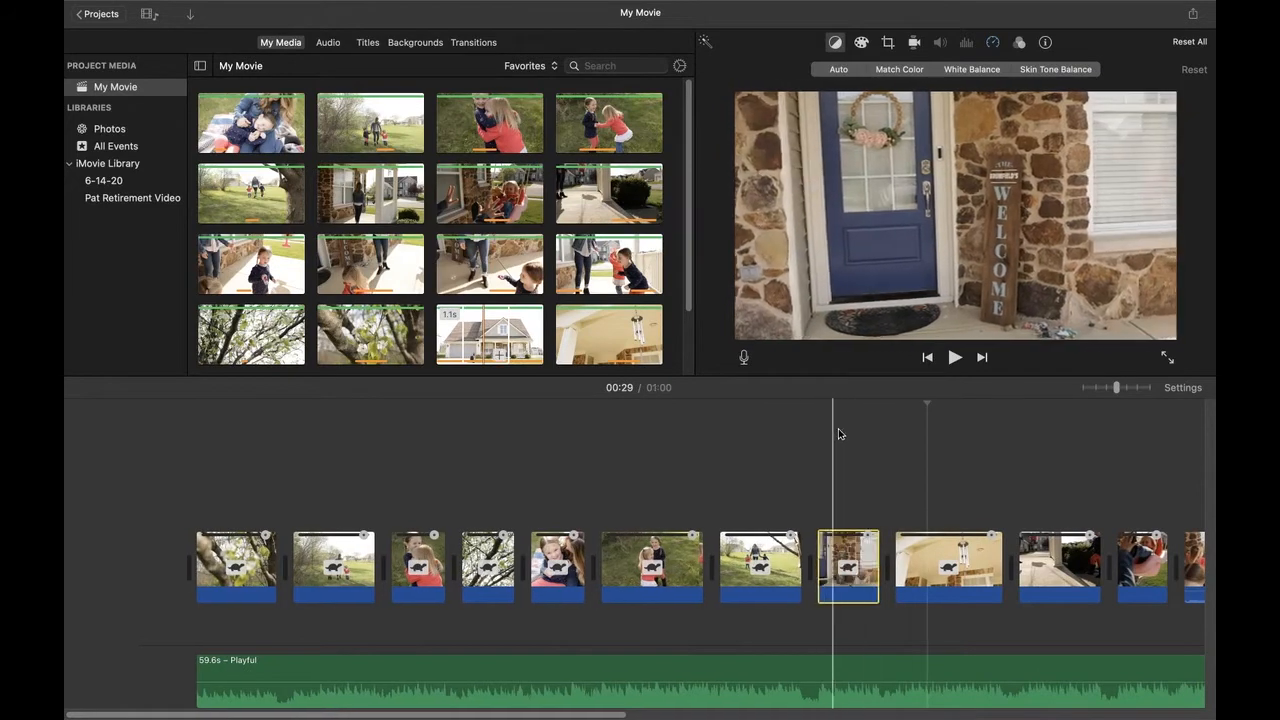
left_click(955, 358)
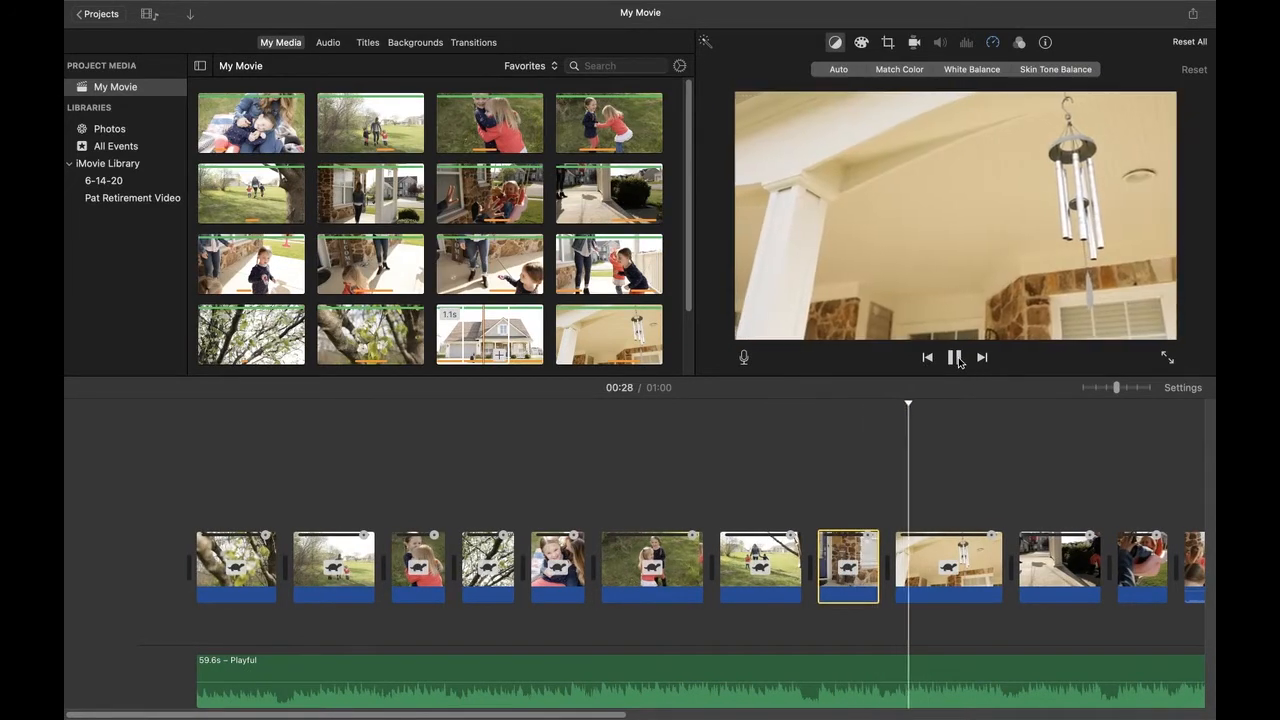
left_click(955, 358)
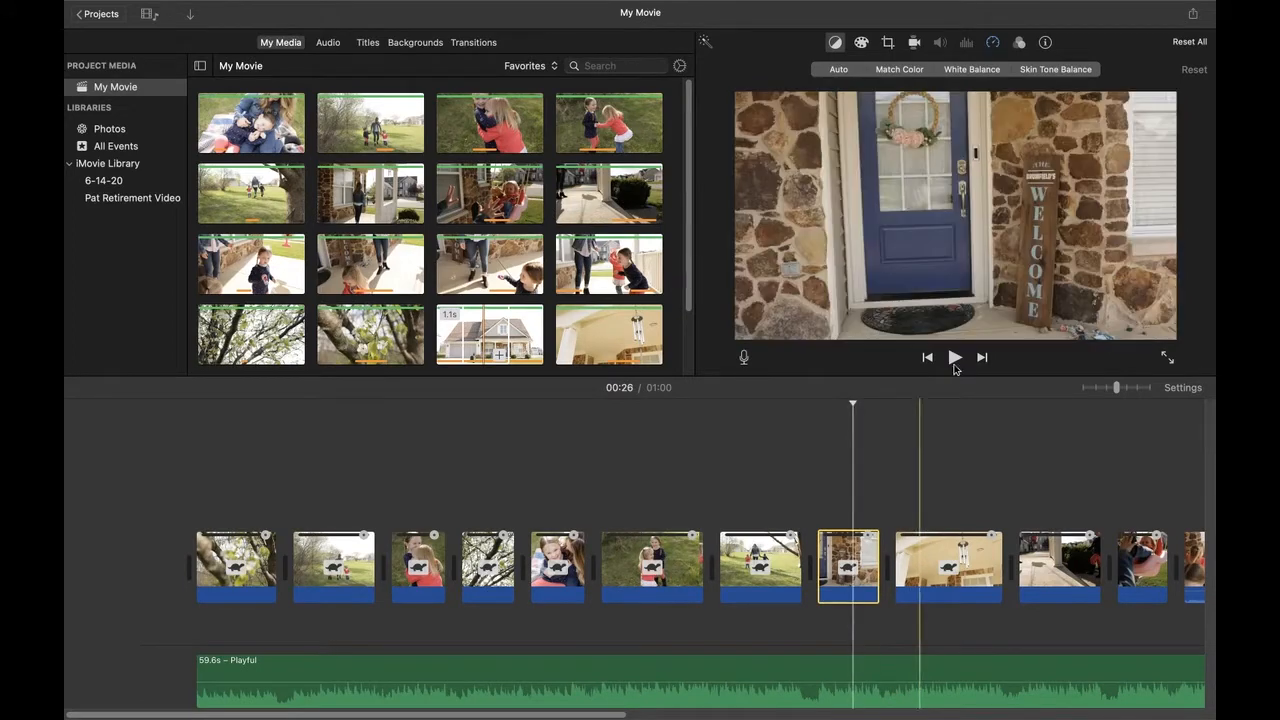
left_click(955, 358)
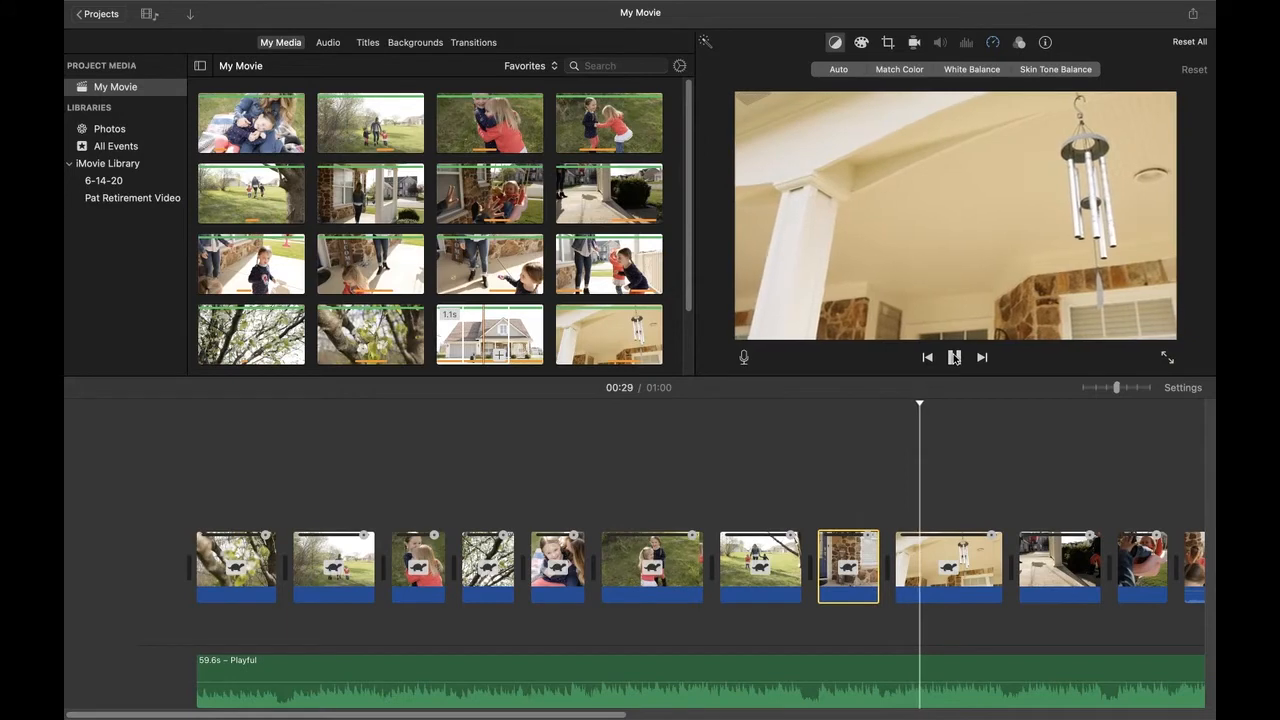
left_click(955, 358)
- Shorten the wind chime clip from its end and play through the porch clip that follows it
left_click_drag(999, 557, 972, 557)
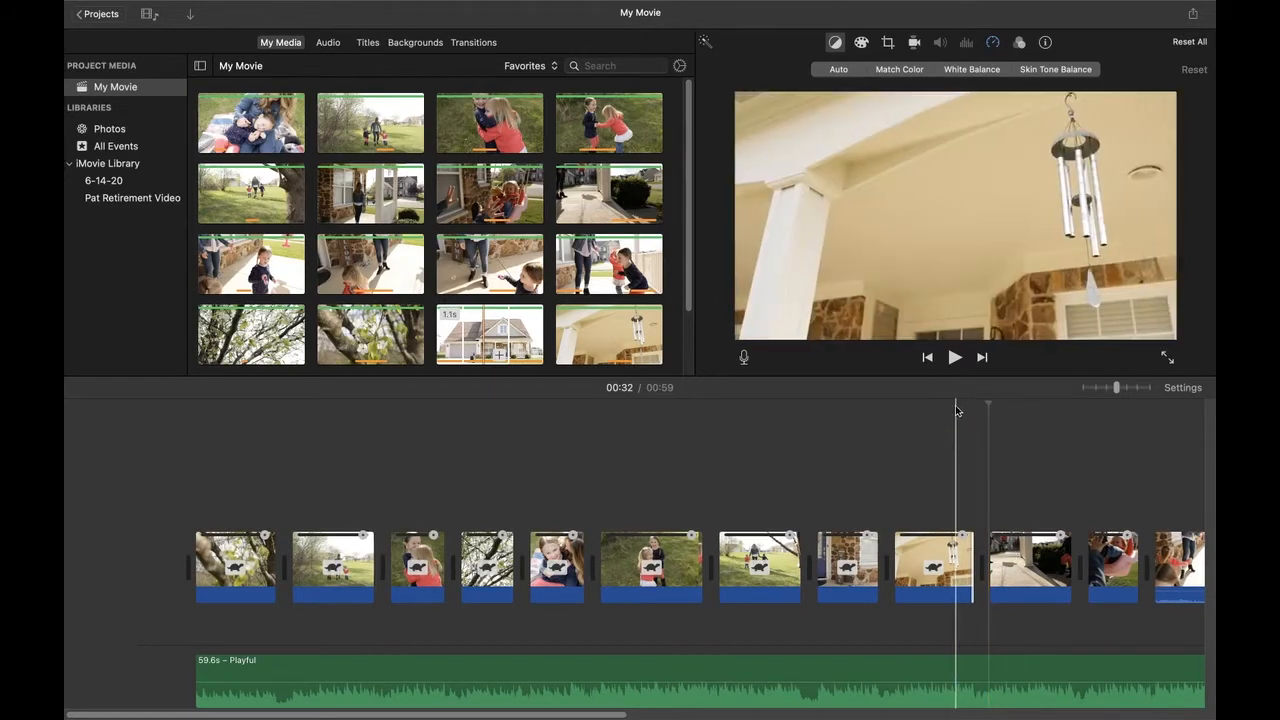
left_click(977, 558)
left_click_drag(975, 558, 975, 557)
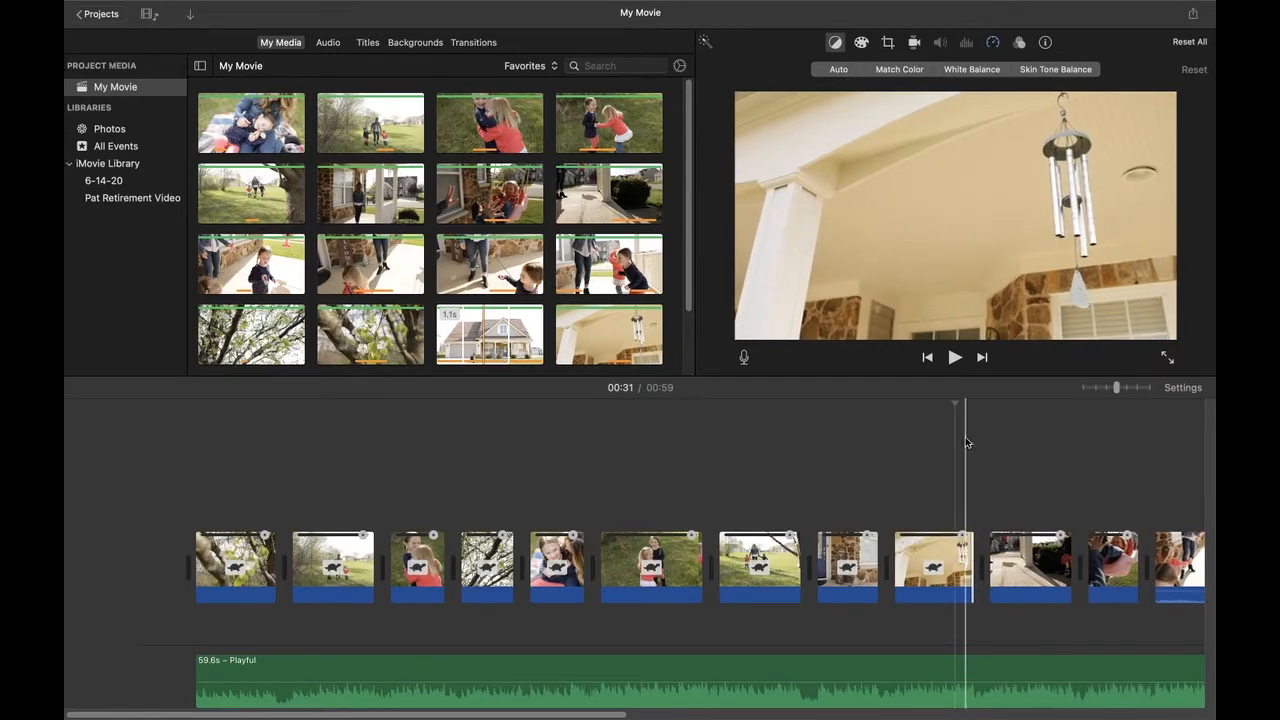
left_click(955, 358)
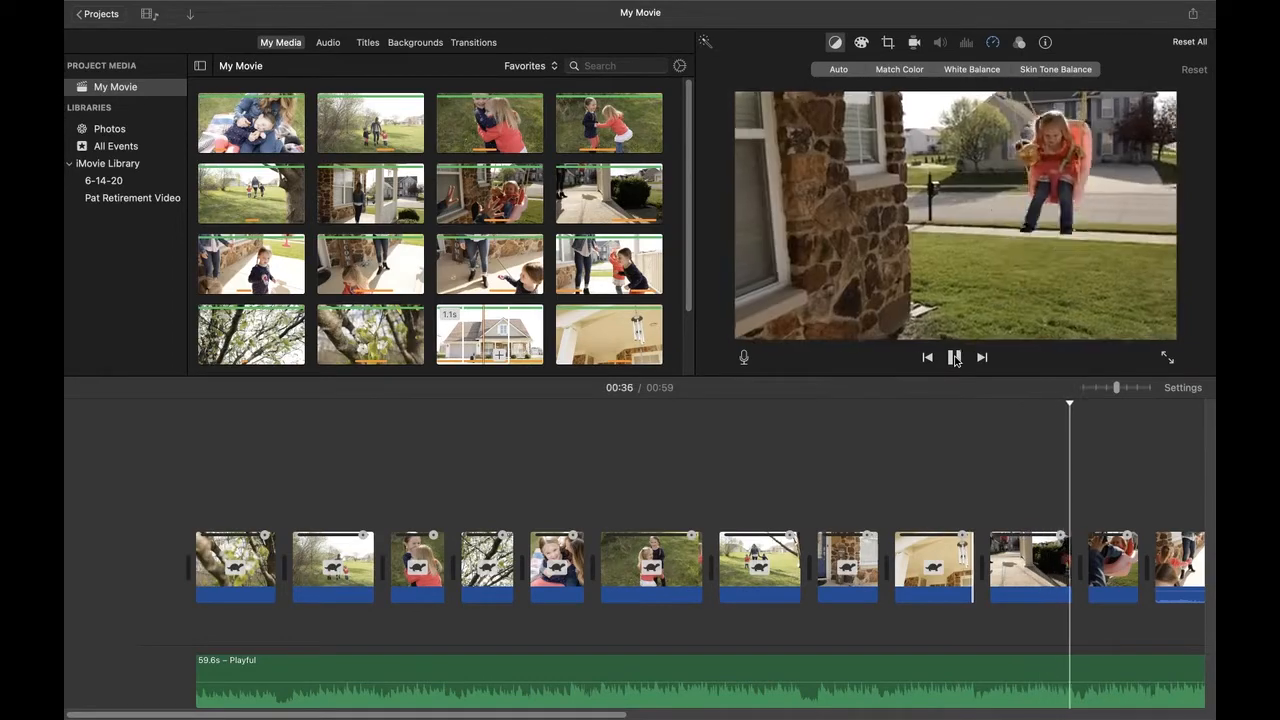
left_click(956, 360)
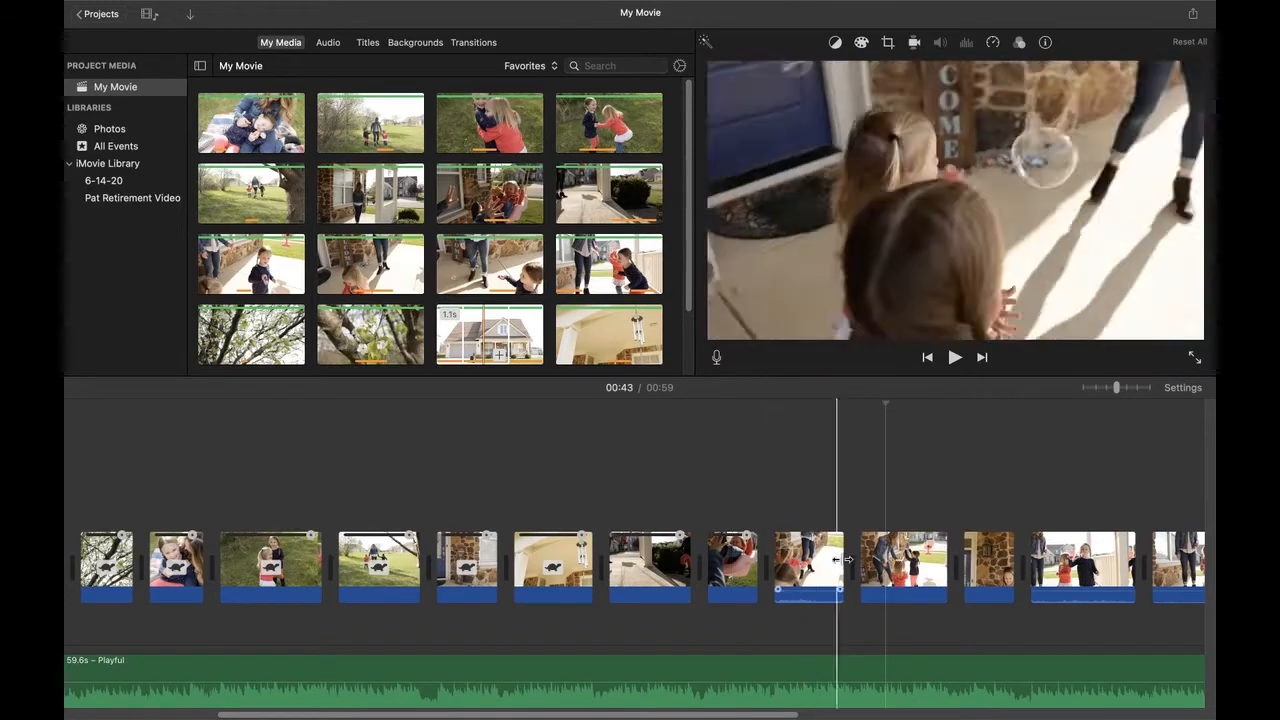
- Play the house exterior clip at the end of the timeline and delete it
scroll(850, 555, "right", 3)
scroll(857, 557, "right", 3)
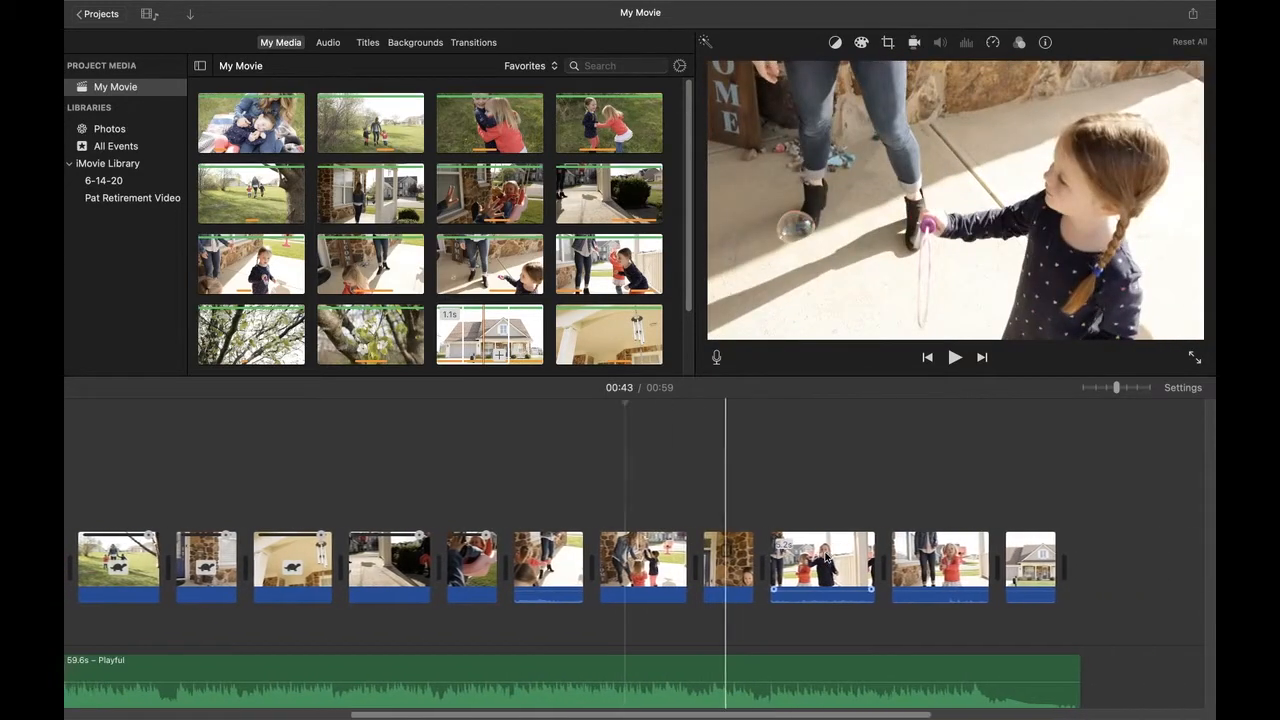
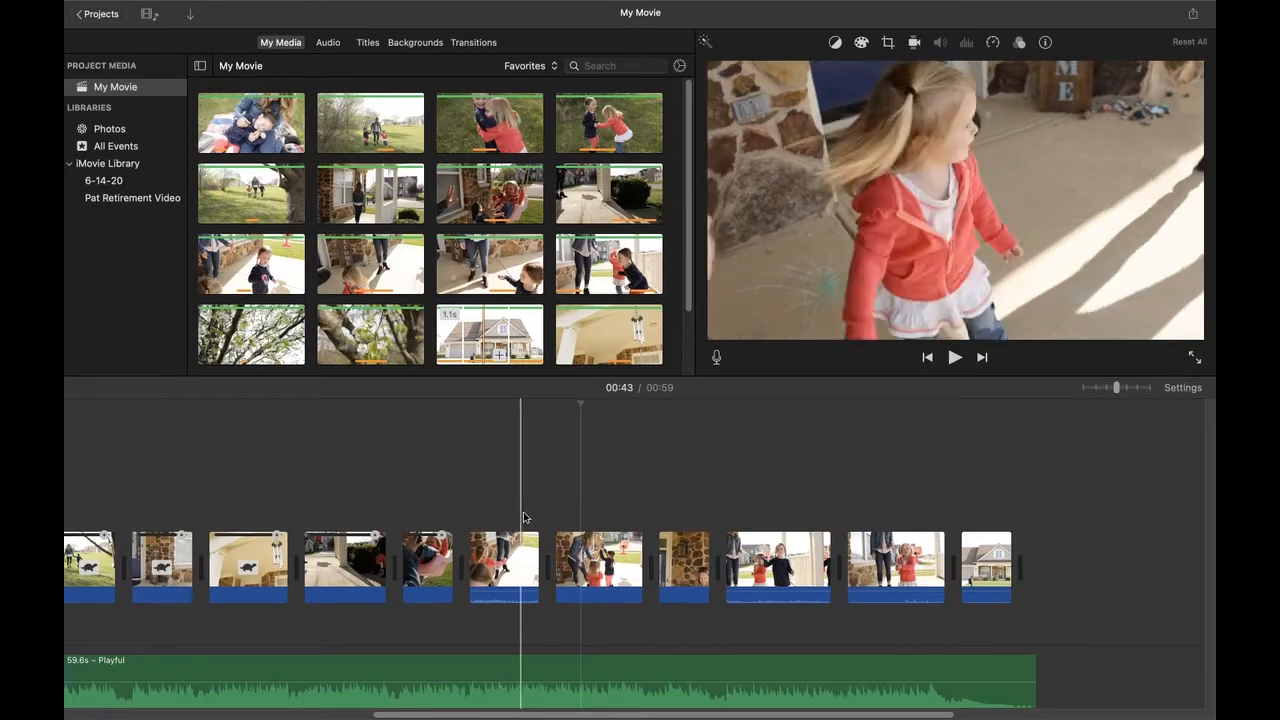
left_click(966, 568)
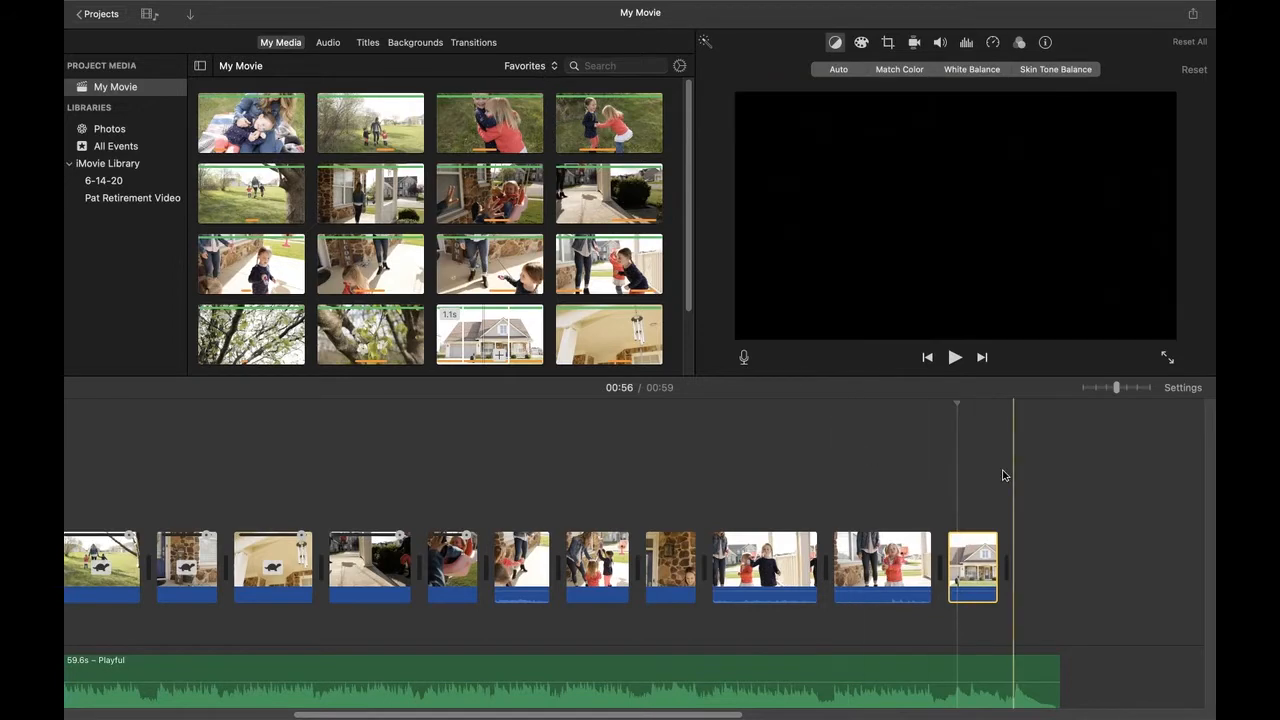
left_click(953, 491)
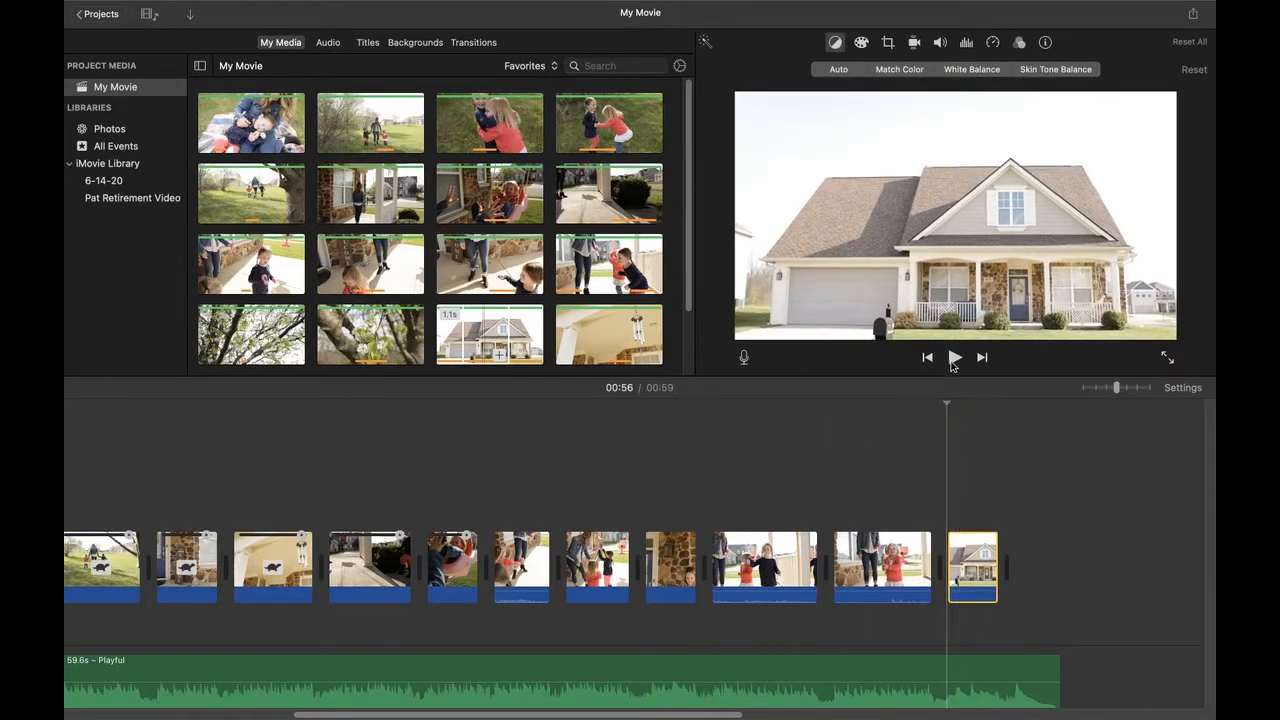
left_click(953, 360)
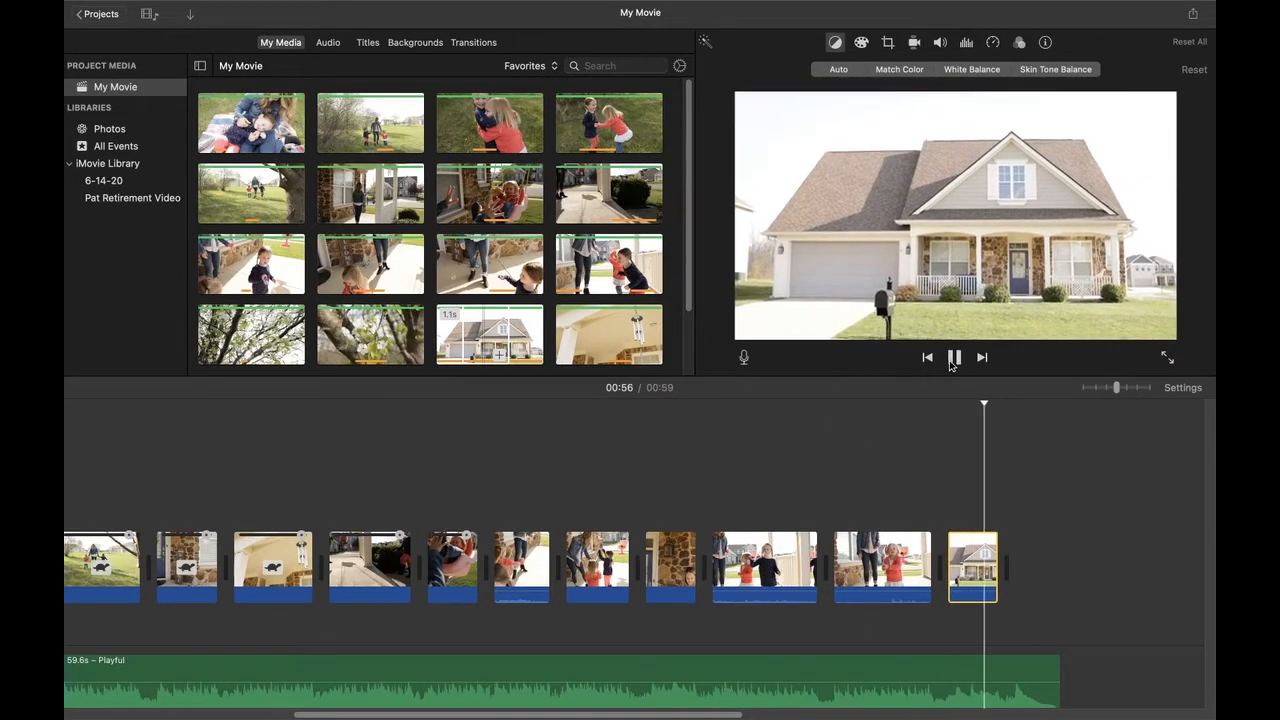
left_click(972, 555)
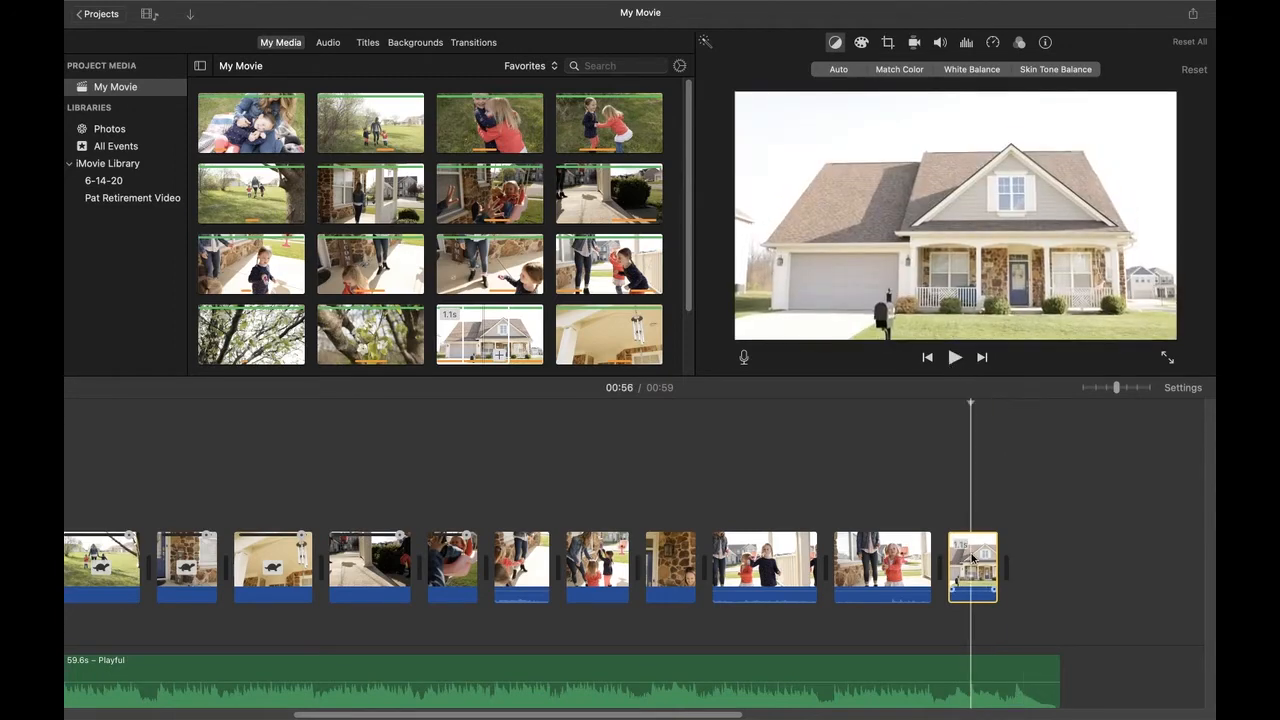
key("Delete")
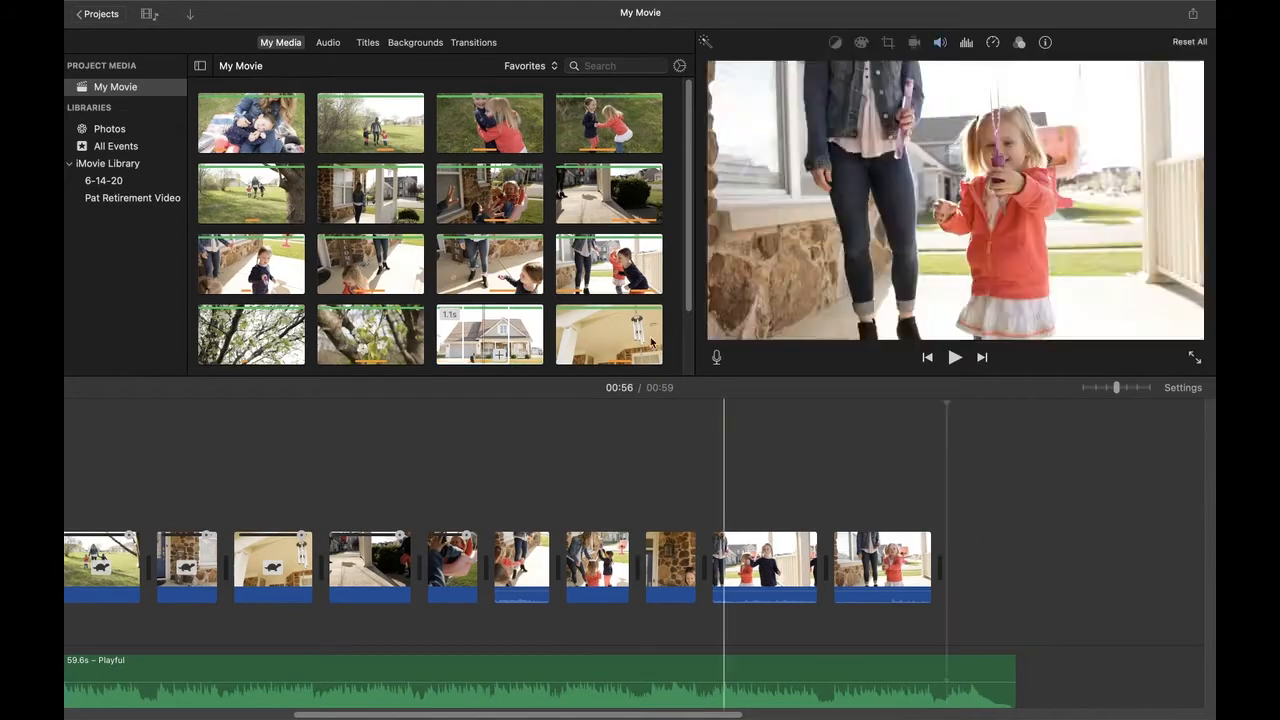
- Show all clips in the browser, add a range of about 3.2 s from the 11.8 s house clip to the timeline's end, and play it
left_click(553, 68)
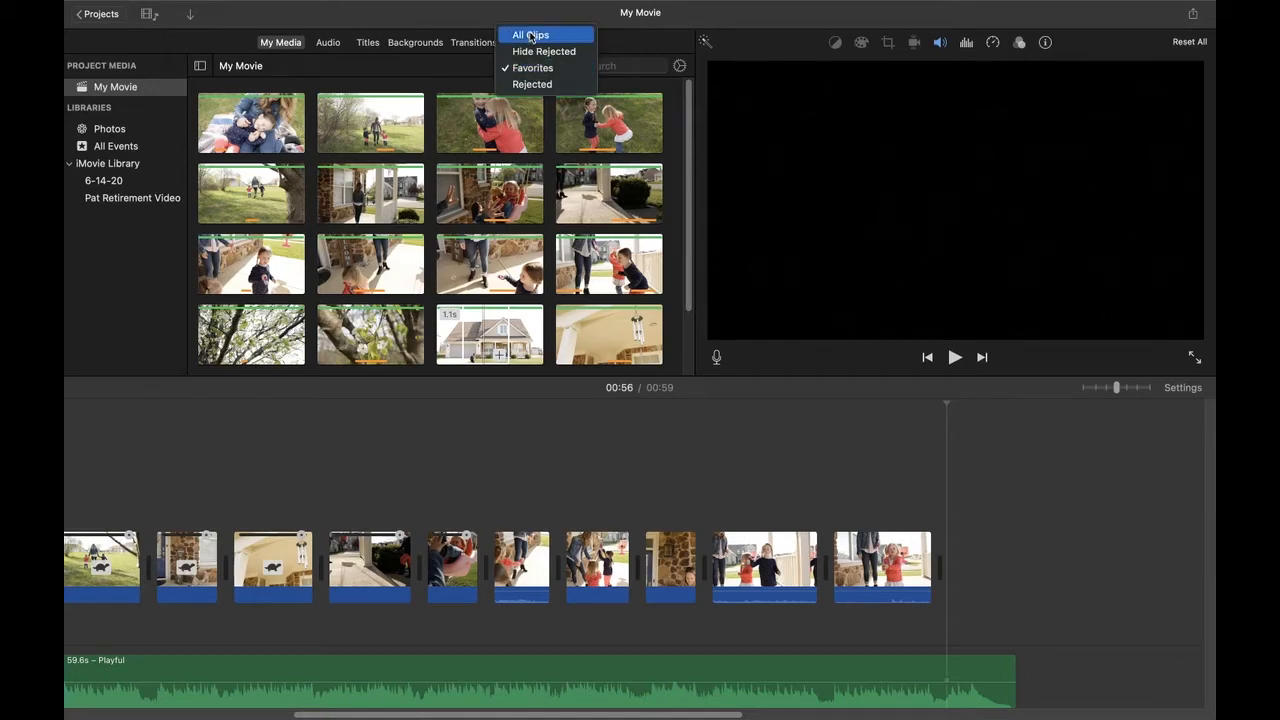
left_click(533, 36)
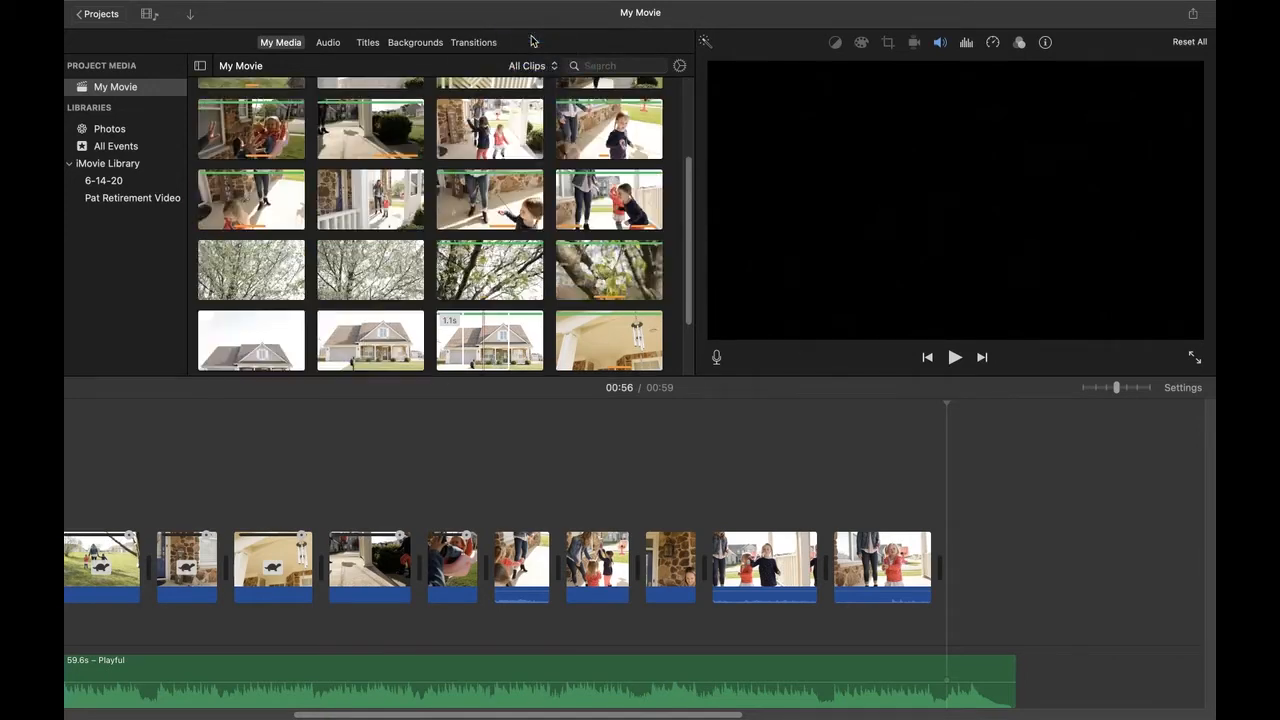
left_click(540, 343)
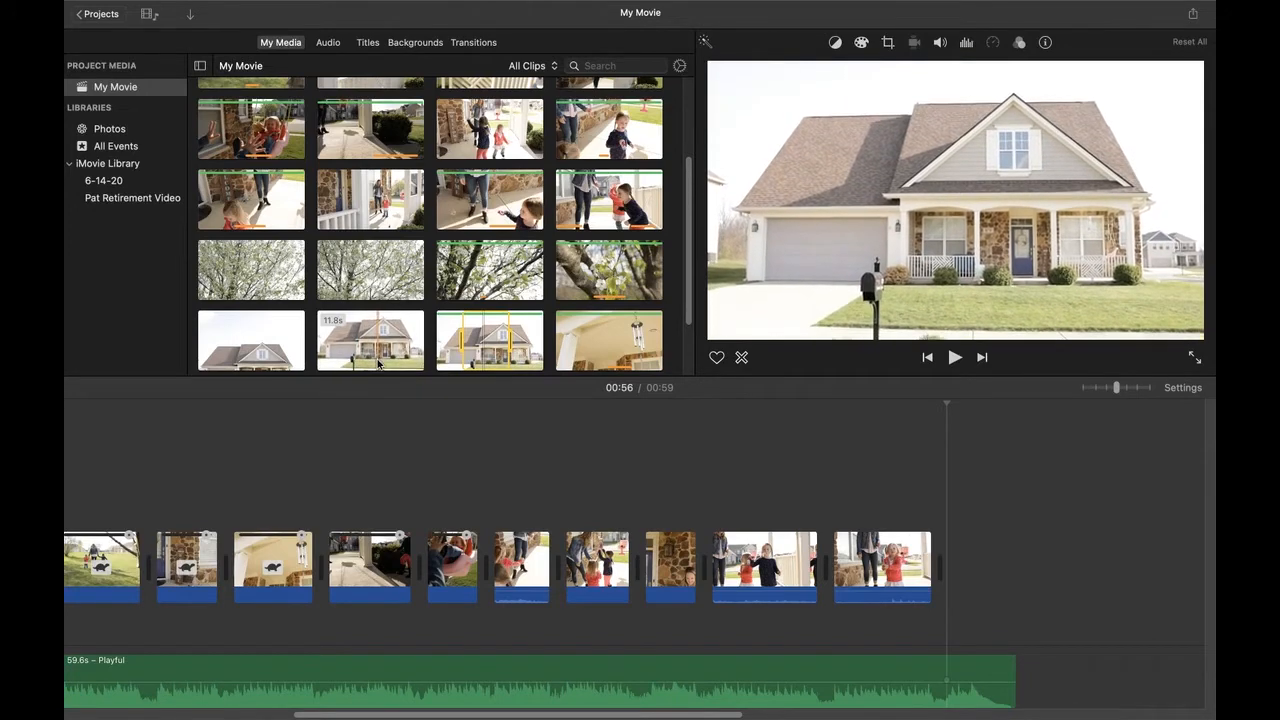
left_click_drag(384, 345, 355, 345)
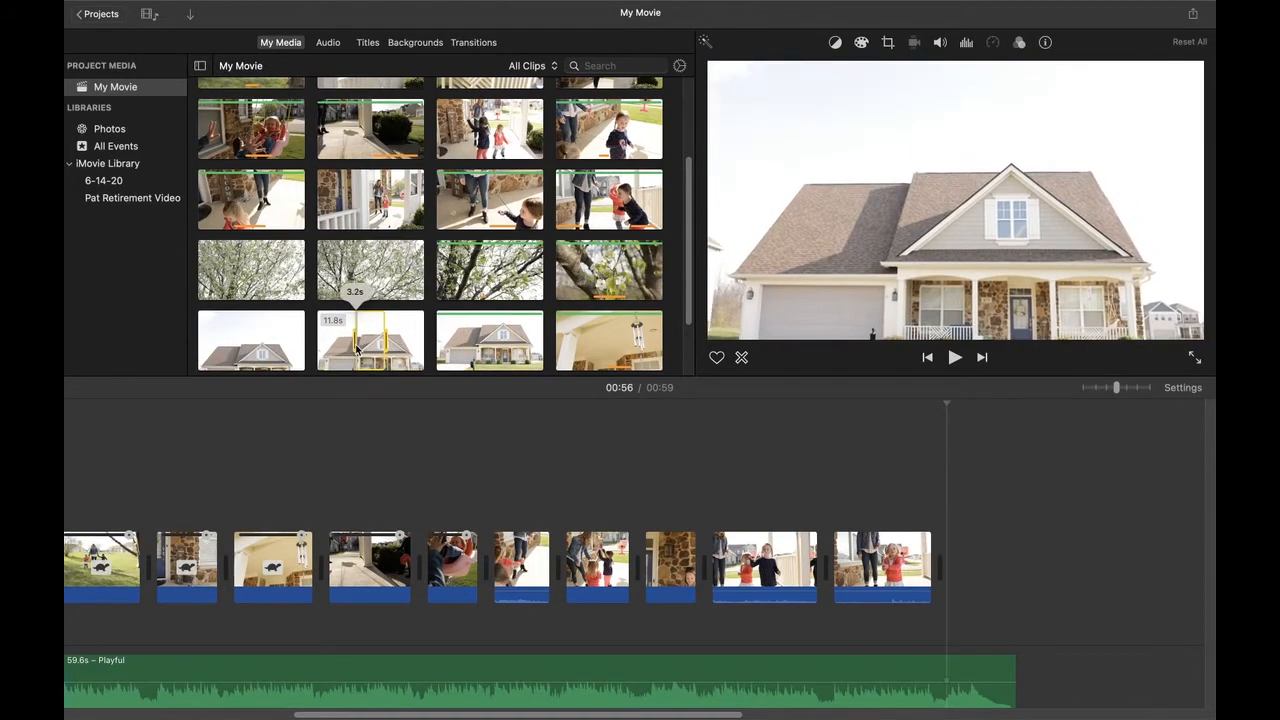
left_click_drag(376, 365, 958, 545)
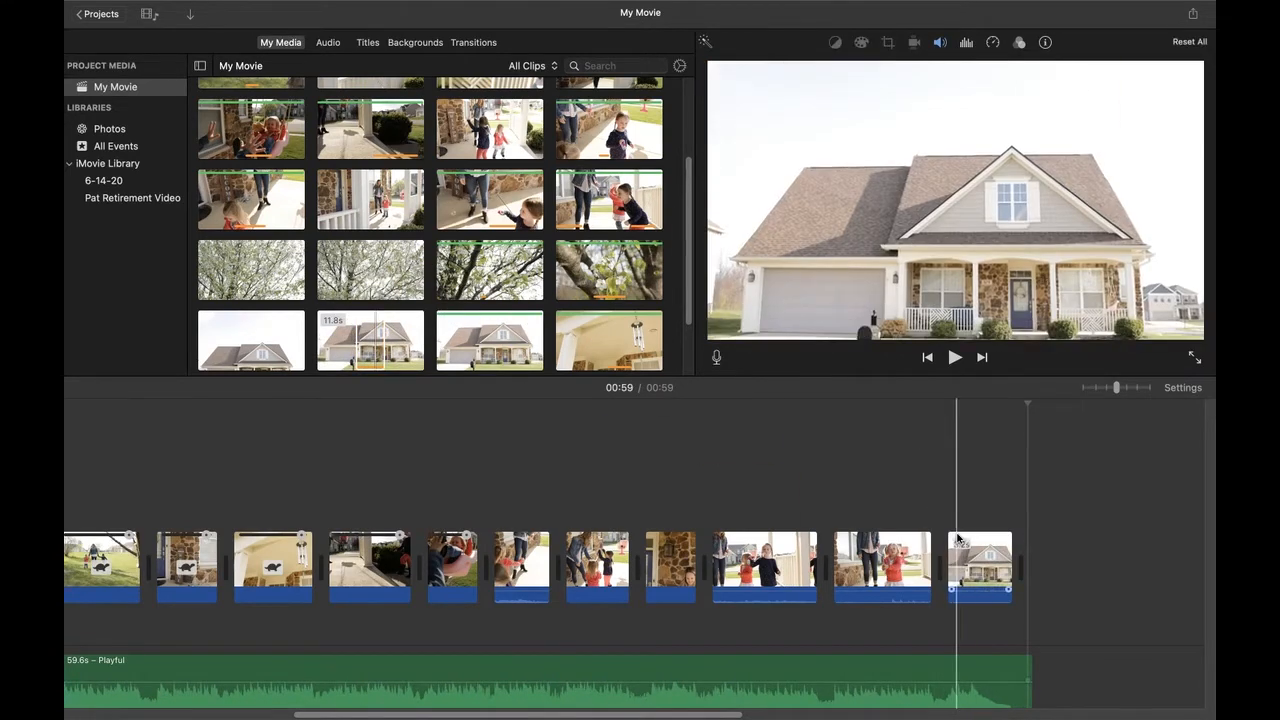
left_click(955, 357)
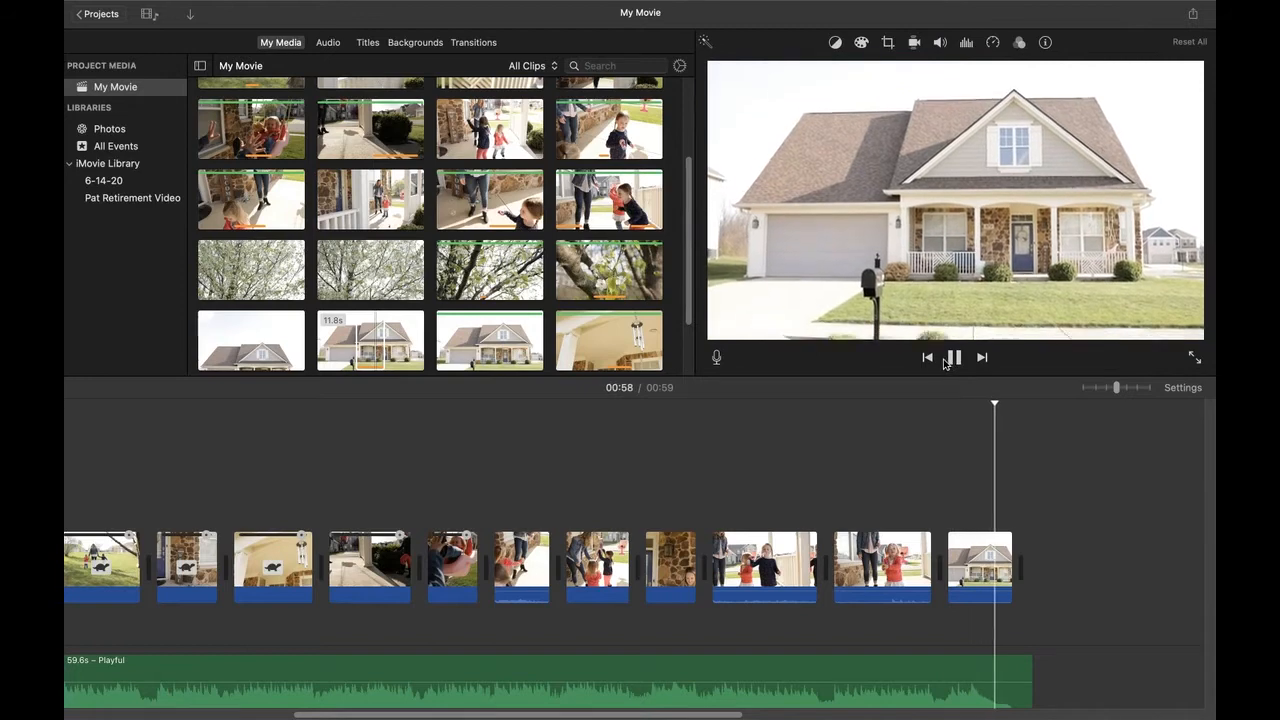
left_click(988, 568)
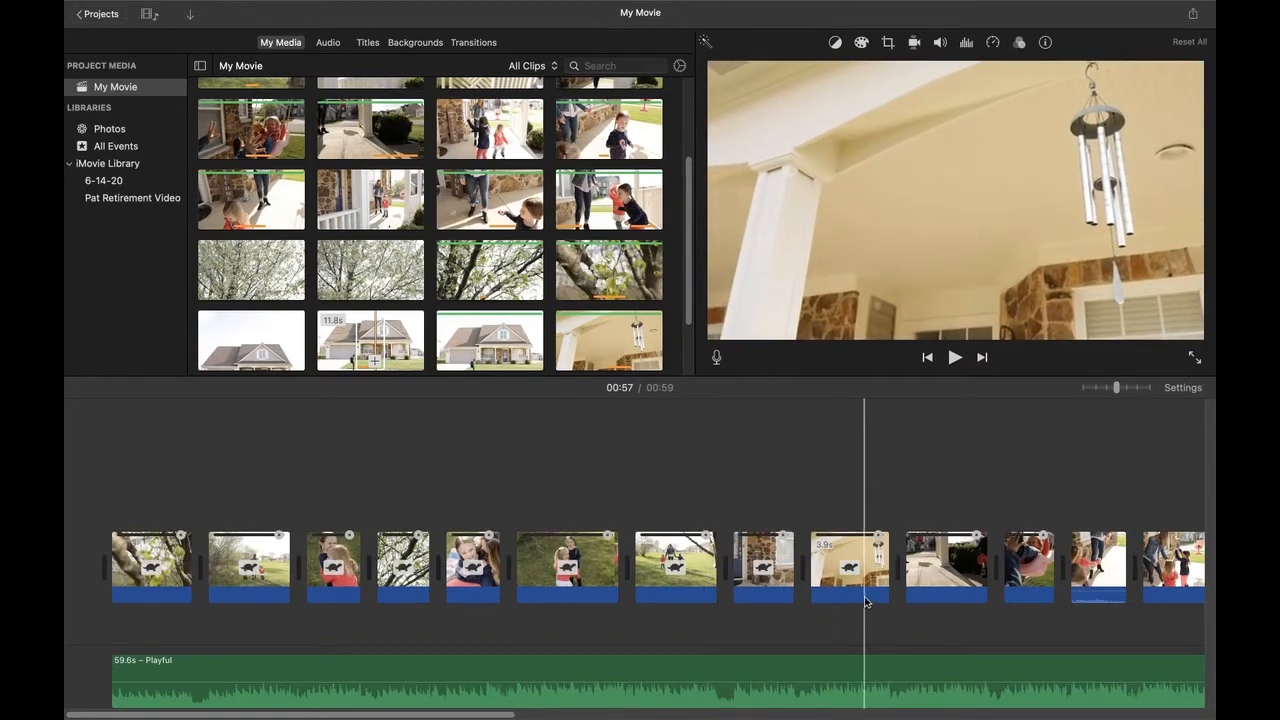
- Warm the colour temperature slightly on the clip of the mother hugging the girl on the blanket
scroll(852, 598, "right", 3)
scroll(845, 602, "right", 2)
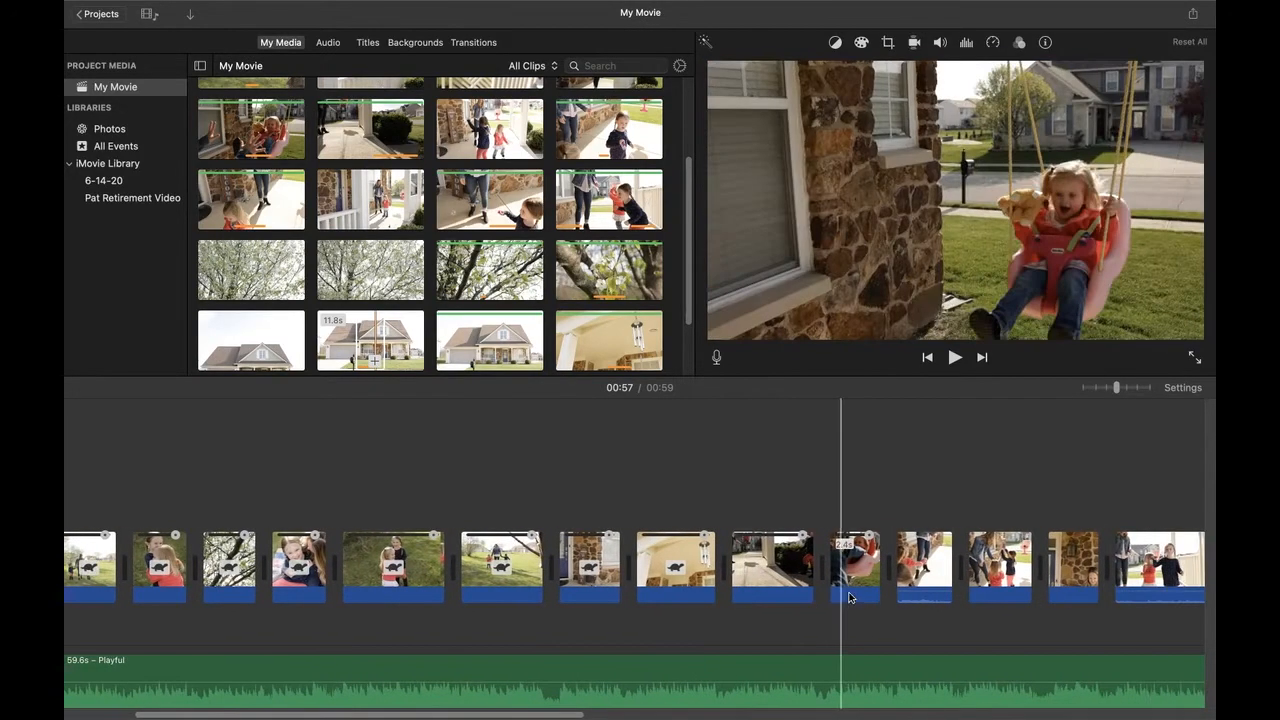
scroll(852, 595, "right", 3)
scroll(850, 595, "right", 3)
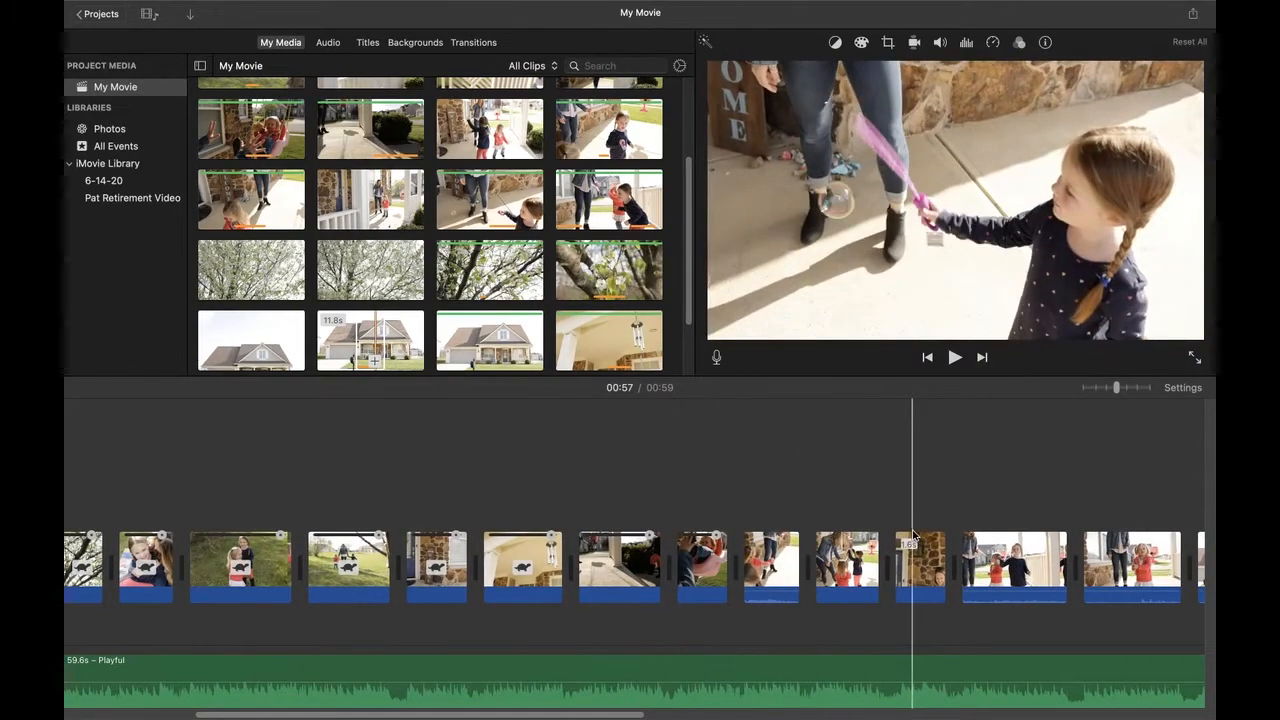
scroll(913, 560, "left", 8)
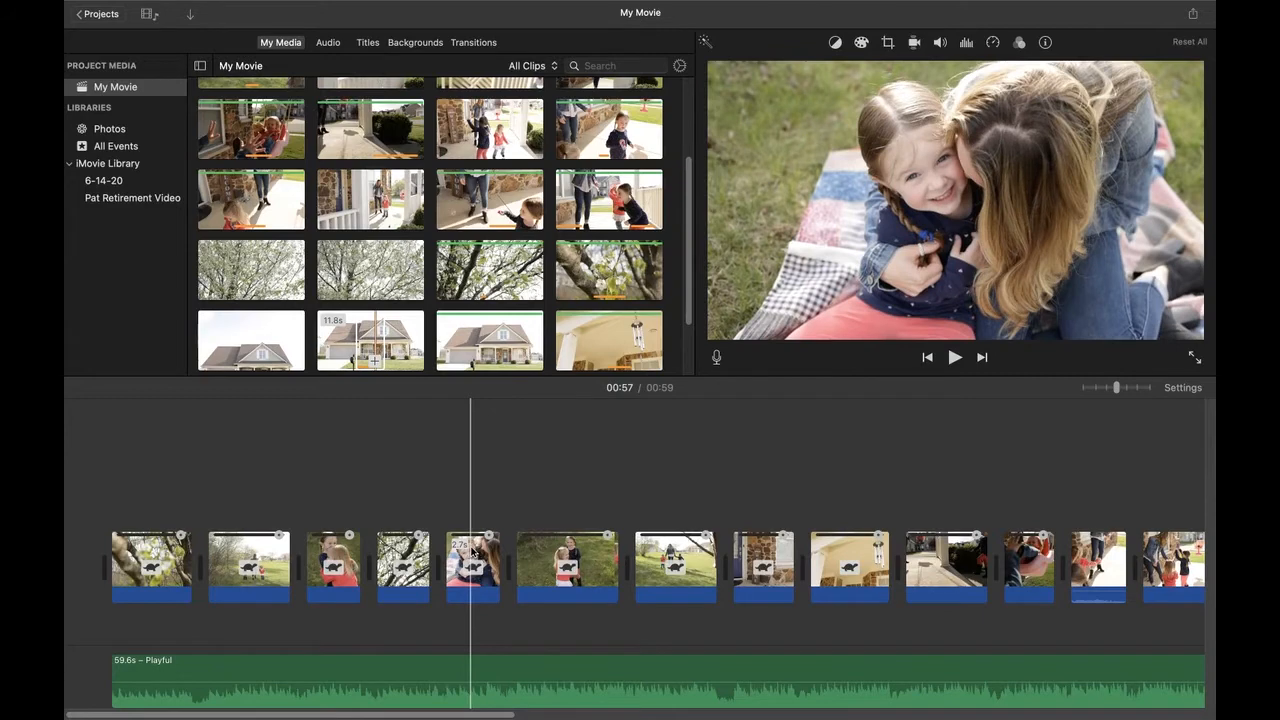
left_click(474, 551)
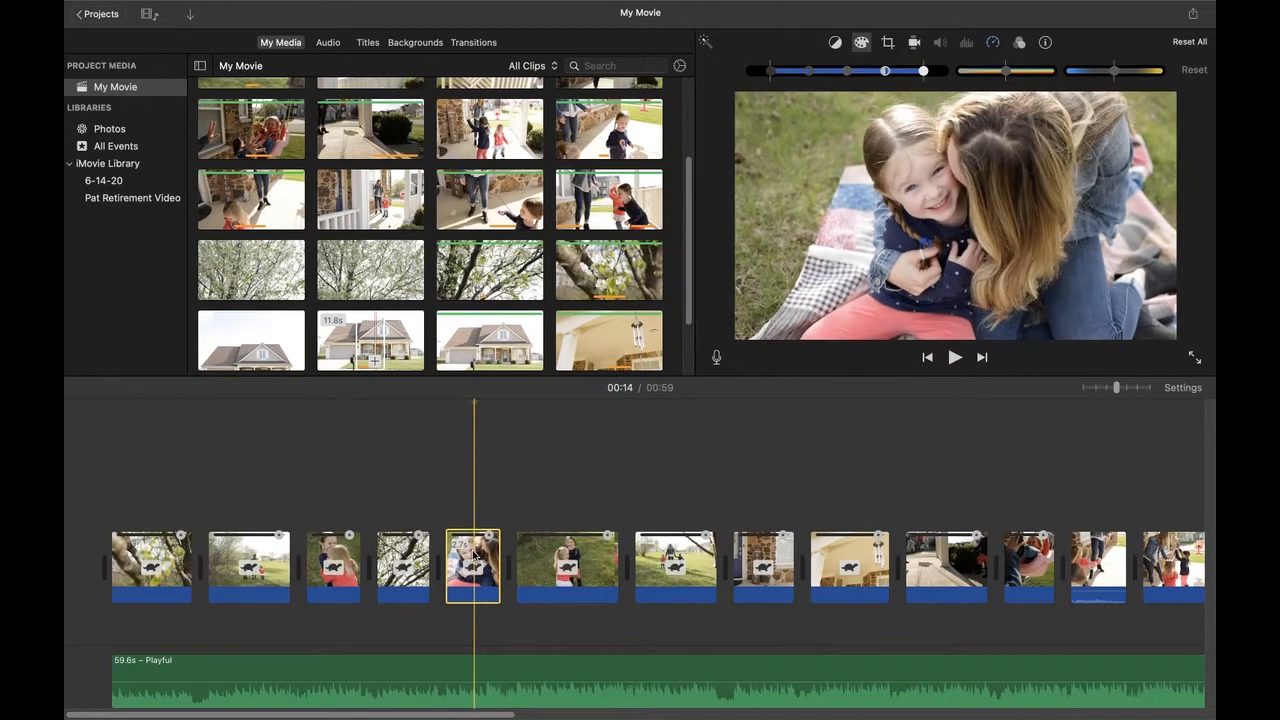
left_click(836, 44)
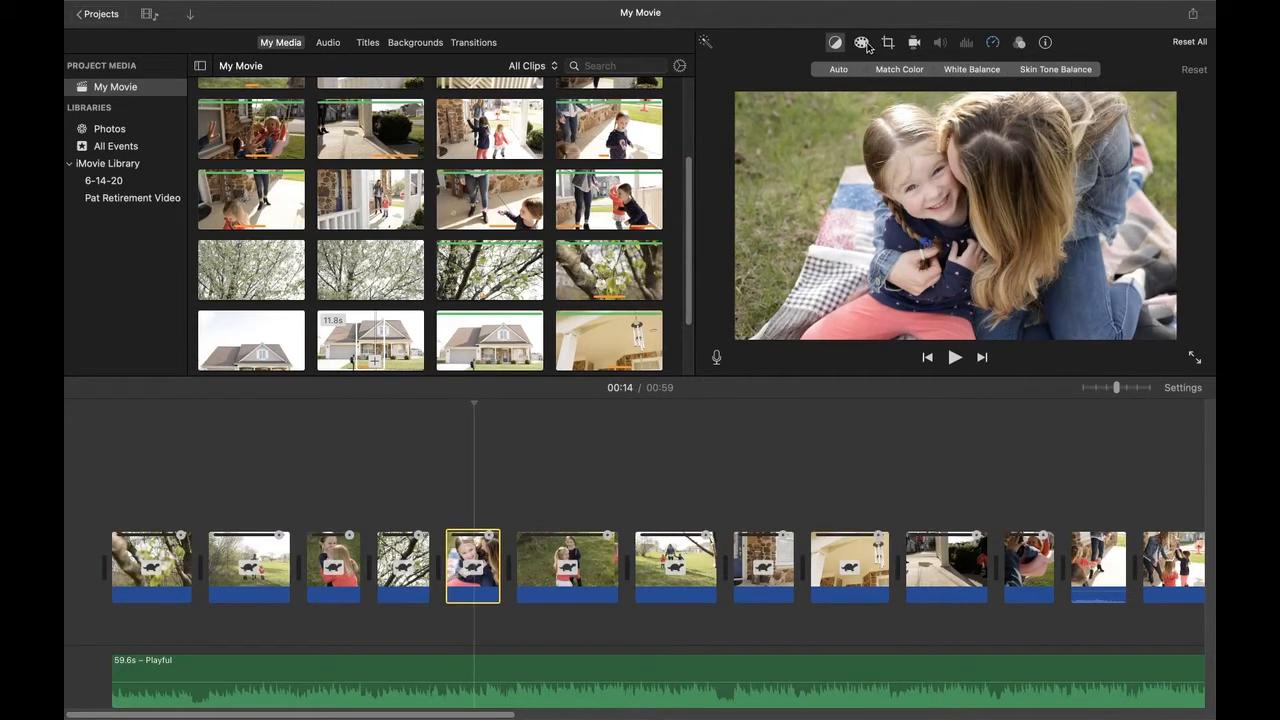
left_click(863, 44)
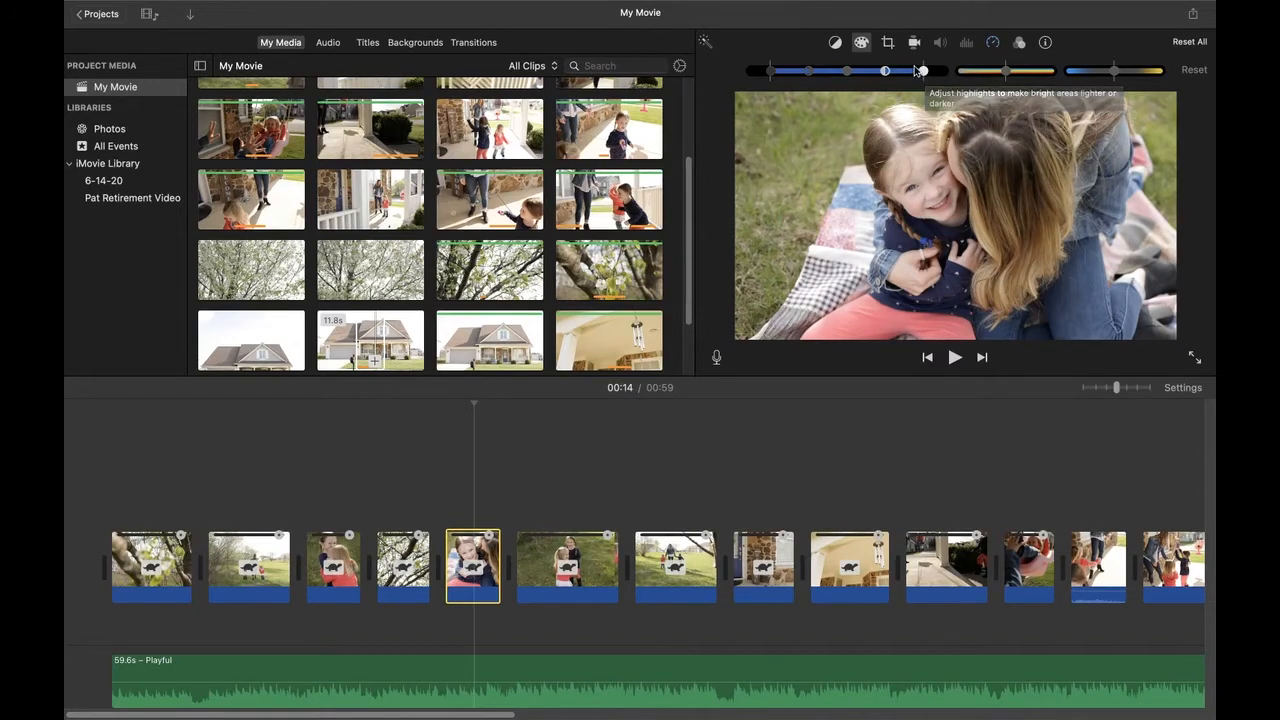
left_click(1118, 76)
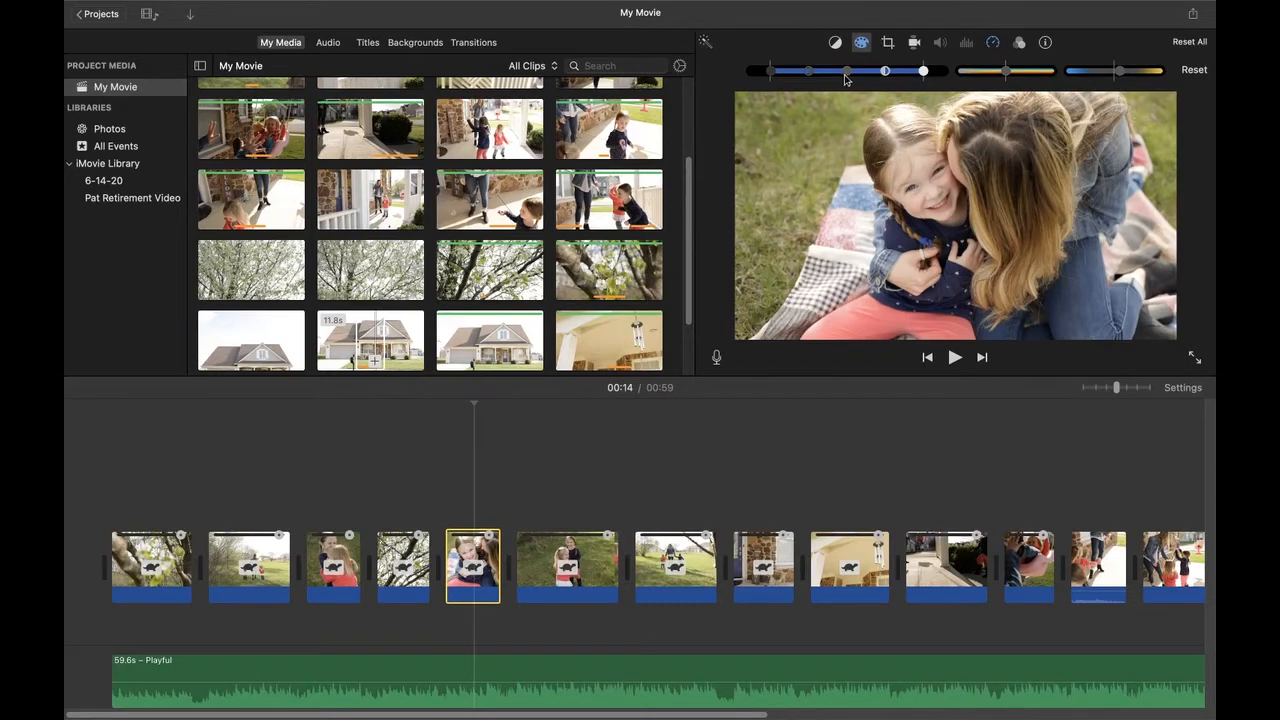
- Slightly lower the shadows, highlights and black level of the blanket hug clip
left_click_drag(849, 76, 846, 78)
left_click_drag(922, 71, 911, 73)
left_click_drag(773, 75, 769, 74)
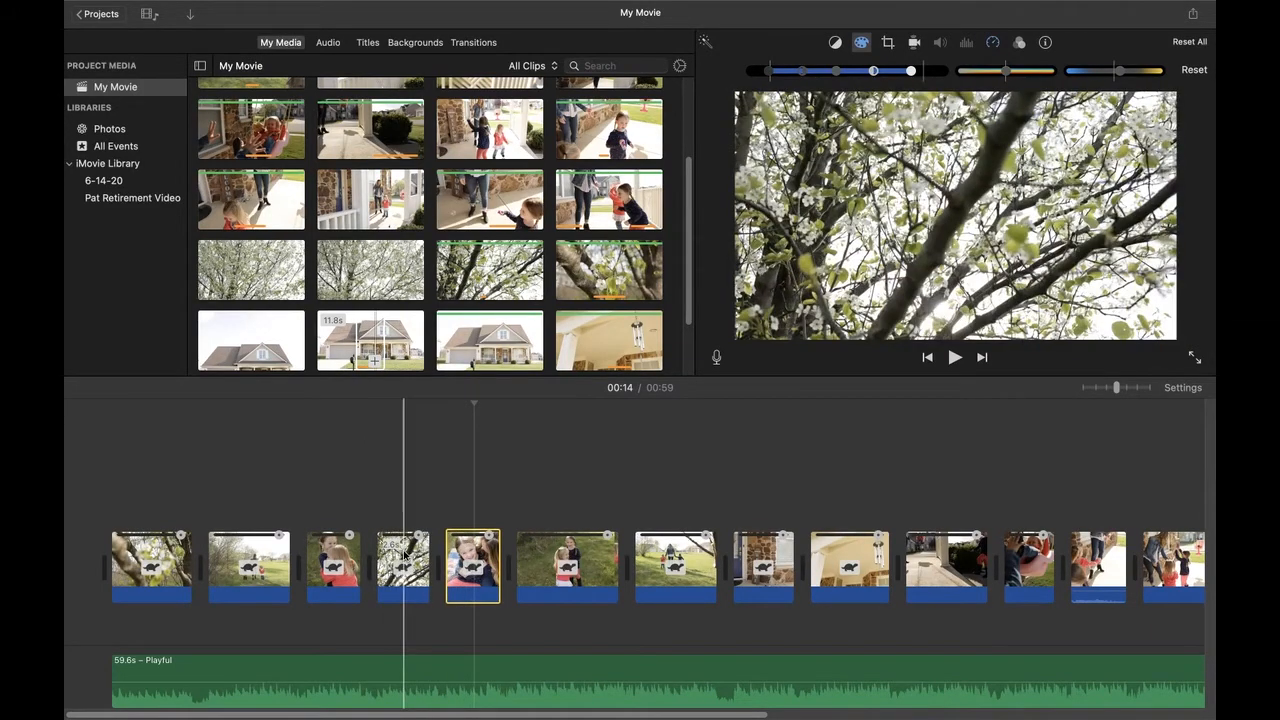
- Select the first seven timeline clips together and open the colour correction of the clip of the two girls holding hands
left_click(403, 566)
left_click_drag(179, 479, 698, 560)
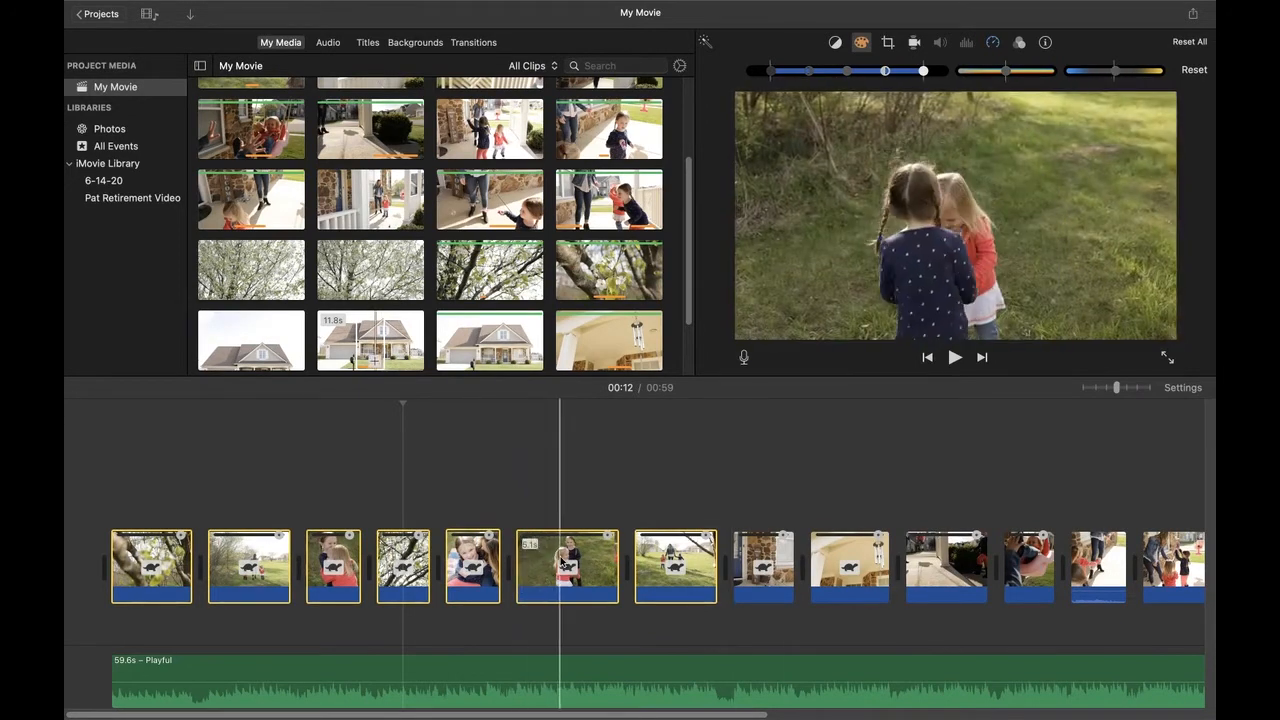
left_click(567, 566)
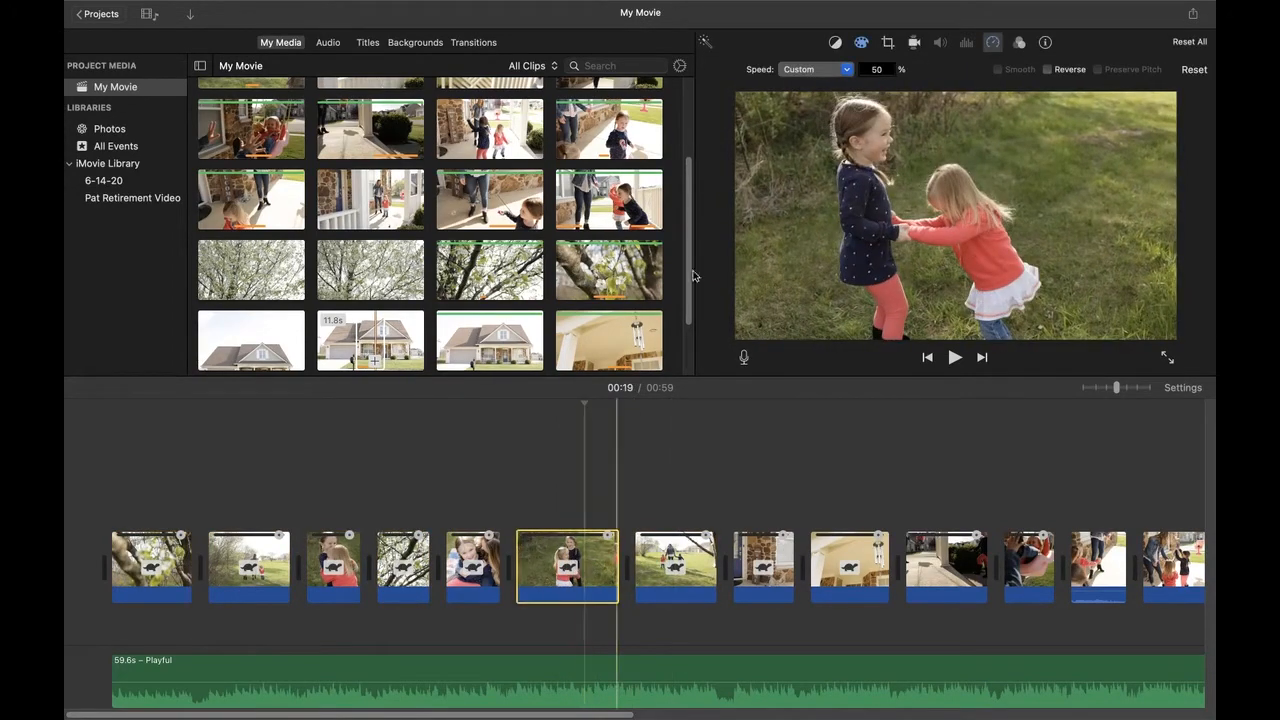
left_click(862, 43)
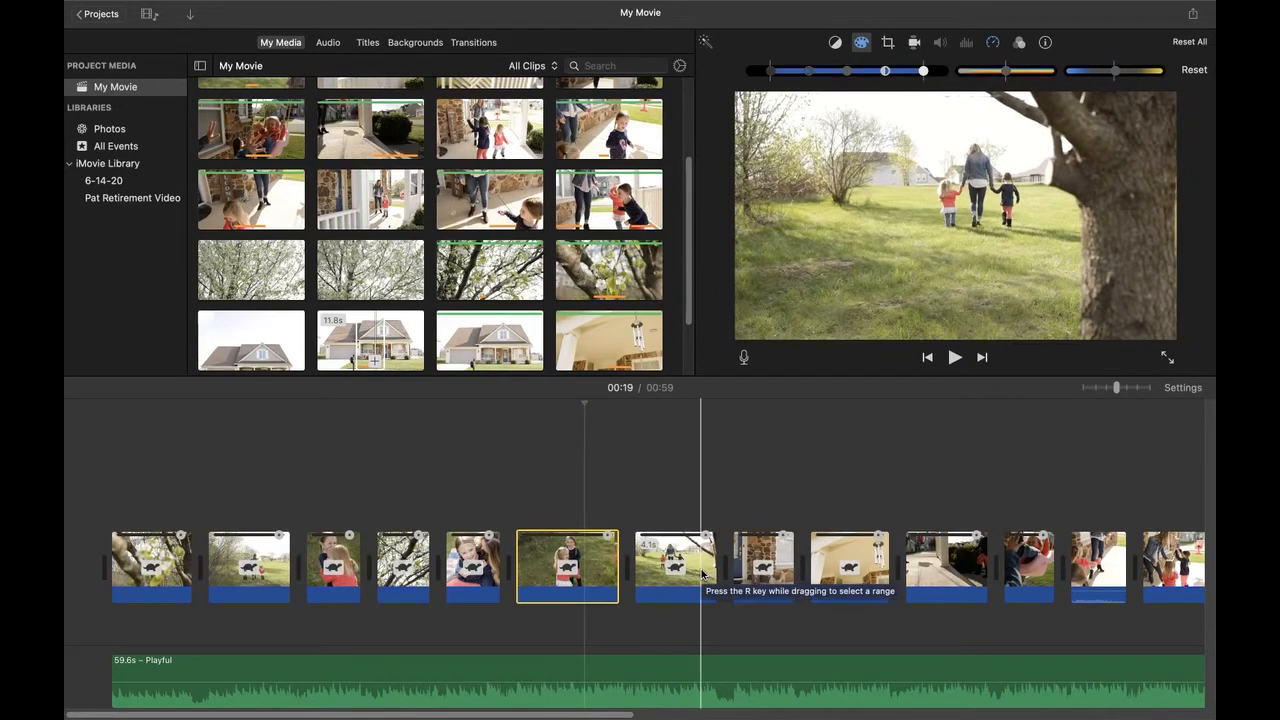
- Darken the shadows and black level and slightly lower the highlights of the clip where the family walks away past the tree
left_click(703, 574)
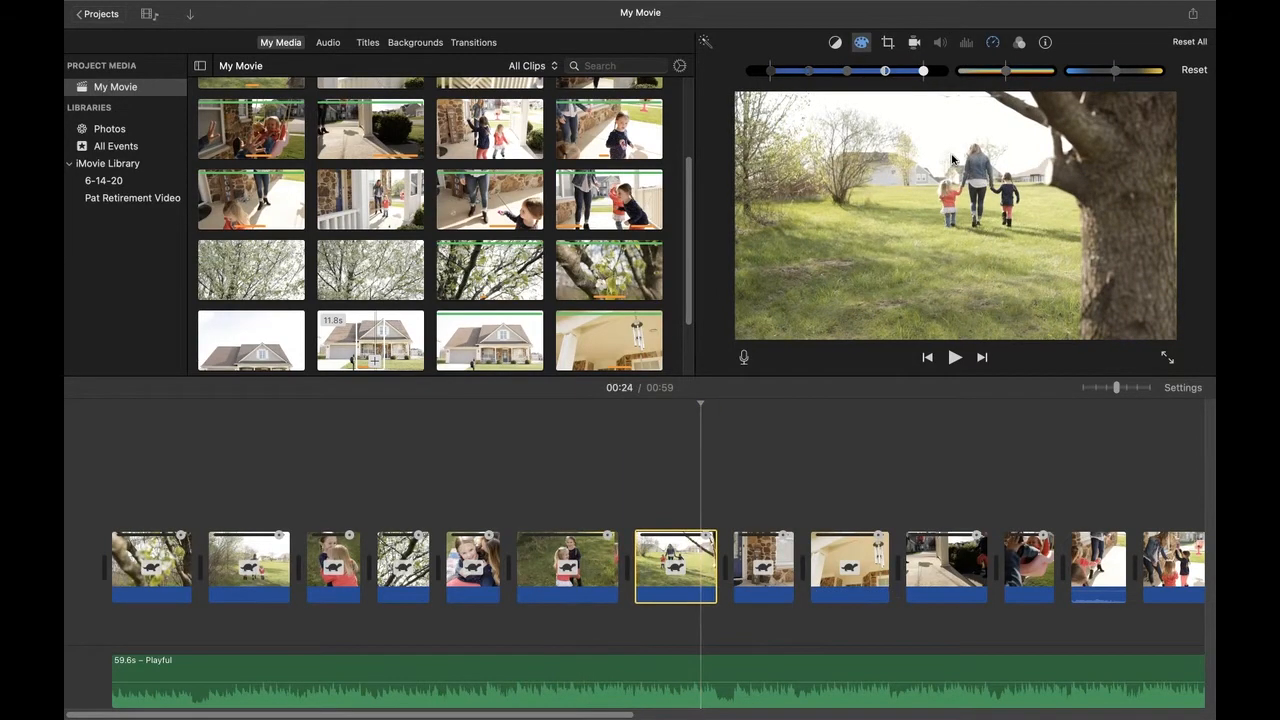
left_click_drag(846, 75, 766, 72)
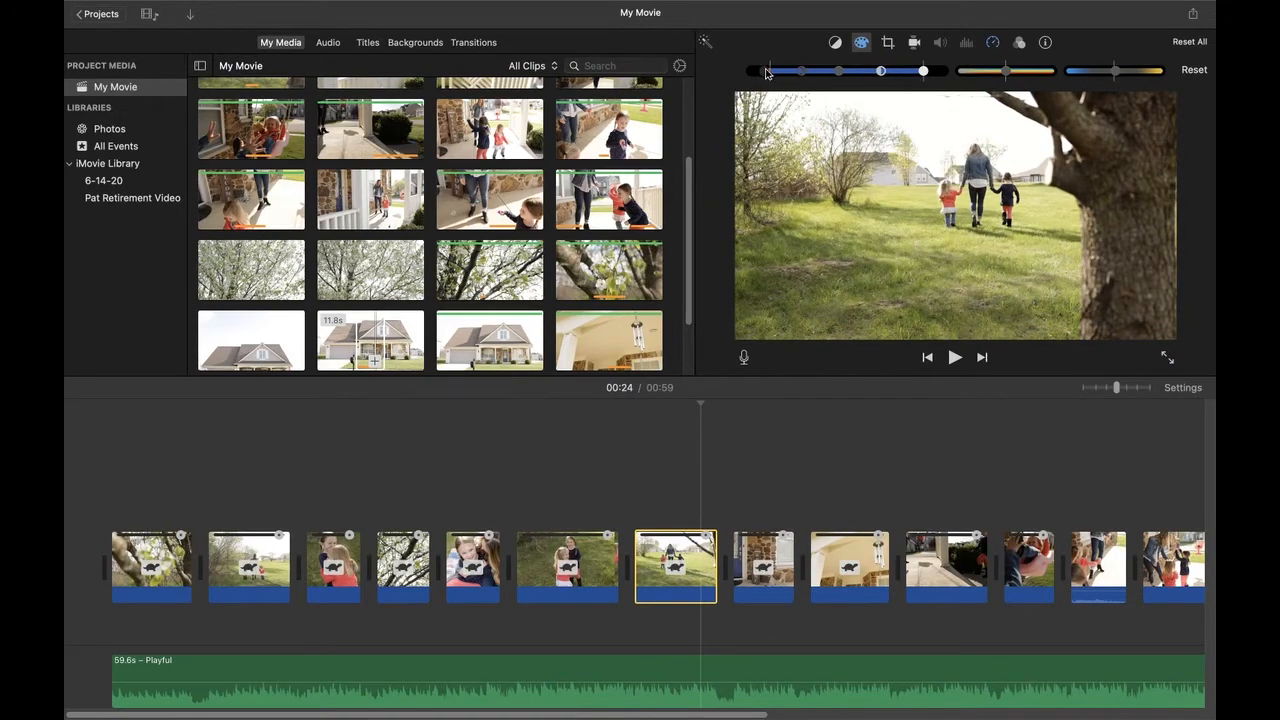
left_click_drag(923, 71, 921, 70)
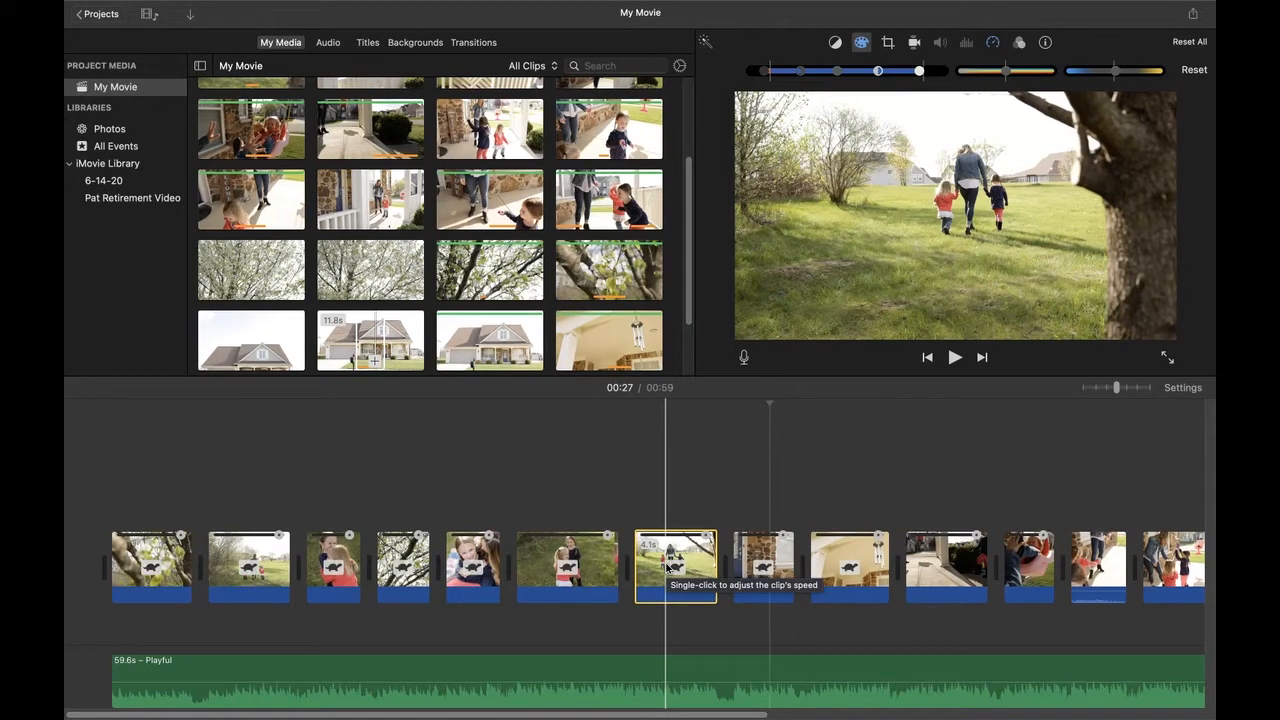
- Turn on shaky-video stabilization for the blue front door clip and play it into the wind chime clip
left_click(757, 558)
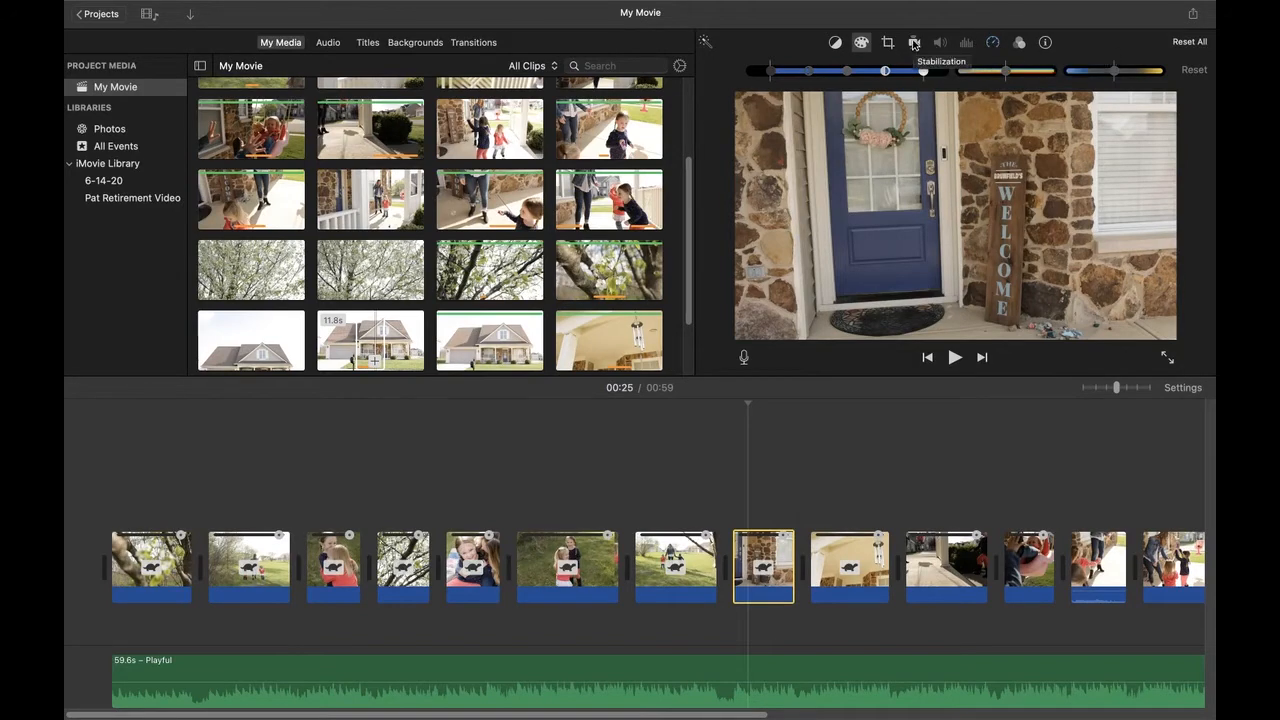
left_click(913, 43)
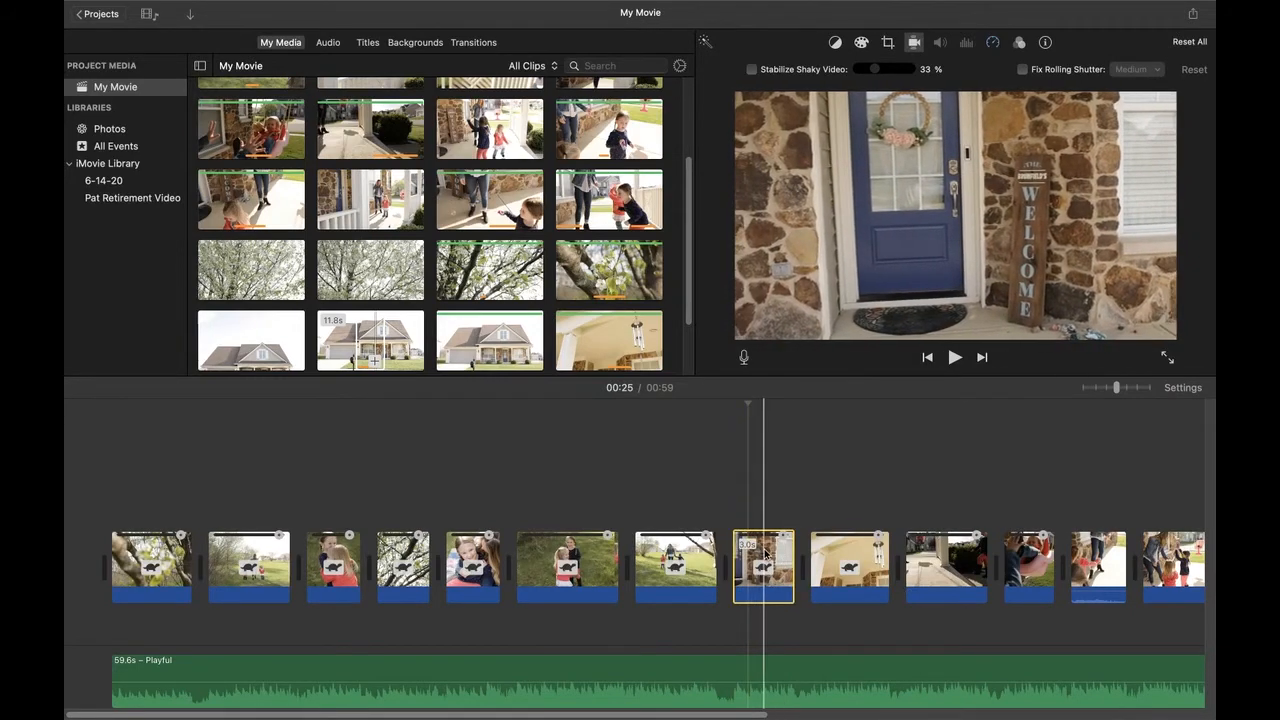
left_click(752, 70)
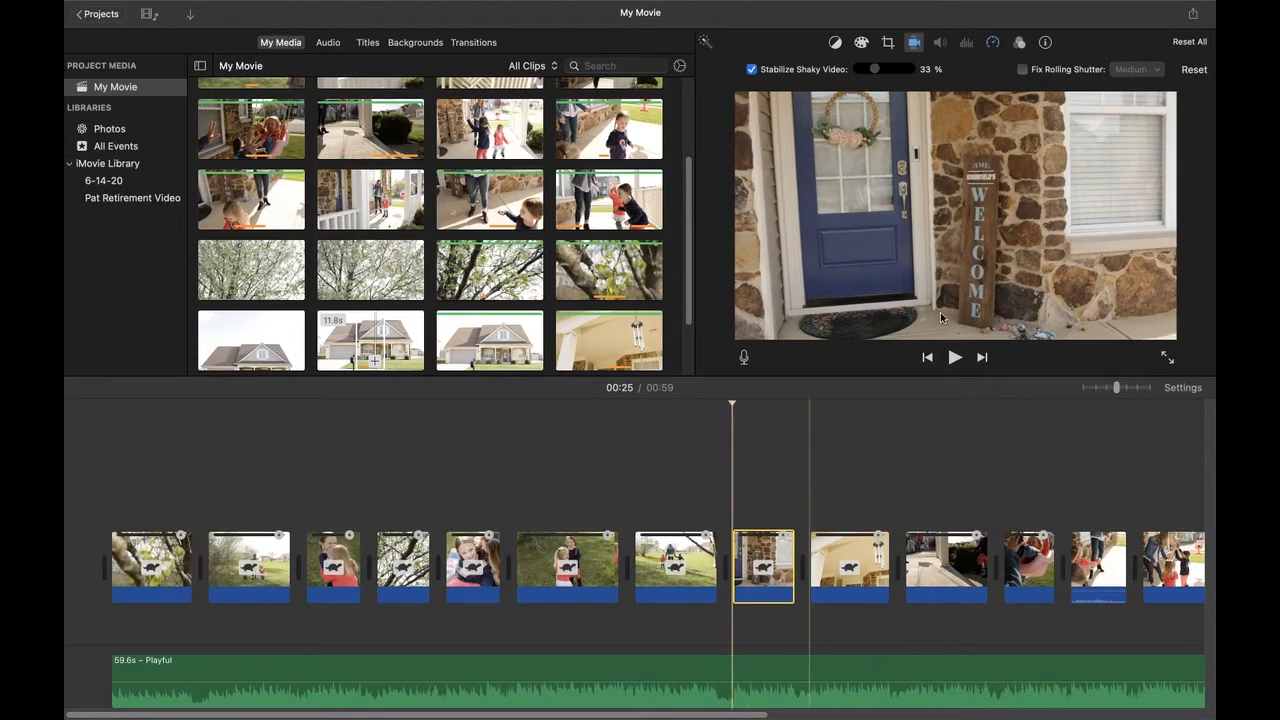
left_click(955, 360)
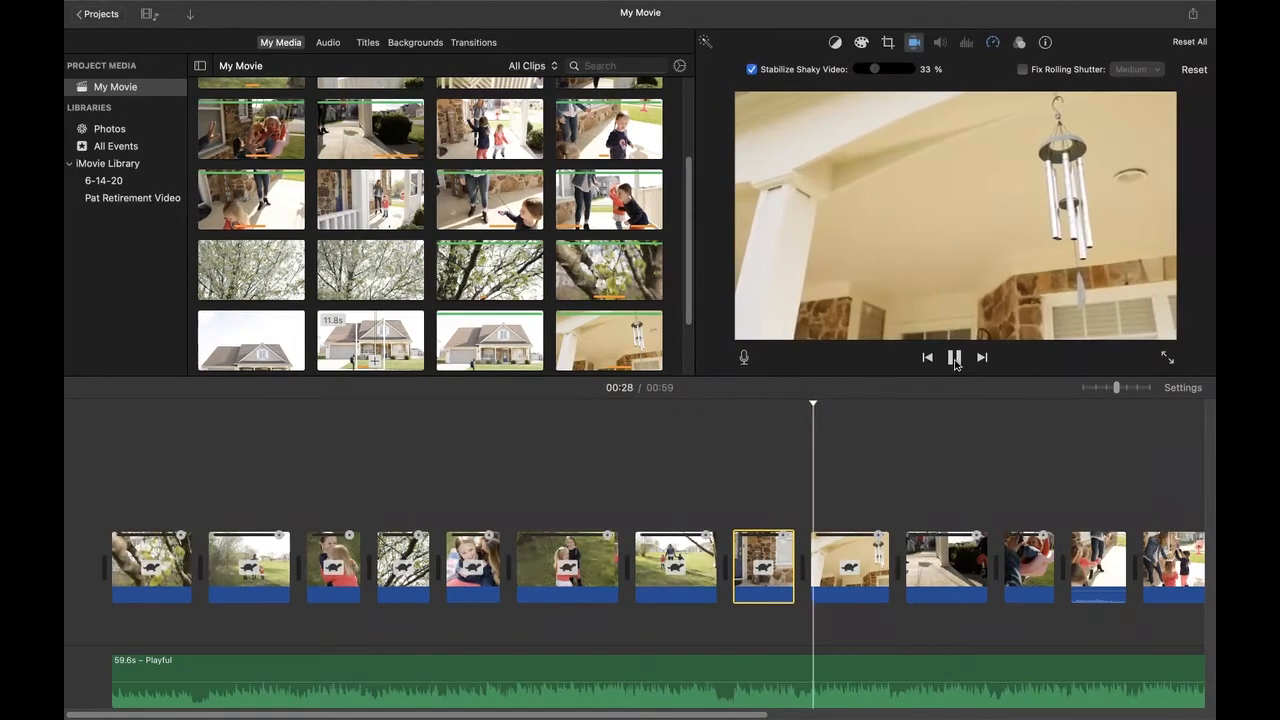
left_click(955, 360)
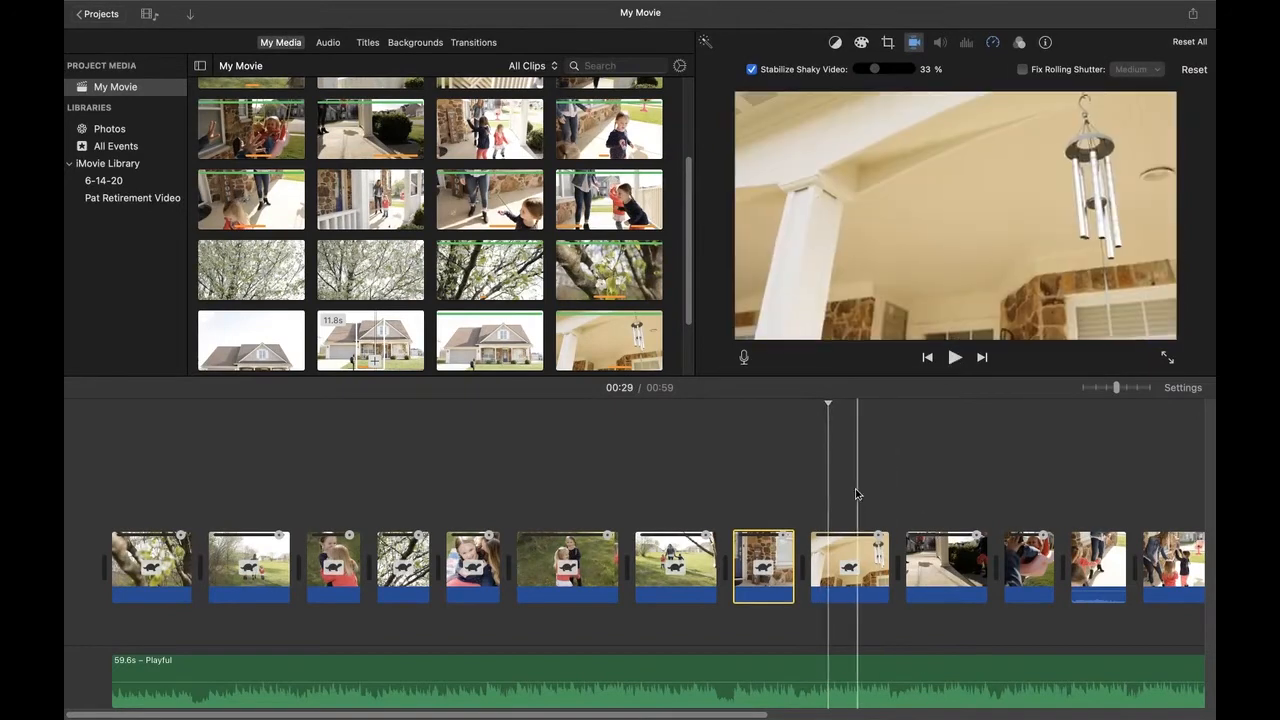
- Inspect the adjustments on the wind chime, blossom, family walk, front door and blanket hug clips in turn
left_click(846, 565)
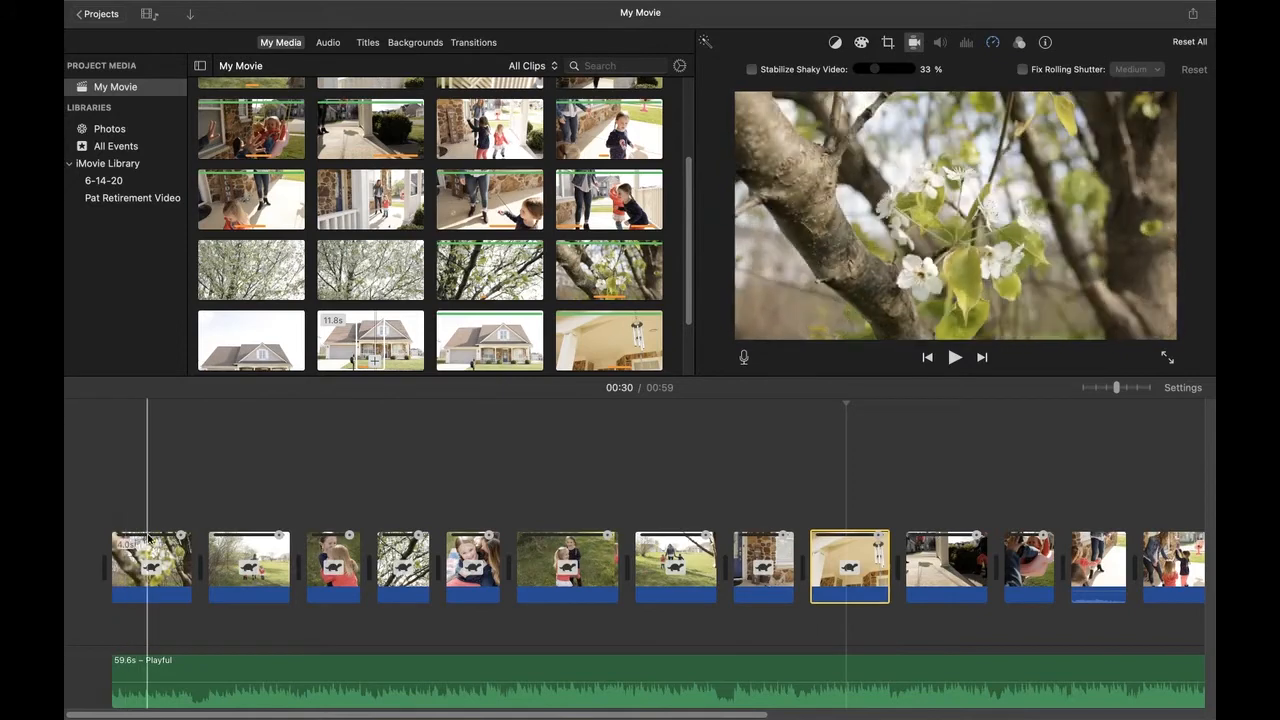
left_click(145, 565)
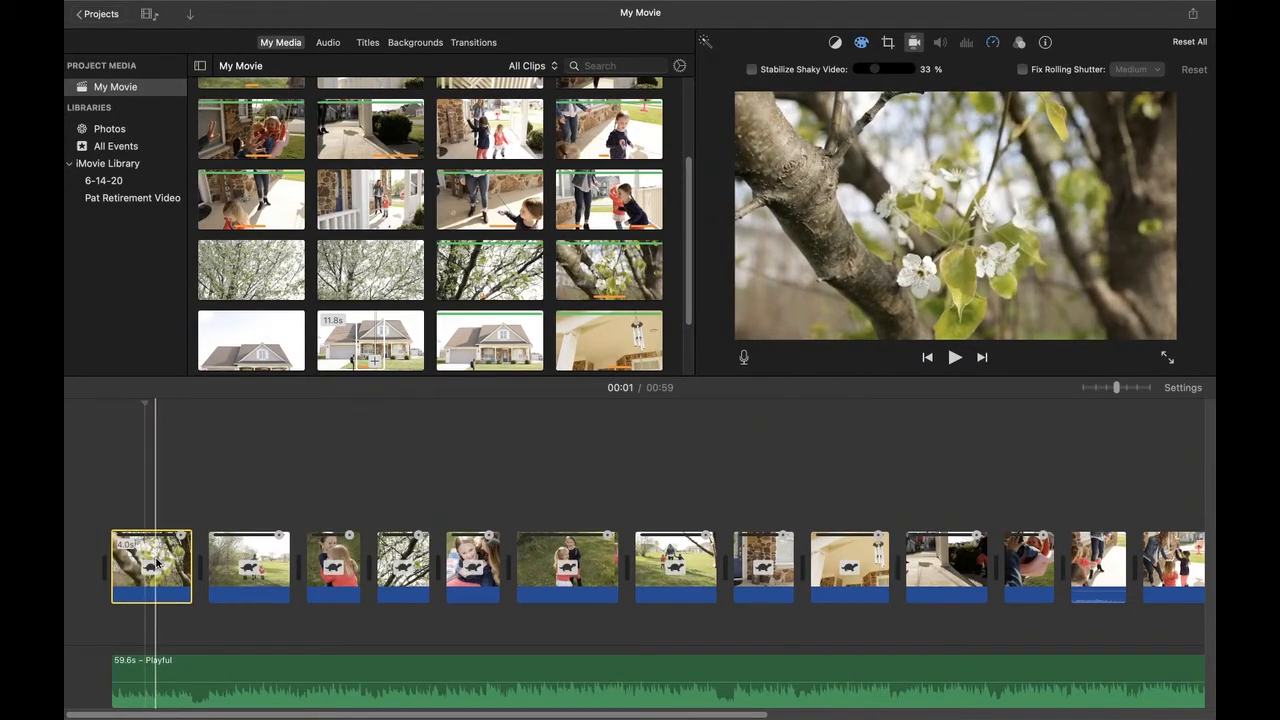
left_click(250, 566)
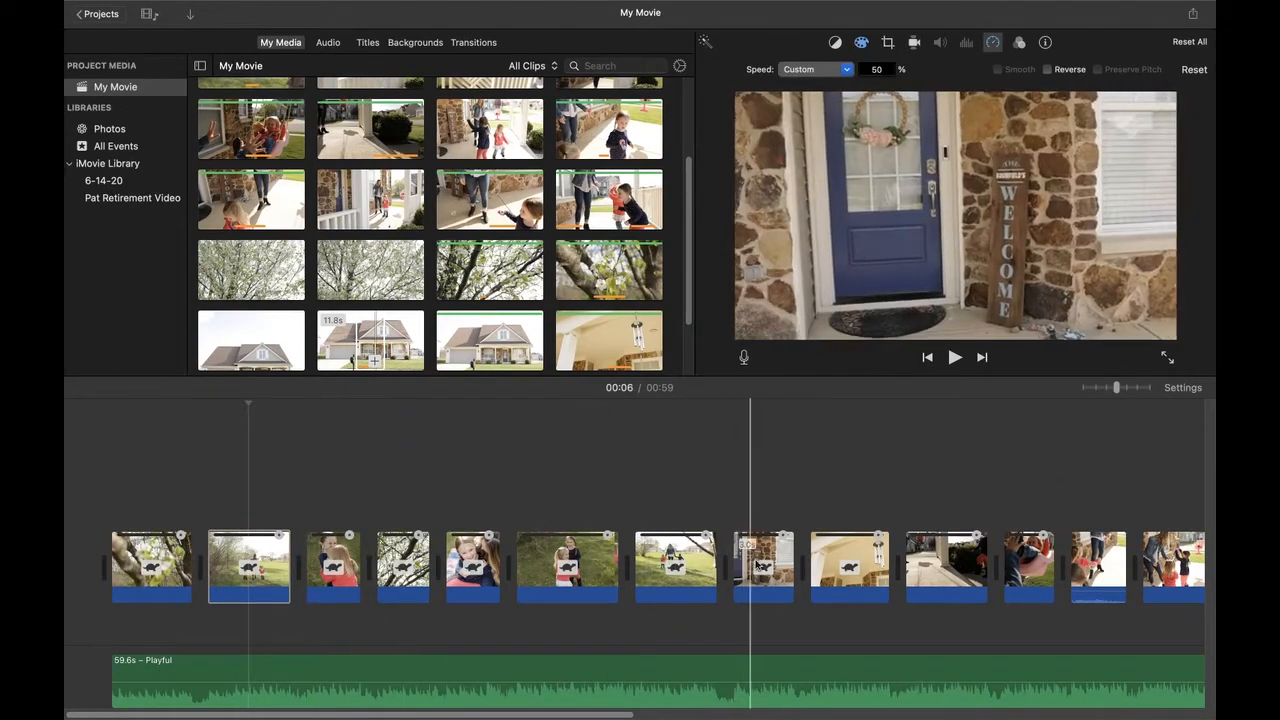
left_click(769, 555)
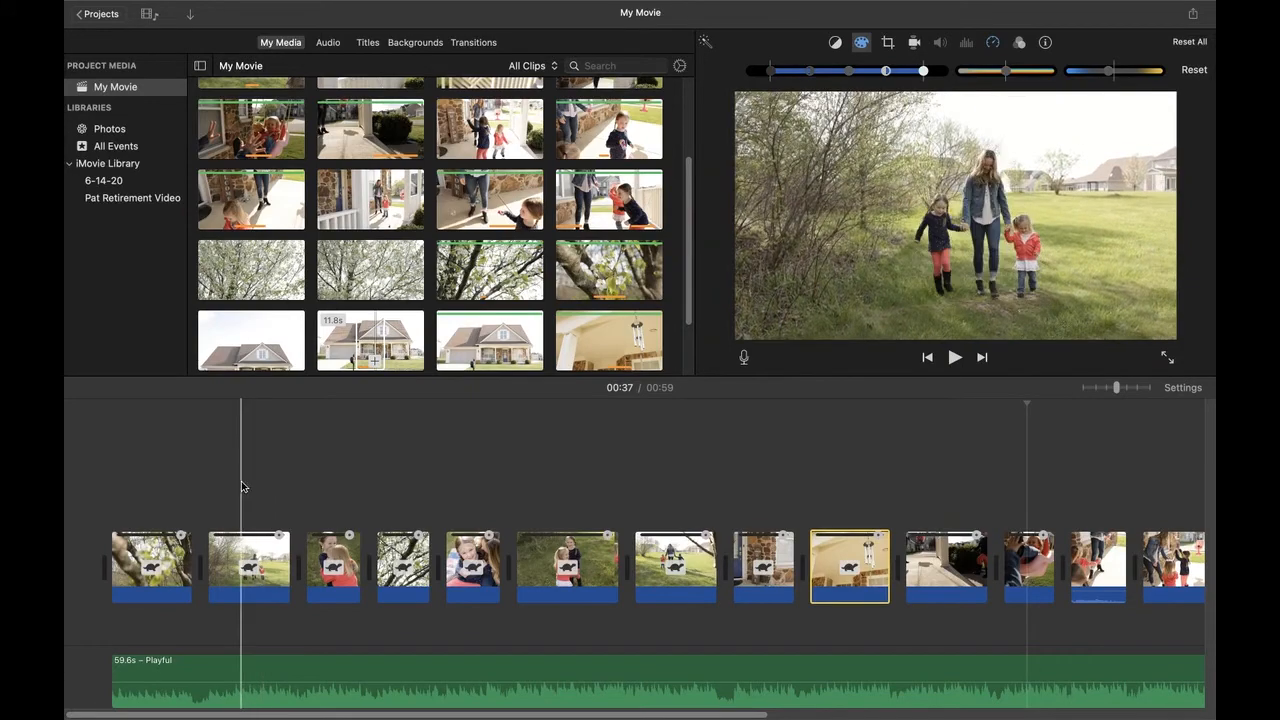
left_click(253, 548)
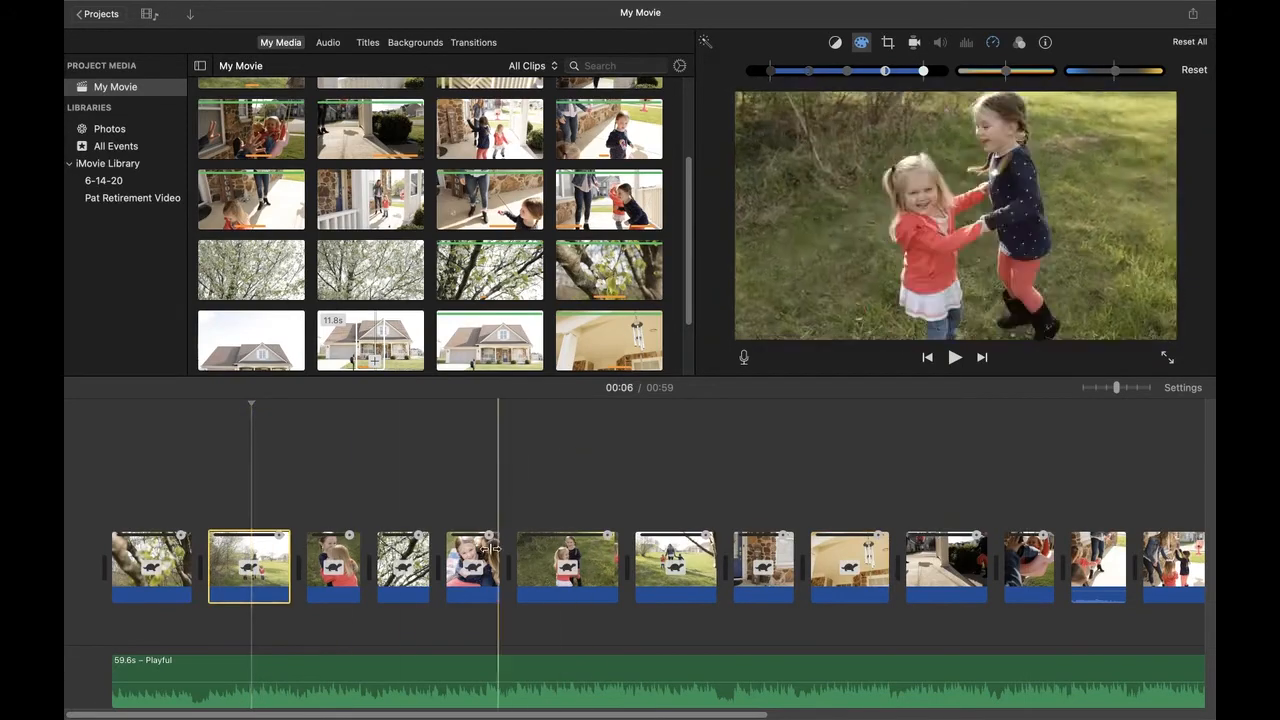
left_click(478, 555)
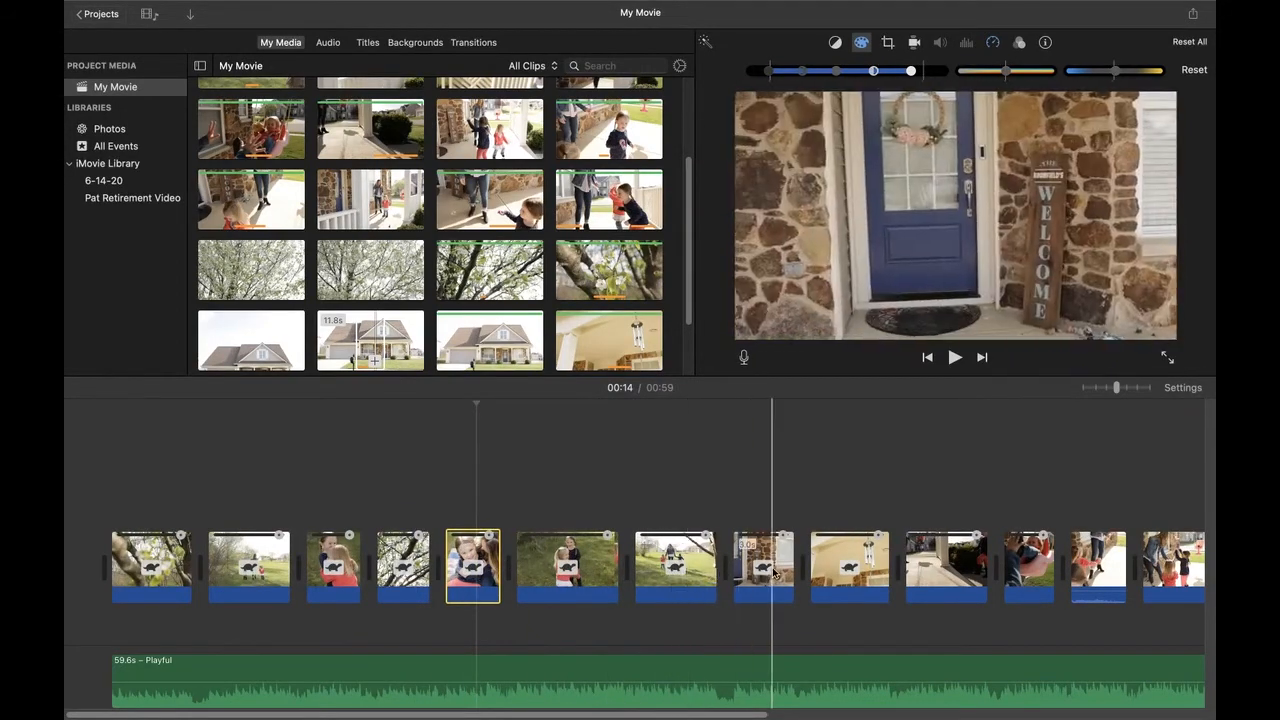
- Raise the shadows and black level and slightly lower the highlights of the clip of the child on the pink swing
scroll(766, 567, "right", 5)
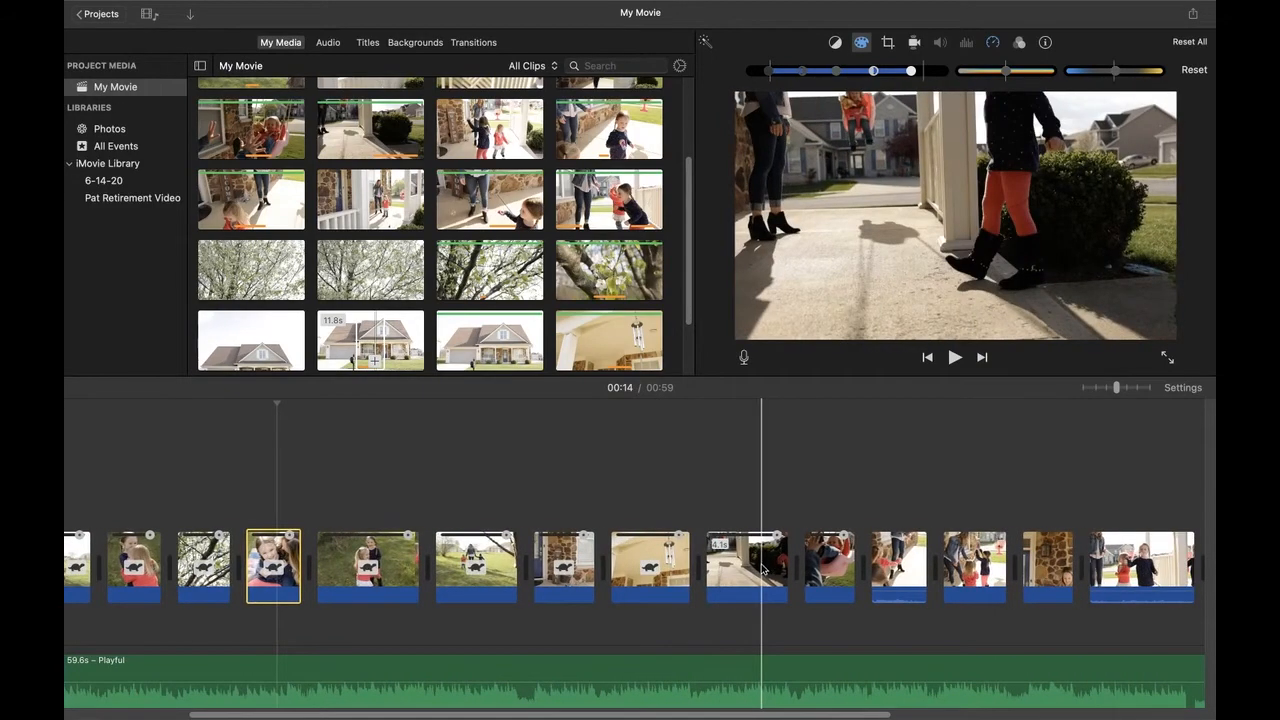
left_click(829, 567)
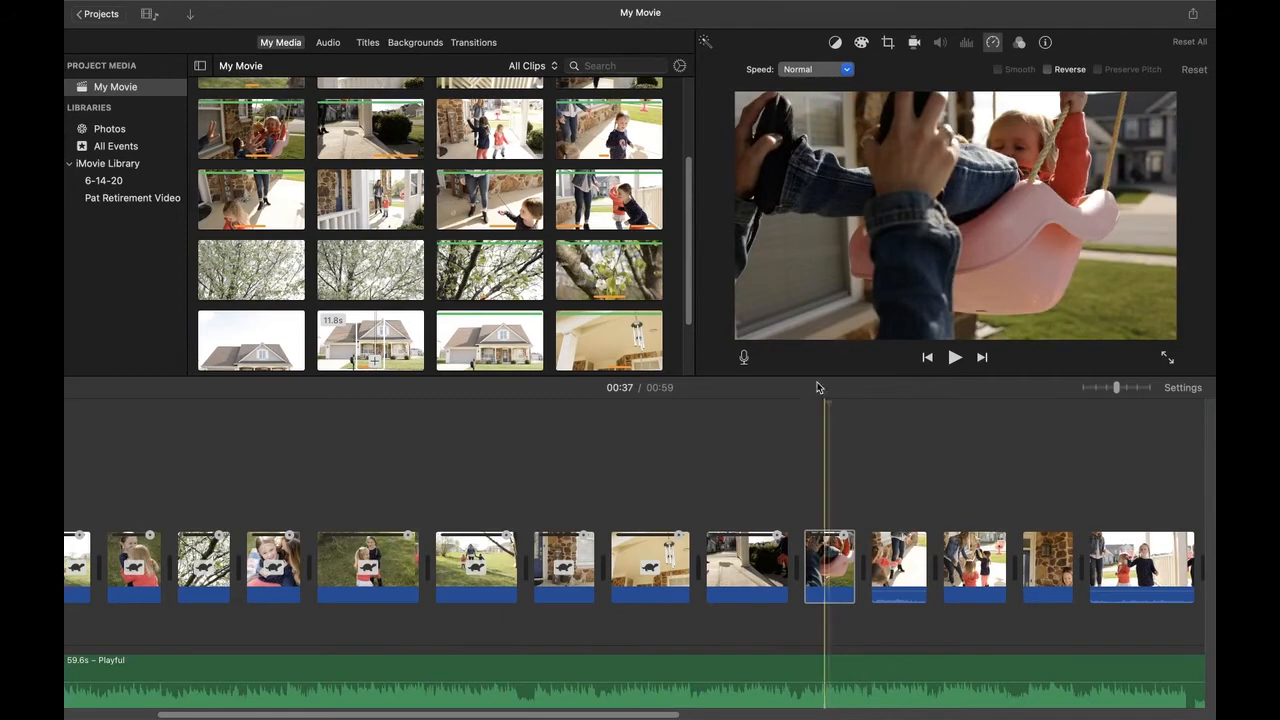
left_click(861, 42)
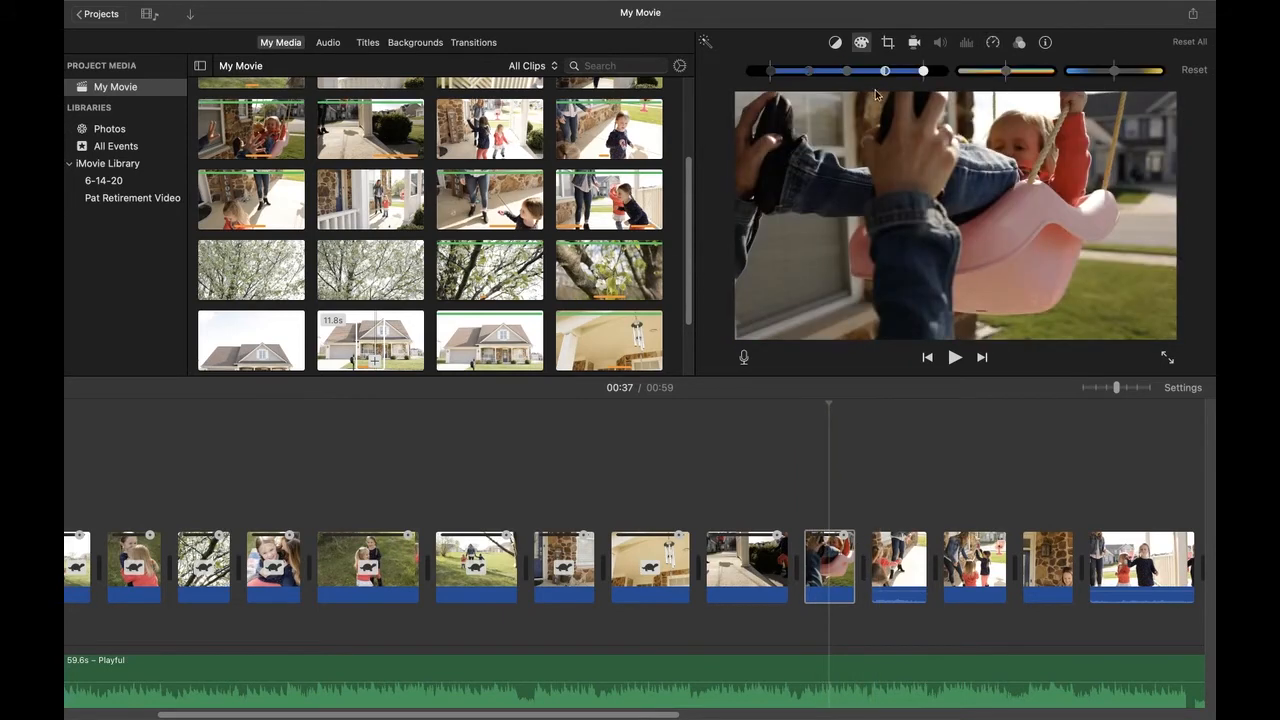
left_click_drag(848, 72, 855, 72)
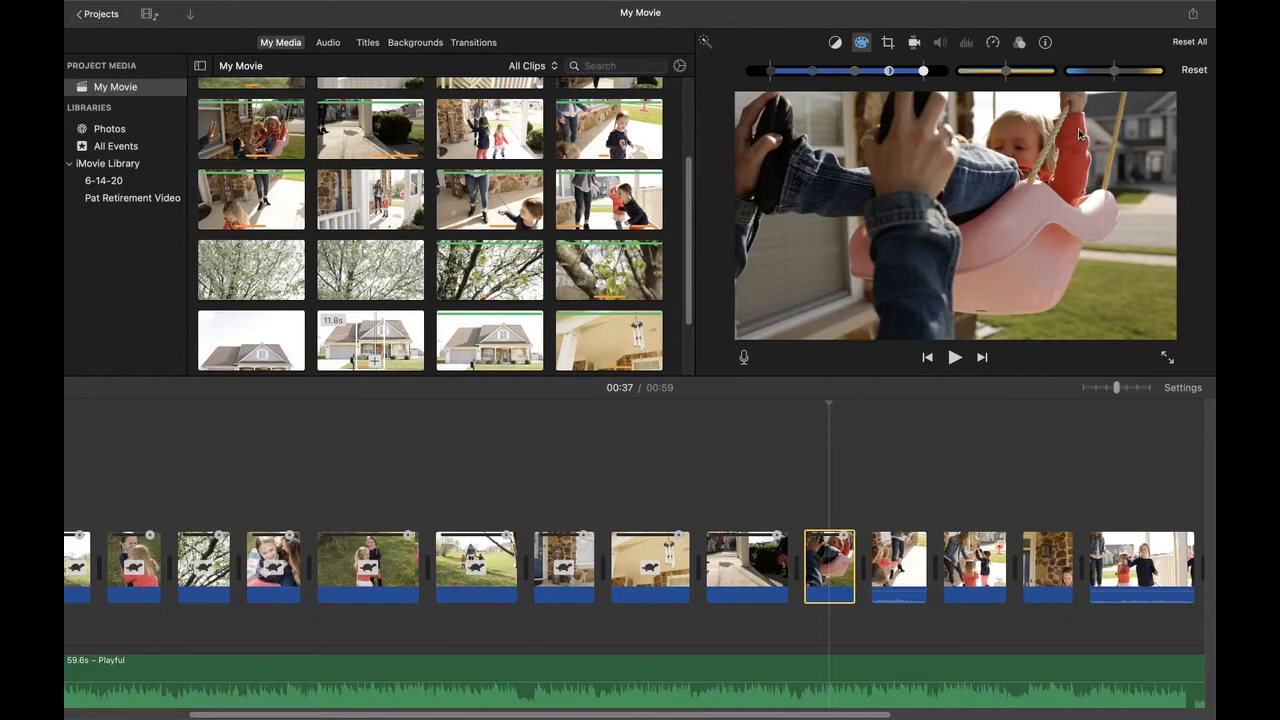
left_click_drag(923, 72, 919, 72)
left_click_drag(771, 73, 786, 75)
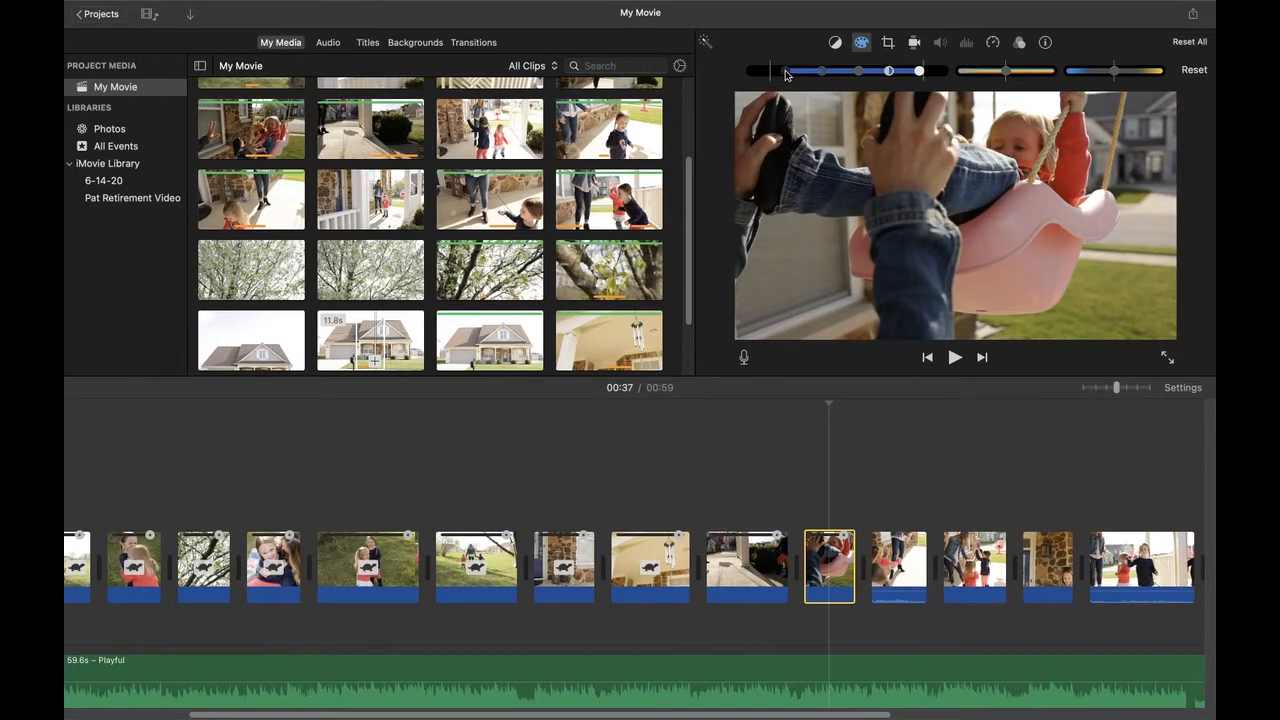
- Play the pink swing clip into the following porch clip twice, then select the porch clip
left_click(955, 358)
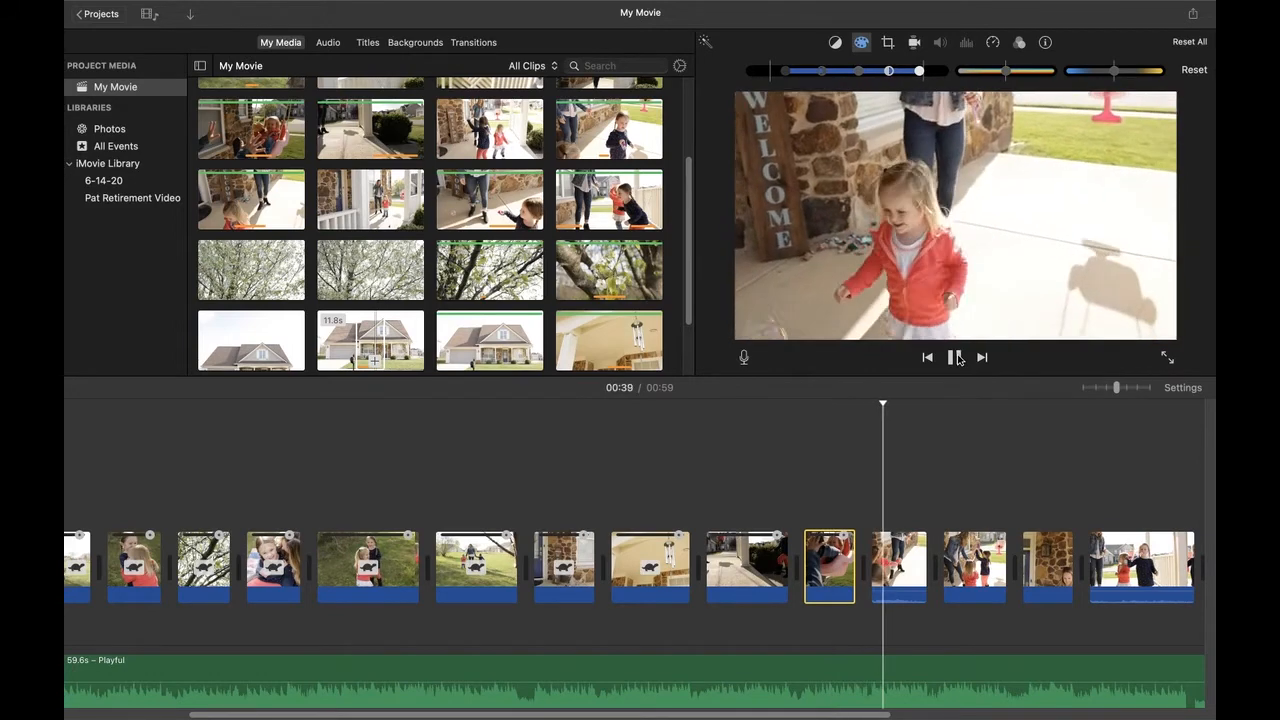
left_click(957, 358)
left_click(803, 463)
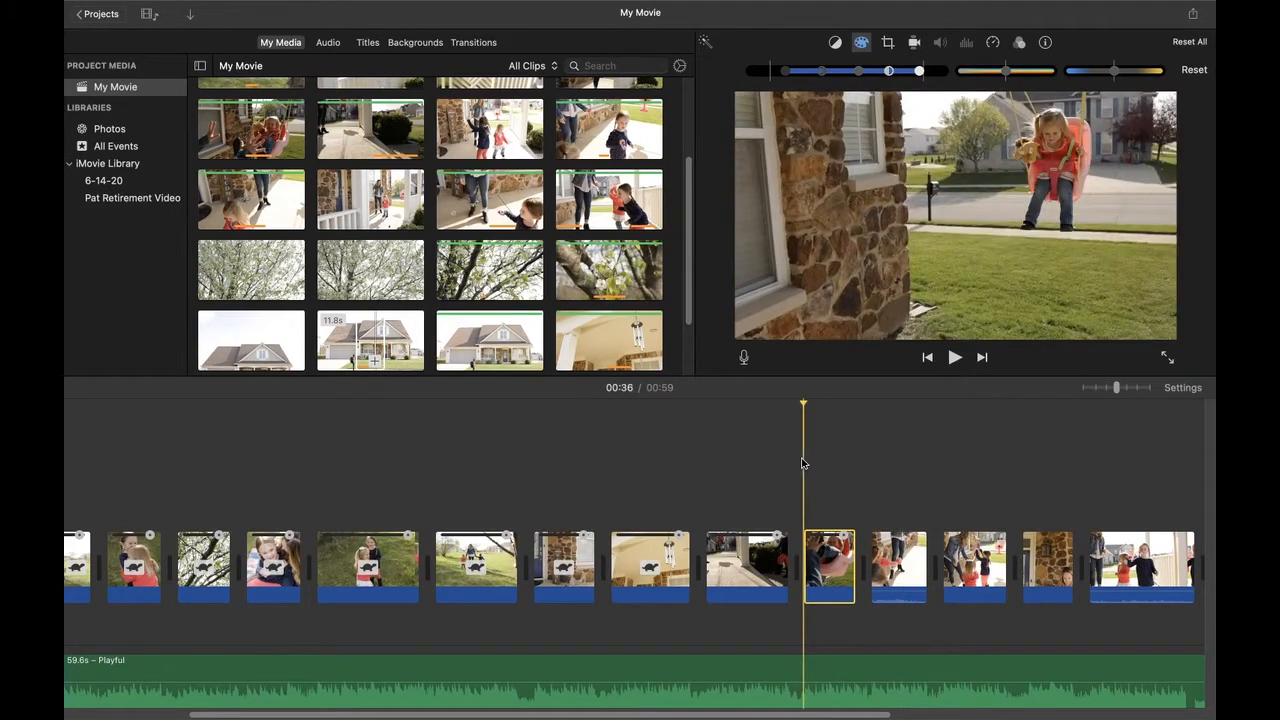
left_click(953, 360)
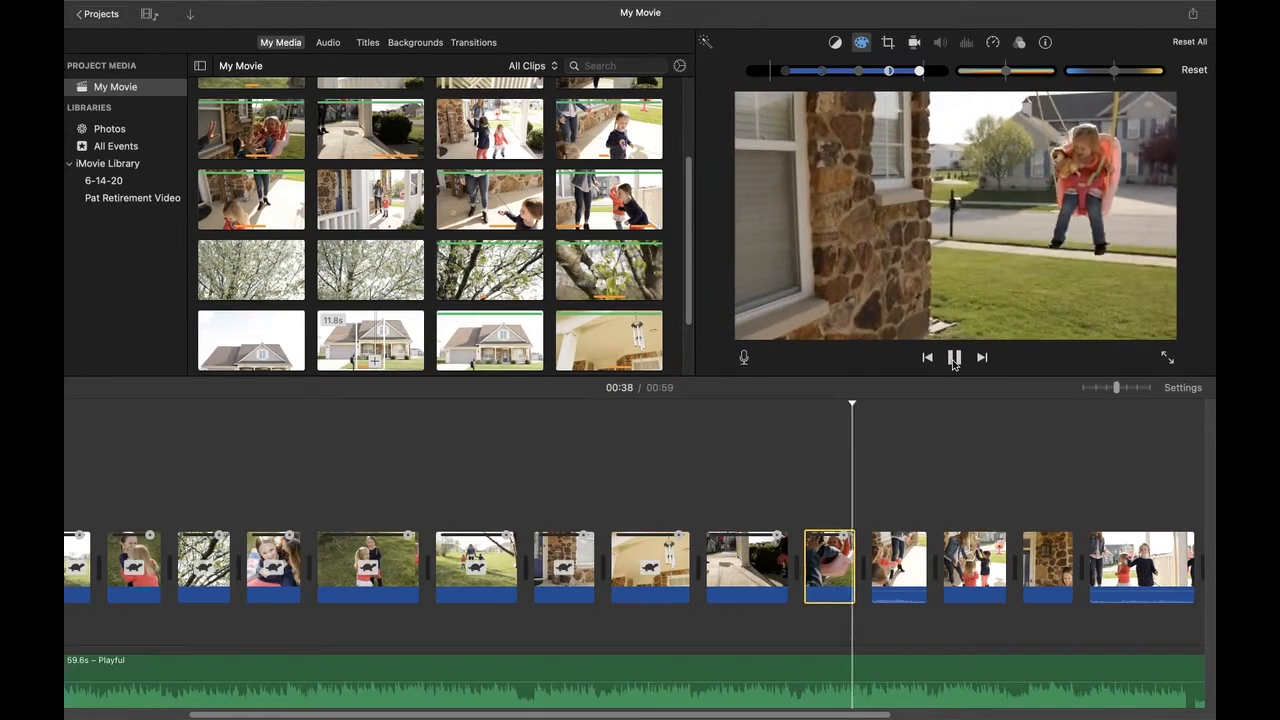
left_click(954, 358)
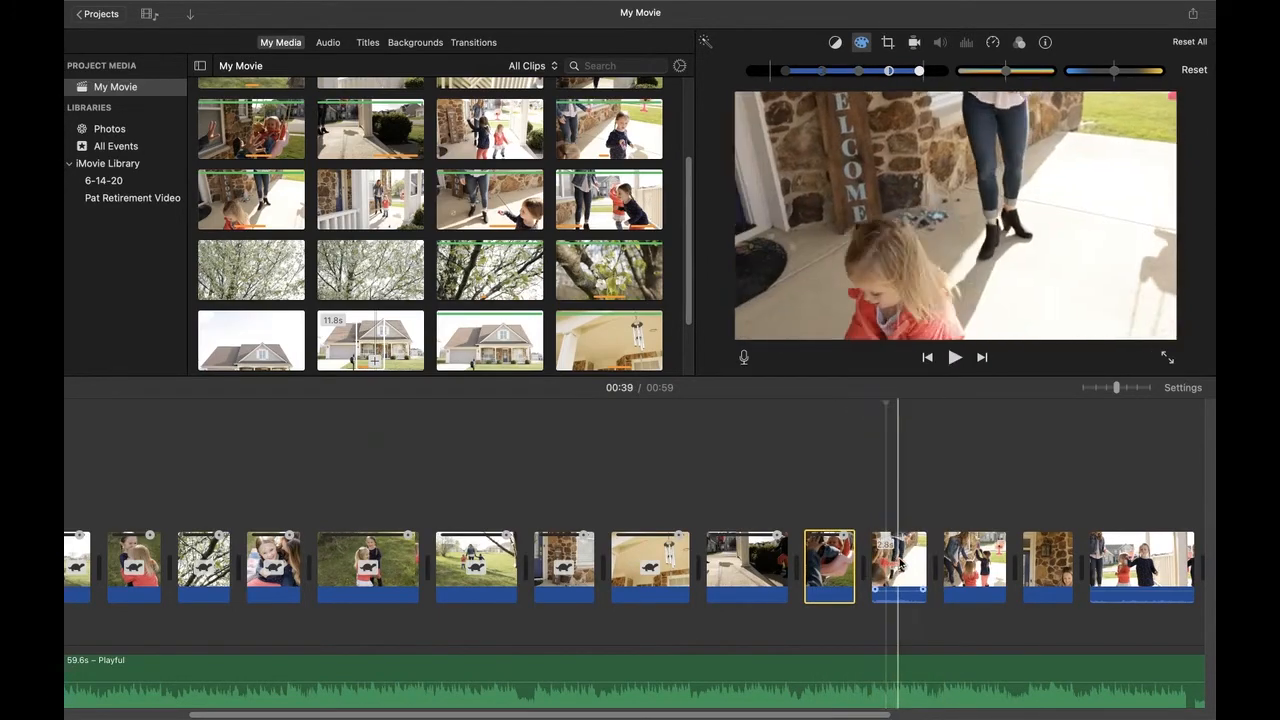
left_click(900, 565)
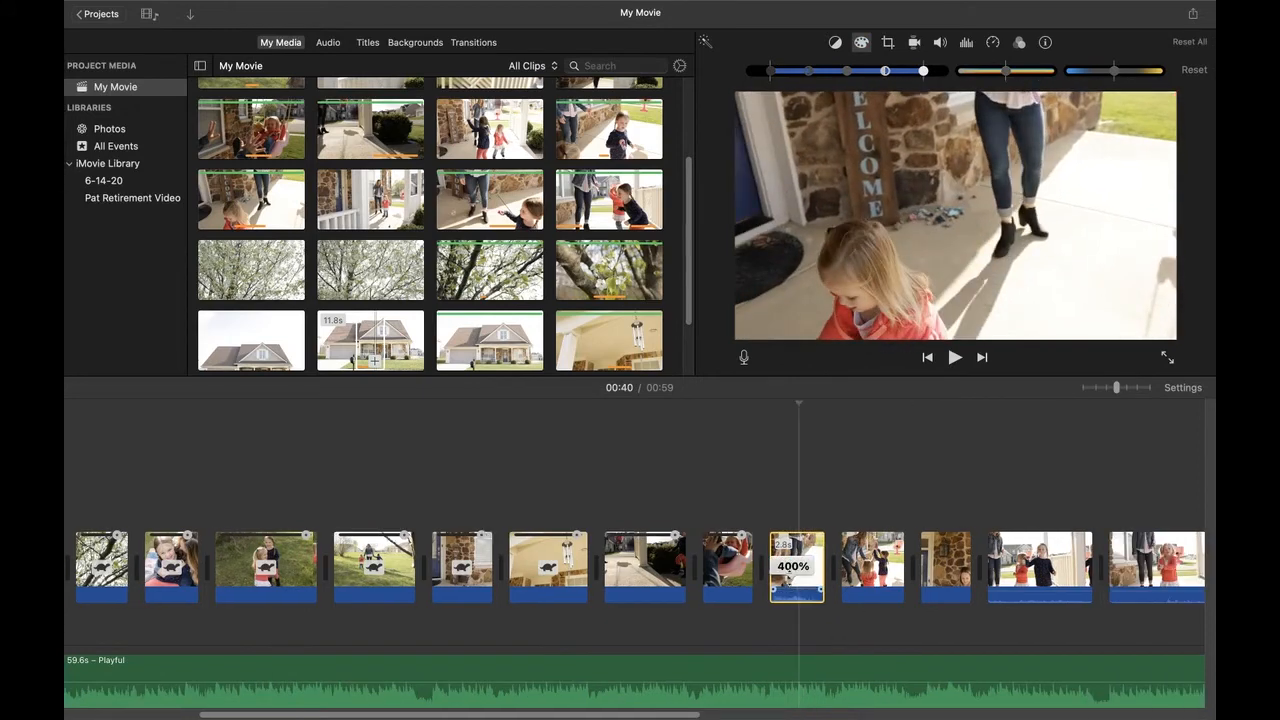
- Lower the volume of the Playful music track and play the porch clip to check the sound balance
left_click_drag(800, 662, 801, 691)
left_click(774, 471)
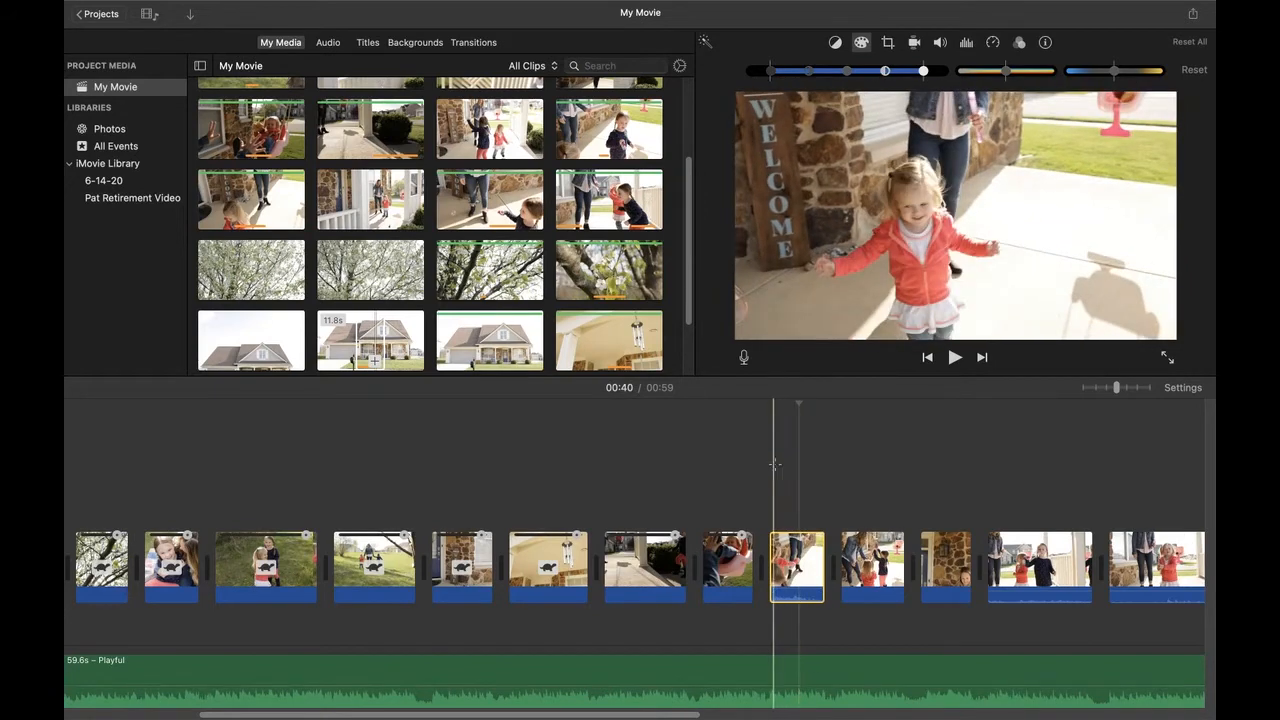
left_click(955, 358)
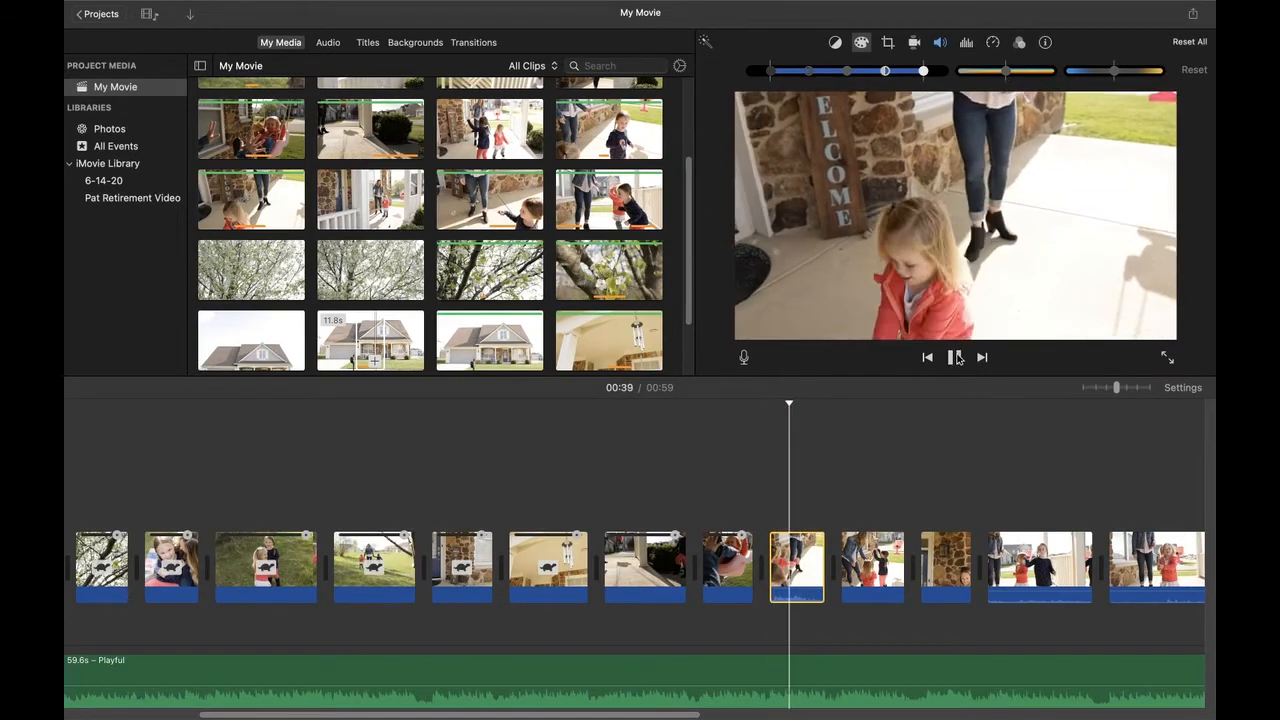
key("space")
- Play from the pink swing clip into the porch clip to compare their sound
left_click(731, 560)
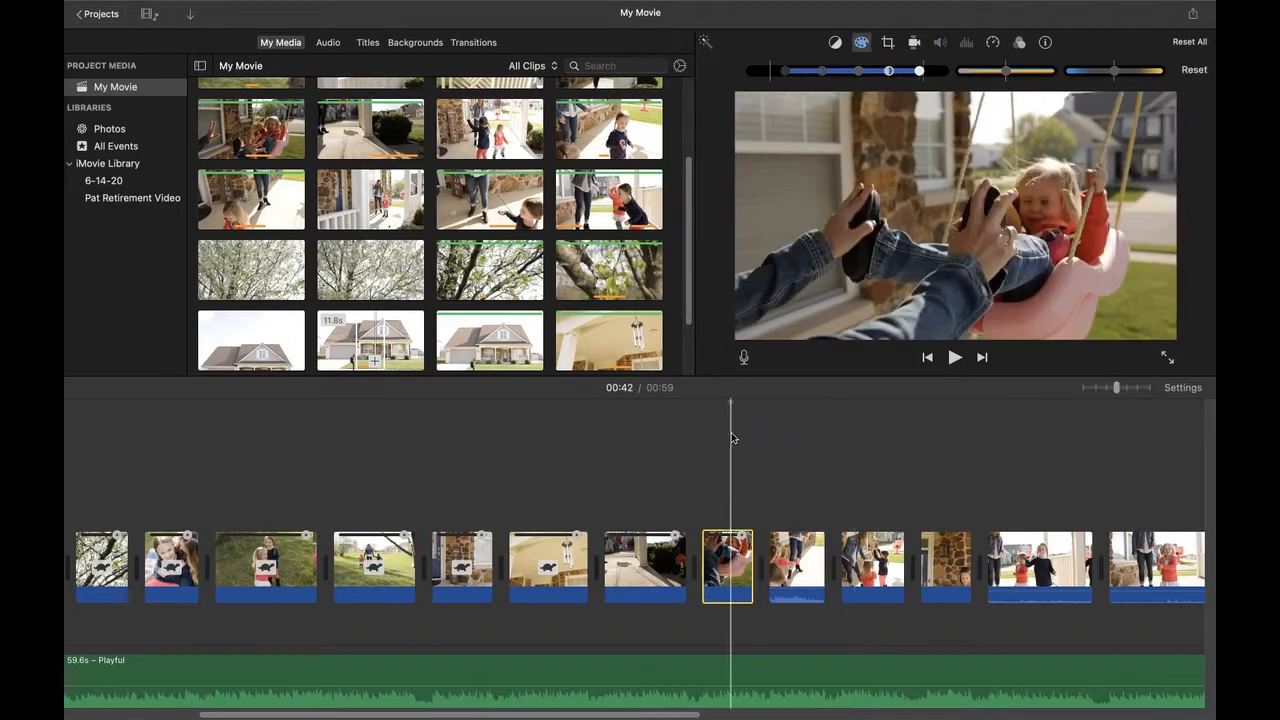
left_click(955, 358)
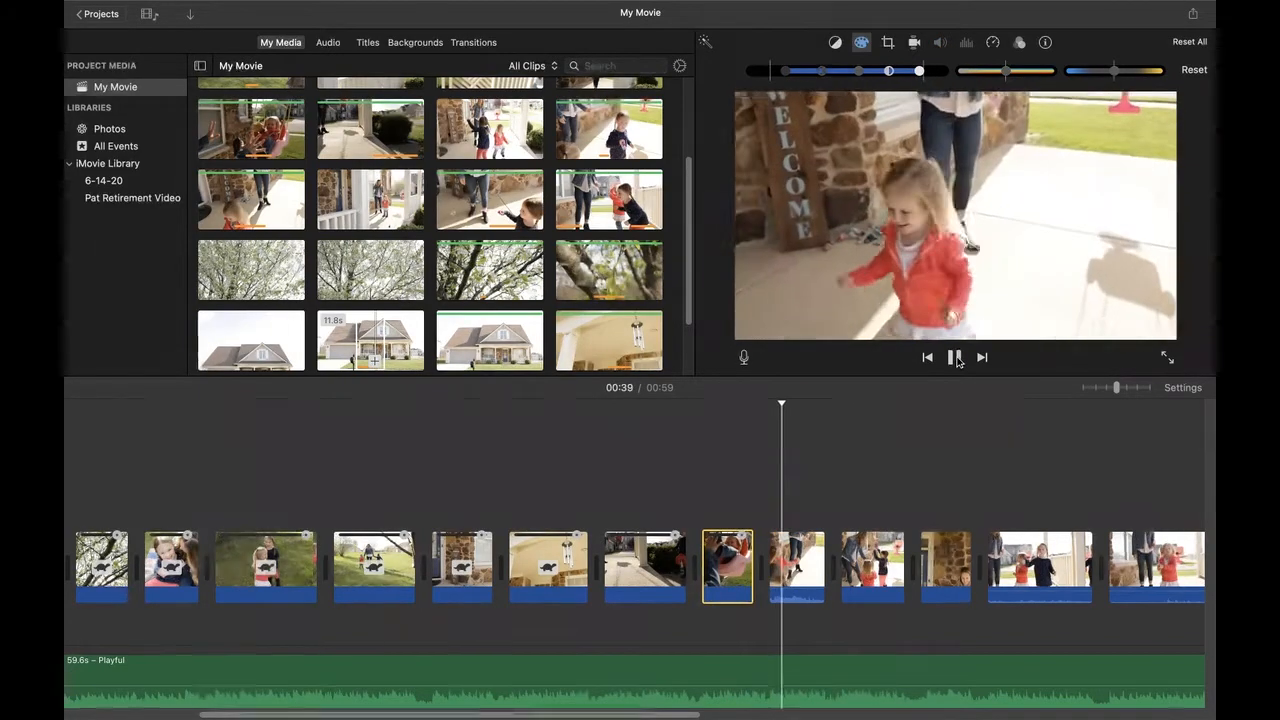
key("space")
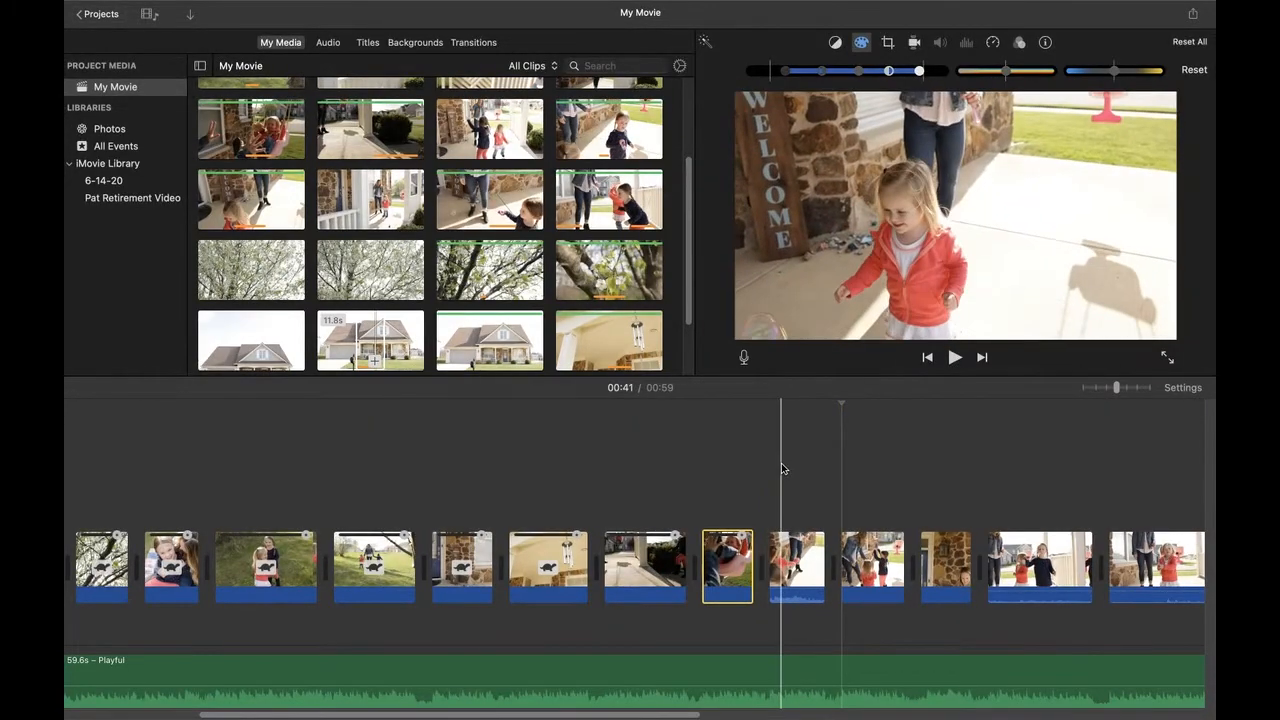
- Show the porch clip's background noise and equalizer settings, and play on into the first bubble-blowing clip
left_click(782, 466)
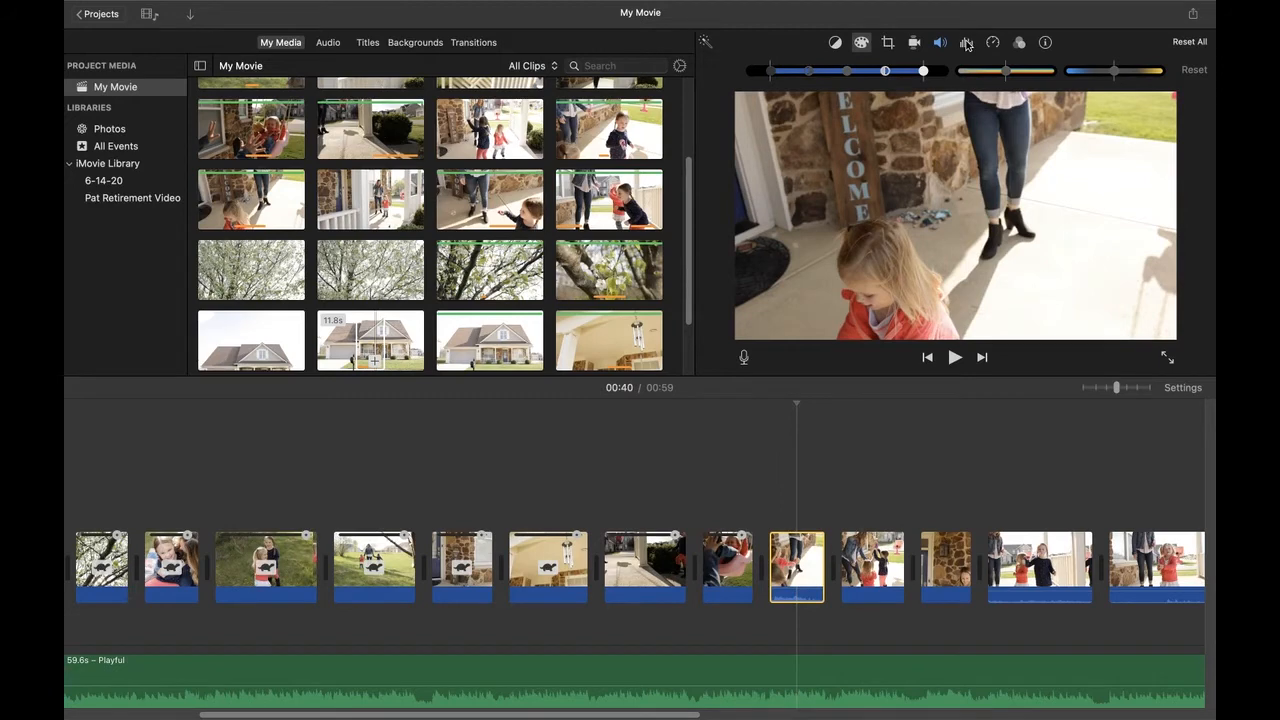
left_click(966, 43)
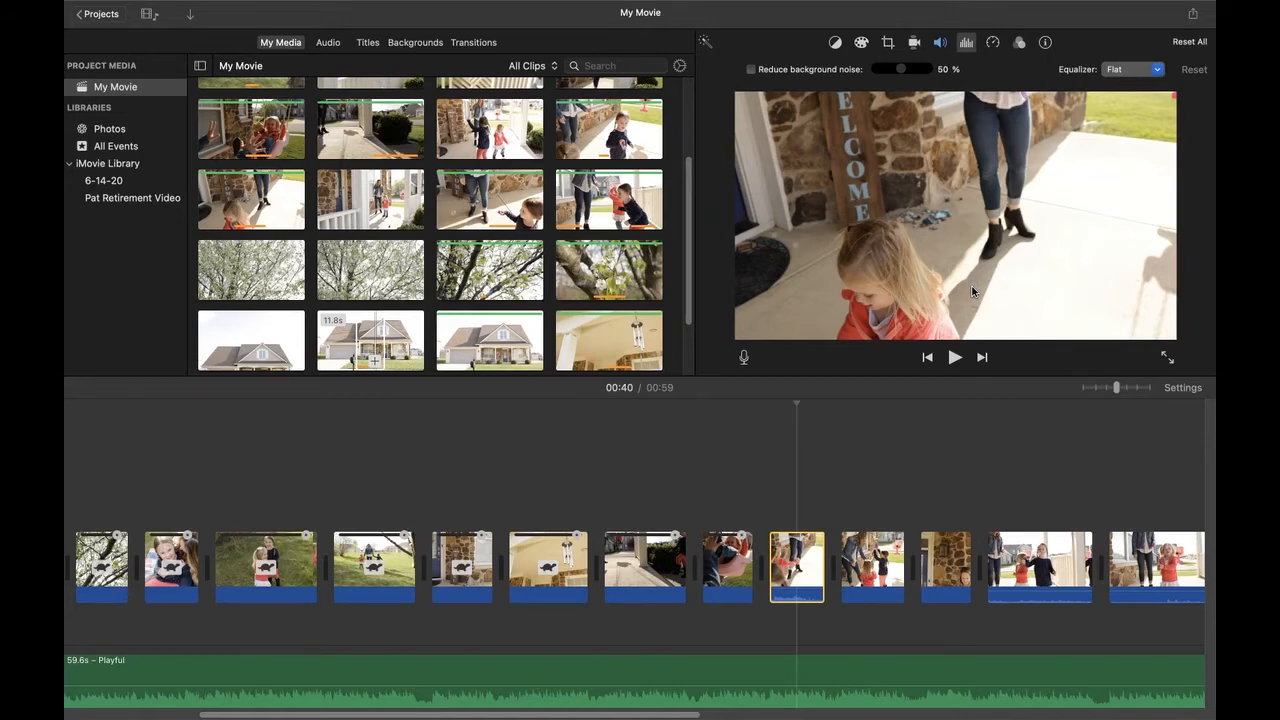
left_click(956, 362)
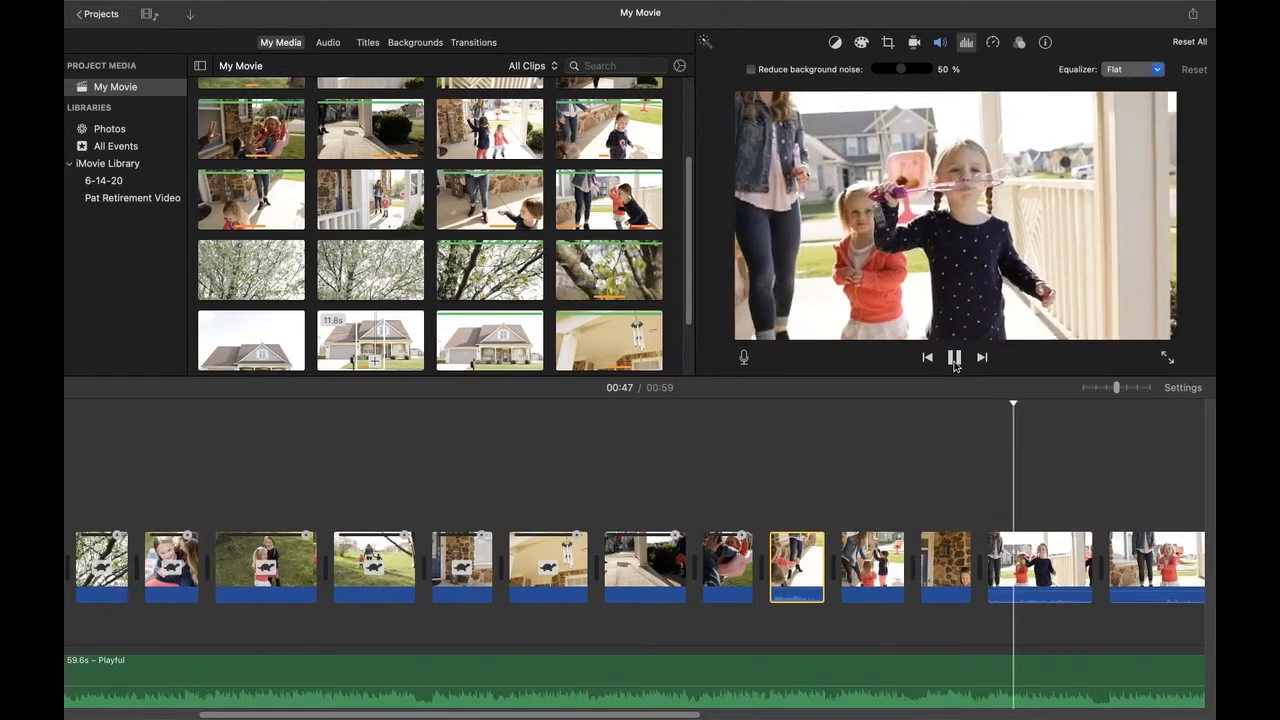
left_click(954, 366)
- Check the audio levels of the last two bubble-blowing clips and play them through to the closing house clip twice
scroll(1034, 514, "right", 5)
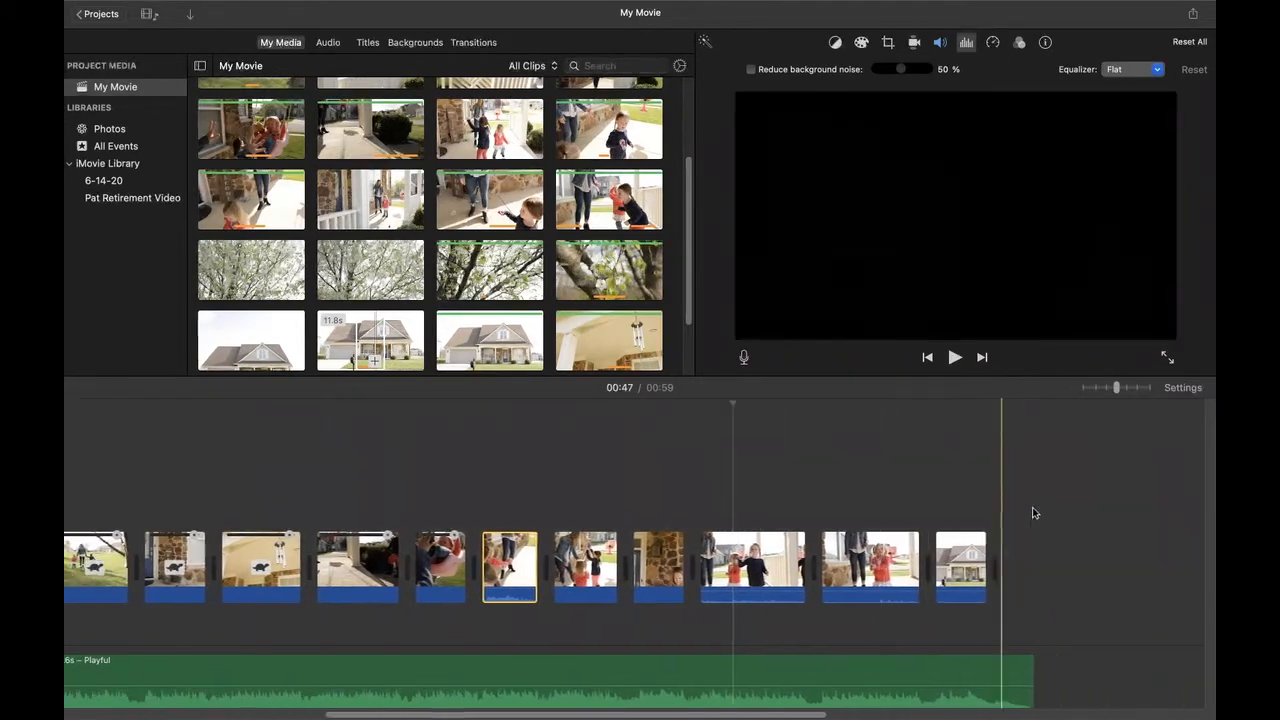
mouse_move(761, 586)
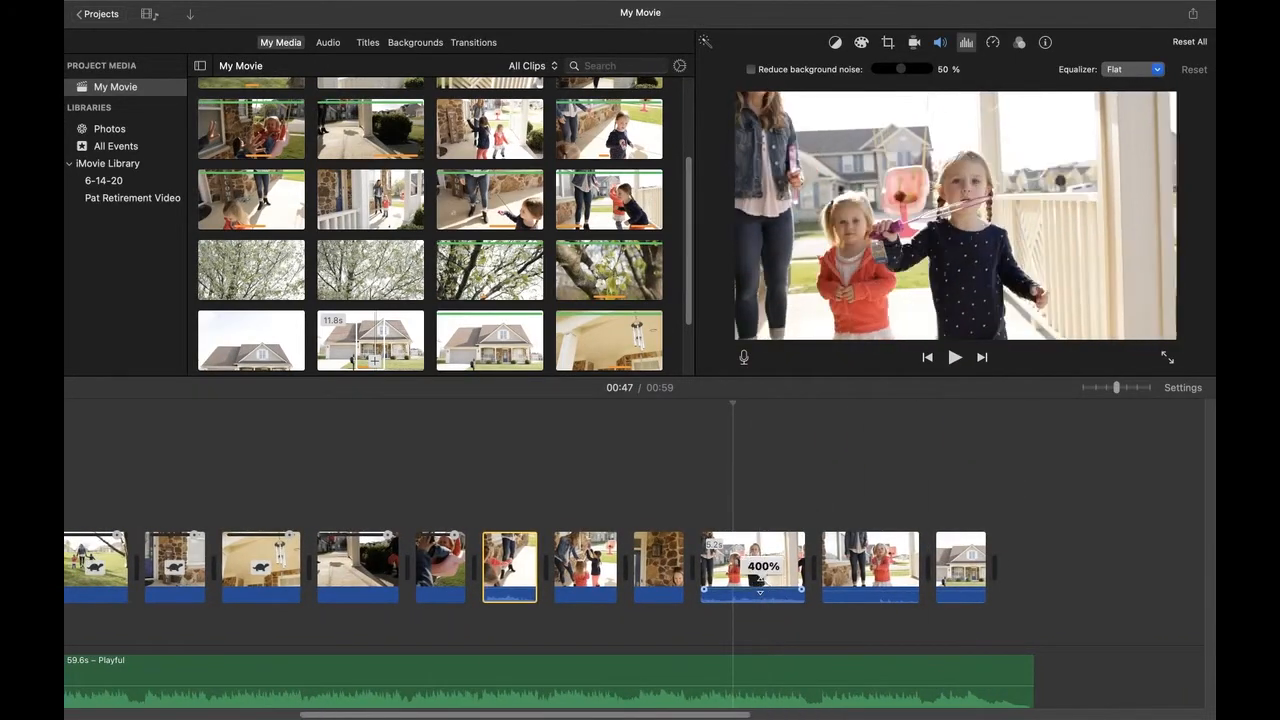
mouse_move(858, 590)
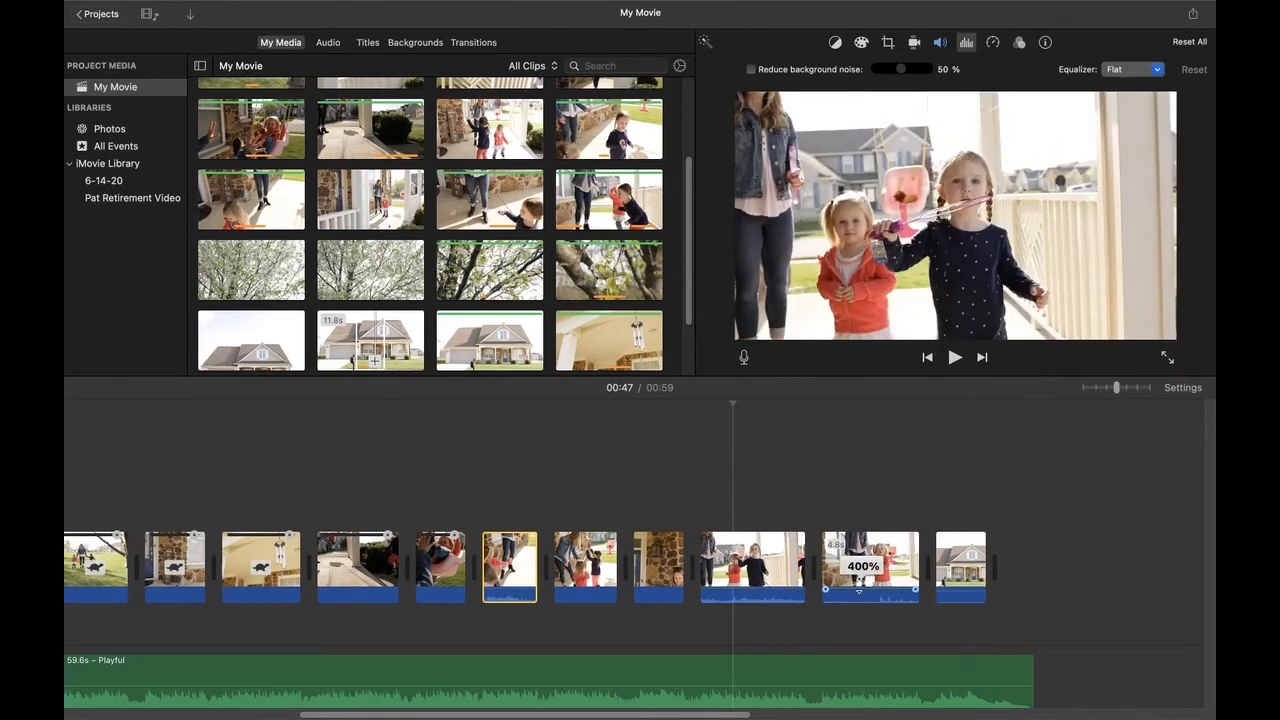
left_click(706, 478)
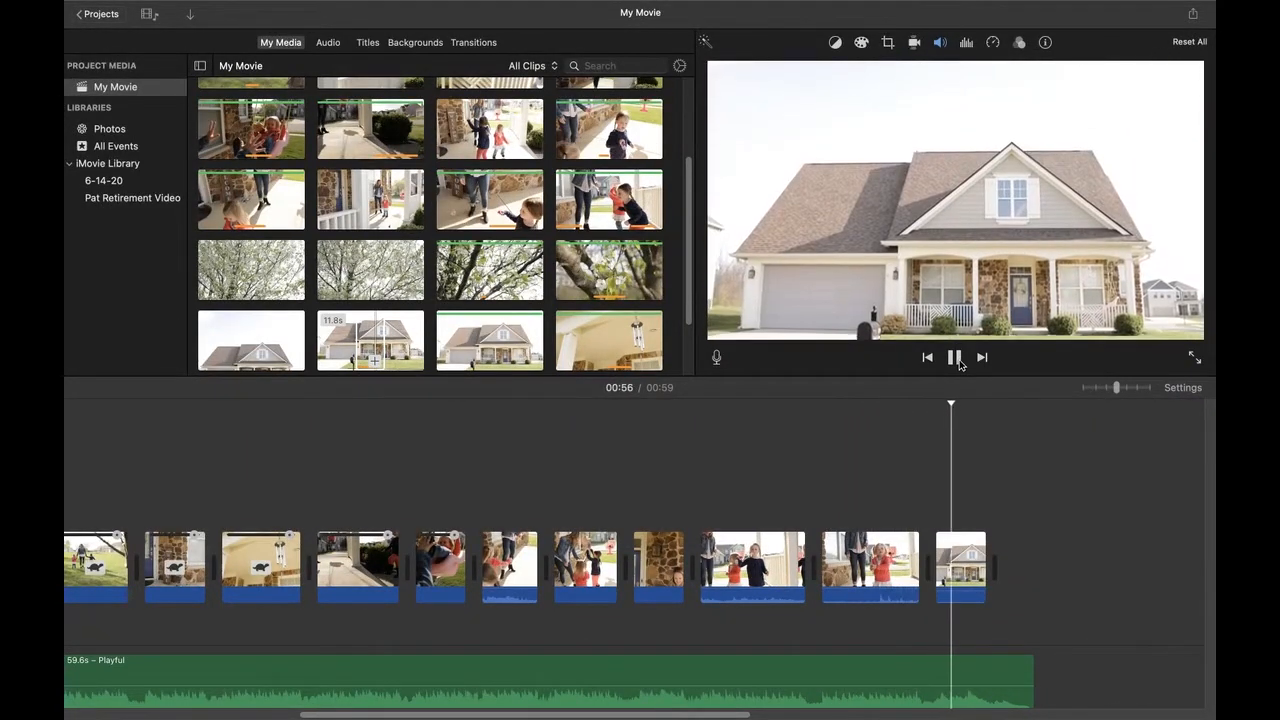
left_click(956, 358)
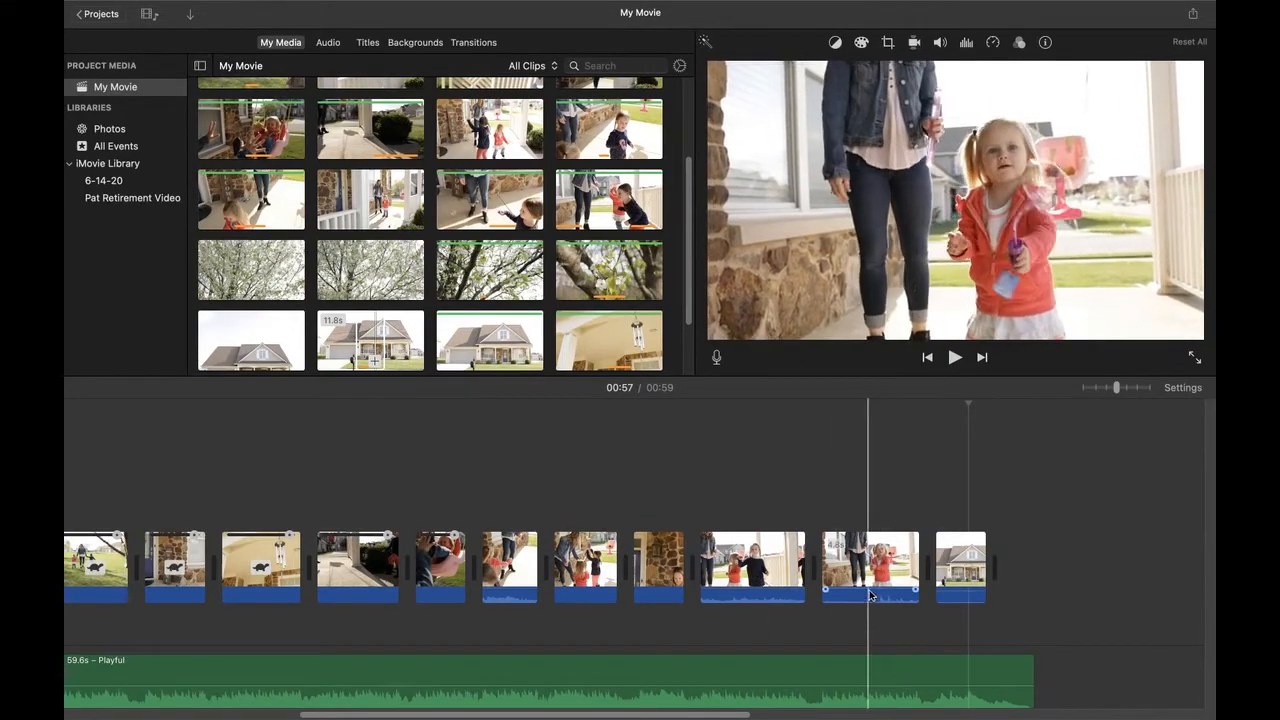
left_click(711, 542)
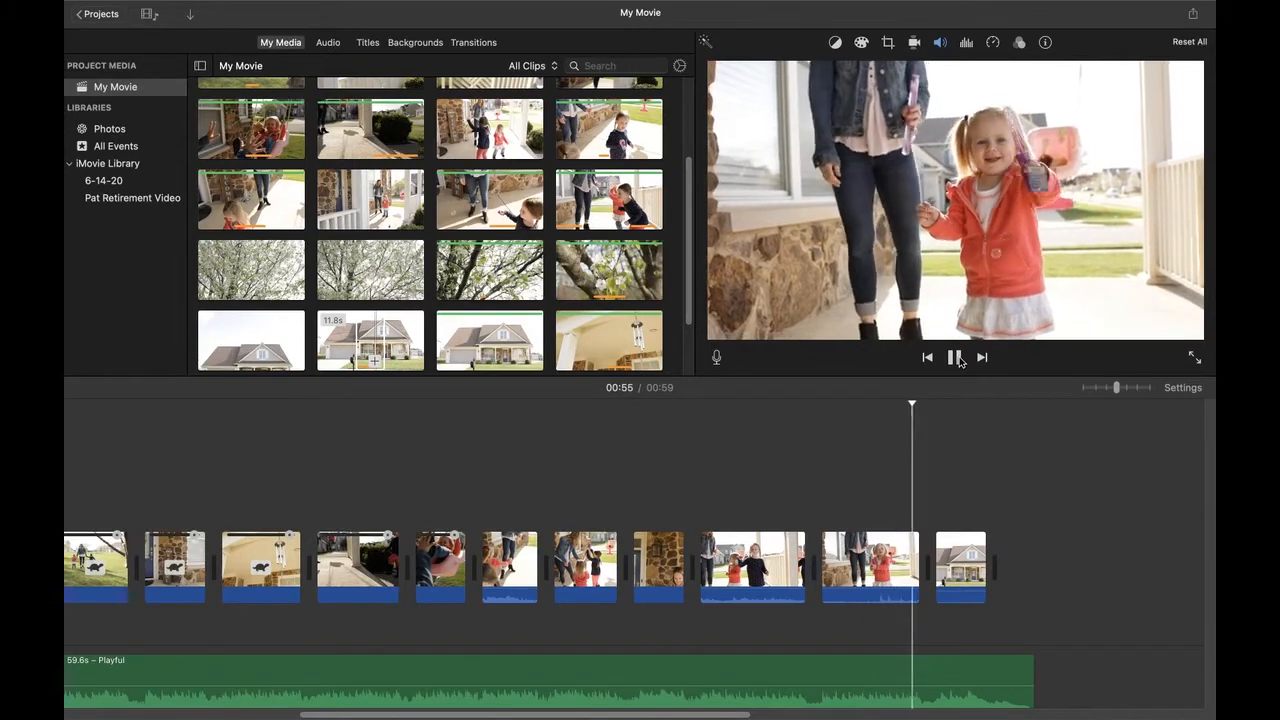
left_click(956, 357)
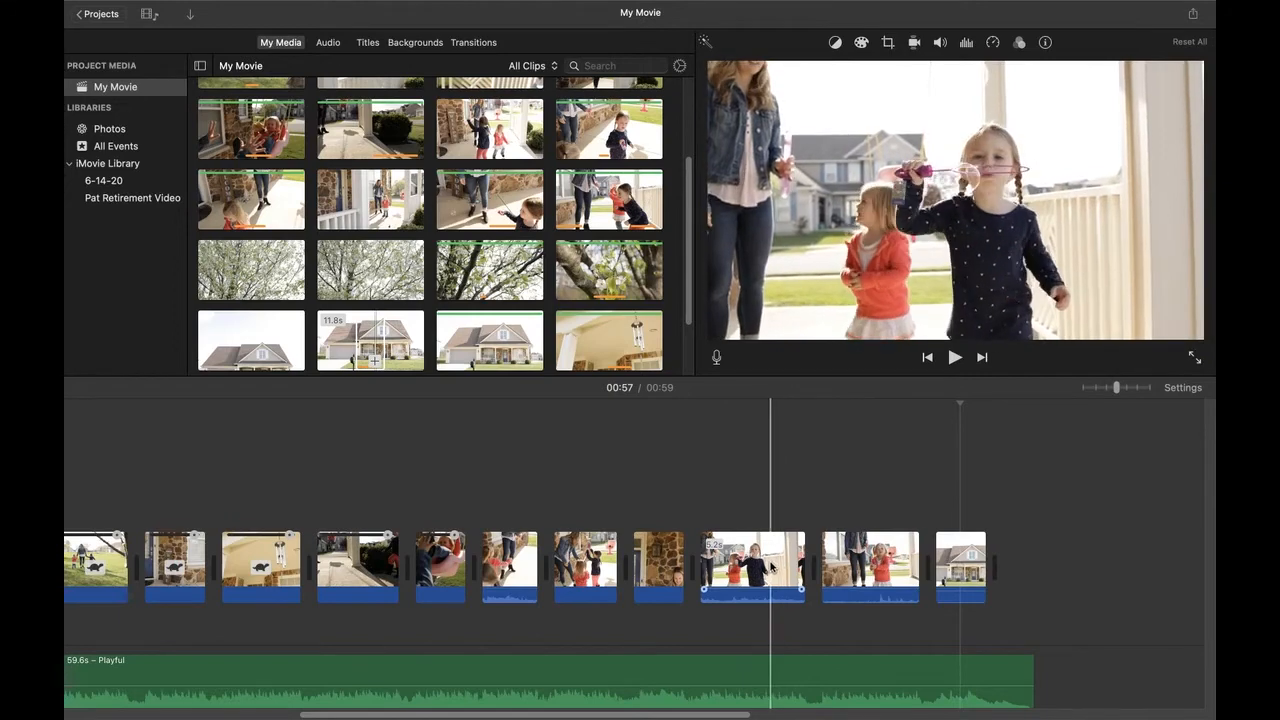
- Browse the available transitions and add a Cross Dissolve between the last two bubble-blowing clips
left_click(477, 42)
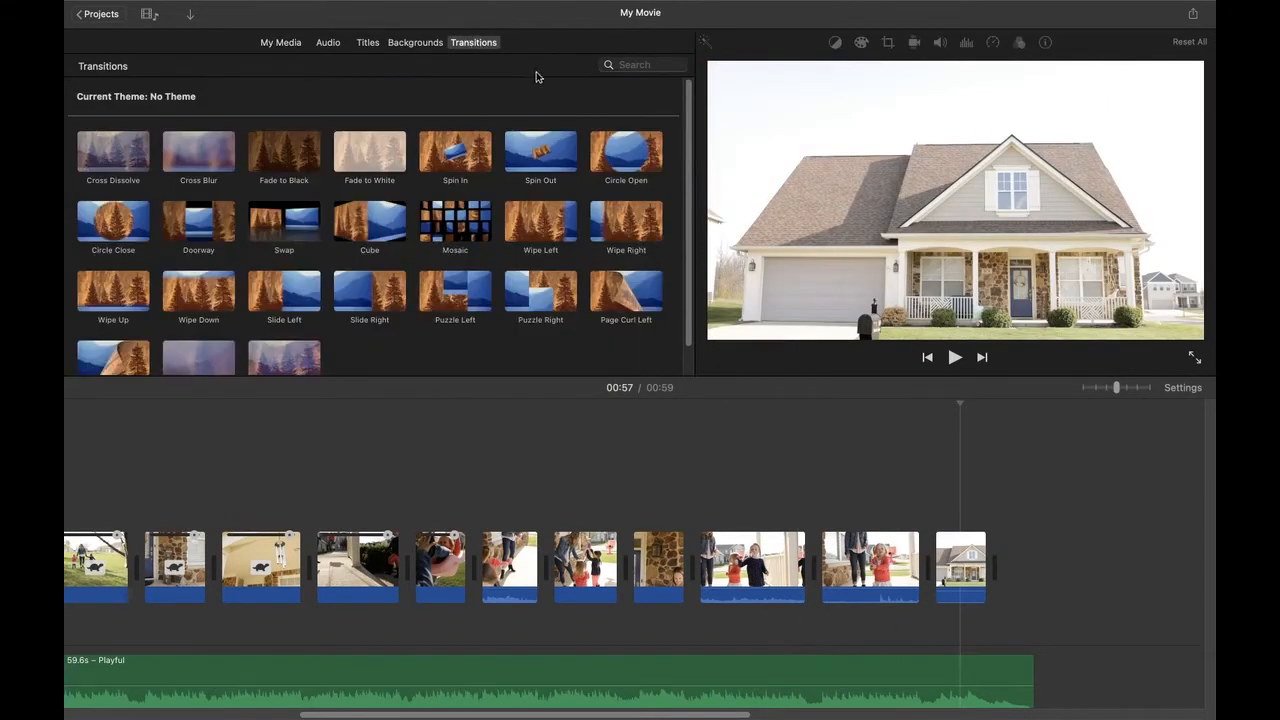
scroll(347, 330, "down", 2)
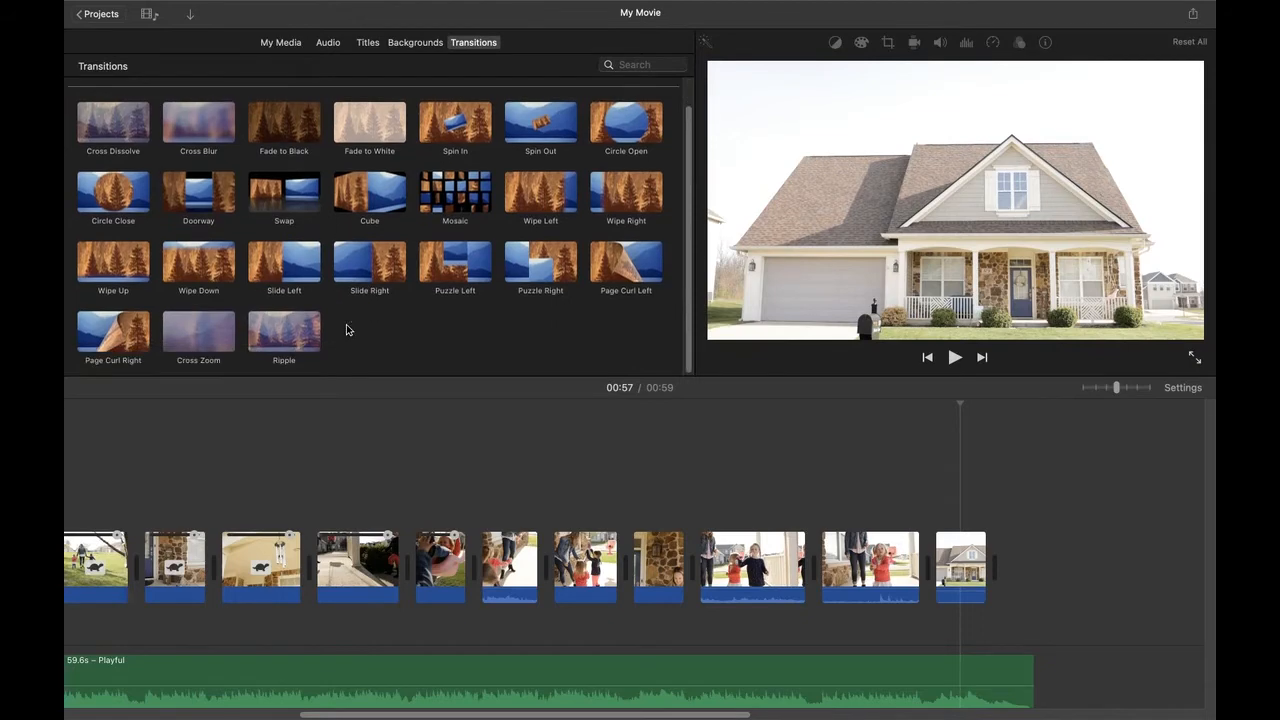
scroll(347, 330, "up", 2)
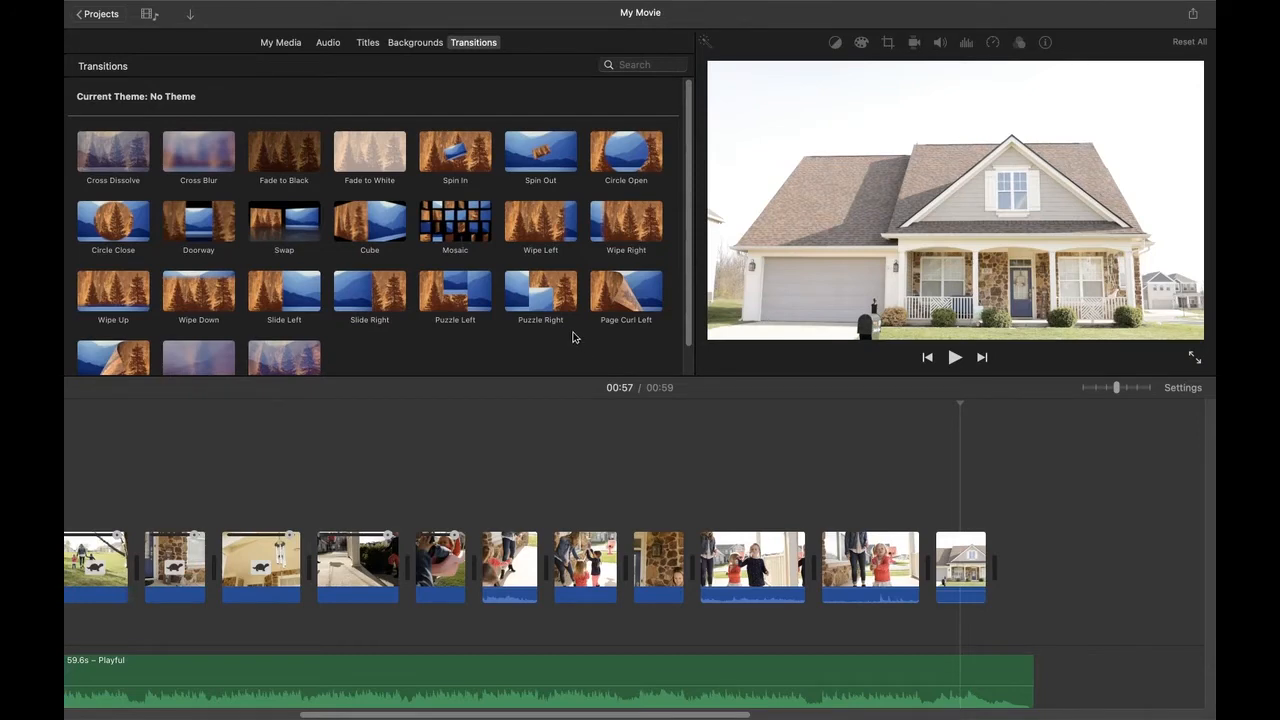
scroll(575, 333, "down", 2)
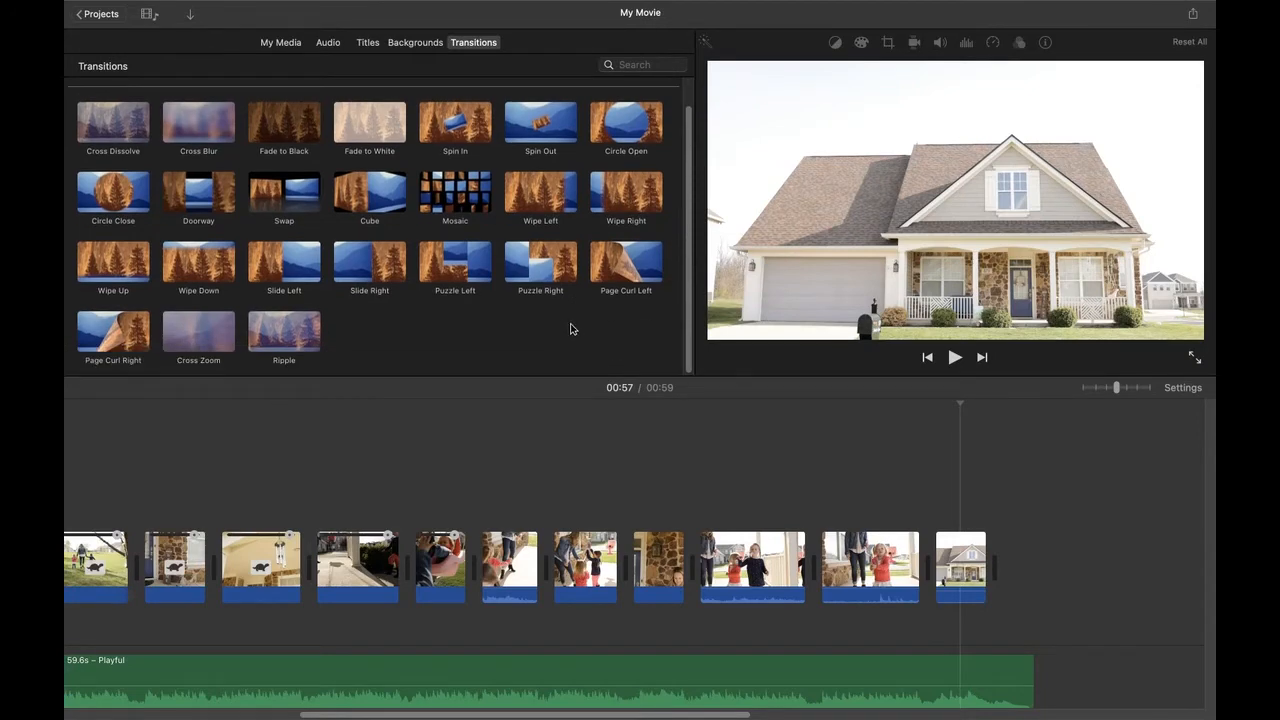
scroll(572, 329, "up", 2)
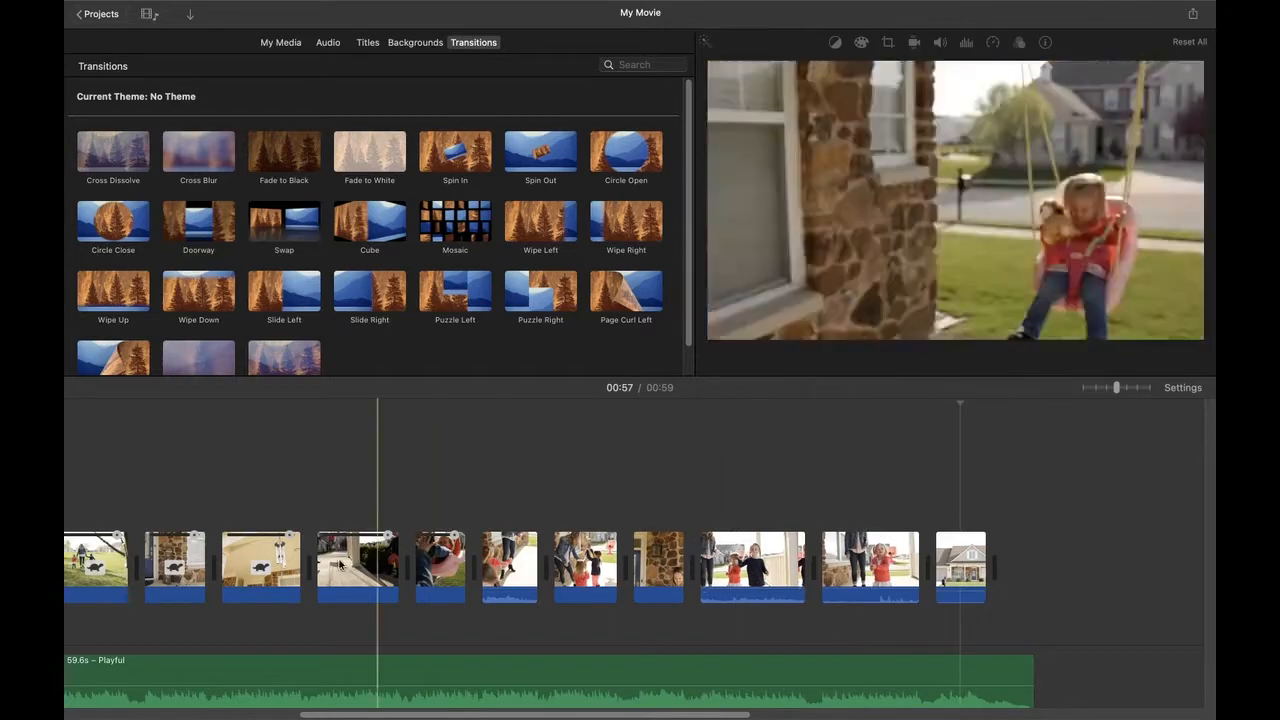
left_click(270, 556)
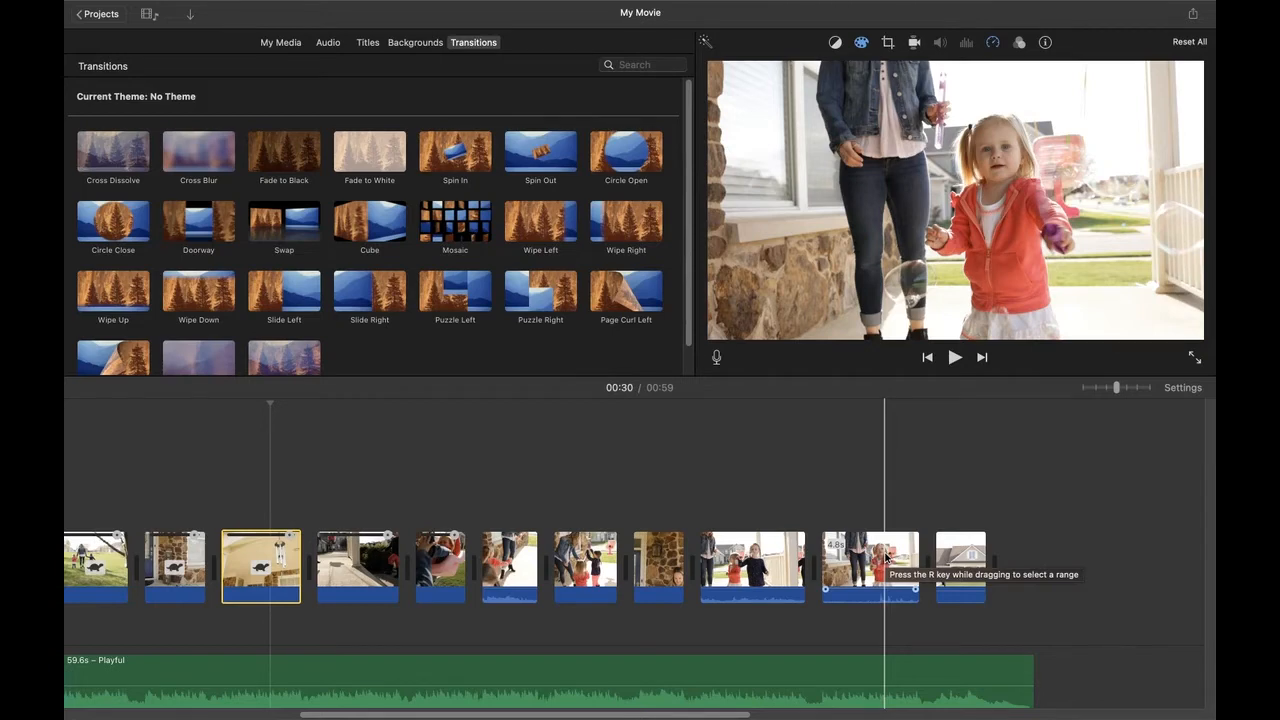
left_click(110, 155)
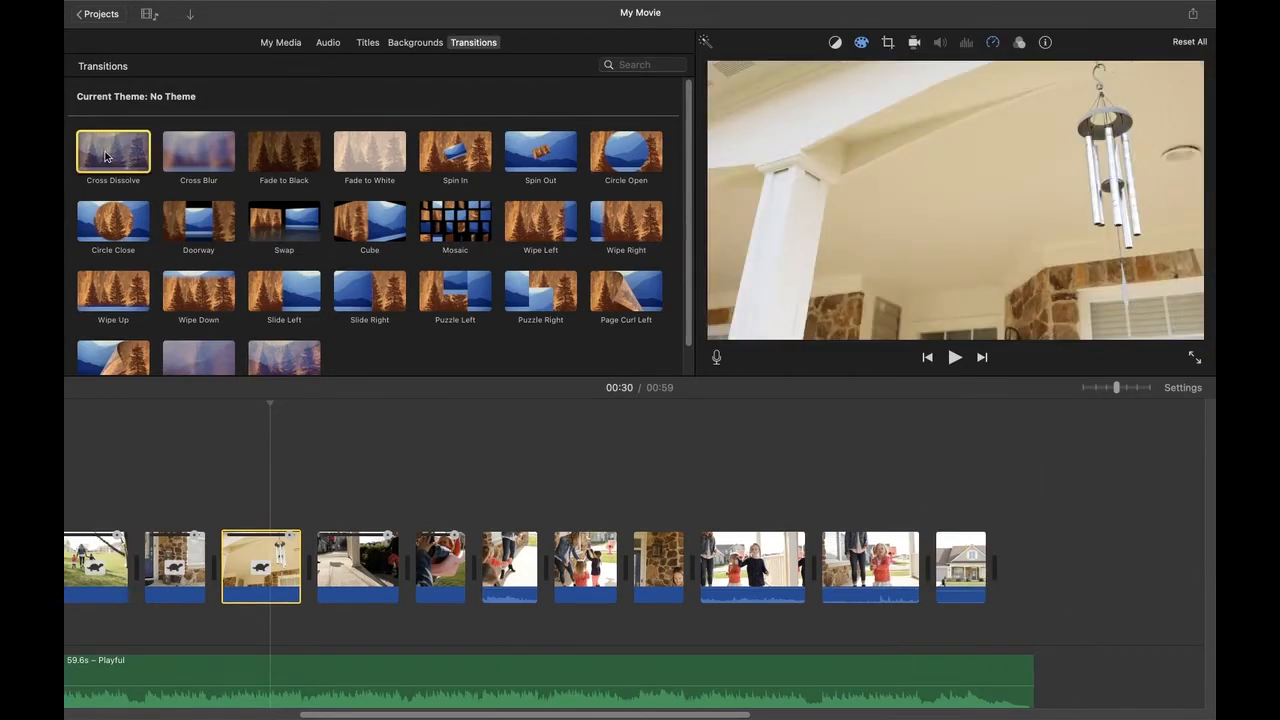
left_click_drag(110, 155, 797, 568)
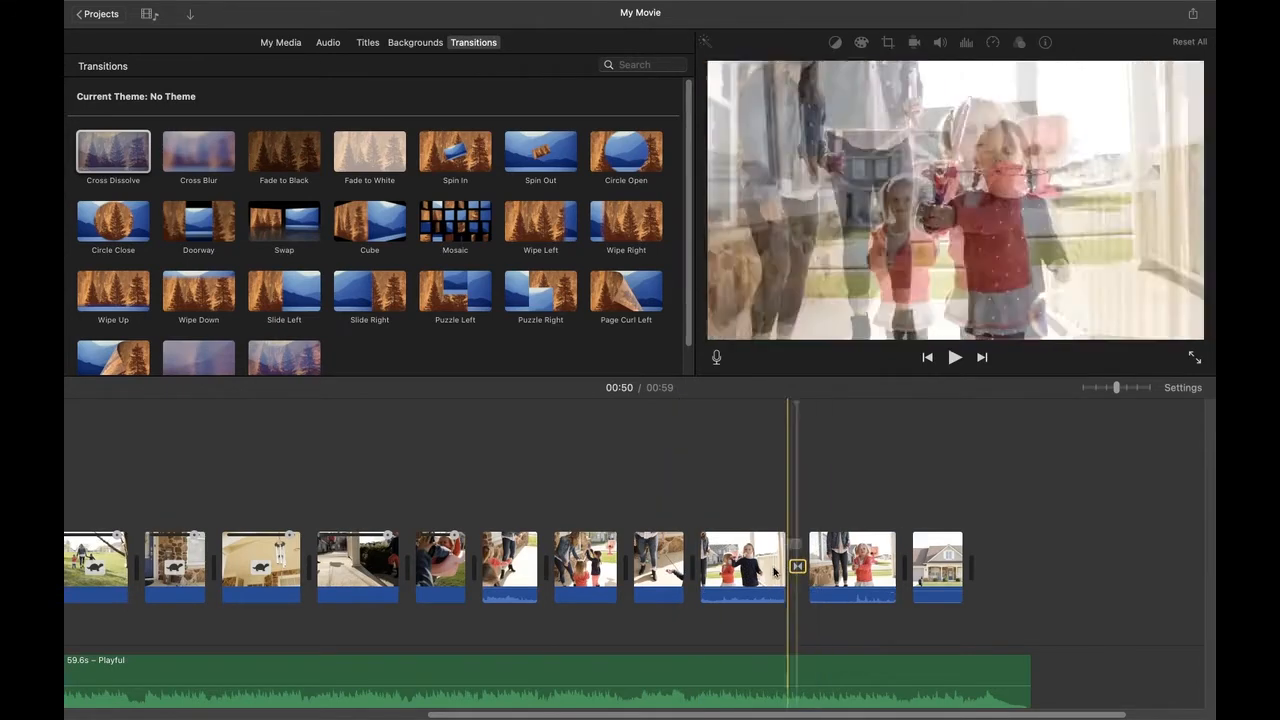
- Play the first bubble-blowing clip through the Cross Dissolve into the following clip
left_click(741, 570)
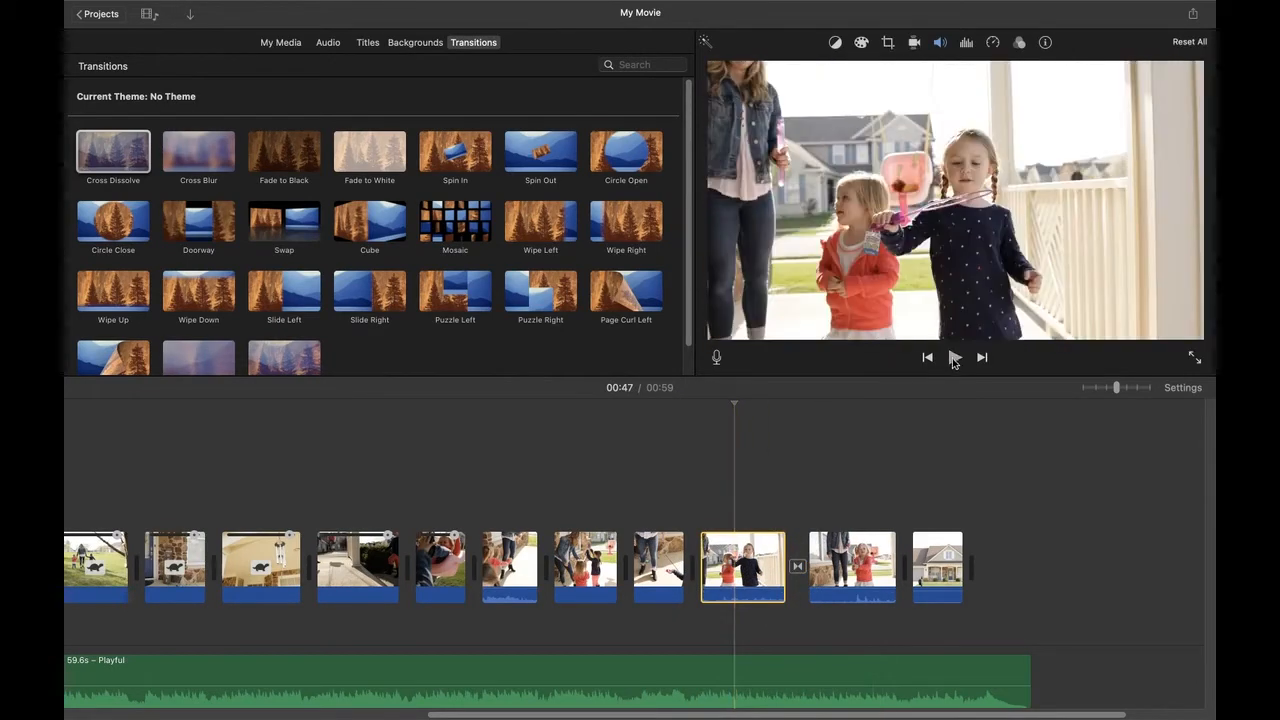
left_click(955, 357)
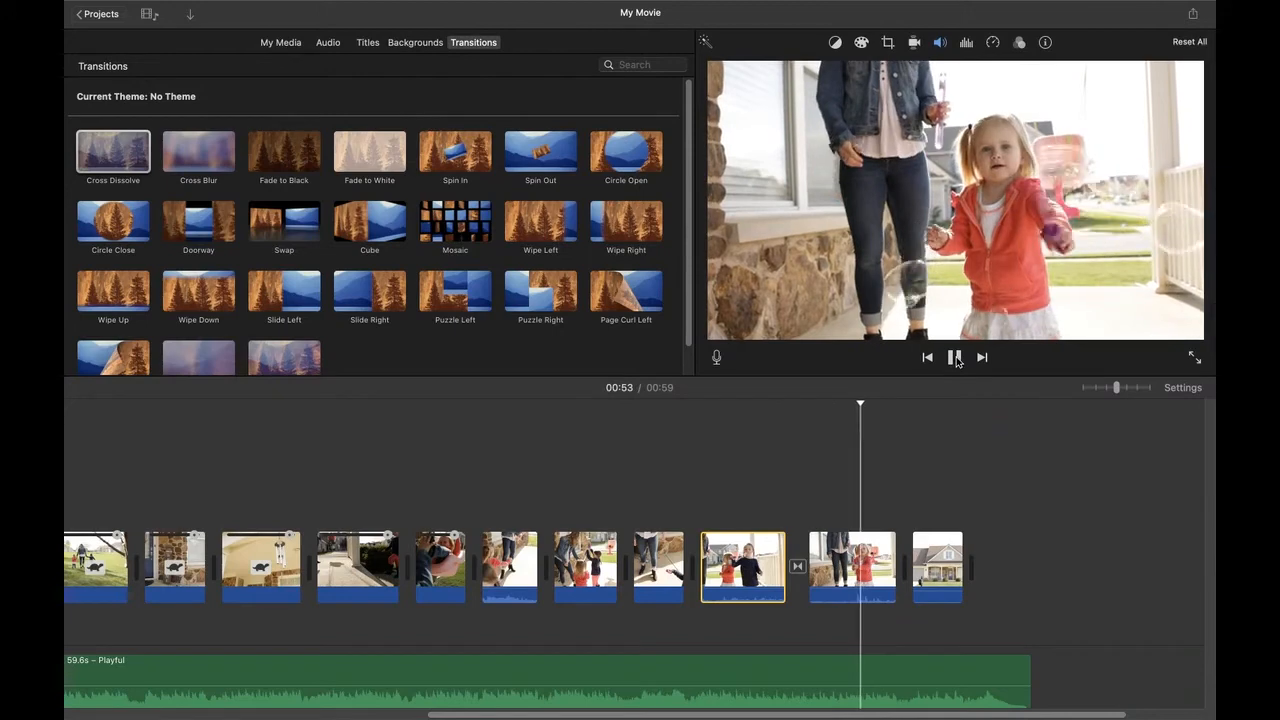
left_click(955, 357)
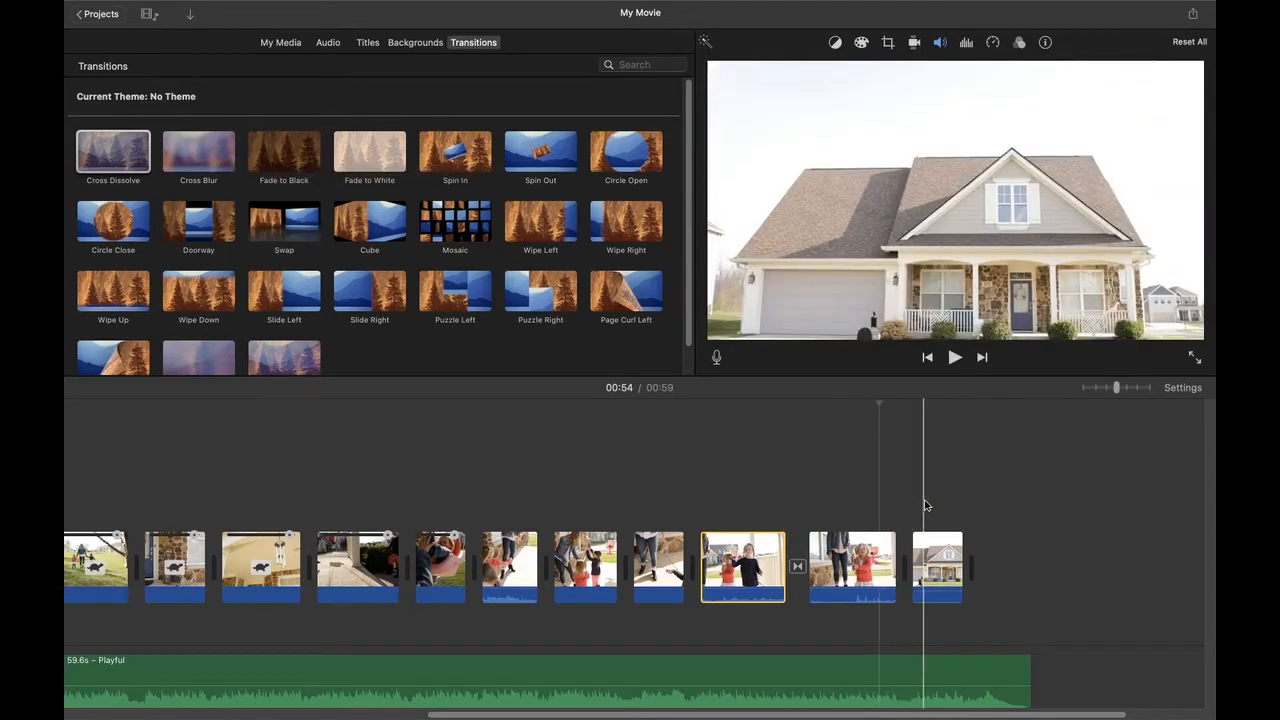
- Set the closing house clip's speed to Slow with the Auto option
left_click(940, 567)
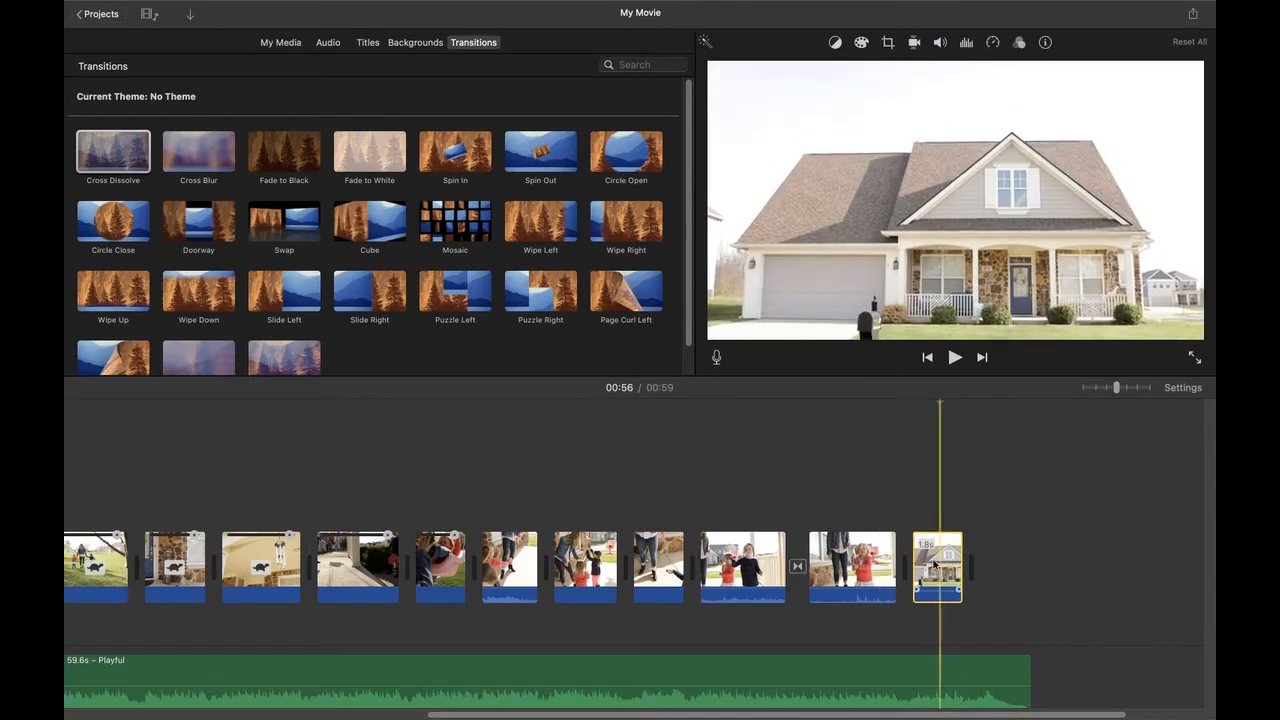
left_click(993, 43)
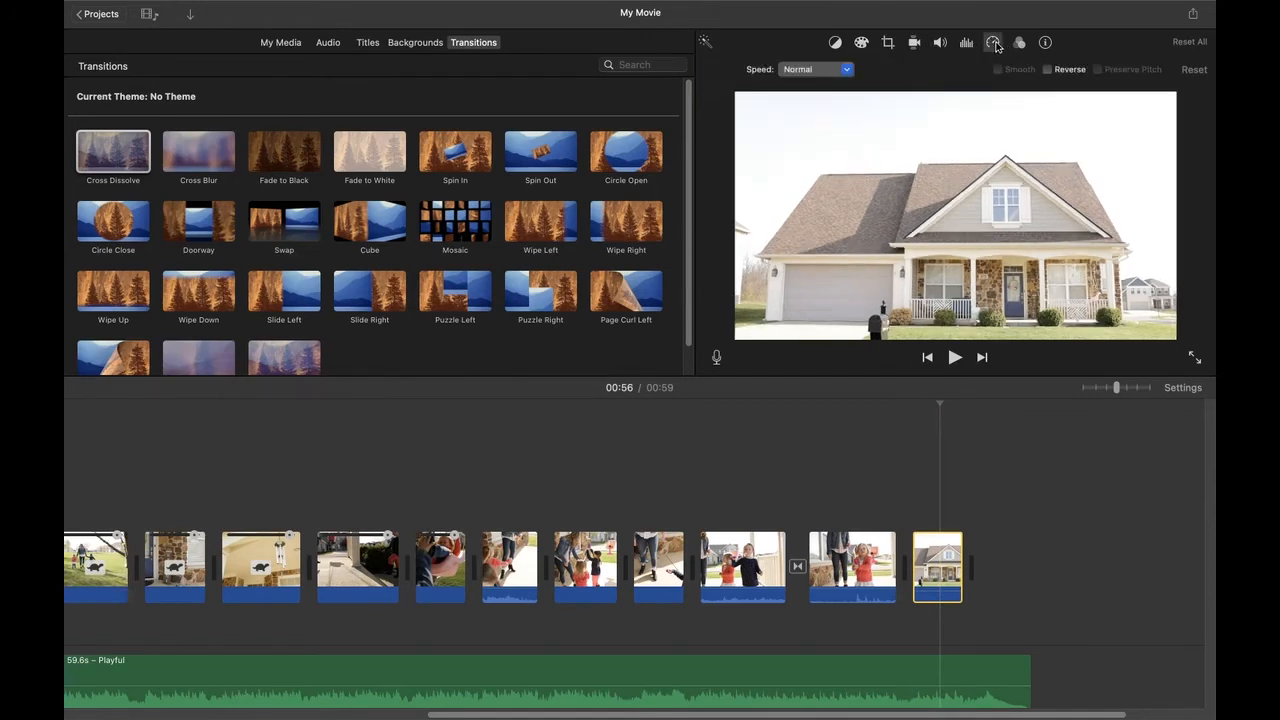
left_click(785, 72)
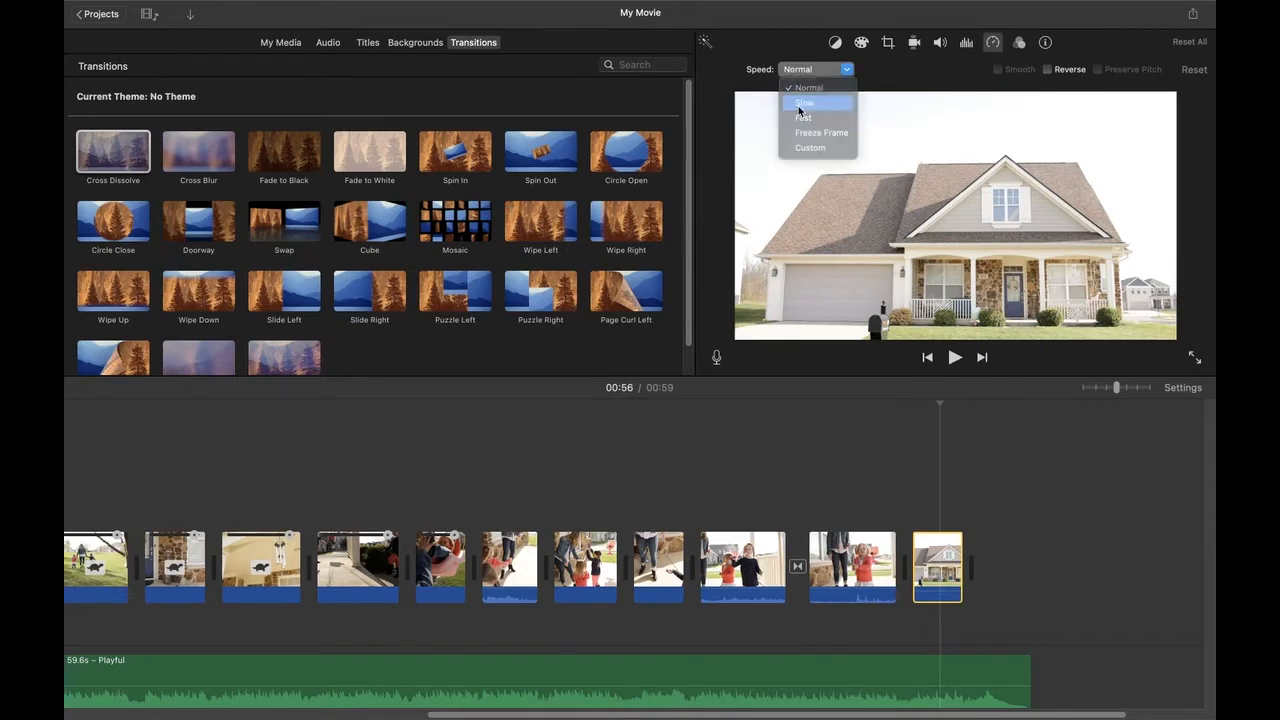
left_click(803, 103)
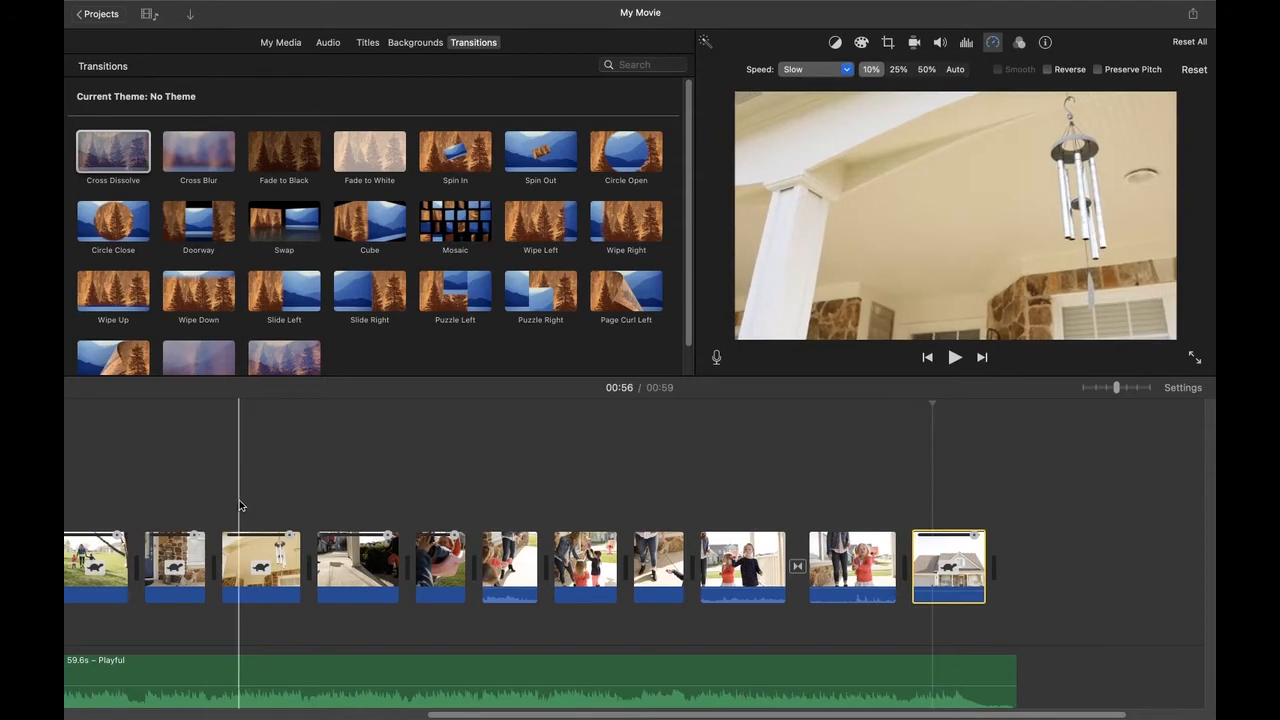
left_click(951, 75)
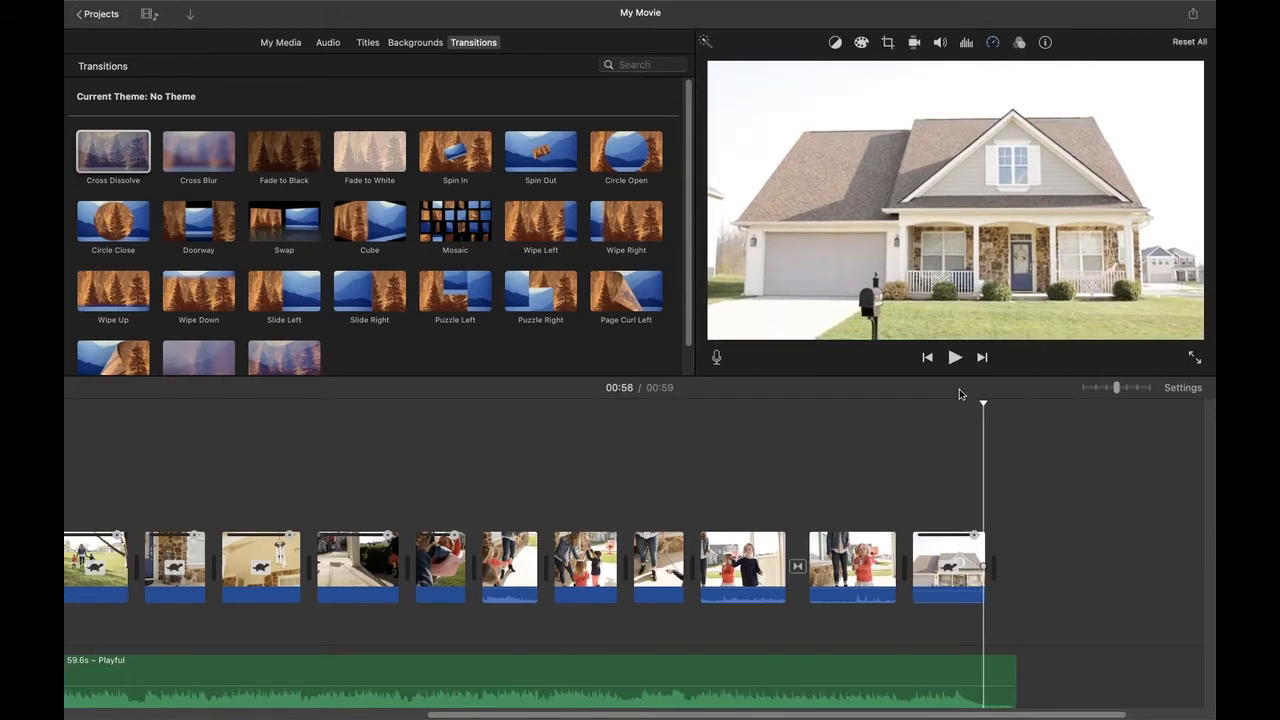
- Review the closing house clip's speed setting and play the clip from its start
left_click(948, 568)
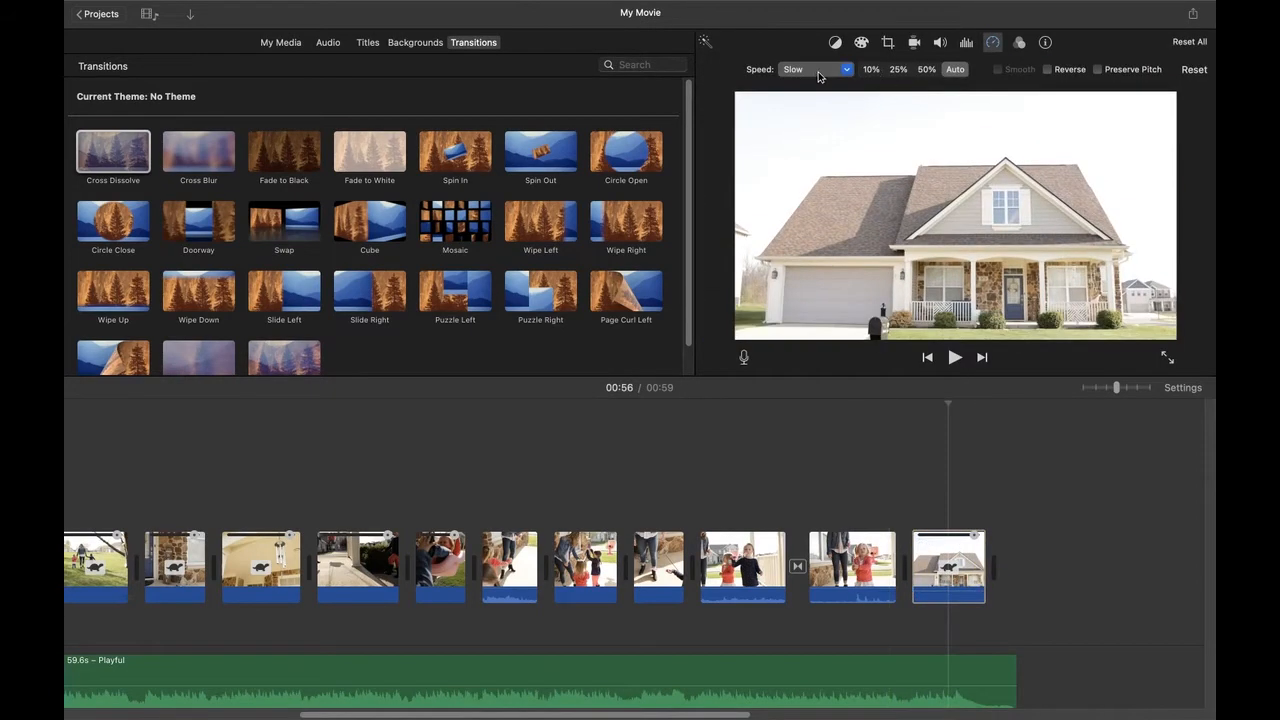
left_click(812, 70)
left_click(975, 77)
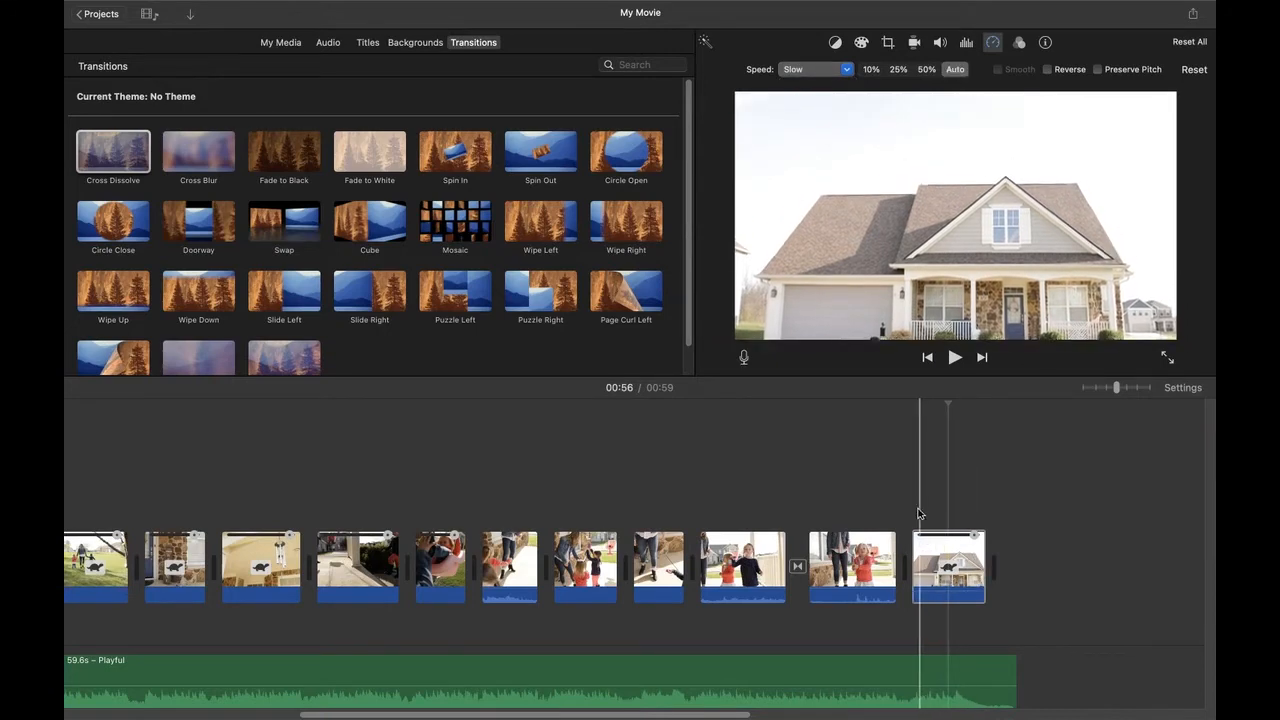
left_click(918, 430)
left_click(955, 357)
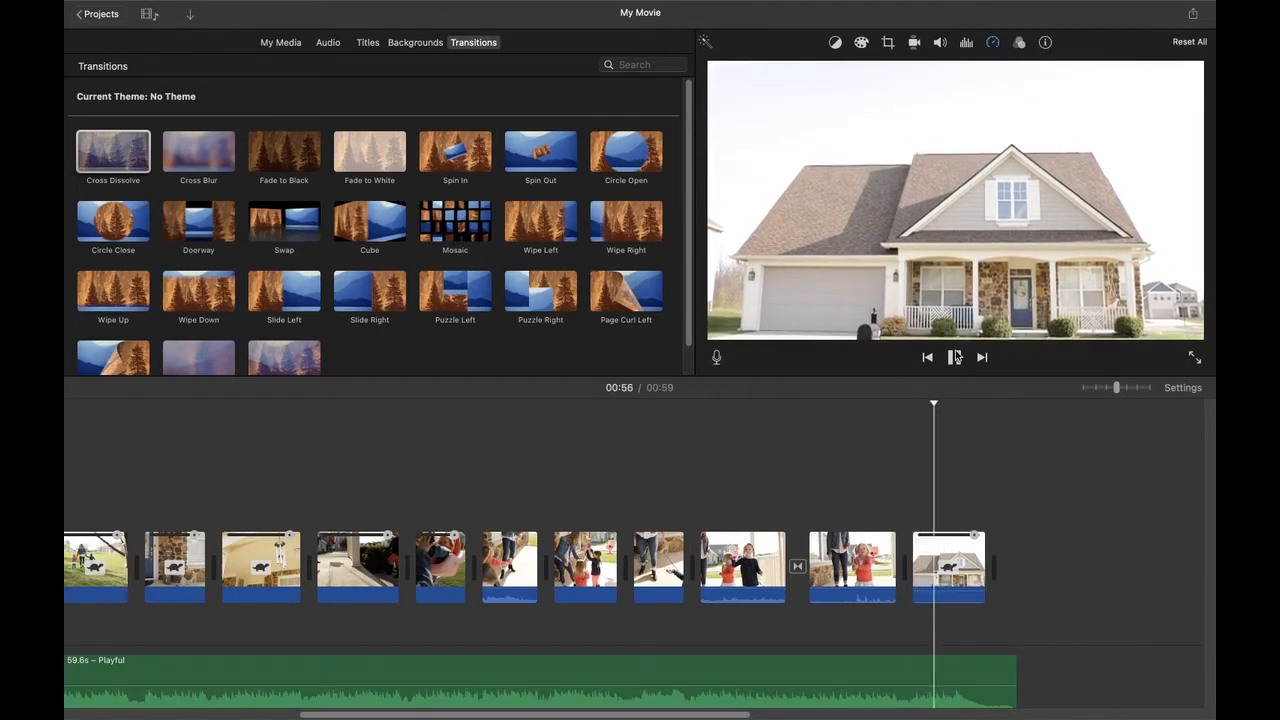
left_click(955, 357)
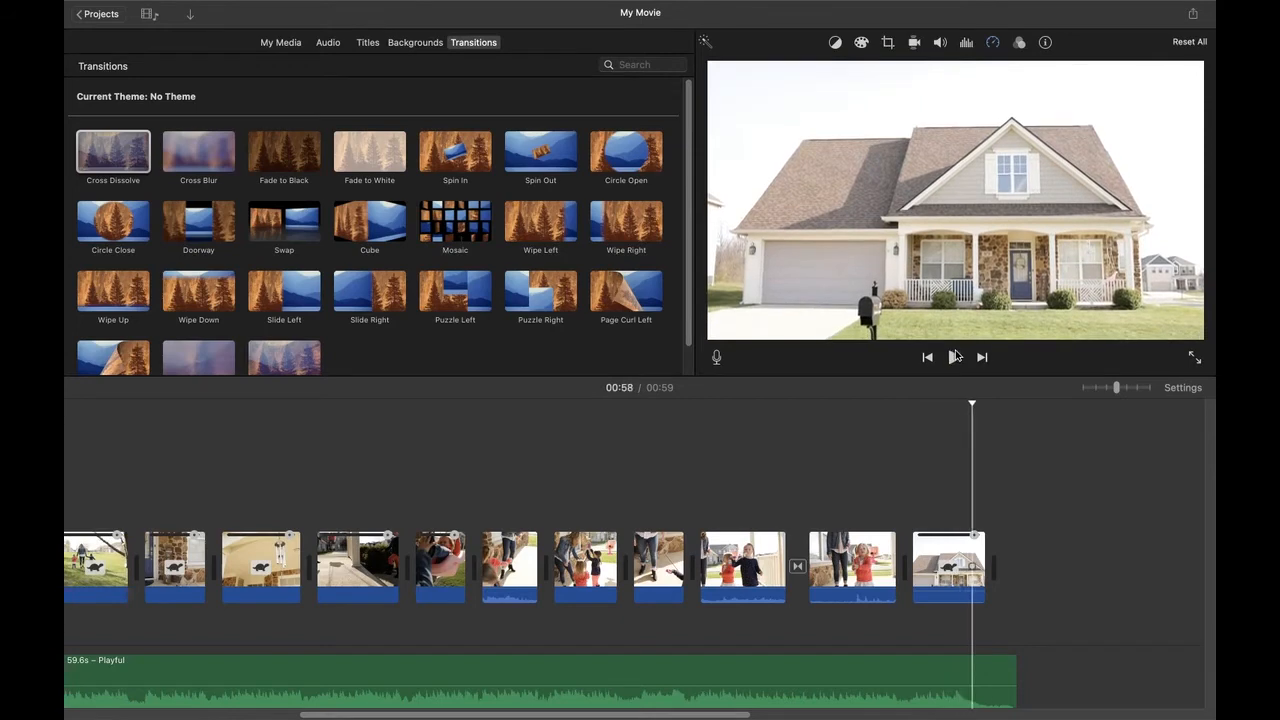
- Try the Custom speed option on the closing house clip and return it to Slow with Auto
left_click(946, 565)
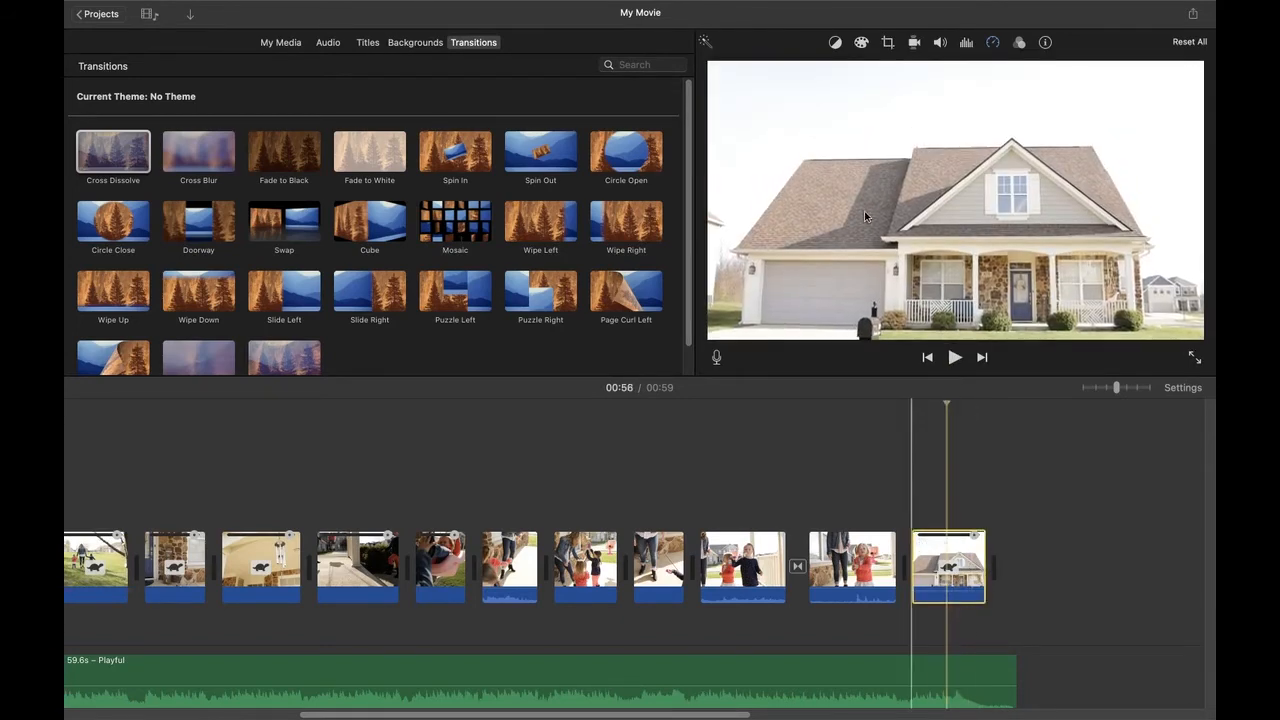
left_click(966, 42)
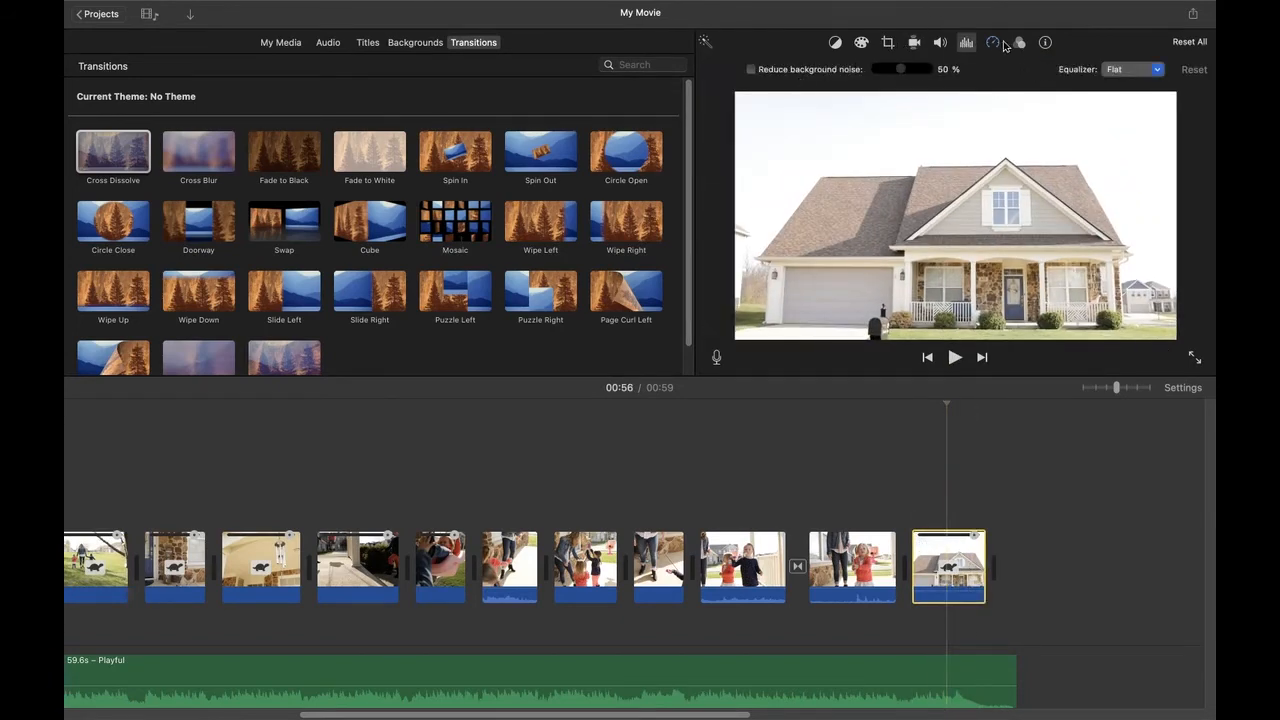
left_click(992, 43)
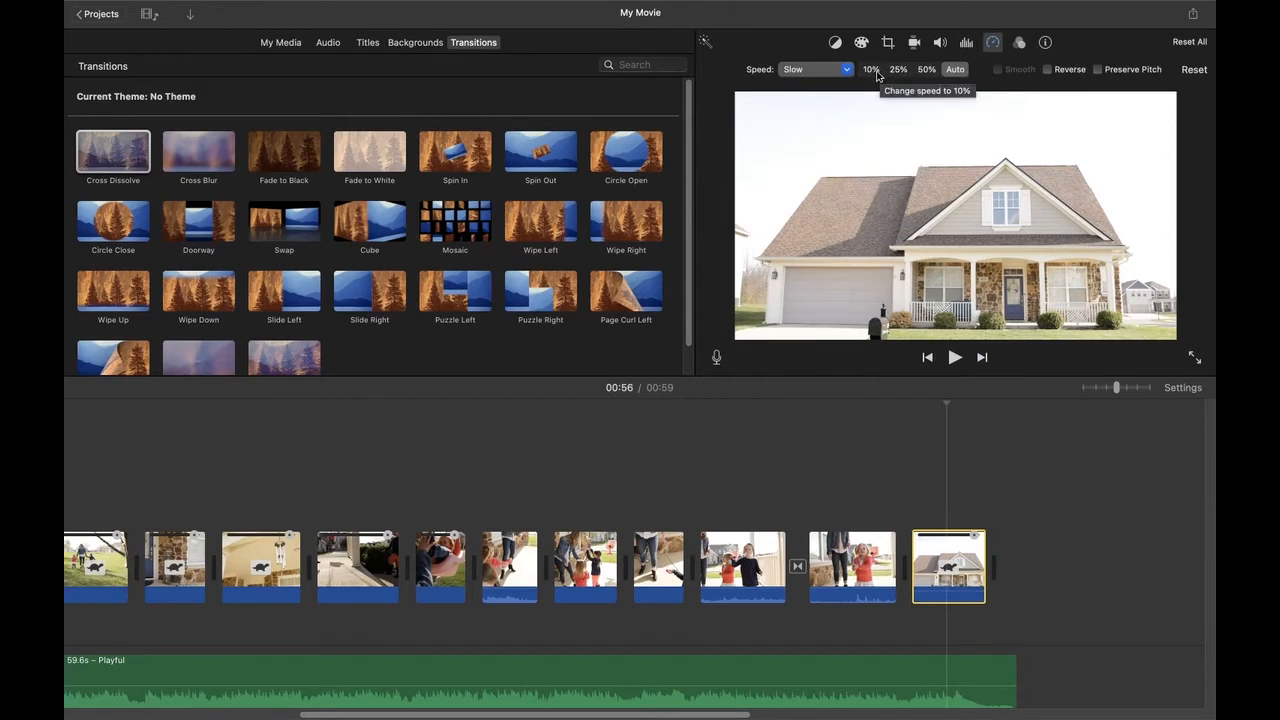
left_click(830, 72)
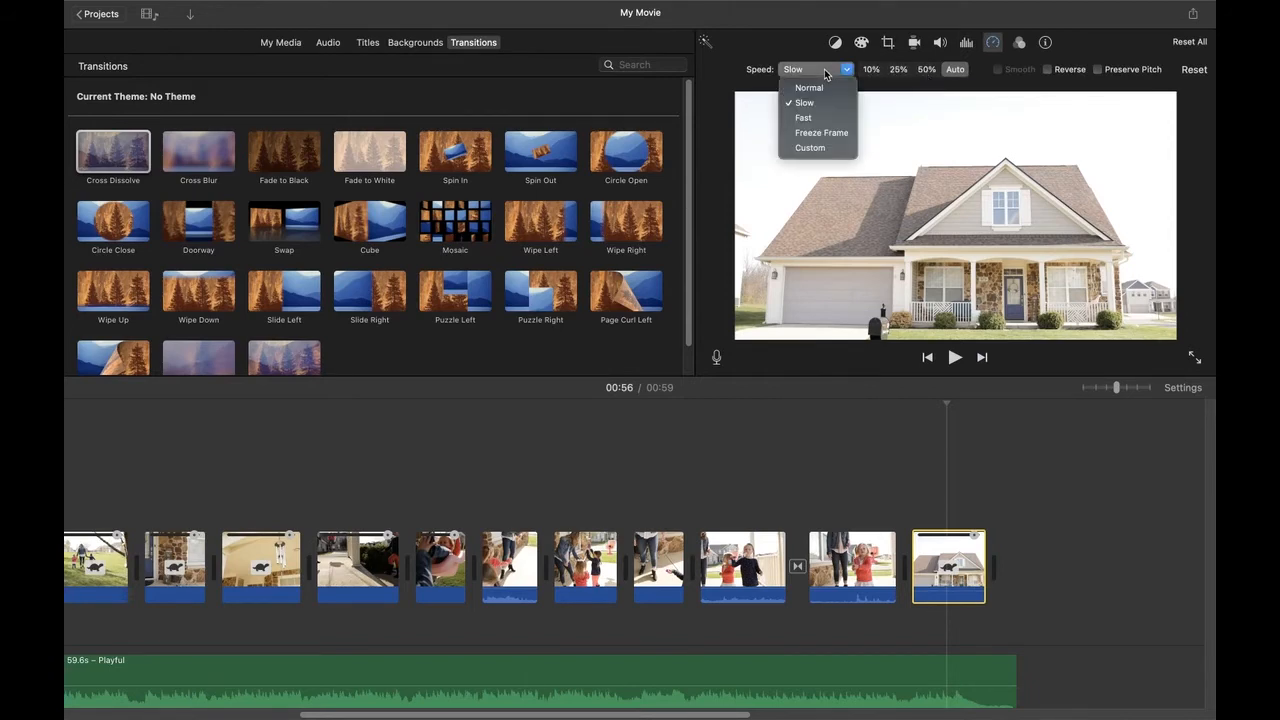
left_click(979, 181)
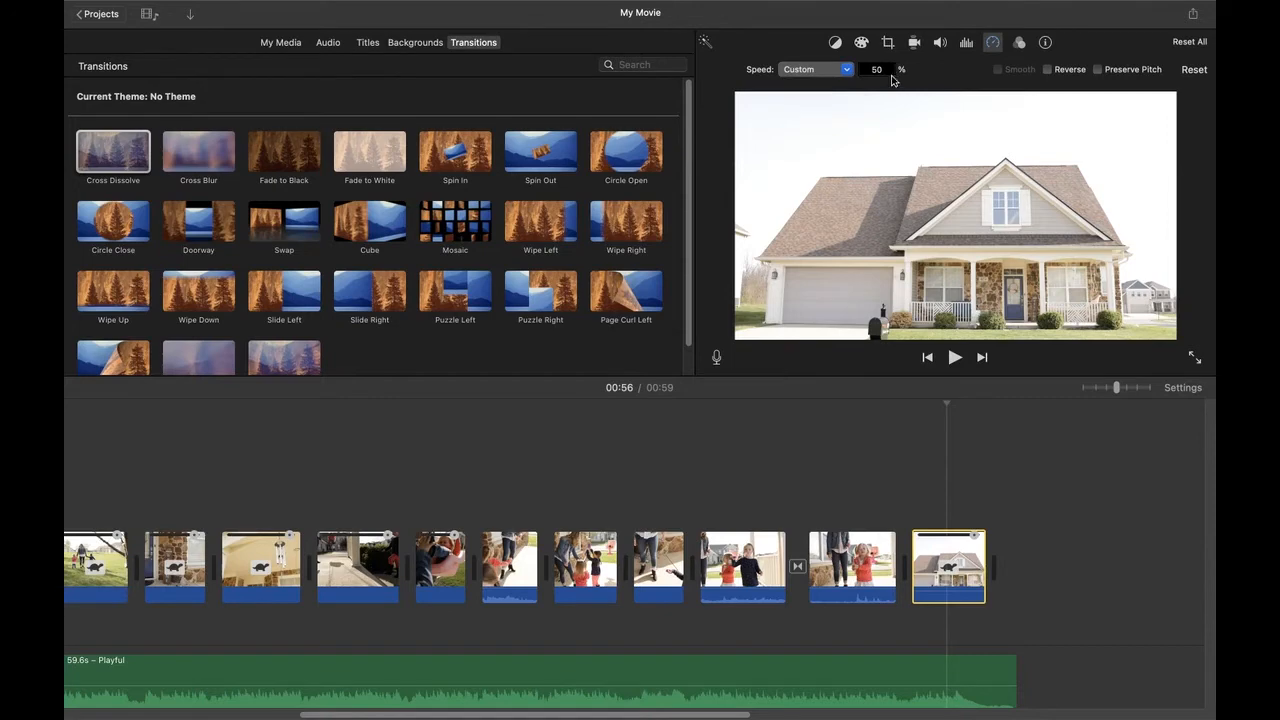
left_click(842, 72)
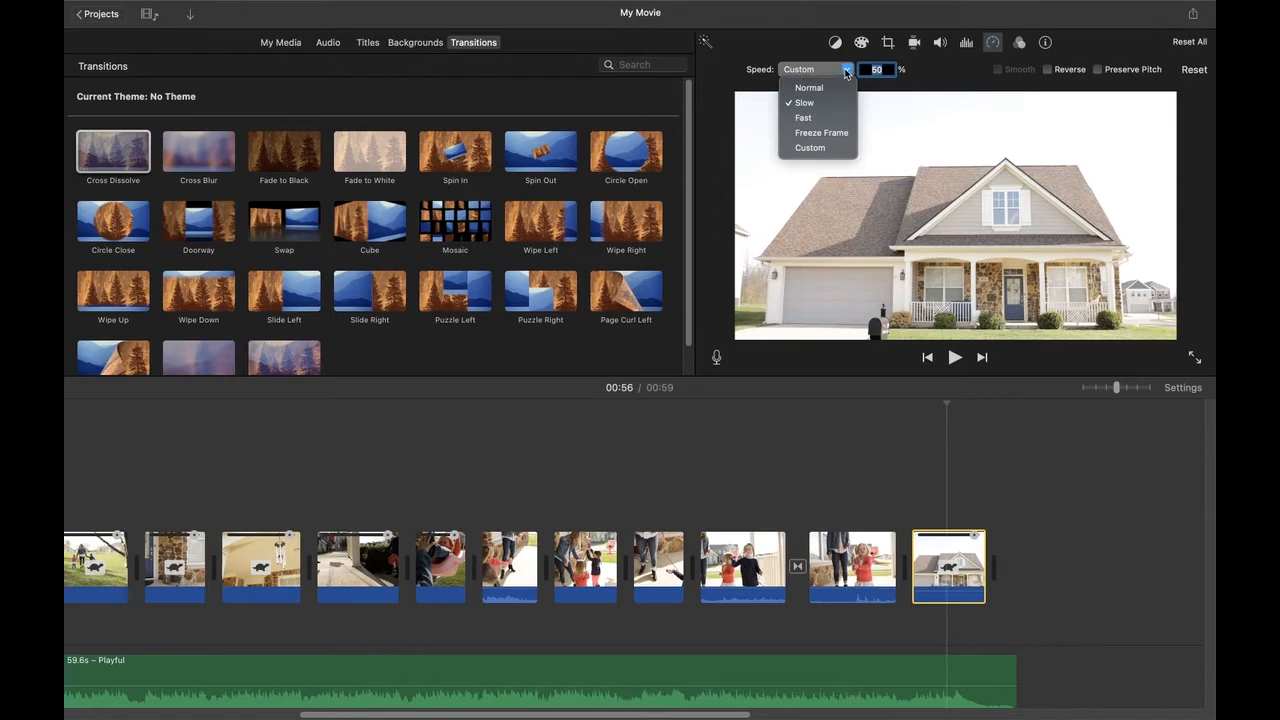
left_click(842, 111)
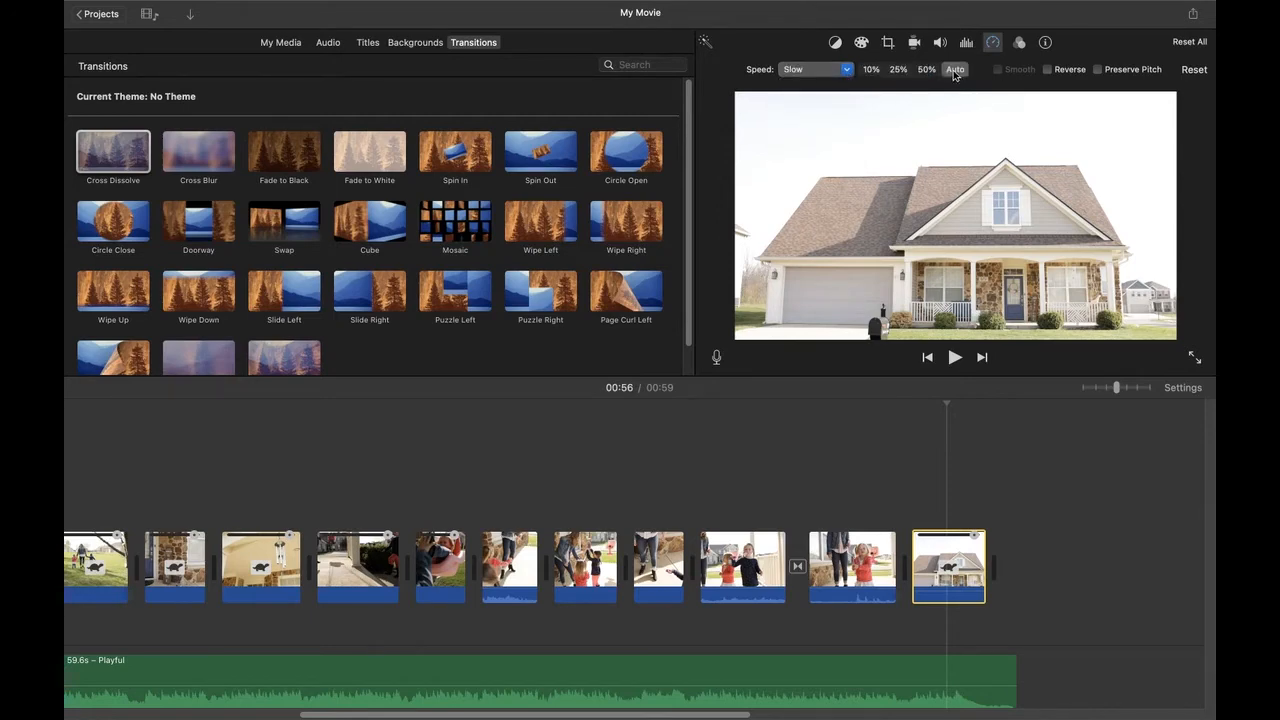
left_click(974, 506)
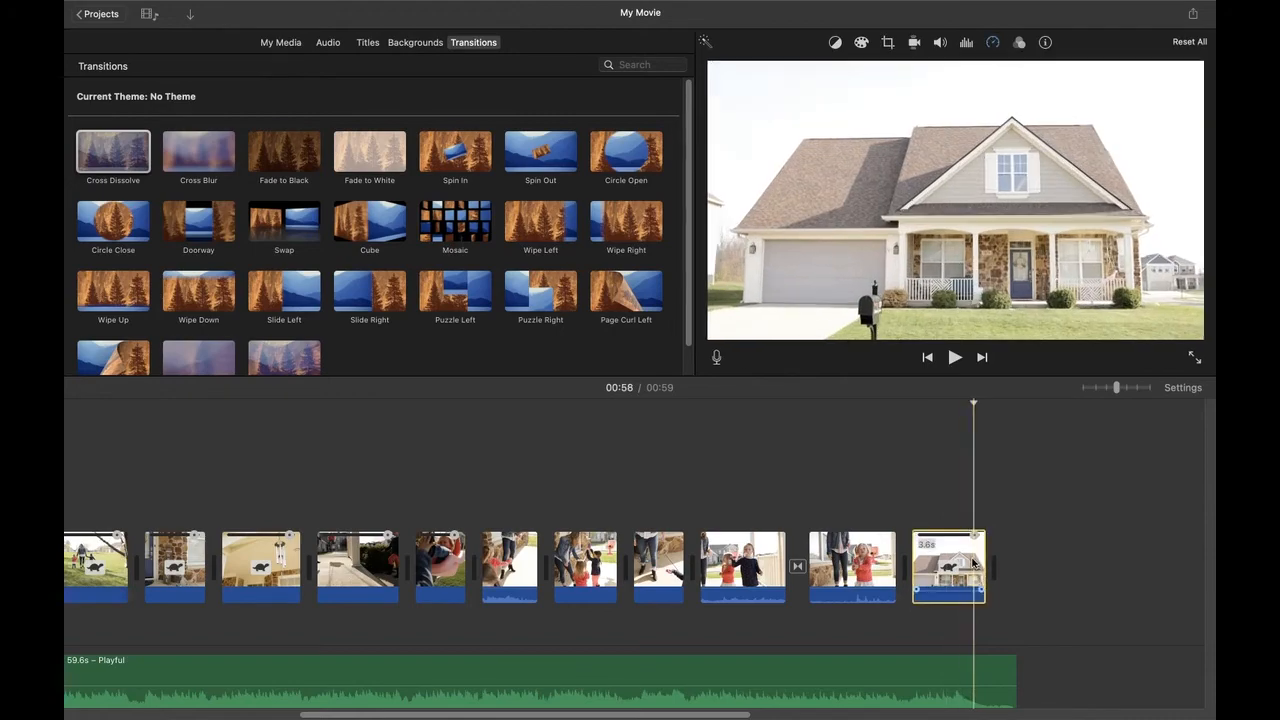
- Look back through the timeline's clips from the closing house shot to the opening blossom shot
scroll(630, 560, "left", 10)
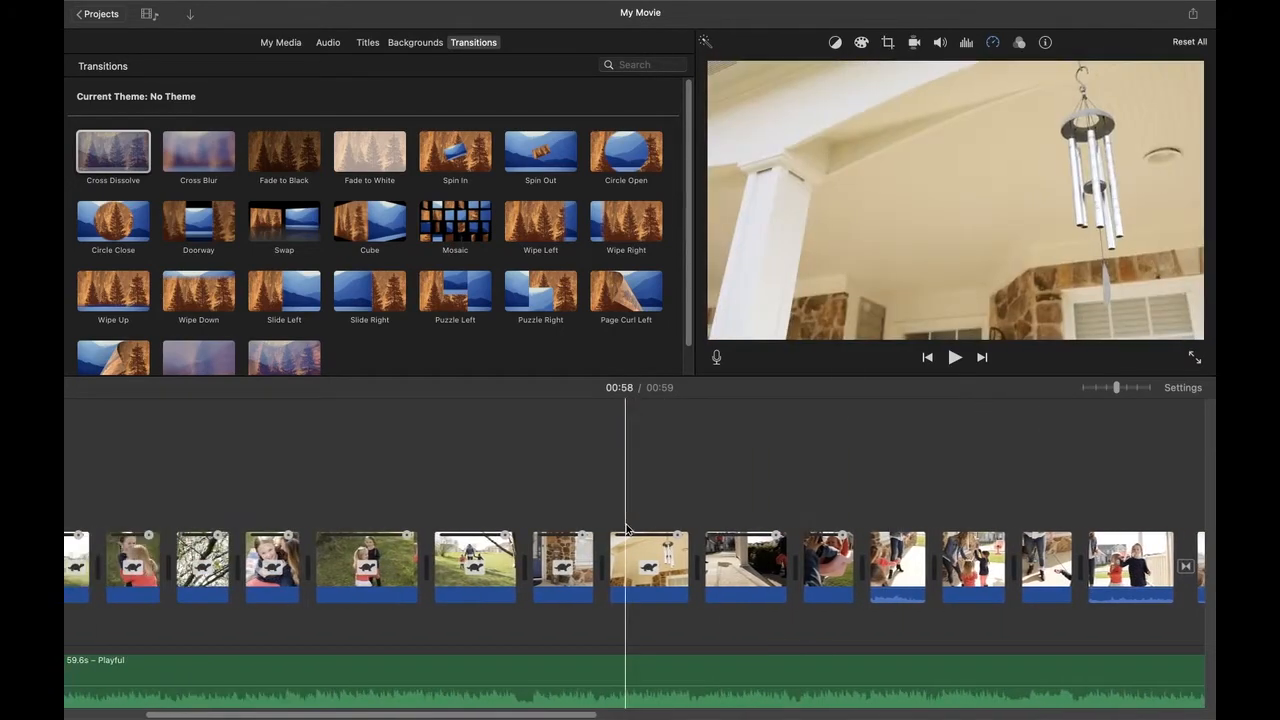
scroll(630, 530, "left", 2)
scroll(660, 528, "right", 4)
left_click(677, 526)
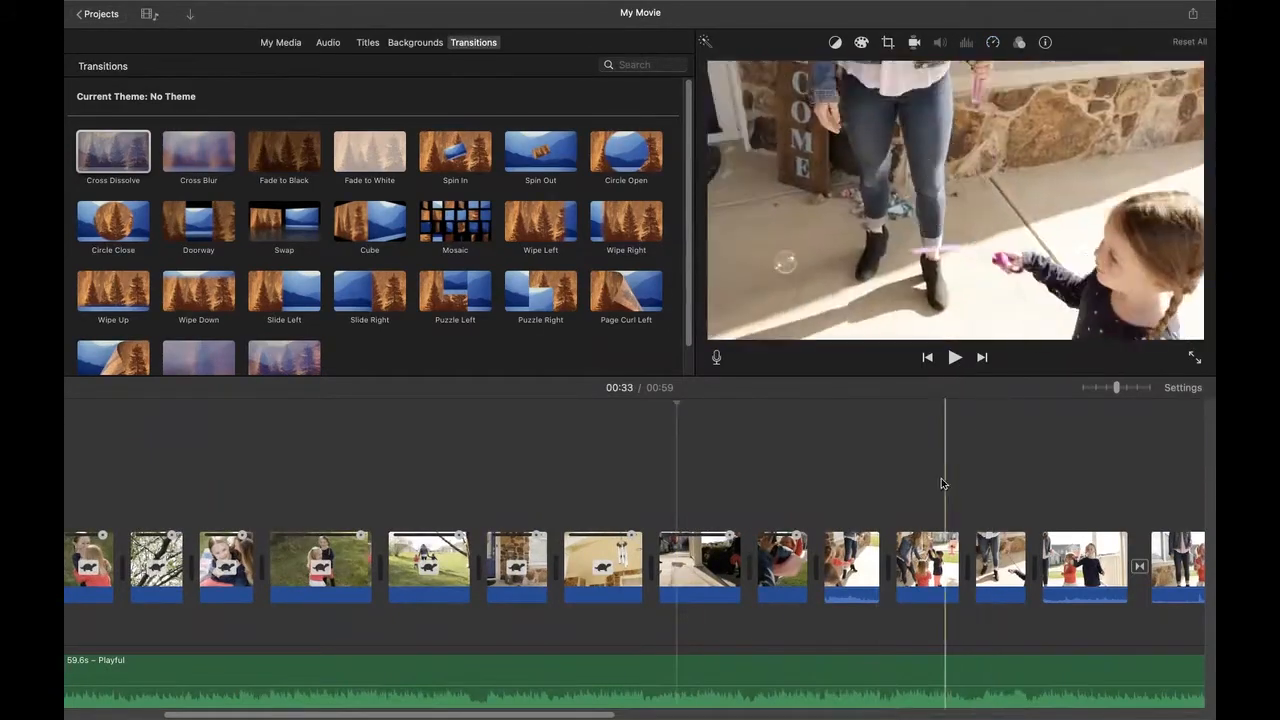
left_click(935, 565)
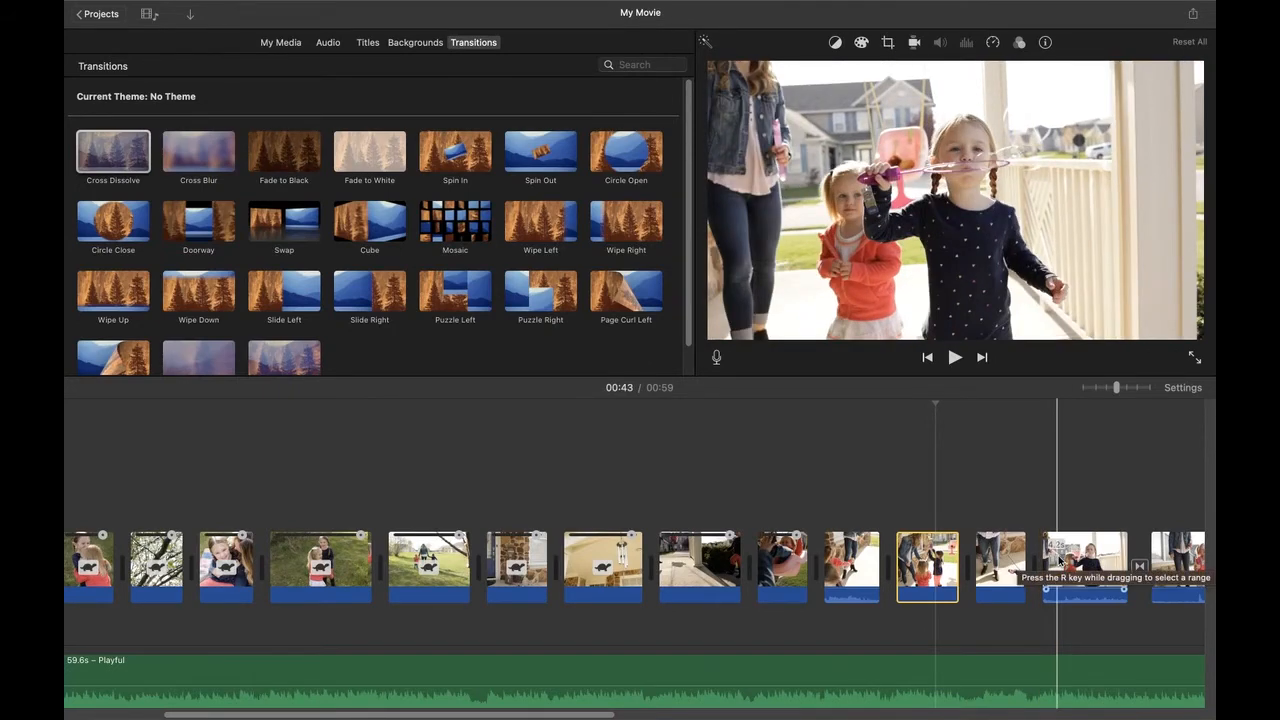
scroll(563, 457, "left", 5)
scroll(563, 457, "left", 2)
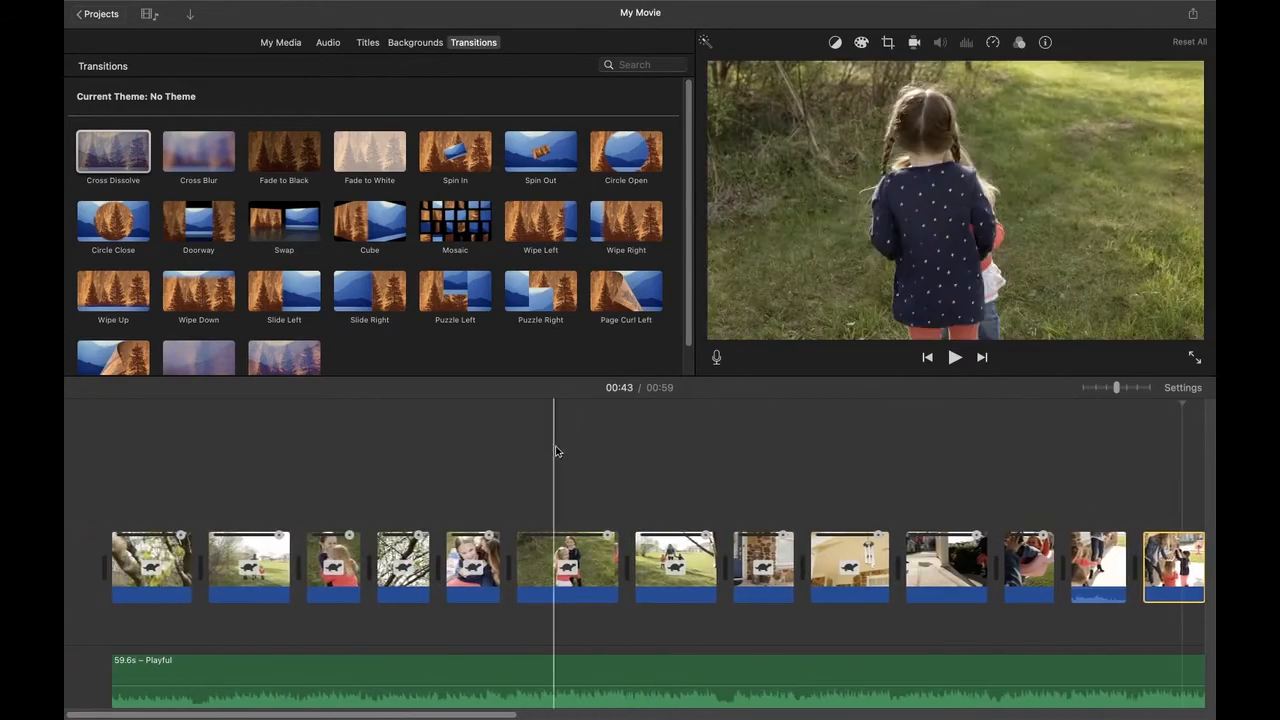
- Look through the available title styles
left_click(367, 44)
scroll(434, 256, "down", 6)
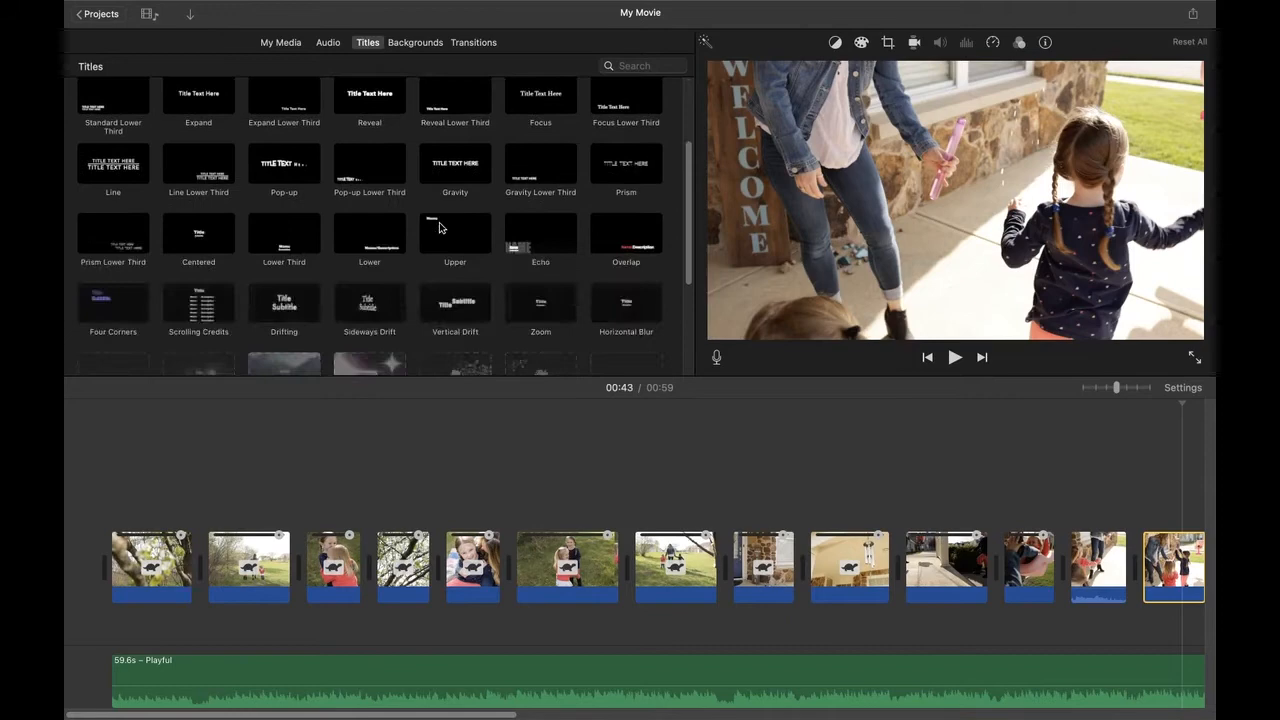
scroll(462, 248, "up", 8)
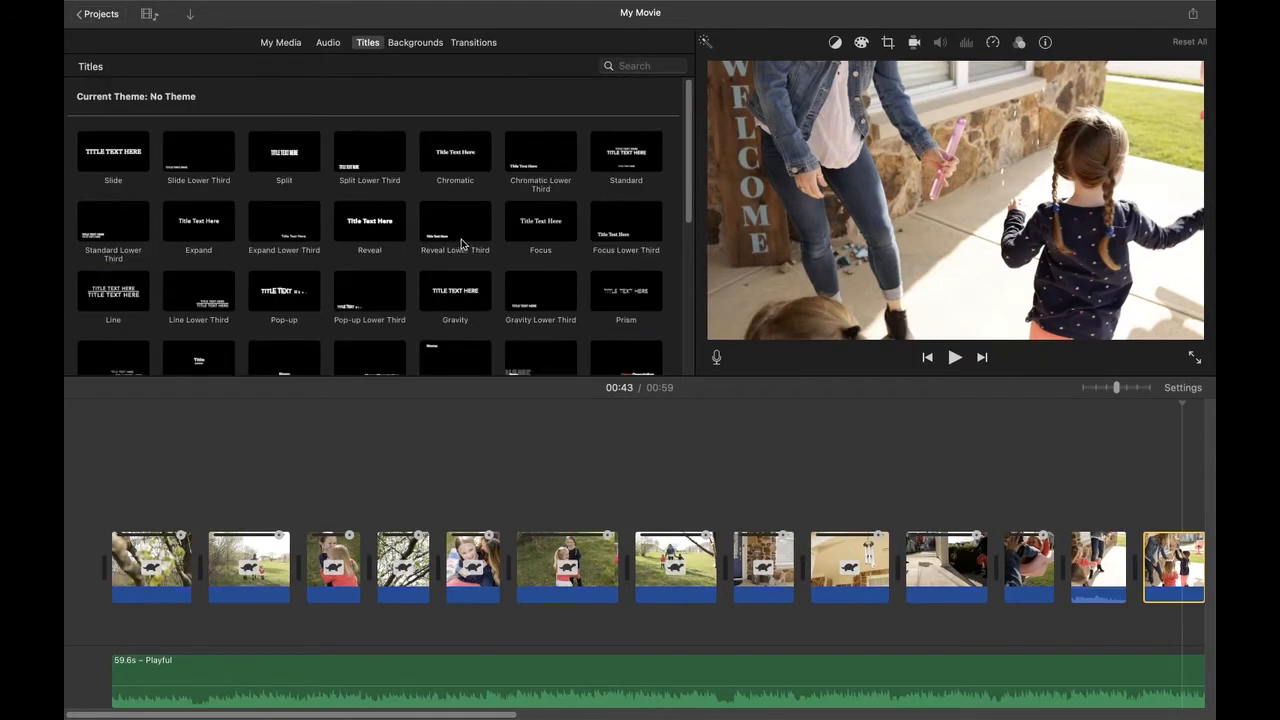
- Browse the backgrounds and add the White background after the closing house clip at the end of the movie
left_click(415, 44)
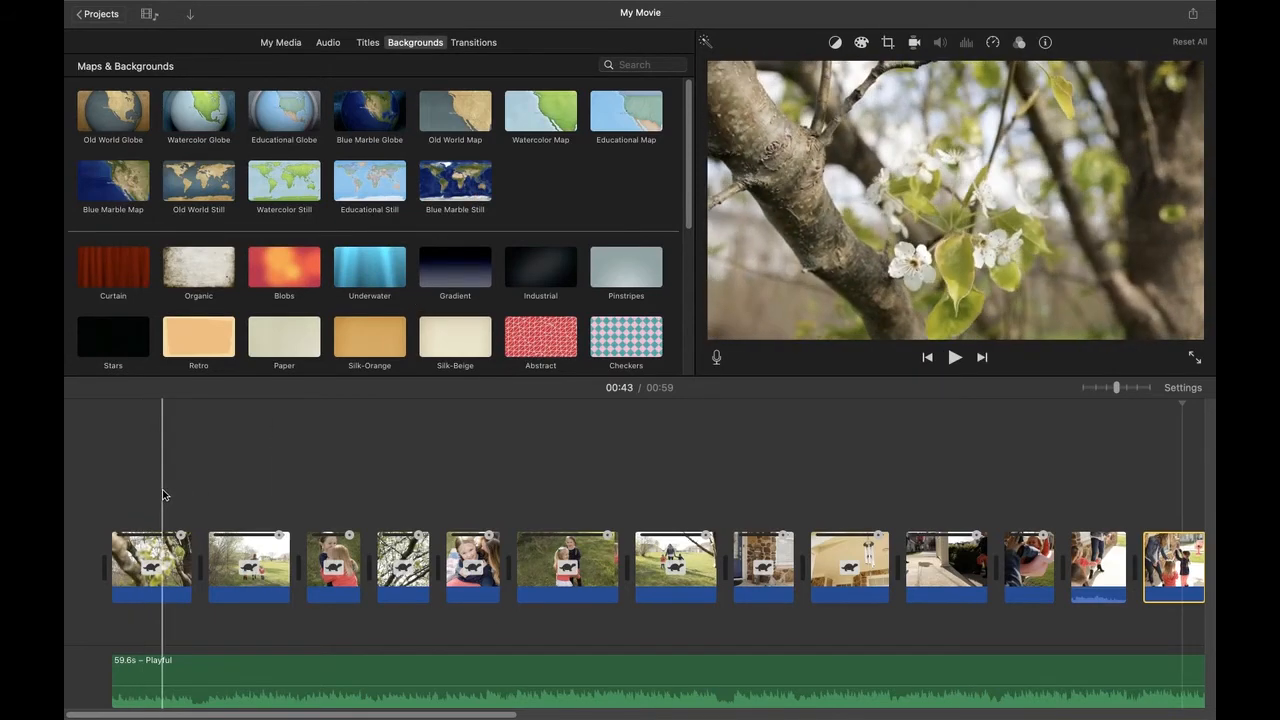
scroll(213, 260, "down", 5)
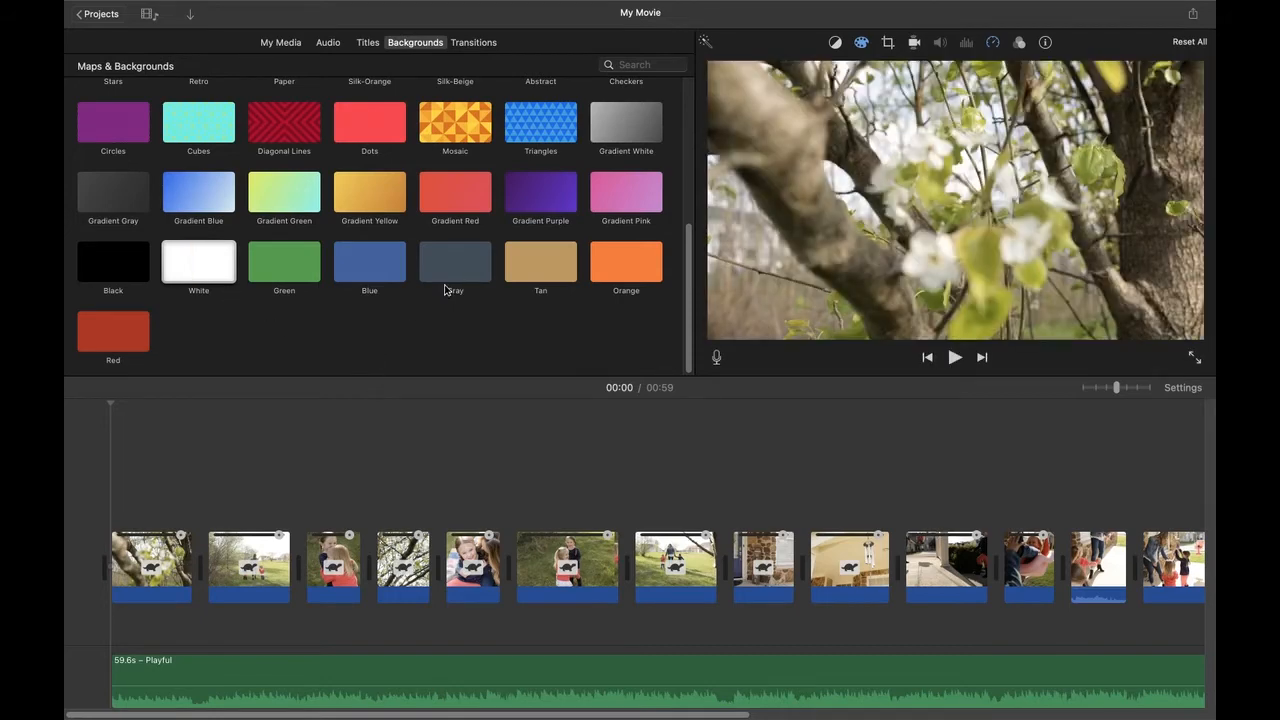
scroll(445, 290, "up", 5)
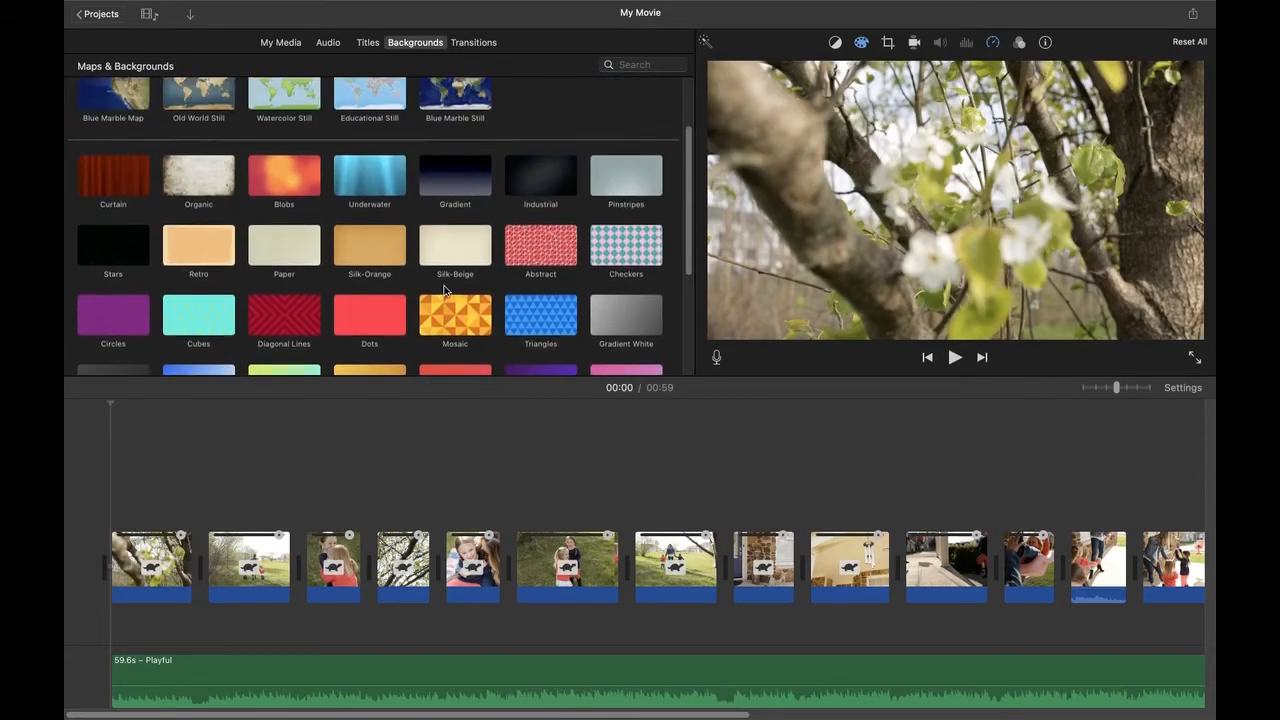
scroll(445, 290, "down", 6)
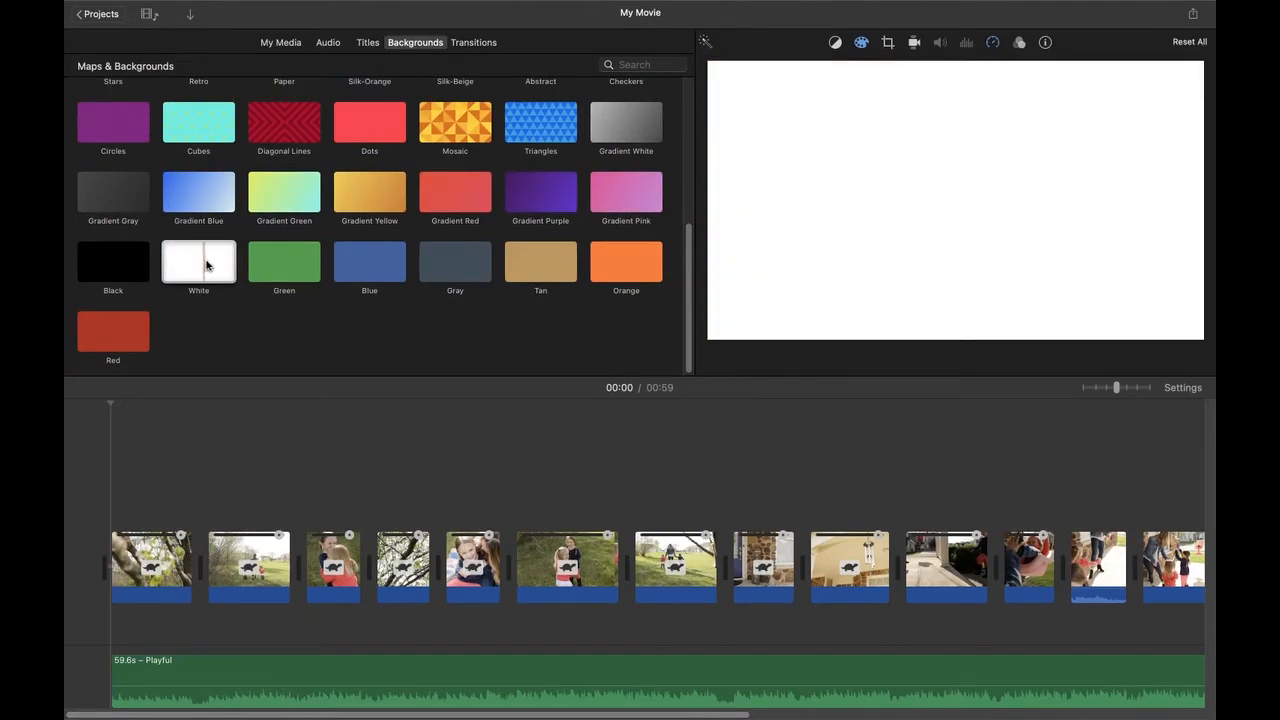
left_click_drag(470, 715, 1018, 716)
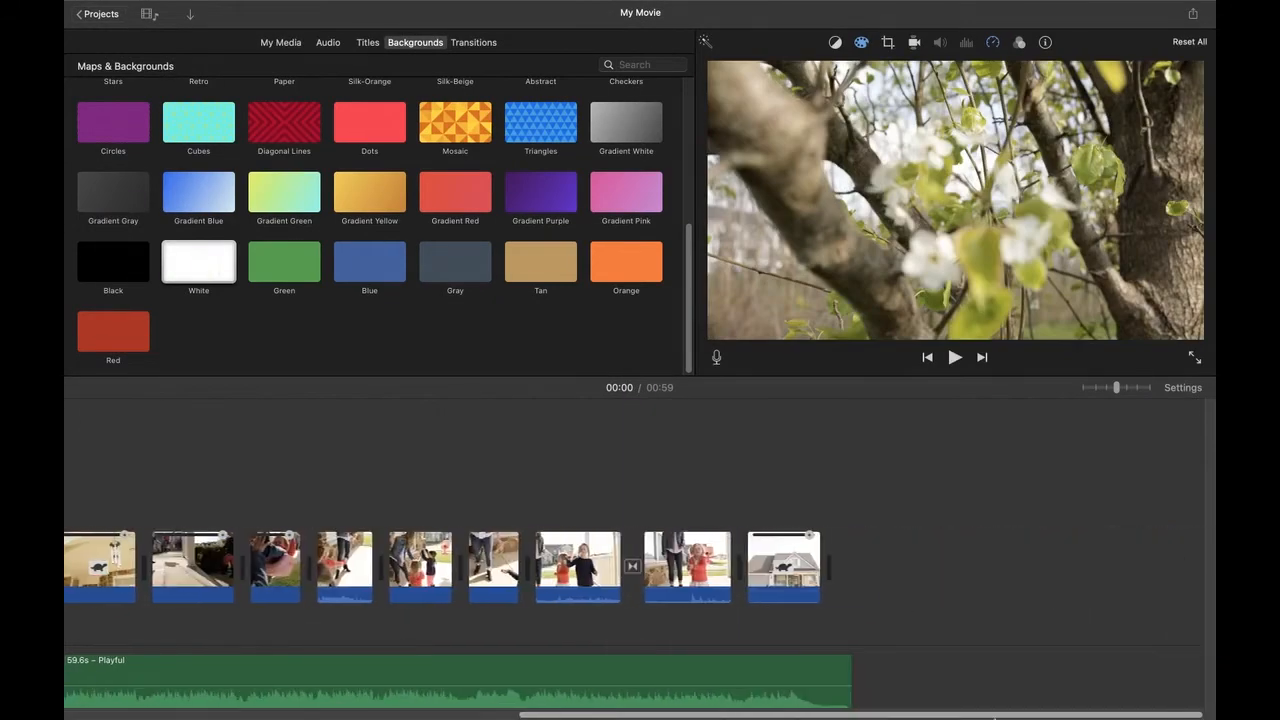
left_click_drag(198, 262, 942, 578)
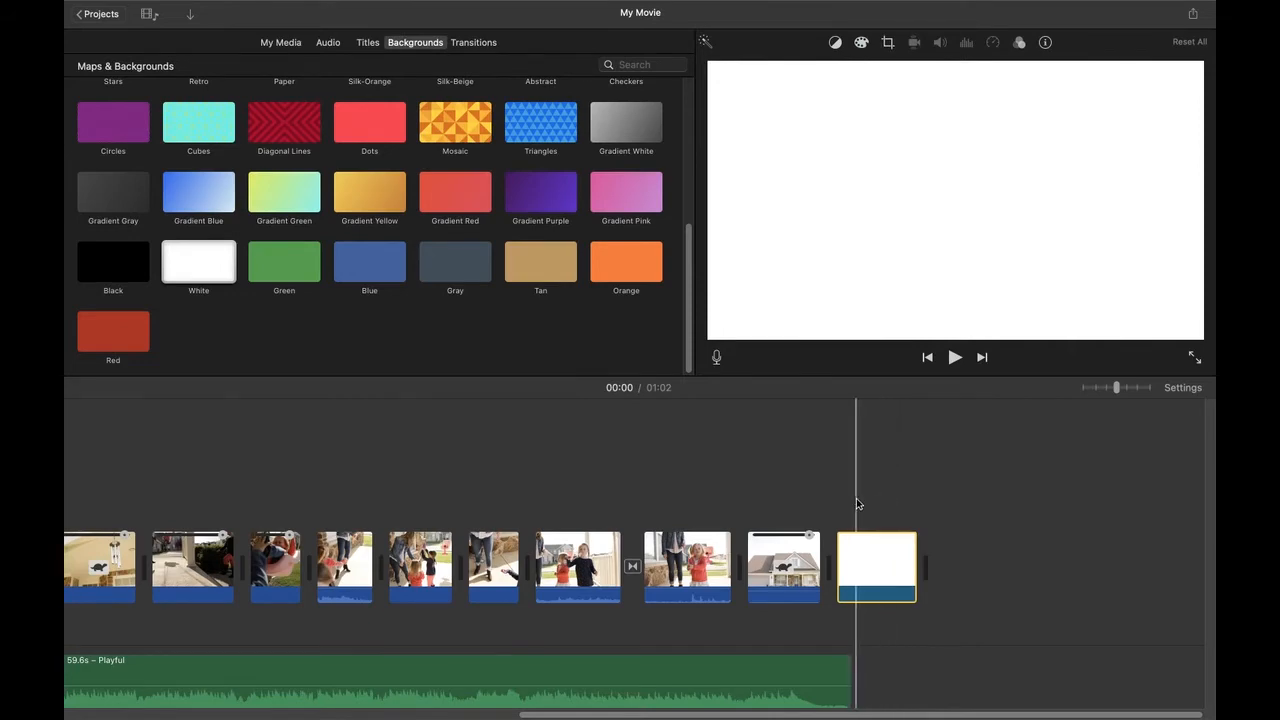
- Browse the title styles and add the Standard title over the opening blossom clip
scroll(846, 512, "left", 10)
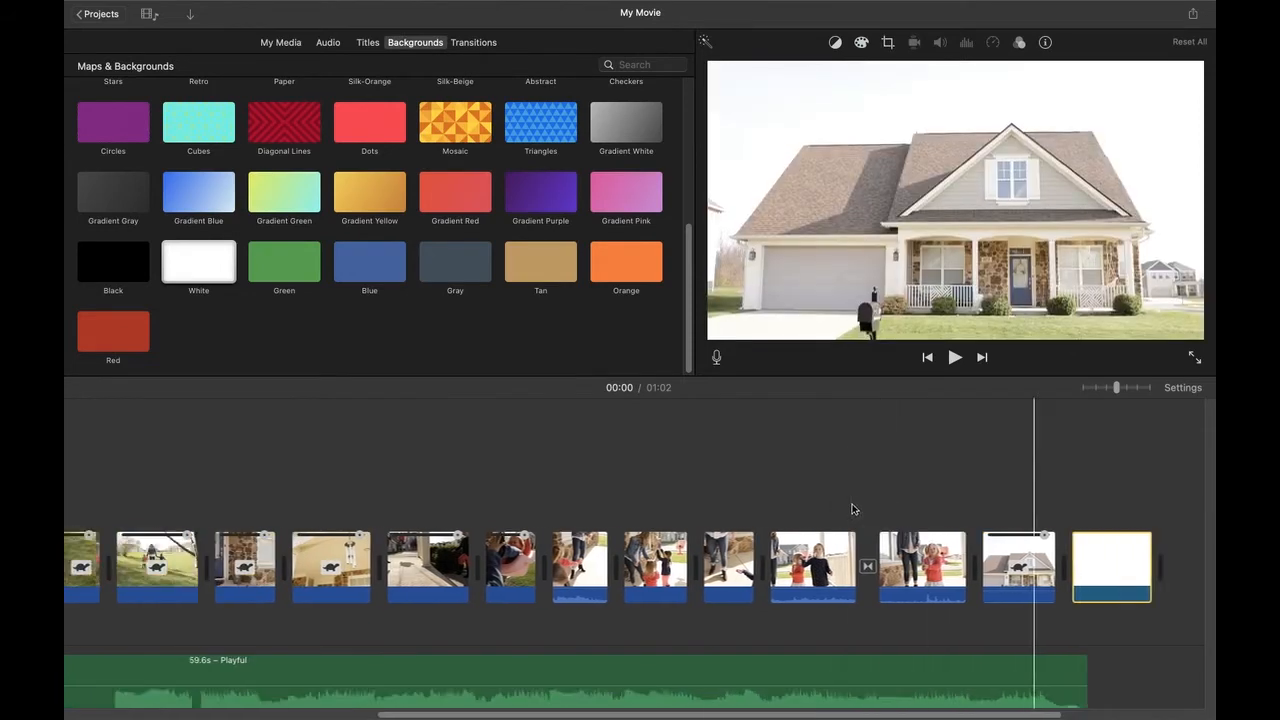
key("space")
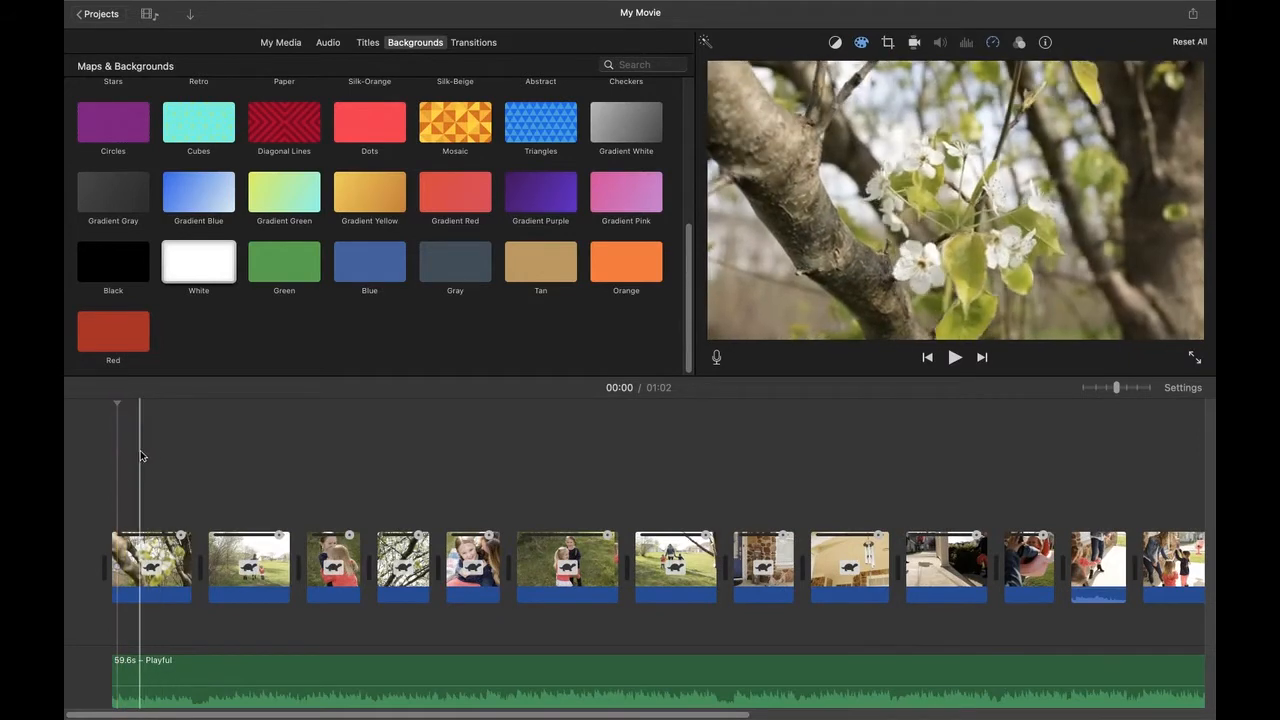
left_click(141, 575)
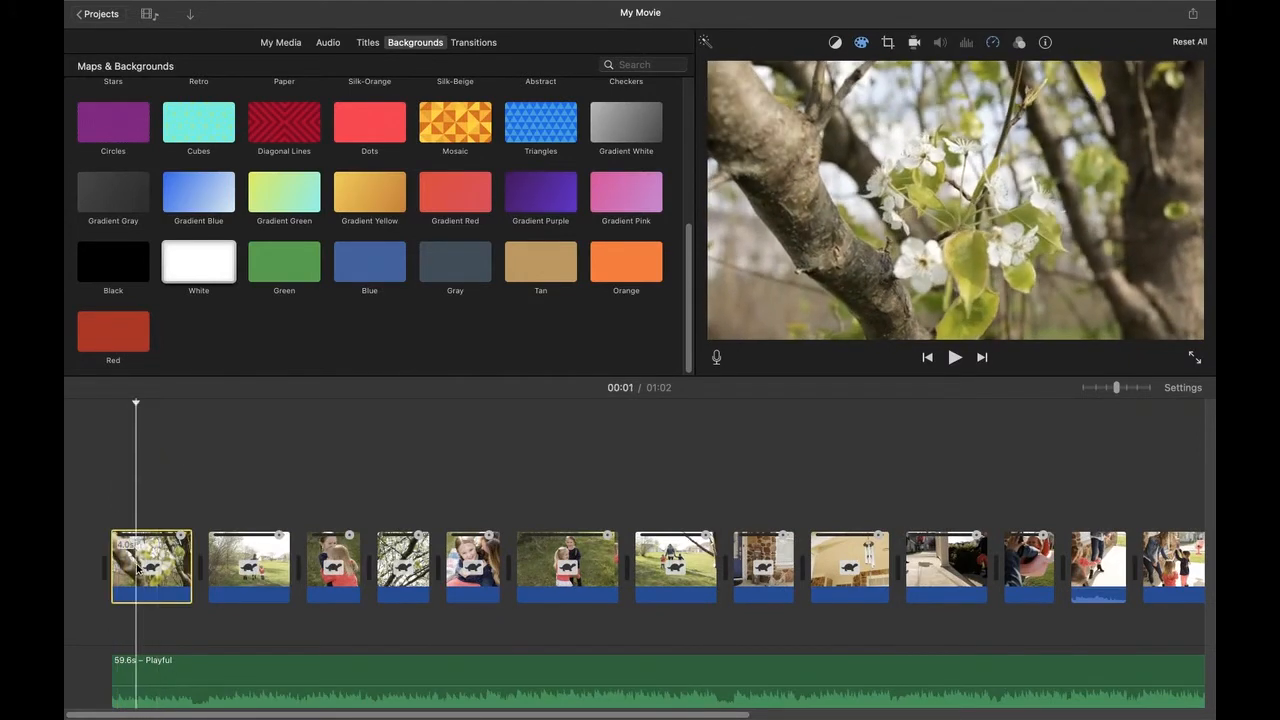
left_click(368, 42)
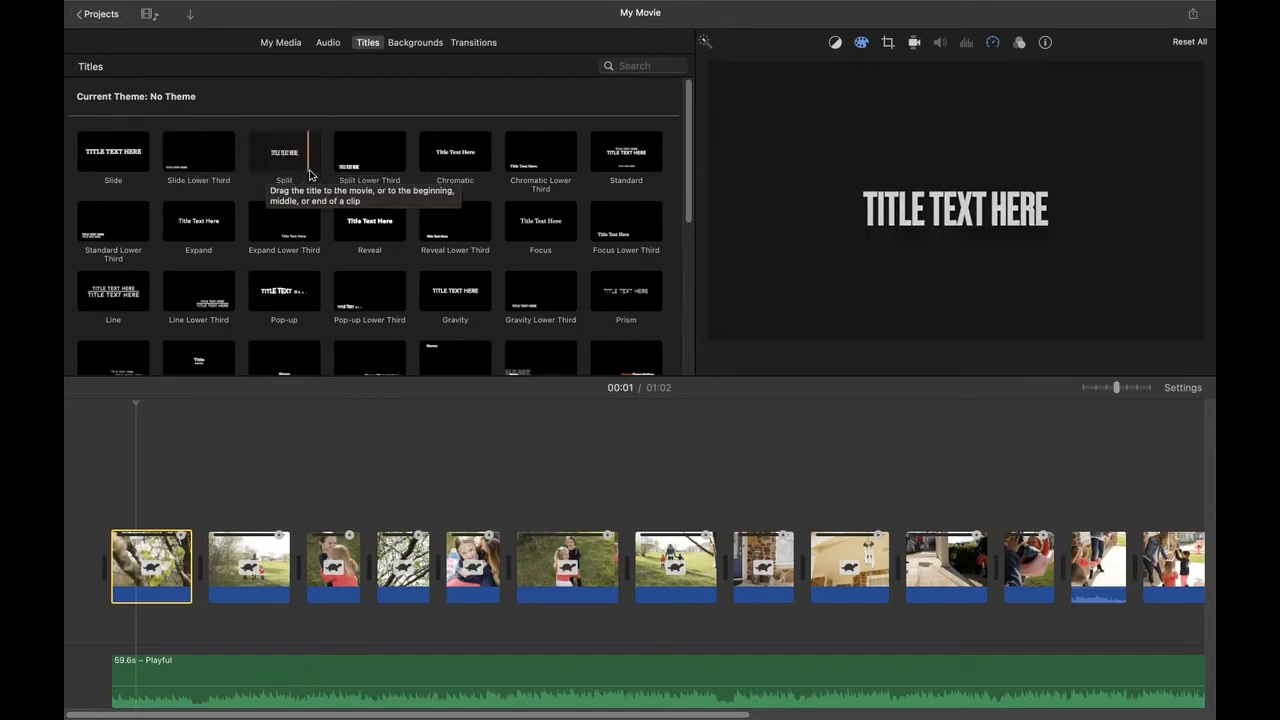
scroll(465, 287, "down", 10)
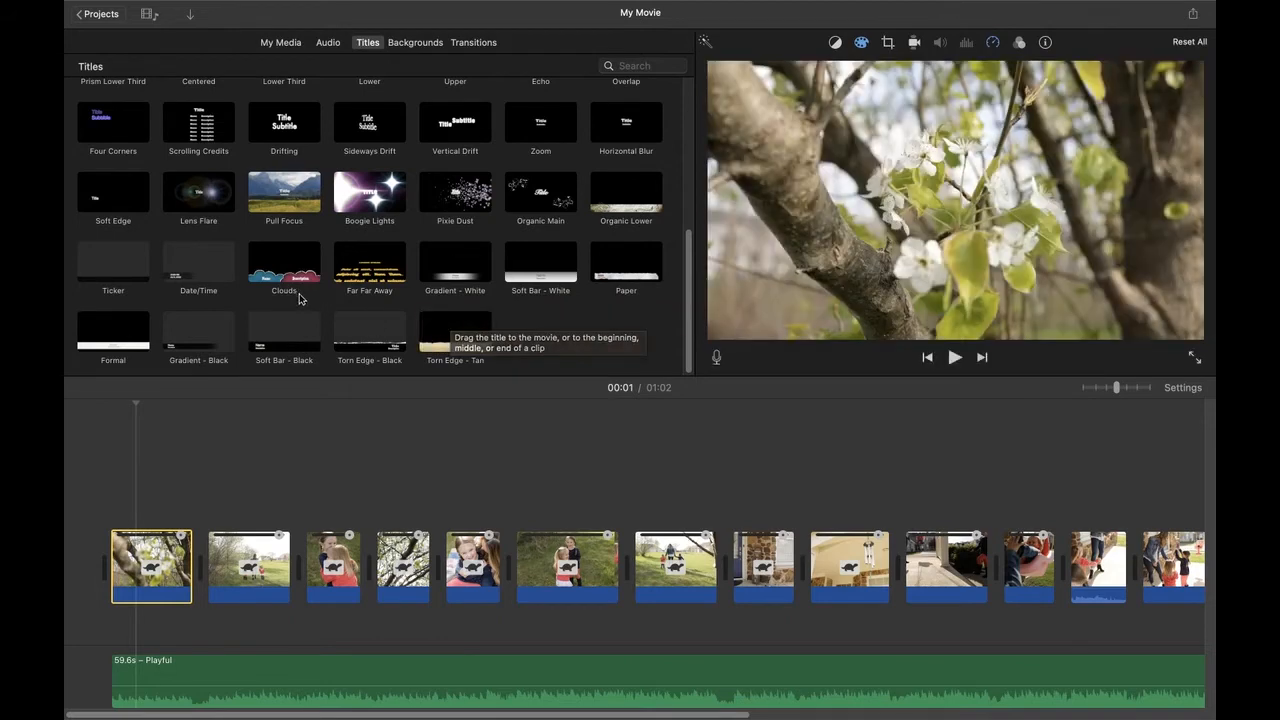
scroll(440, 318, "up", 1)
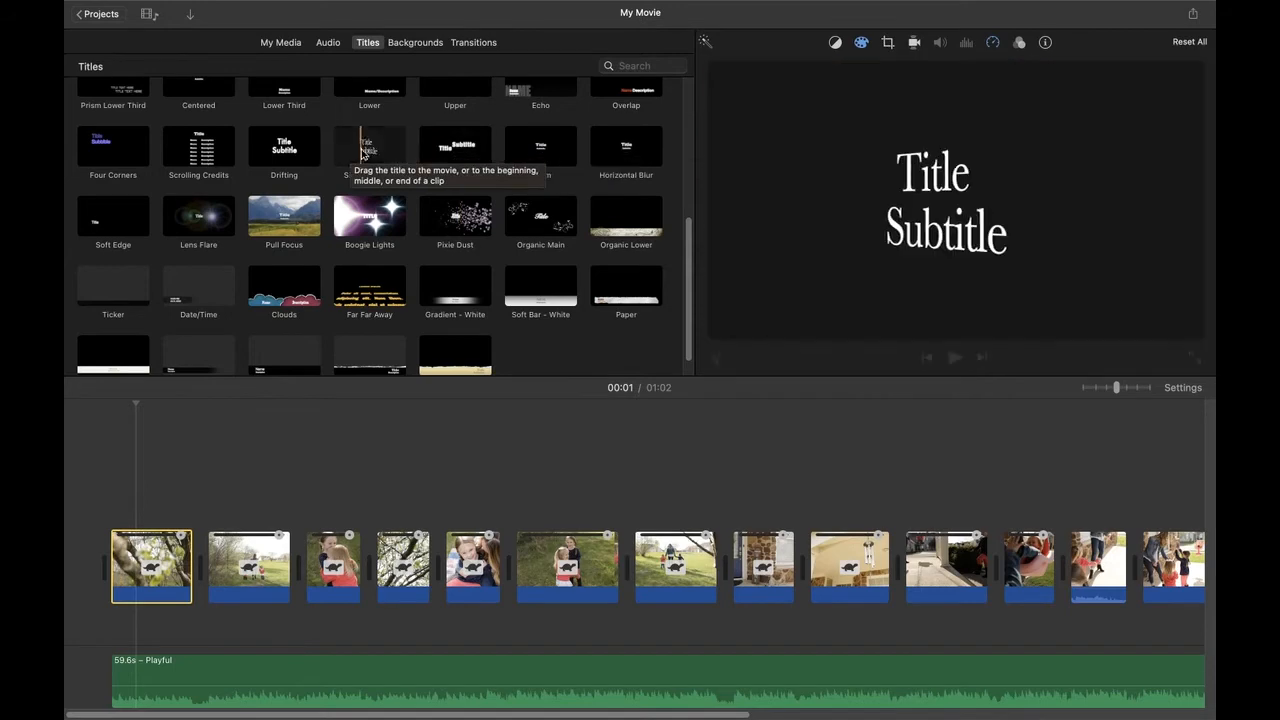
scroll(436, 292, "up", 5)
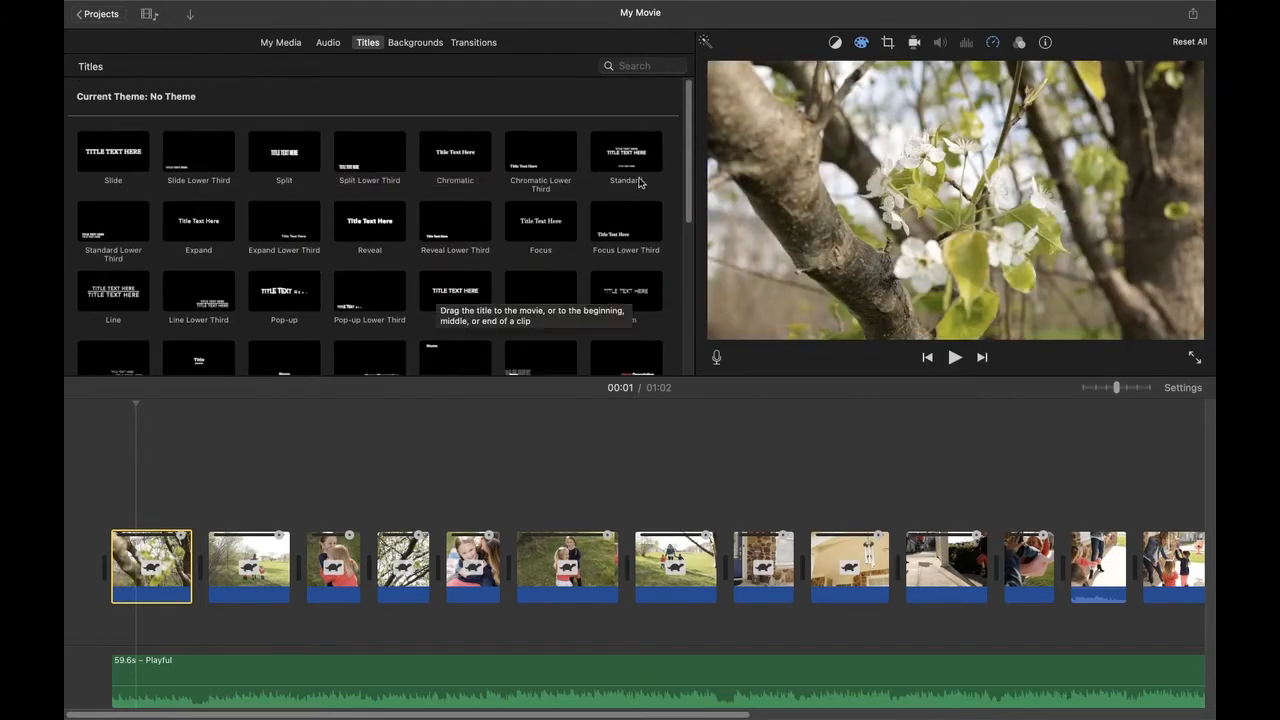
left_click(630, 146)
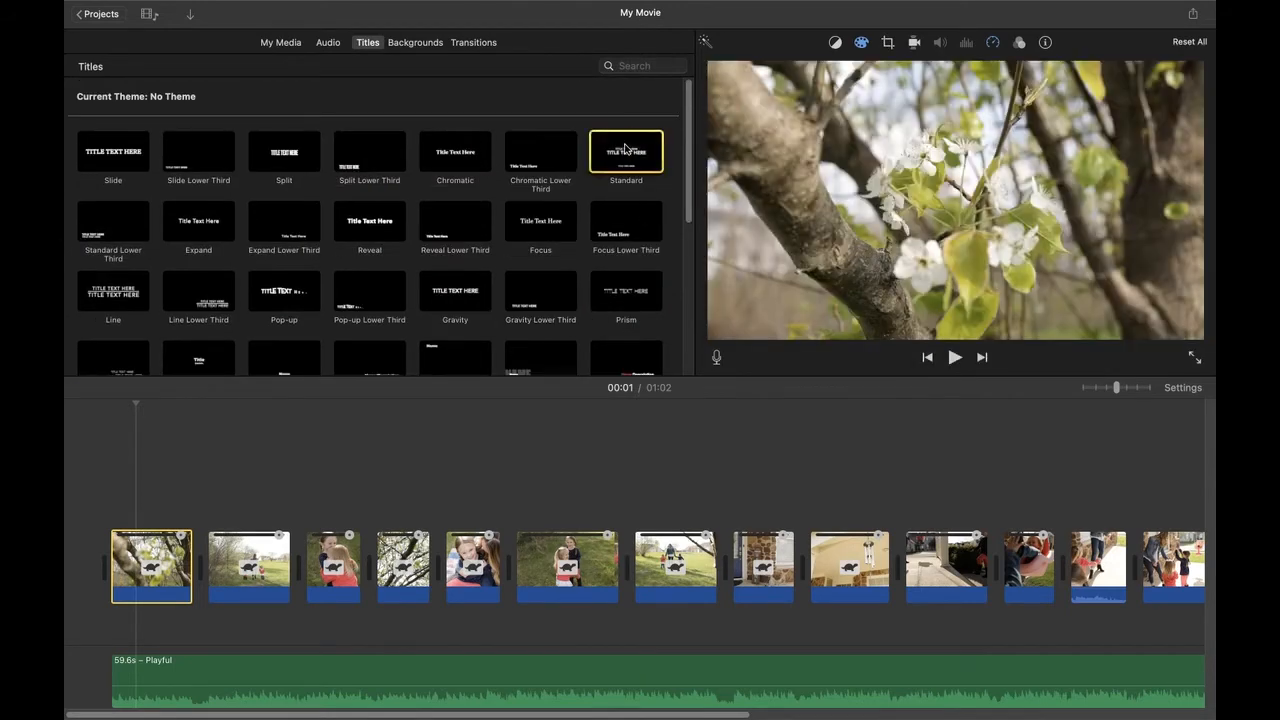
left_click_drag(626, 150, 128, 478)
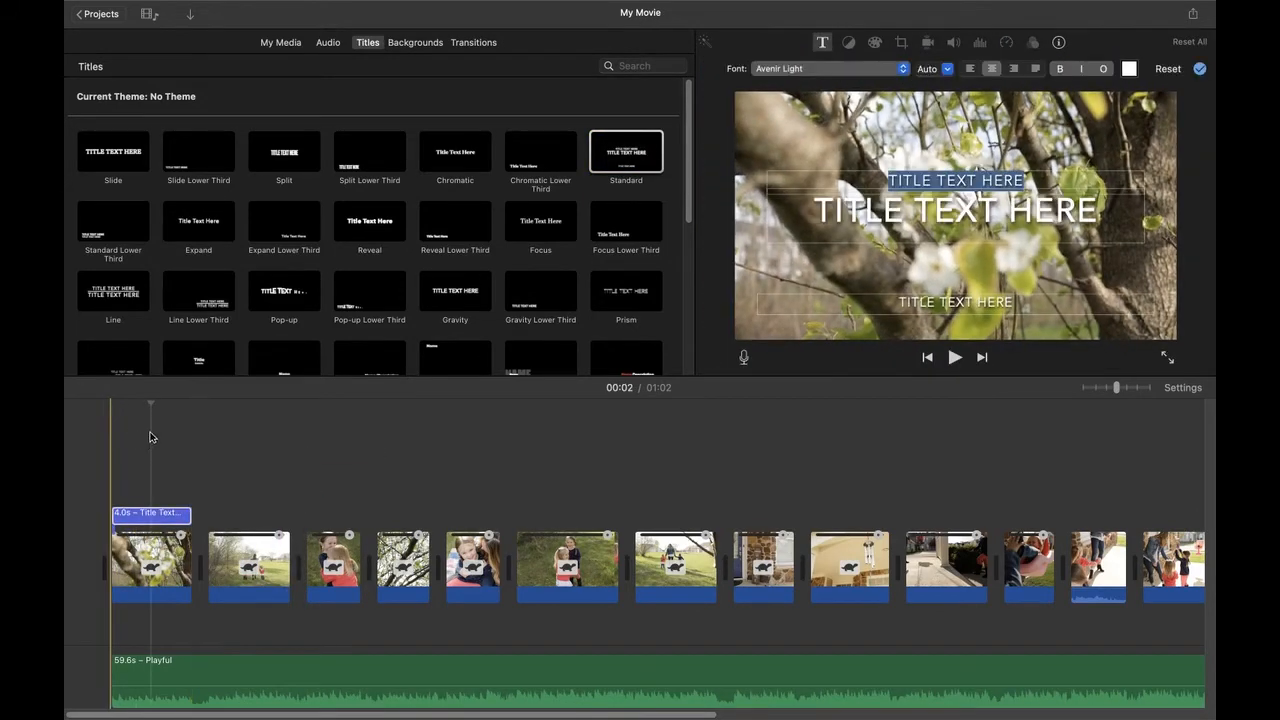
- Clear the title's small upper and lower text lines and replace the main line with the family's name
left_click(1010, 232)
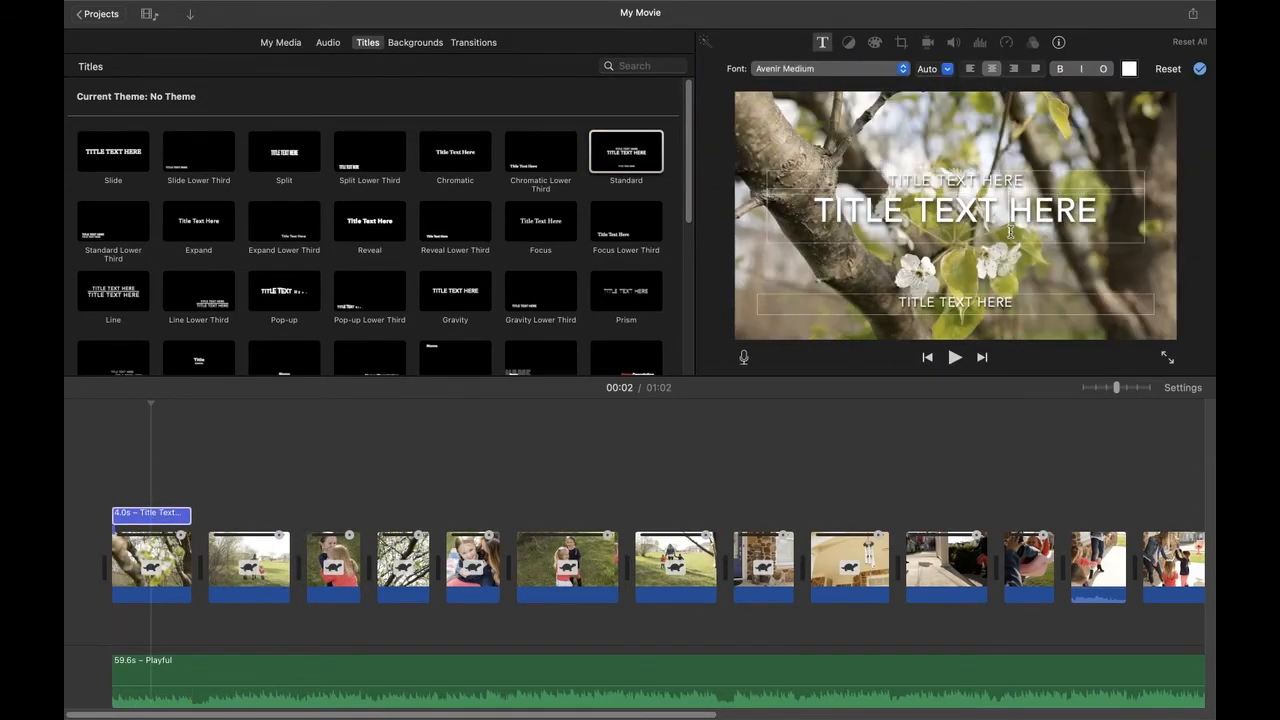
left_click_drag(1097, 215, 812, 218)
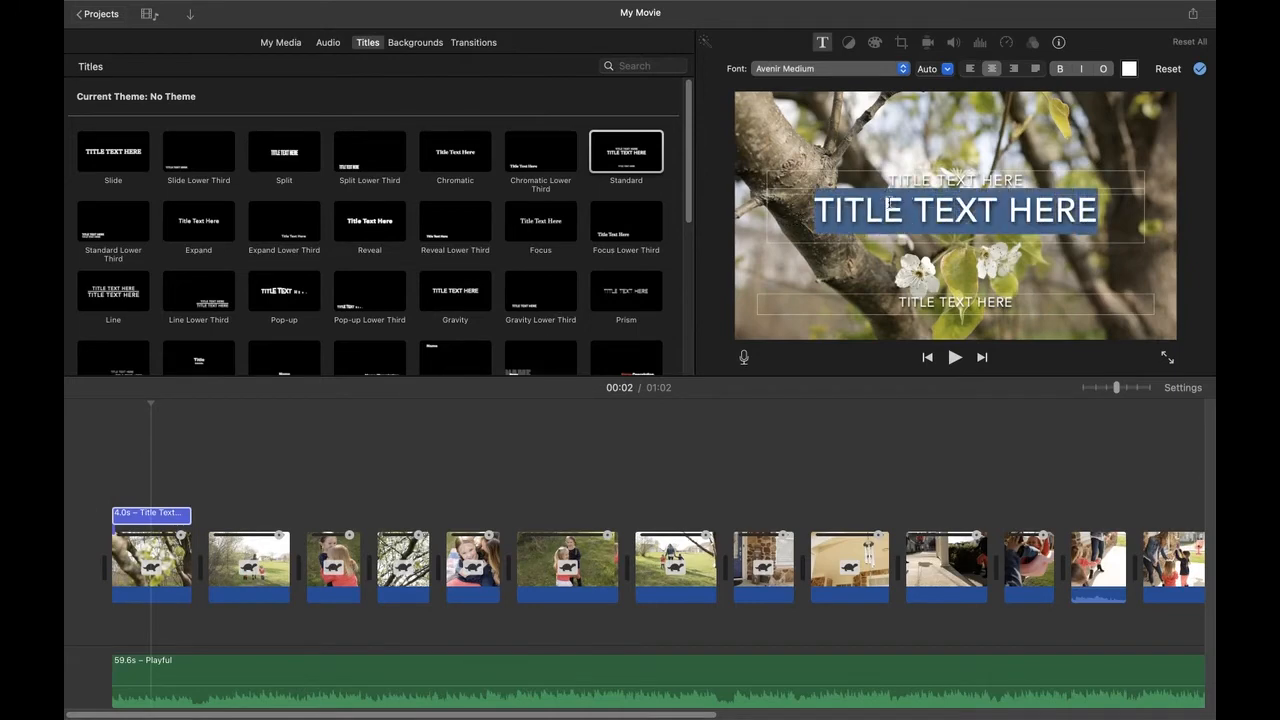
left_click(880, 299)
key("BackSpace")
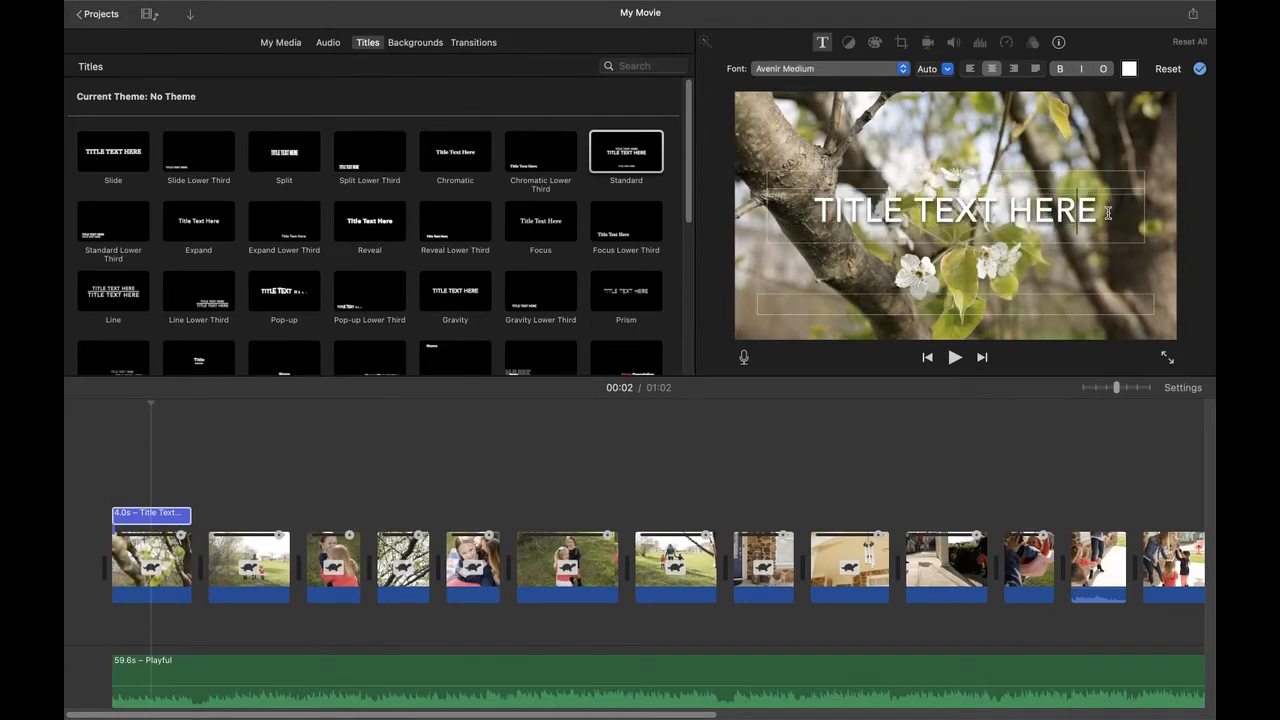
left_click_drag(1108, 213, 795, 211)
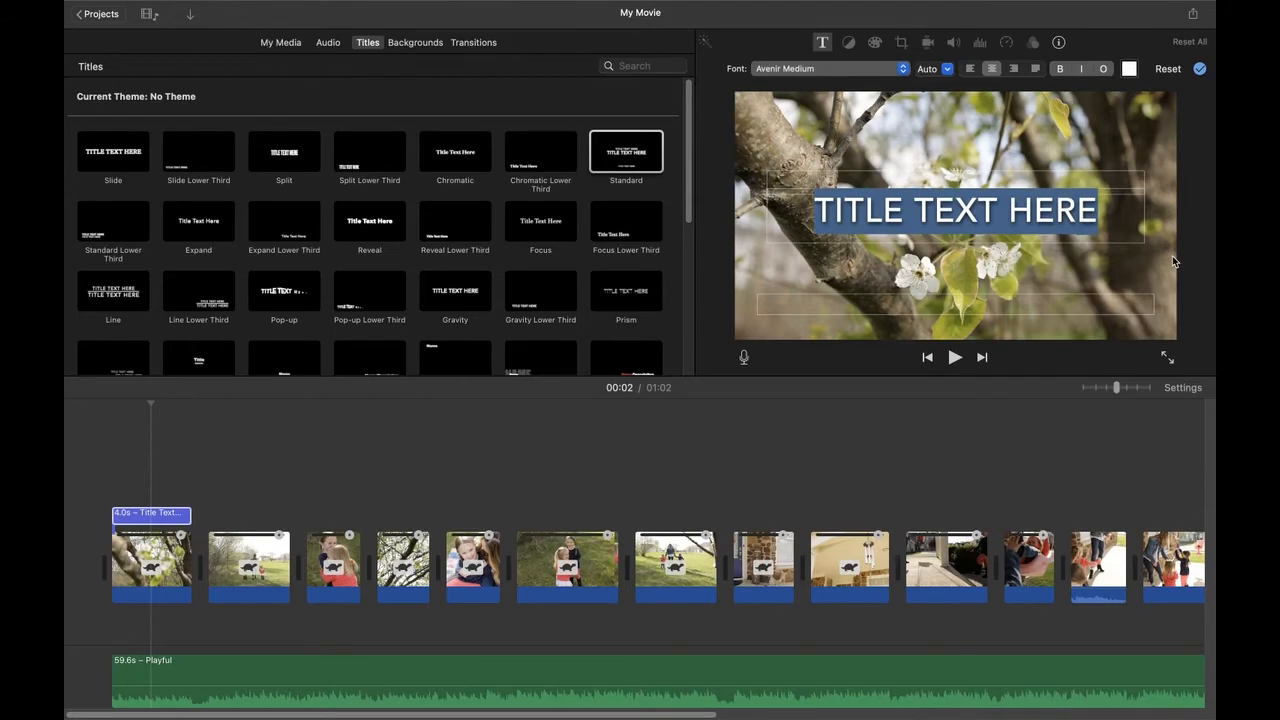
type("THE BRUMFIELD FAMILY")
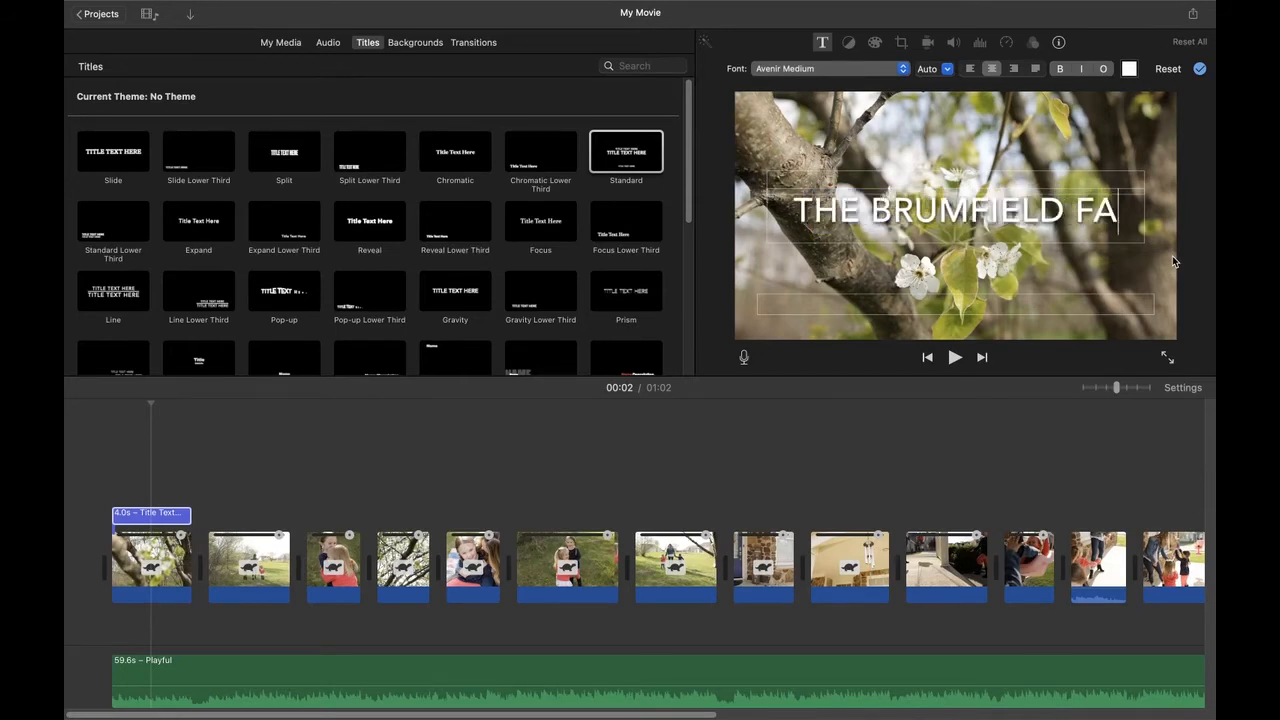
- Try Avenir Light as the font of the family-name title line and look through the available text sizes
left_click_drag(1141, 207, 757, 202)
left_click(880, 68)
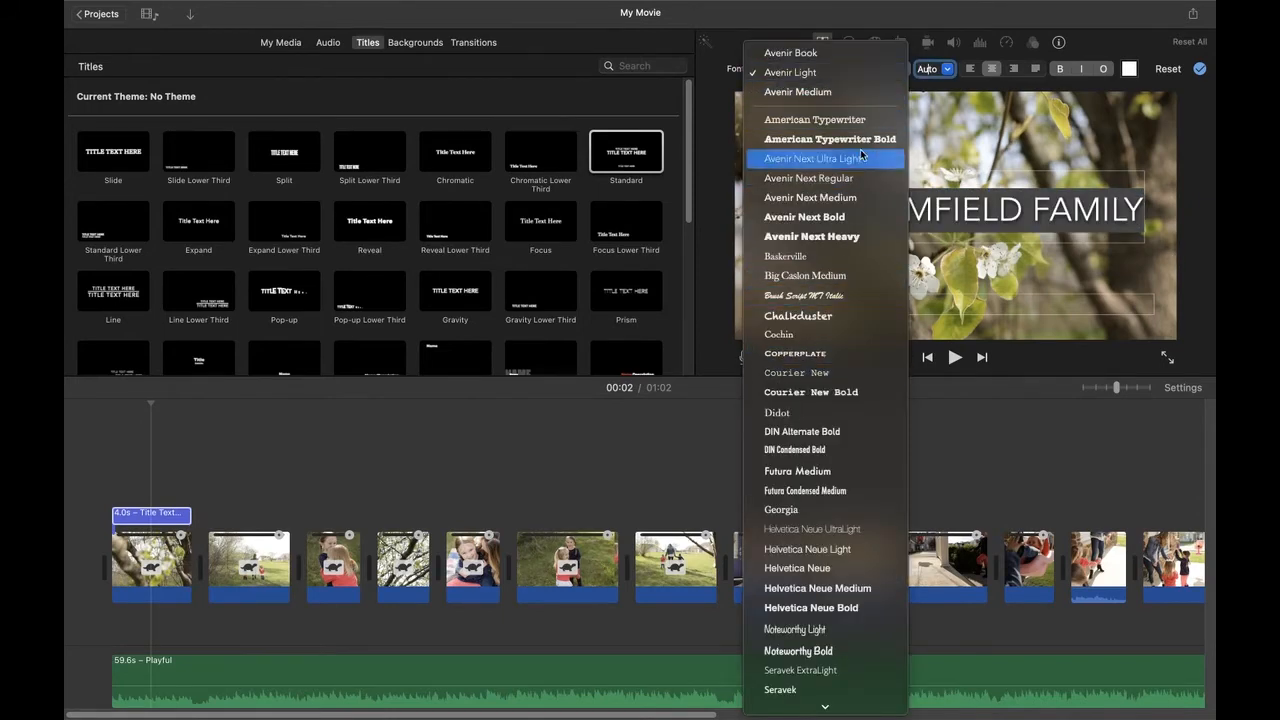
left_click(903, 73)
left_click(945, 70)
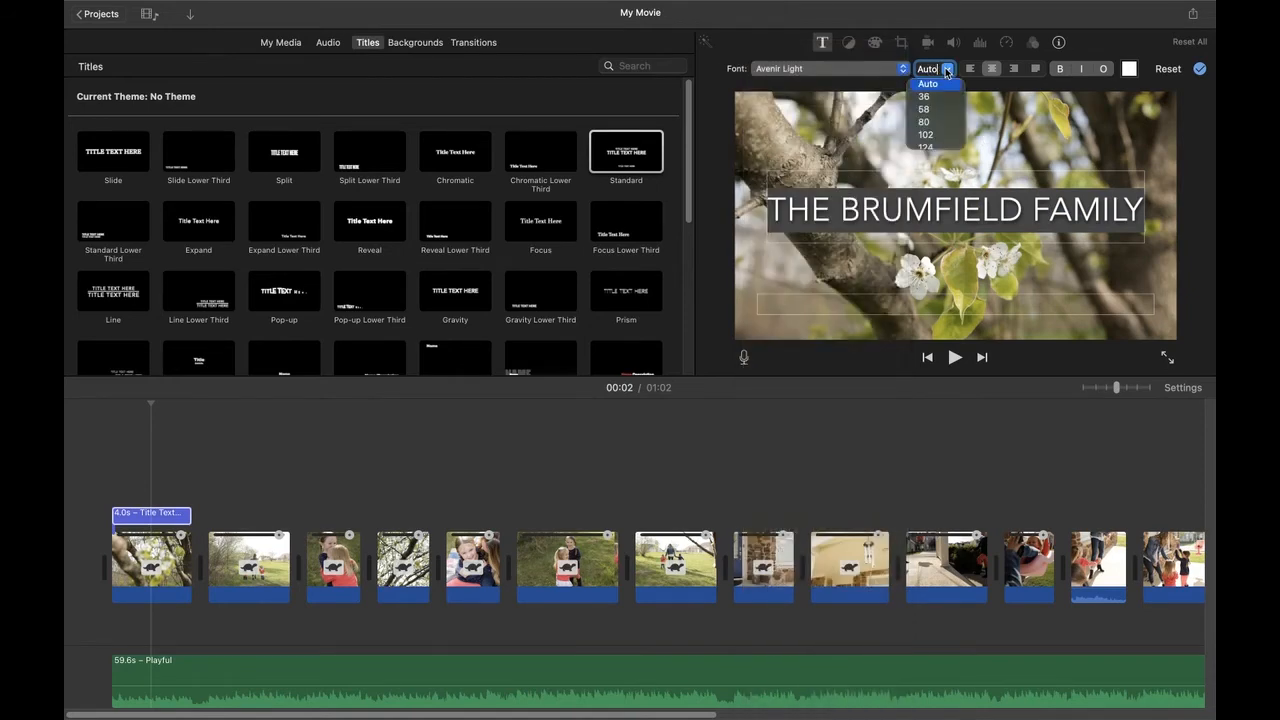
left_click(1007, 122)
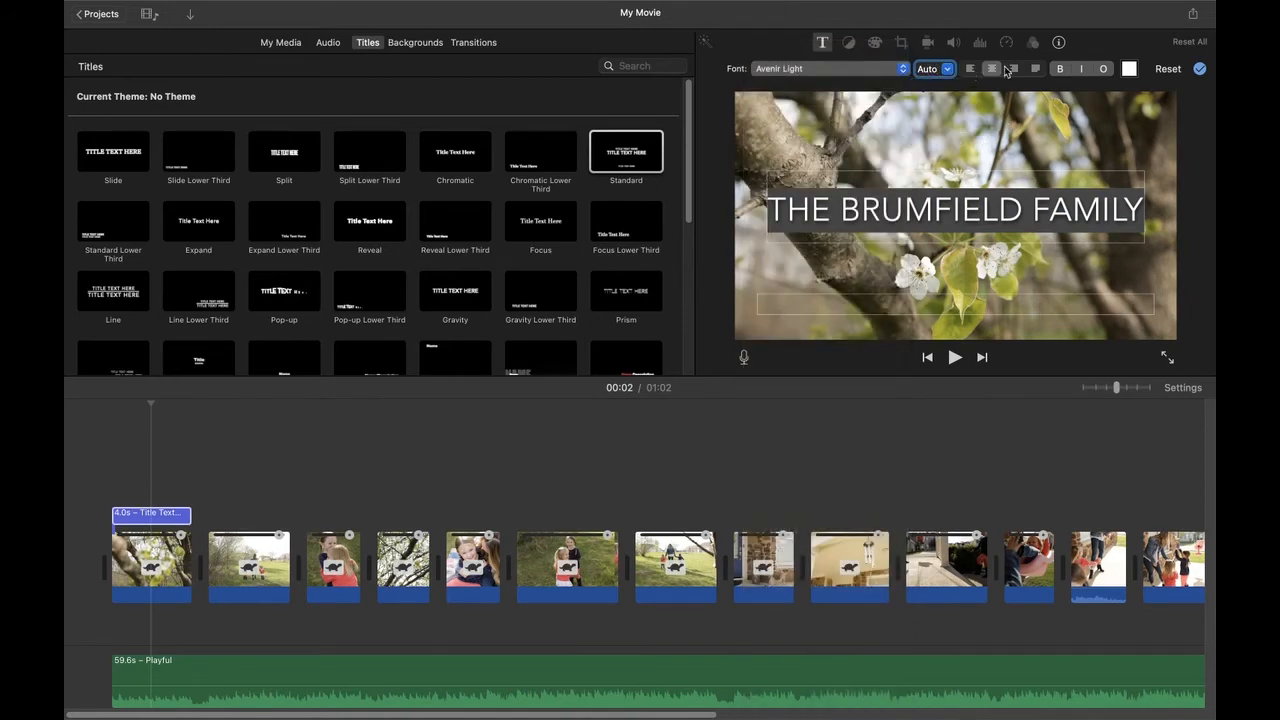
- Try bold on the title line, turn it off again, and open and close the text colour picker
left_click(1060, 74)
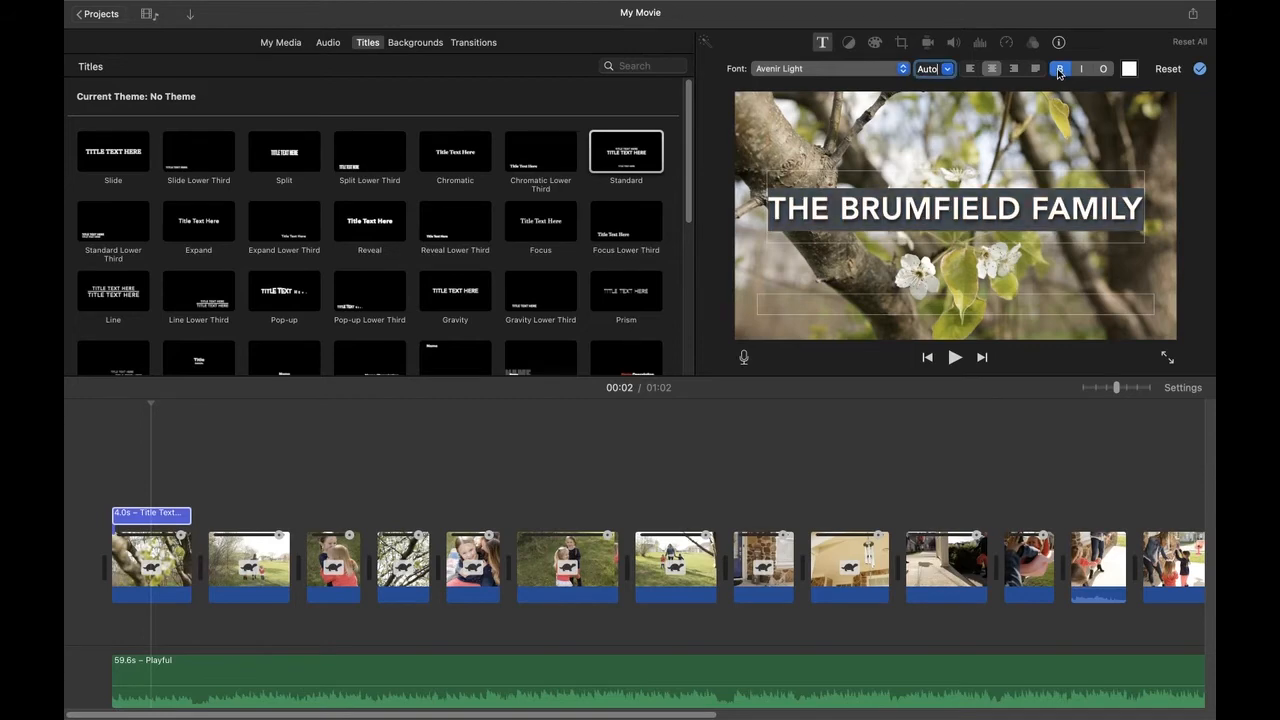
left_click(1060, 74)
left_click(1129, 70)
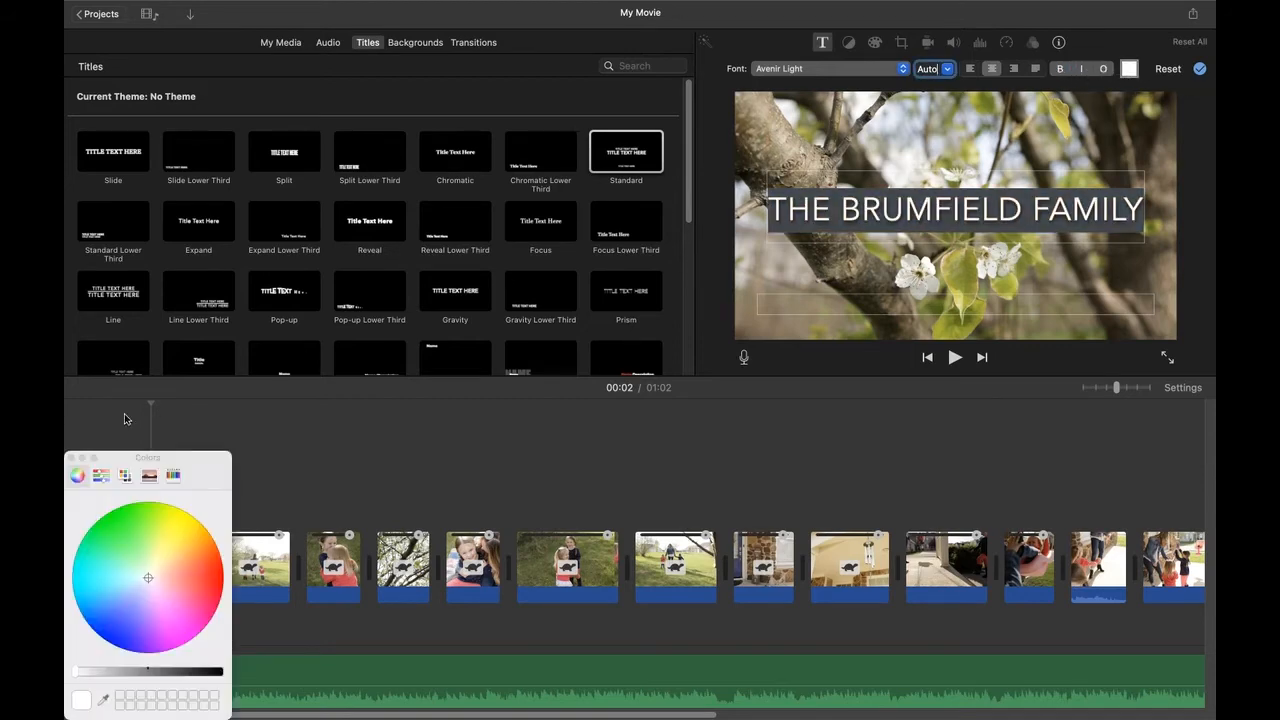
left_click(71, 459)
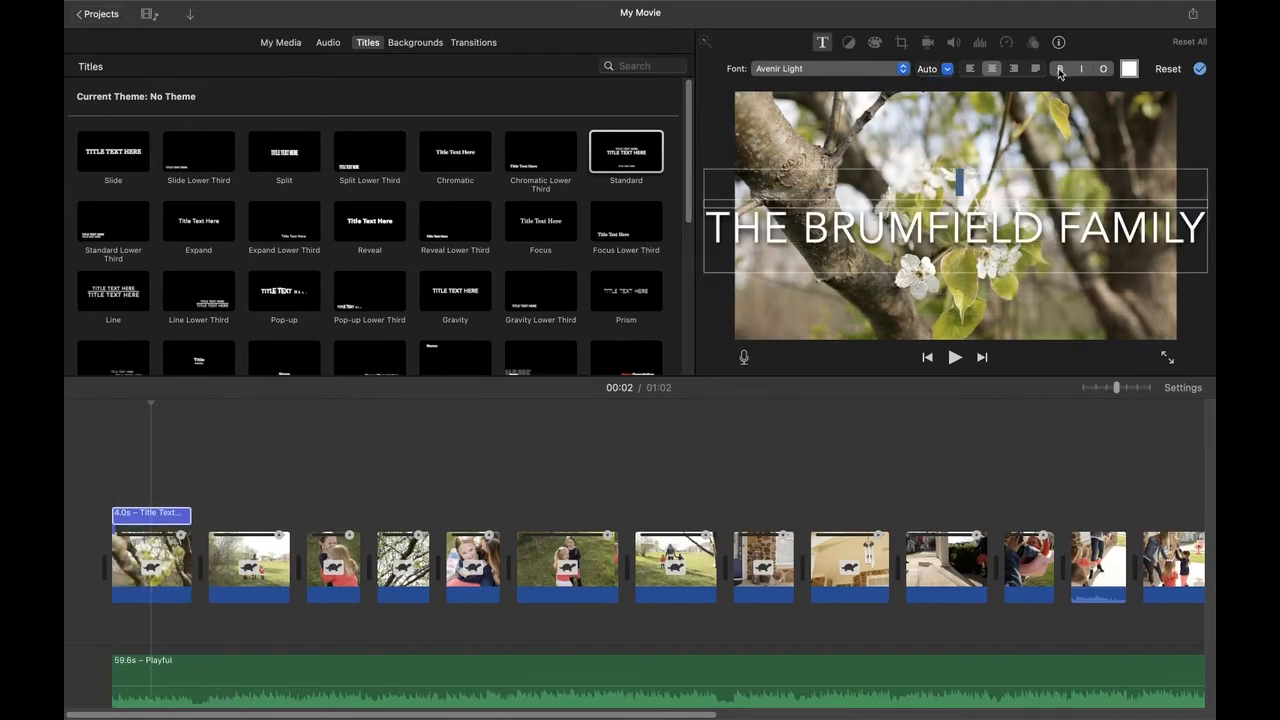
- Set the font of the whole family-name title line to Avenir Next Ultra Light
left_click_drag(945, 260, 686, 221)
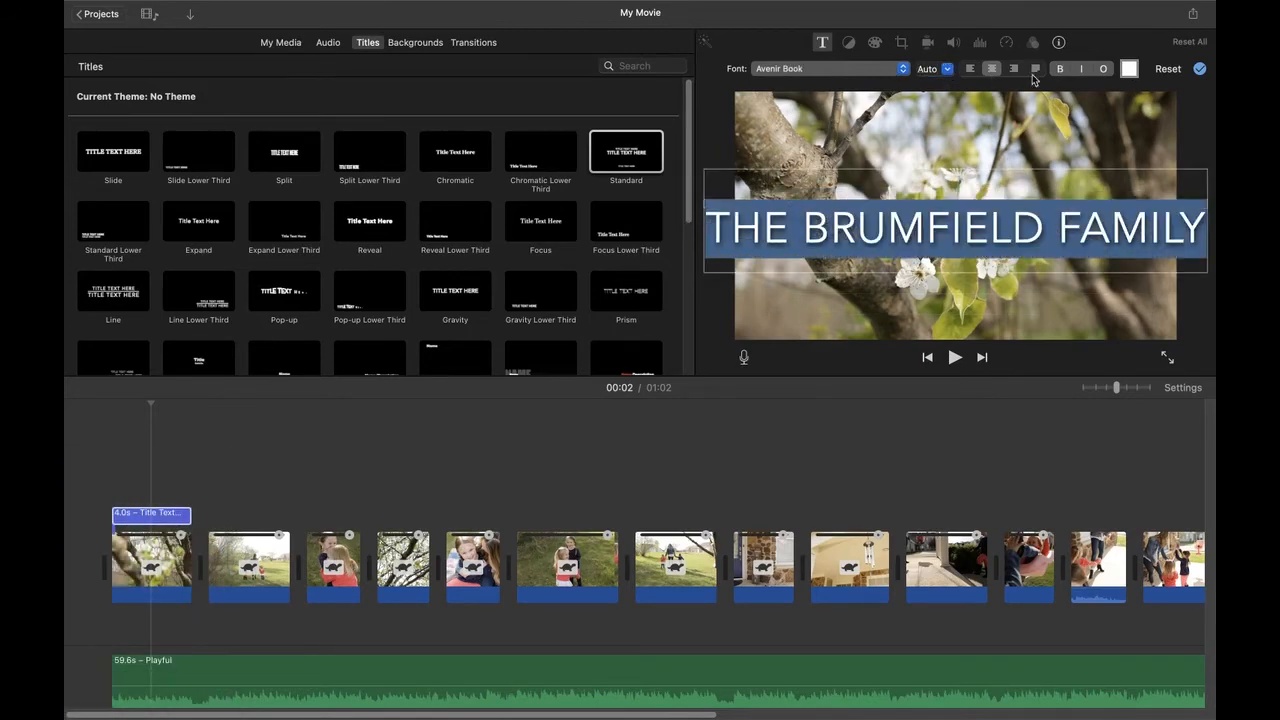
left_click(901, 69)
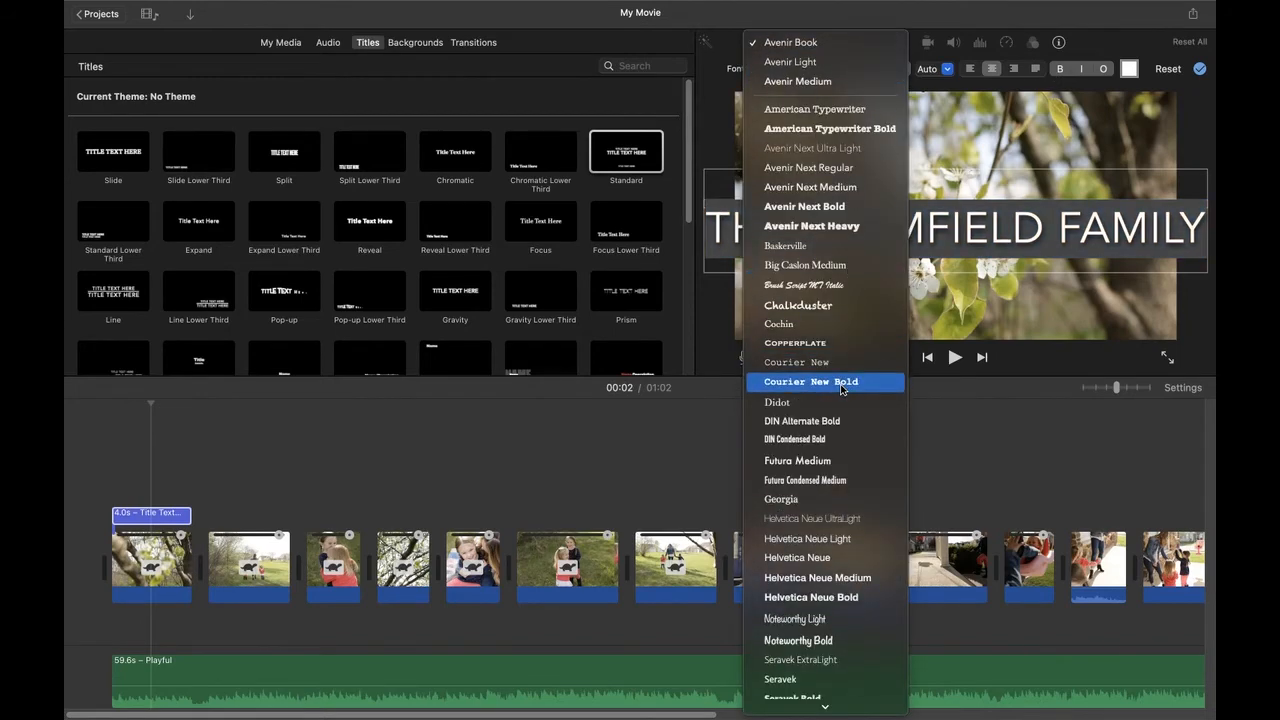
left_click(851, 124)
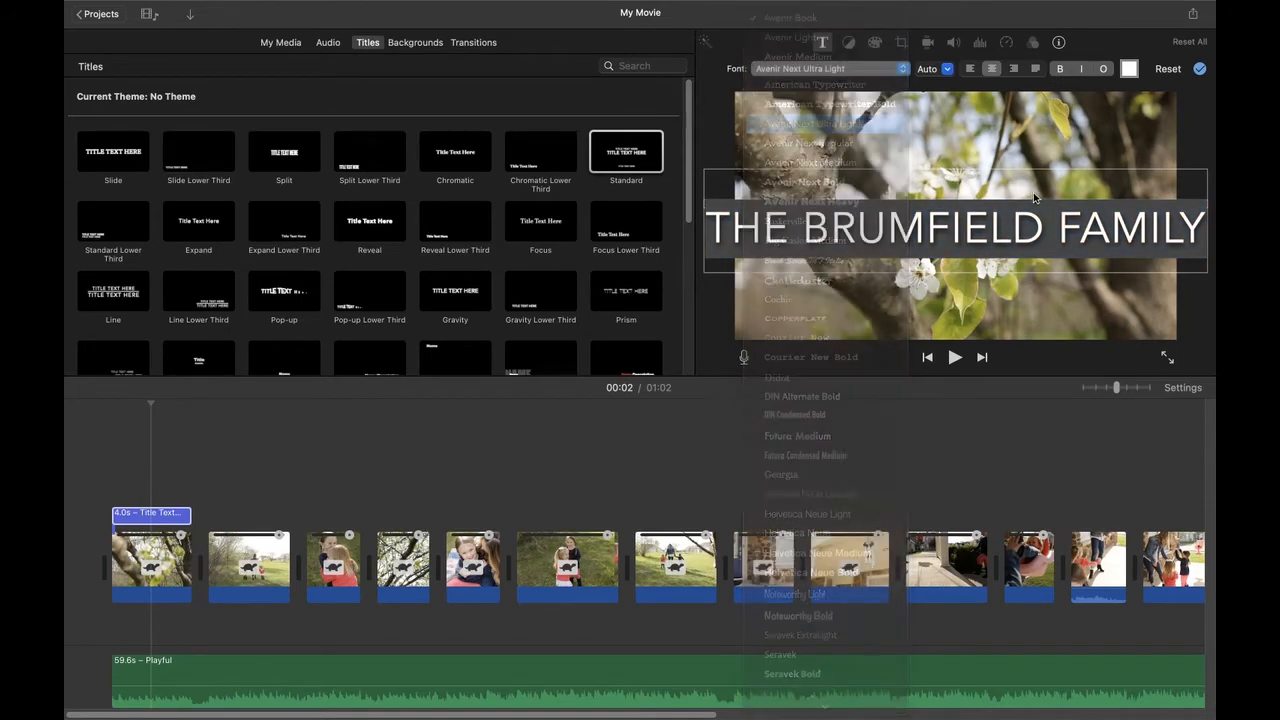
left_click(947, 70)
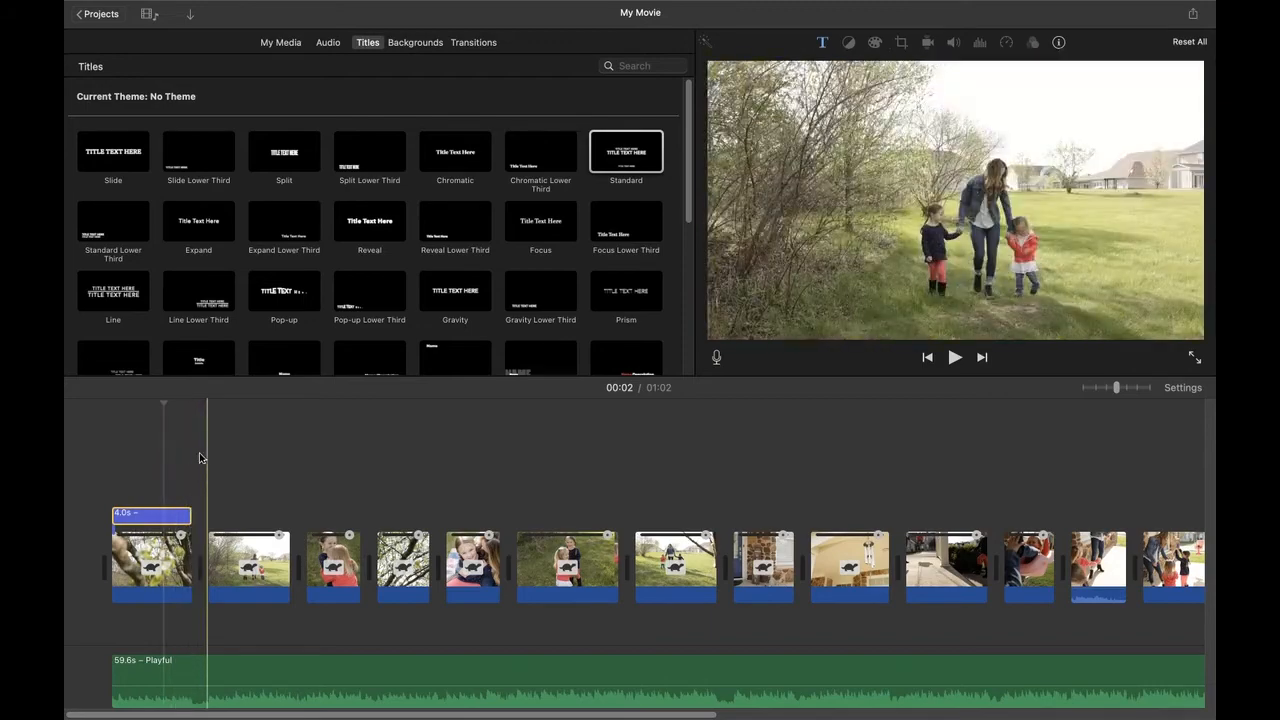
- Check the title over the opening blossom clip and slightly lower the clip's brightness with colour correction
left_click(140, 565)
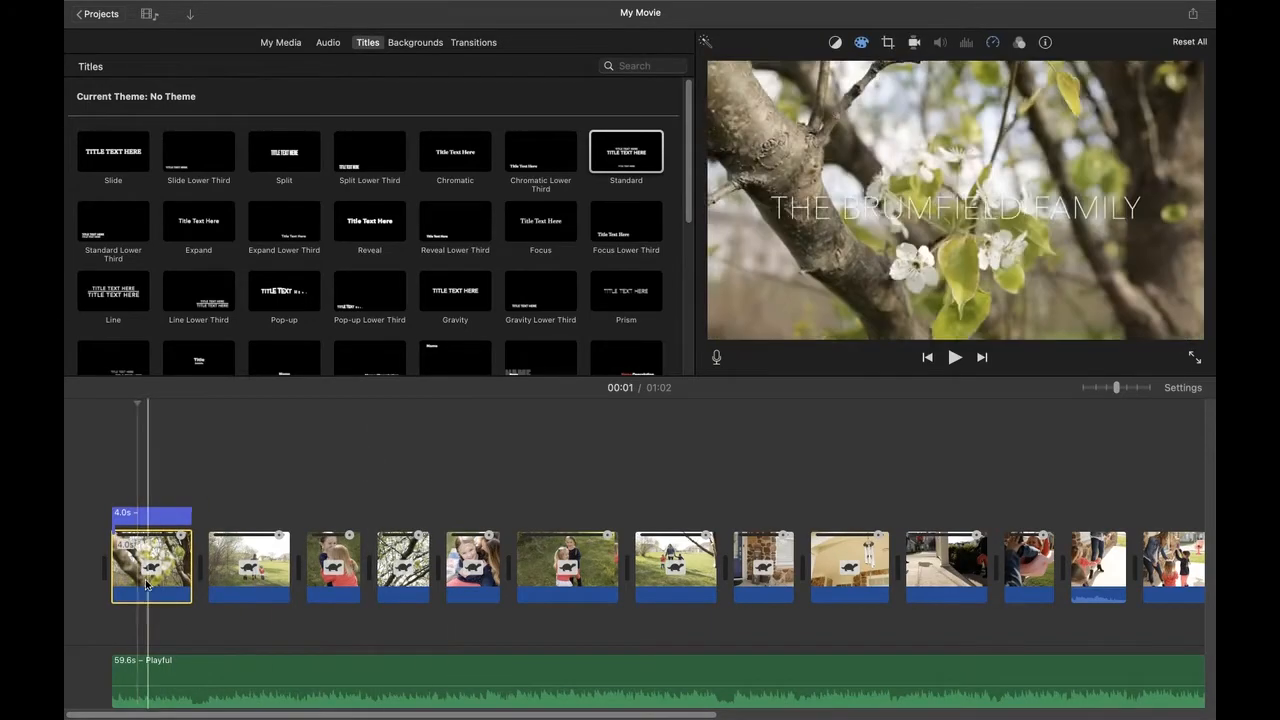
left_click(178, 580)
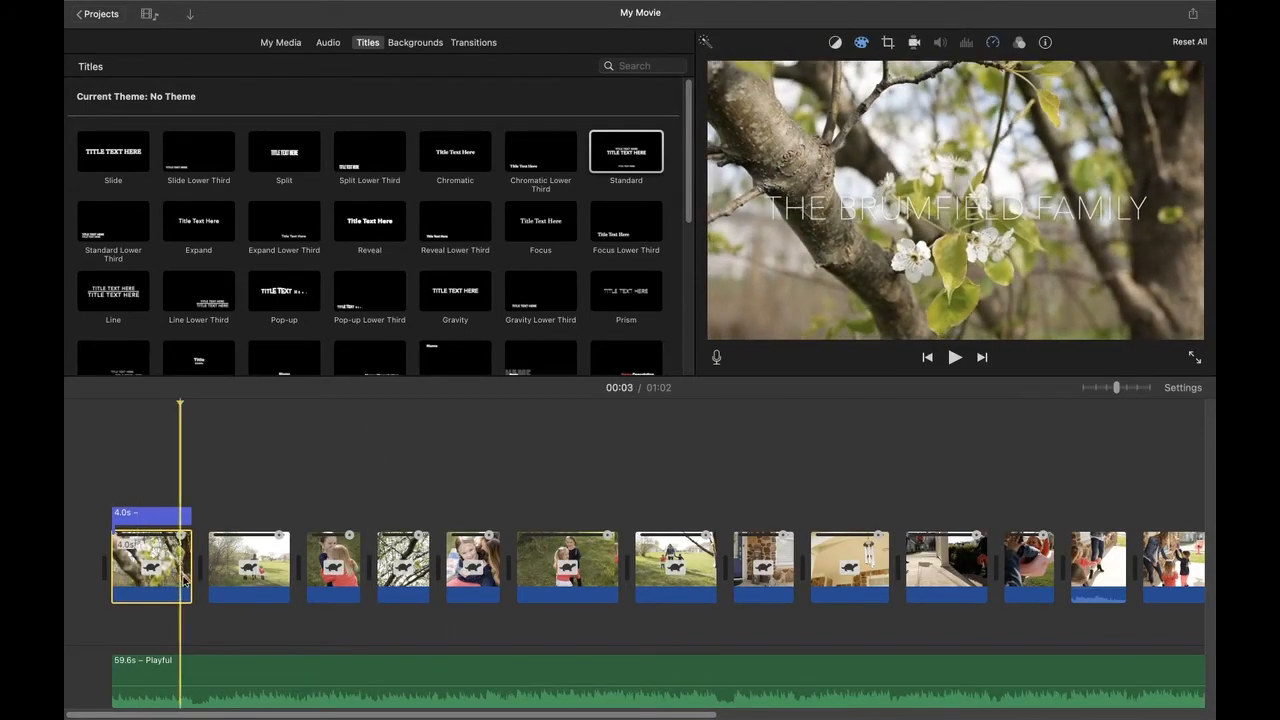
left_click(154, 516)
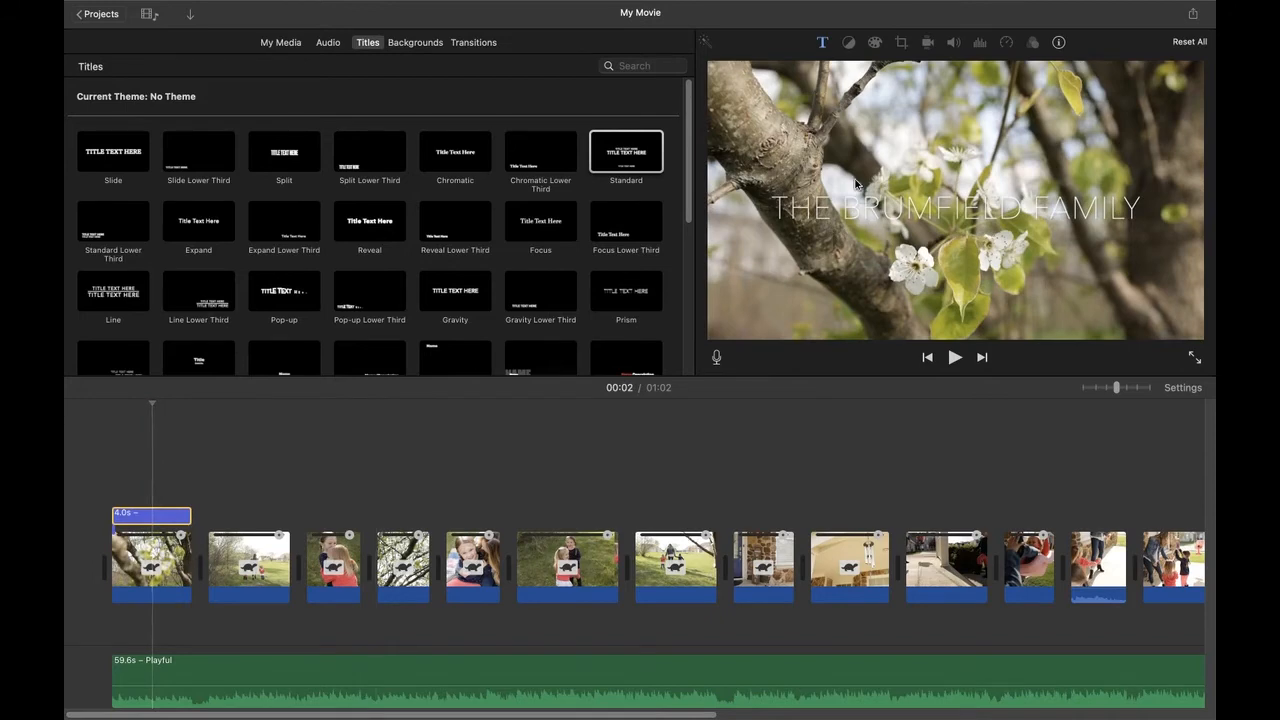
left_click(120, 562)
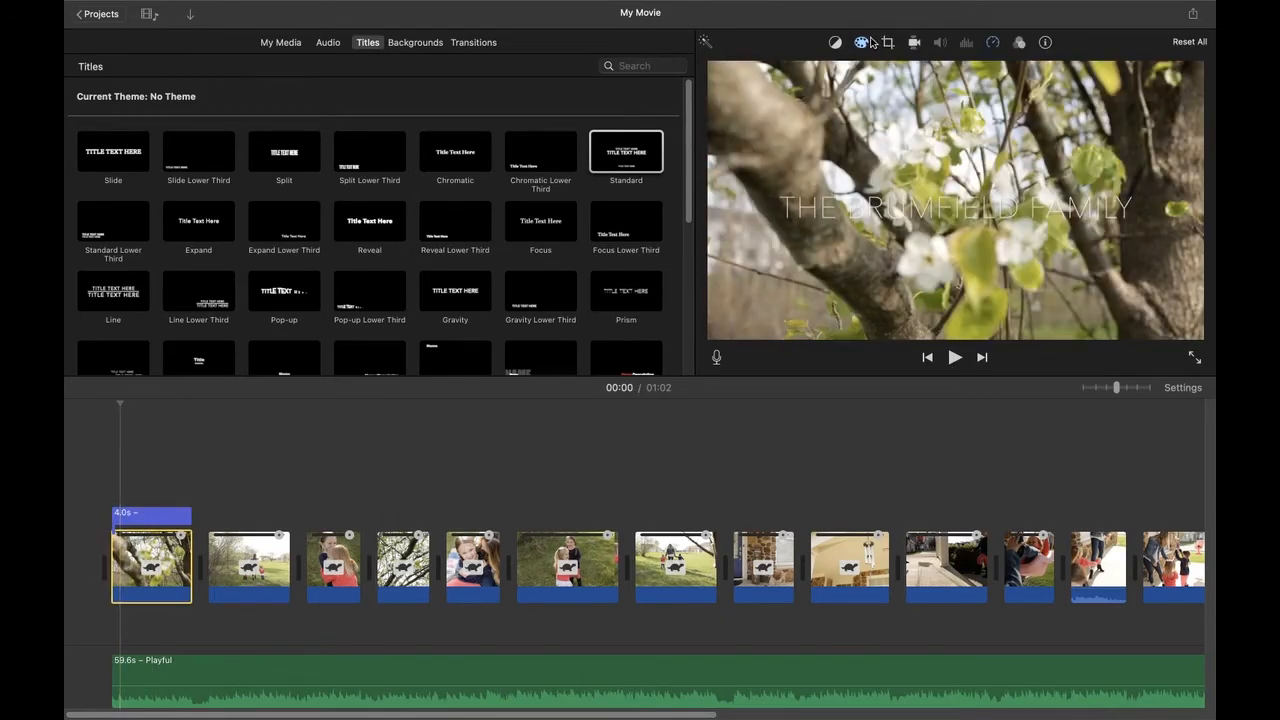
left_click(862, 42)
left_click_drag(847, 72, 837, 72)
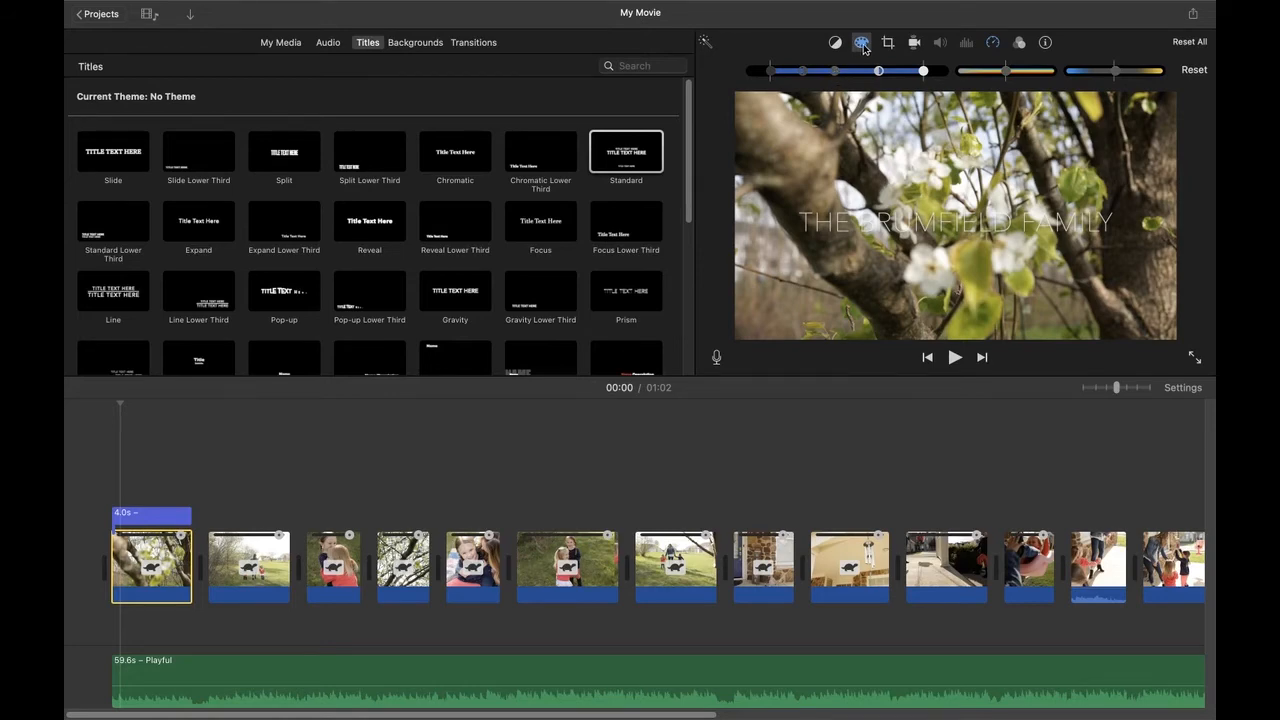
- Play the movie's opening from the start and view the colour correction settings of the second clip
left_click(113, 447)
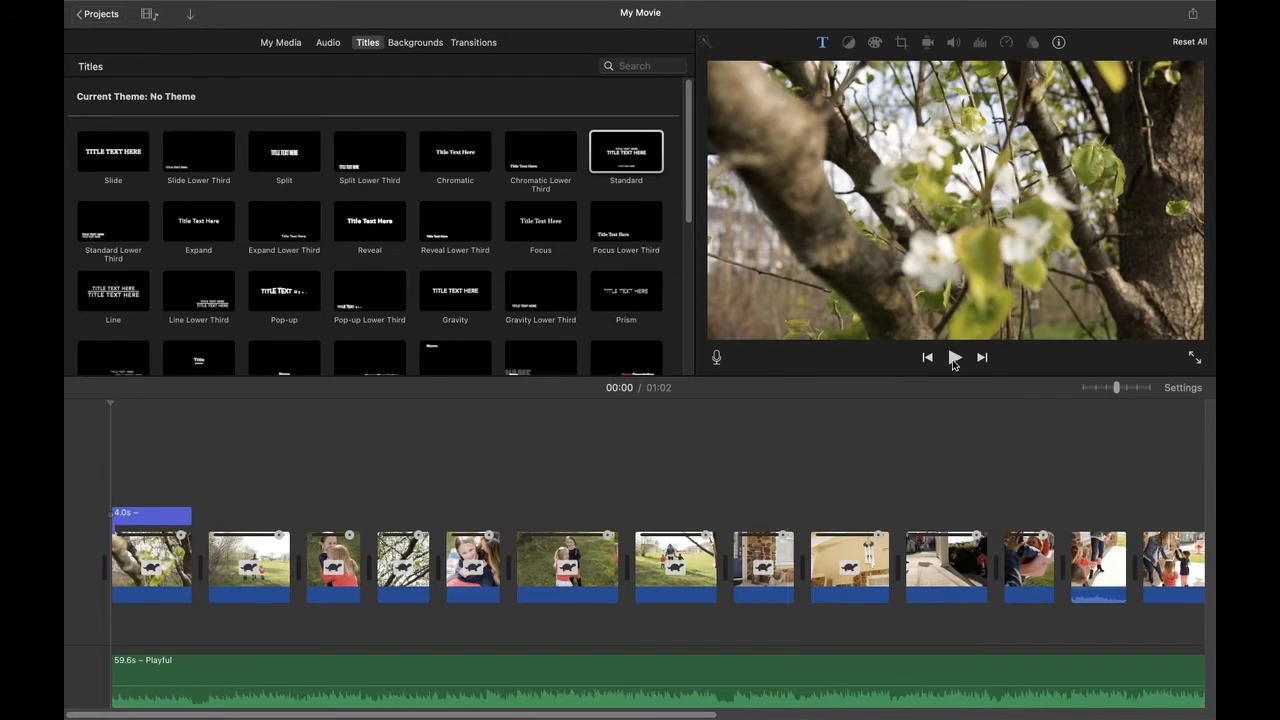
left_click(954, 358)
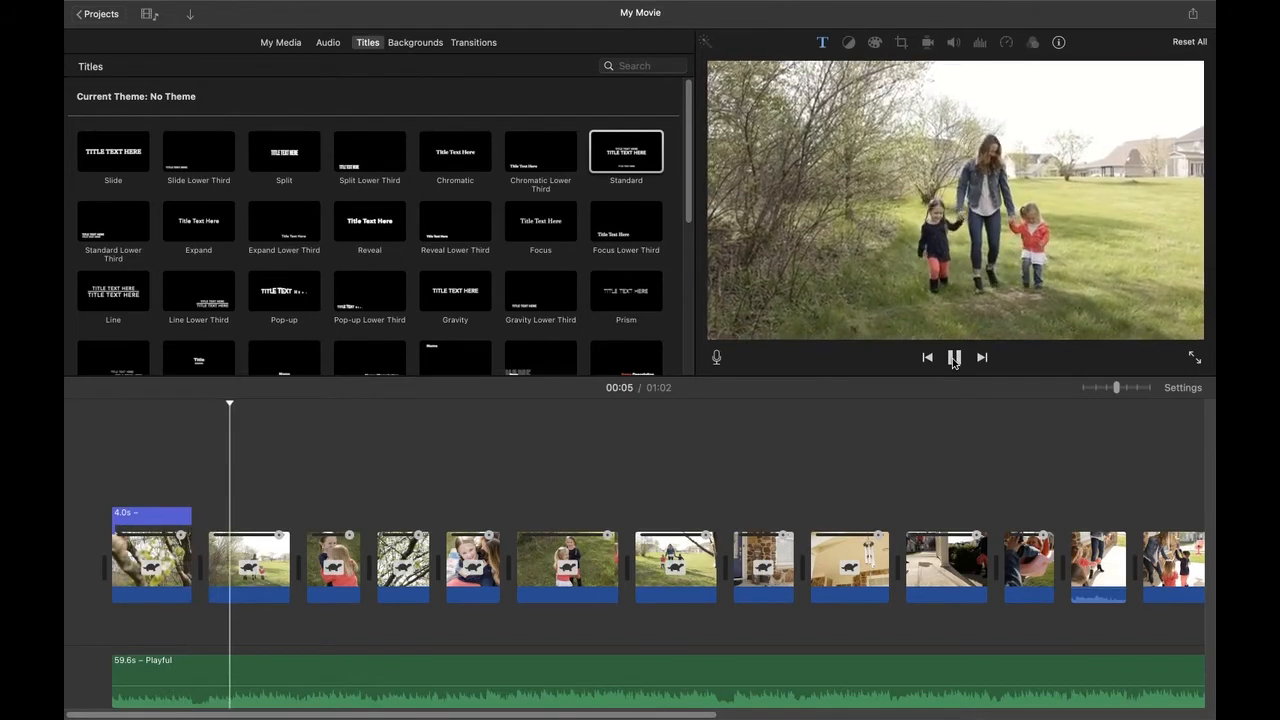
left_click(954, 358)
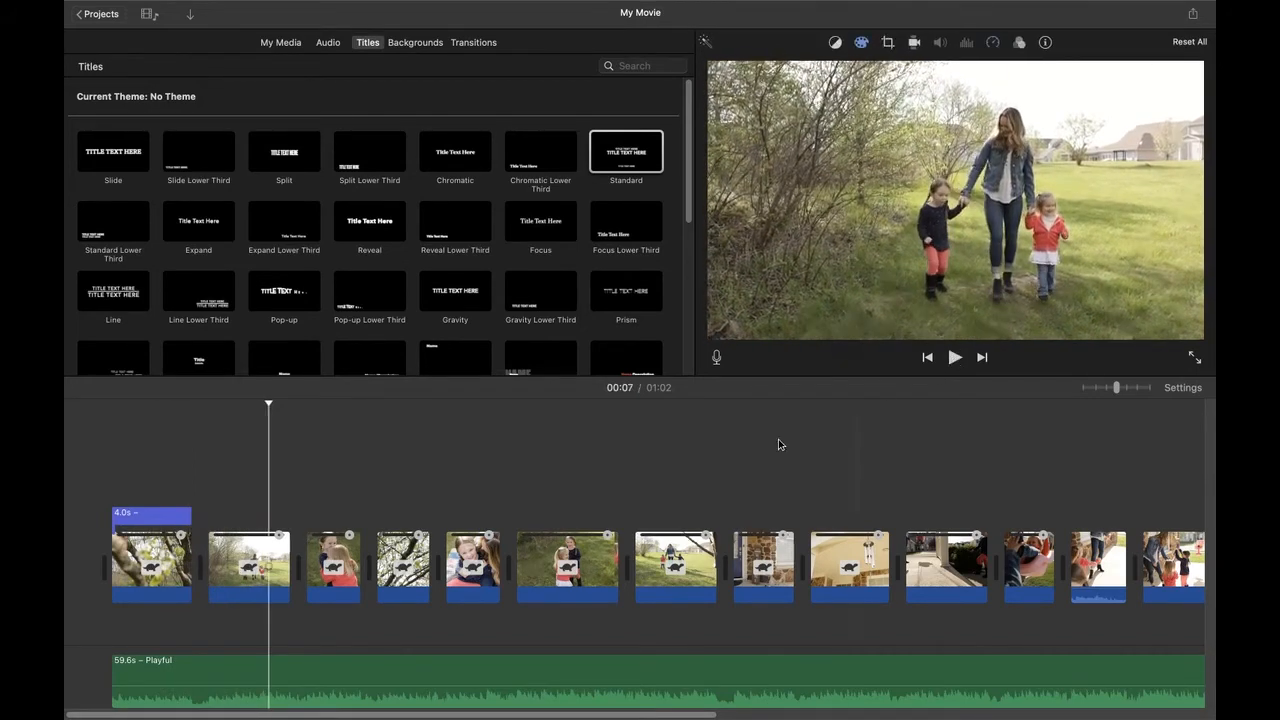
left_click(217, 565)
left_click(861, 42)
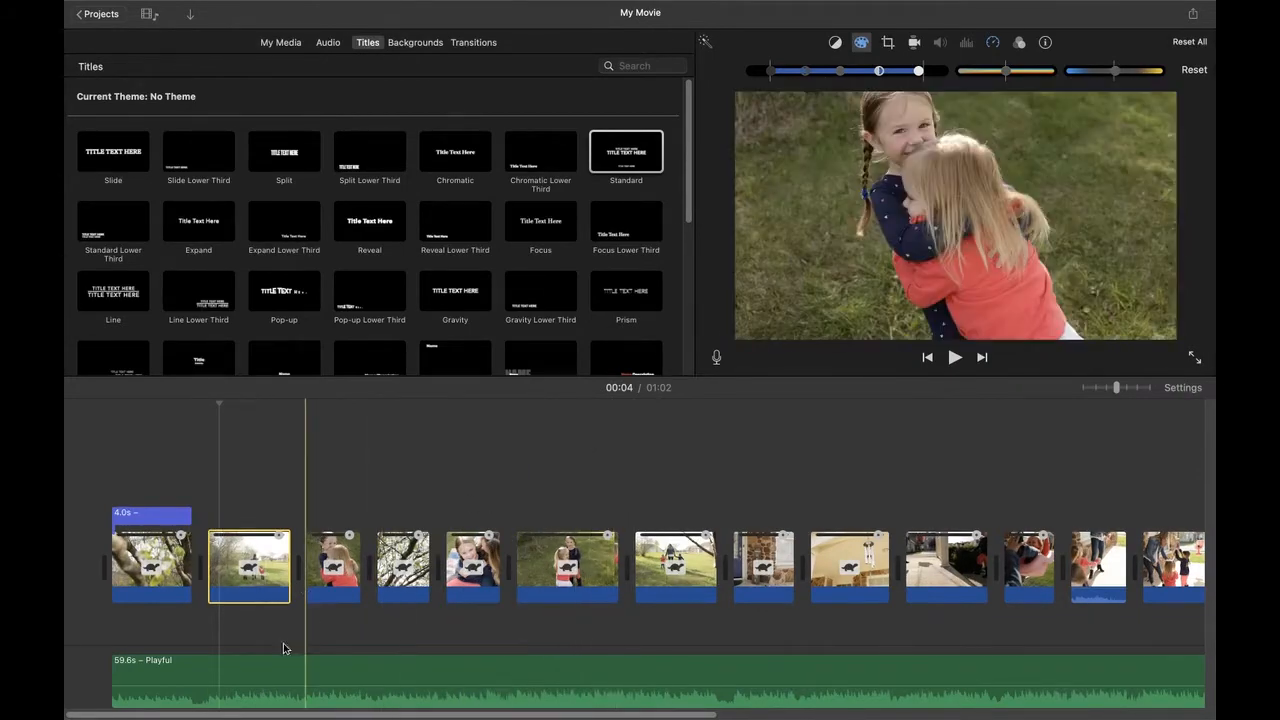
- Place the studio logo image from the project media above the white background at the end of the movie
left_click_drag(706, 712, 1095, 711)
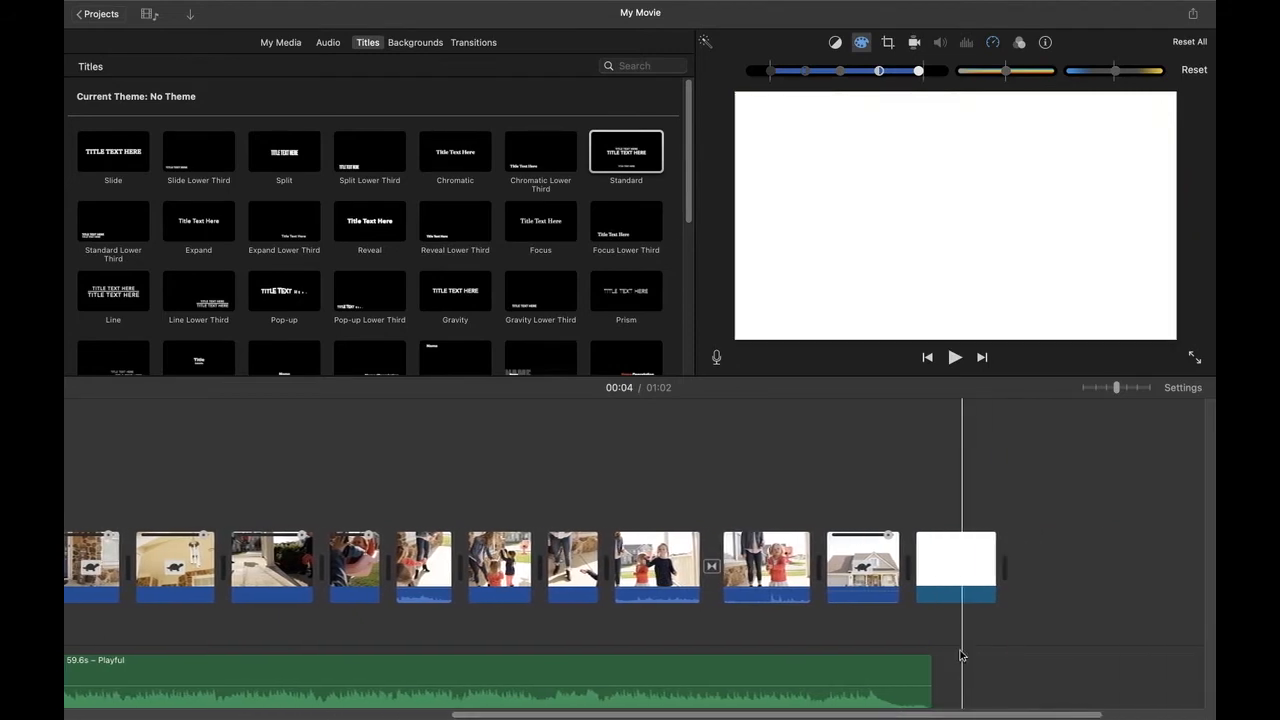
left_click(954, 558)
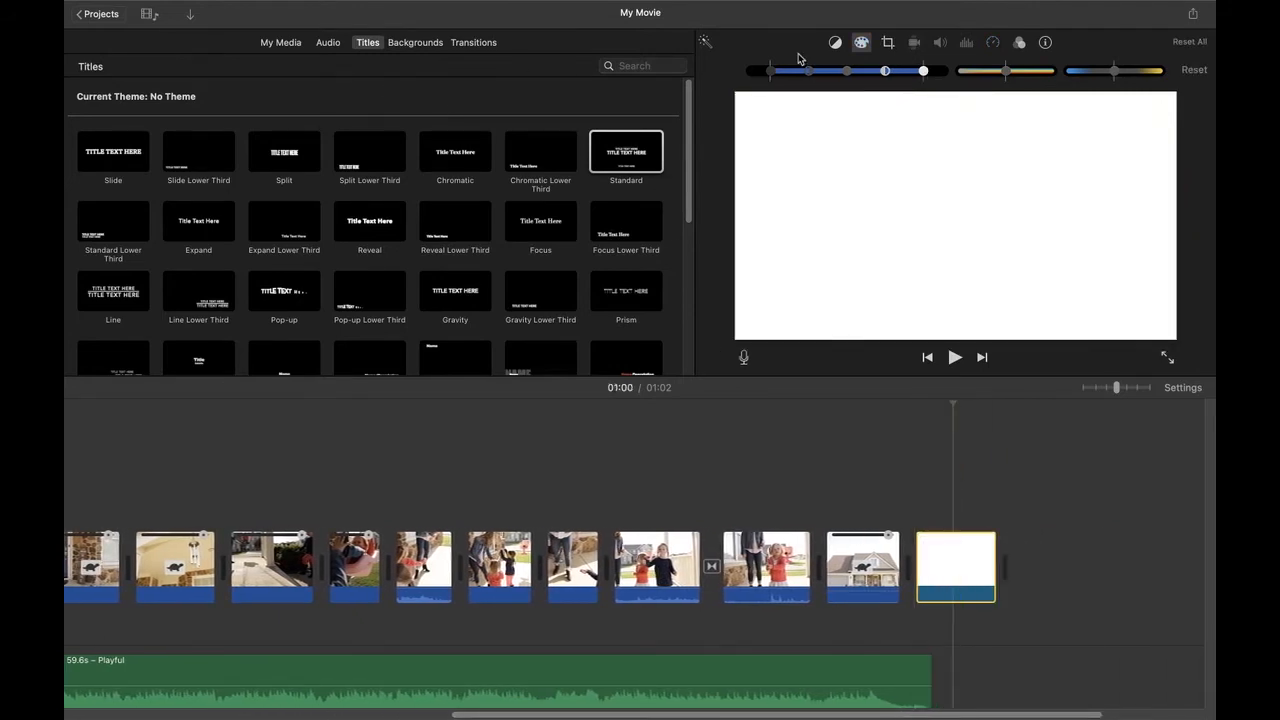
left_click(284, 45)
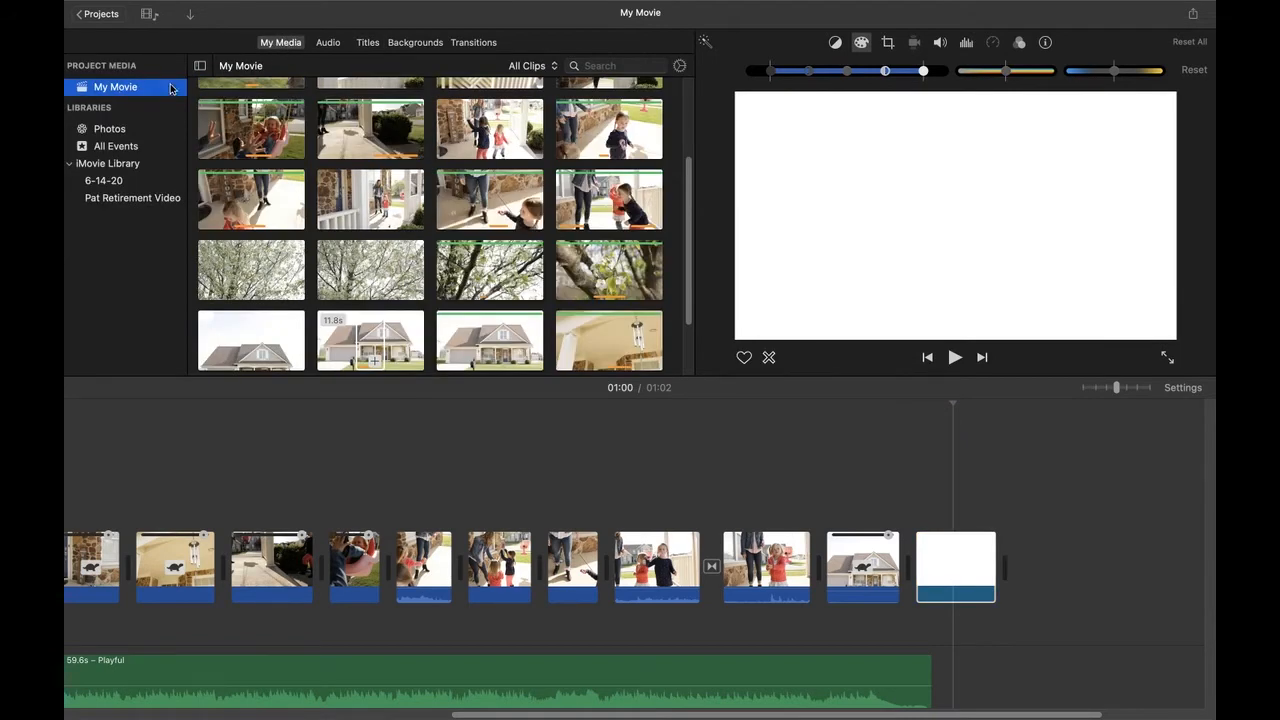
scroll(459, 306, "up", 3)
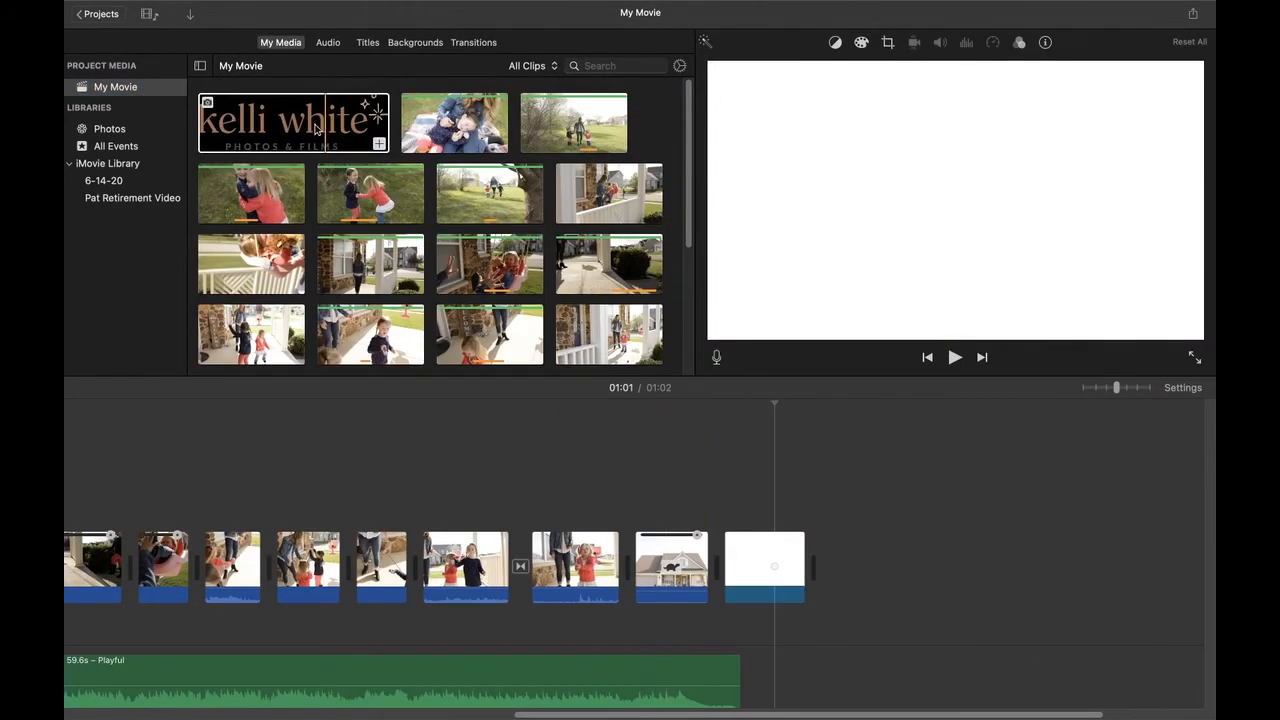
left_click_drag(298, 118, 729, 489)
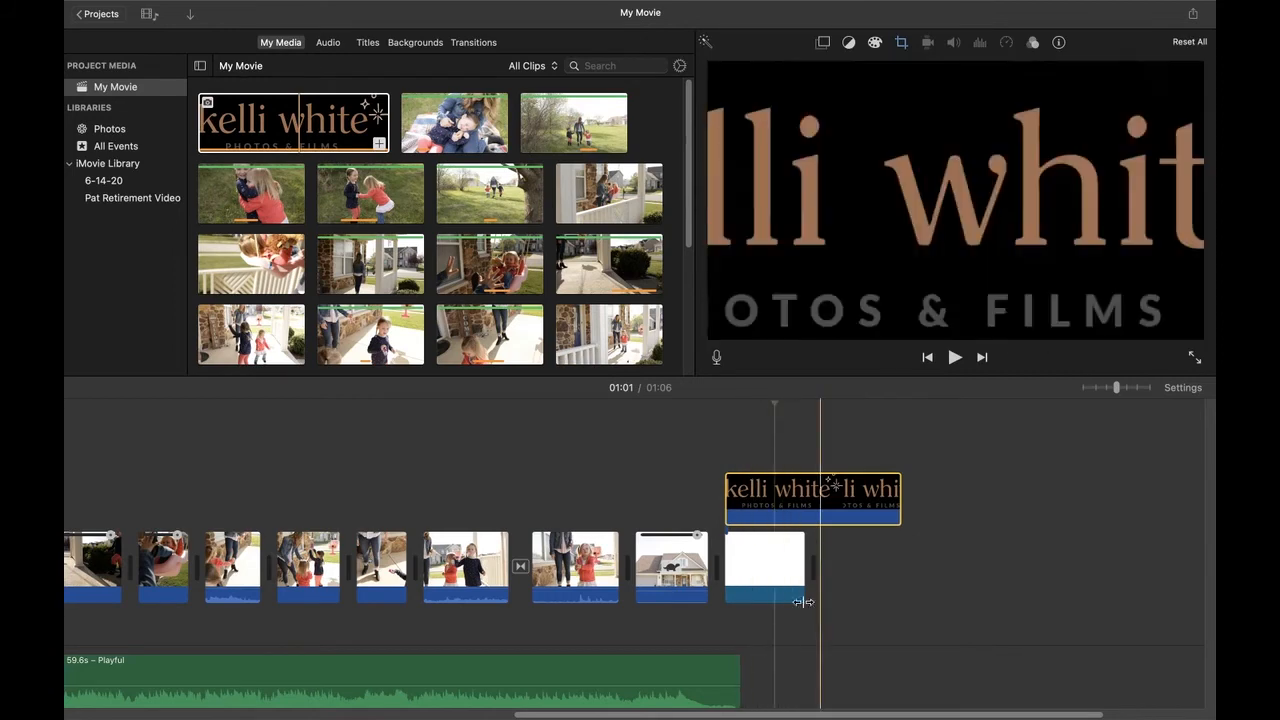
- Shorten the logo overlay so it ends together with the 4.0-second white background
left_click(766, 594)
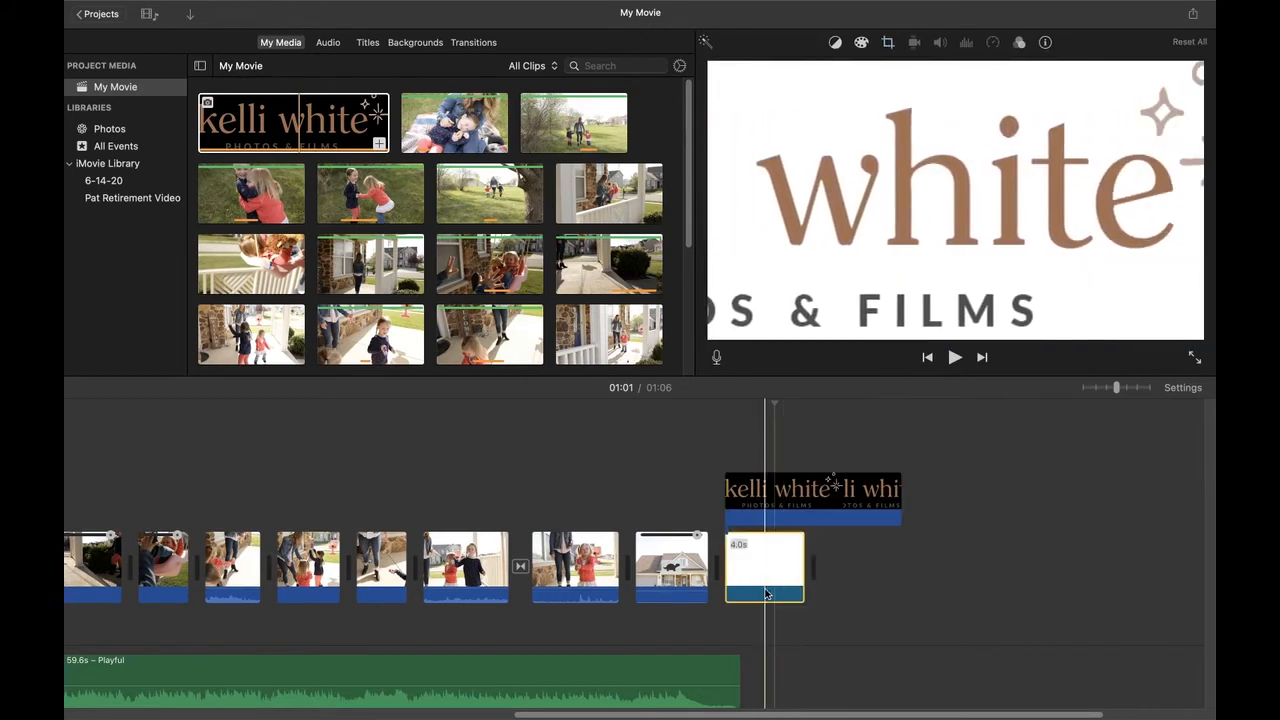
left_click_drag(899, 490, 785, 505)
left_click(785, 505)
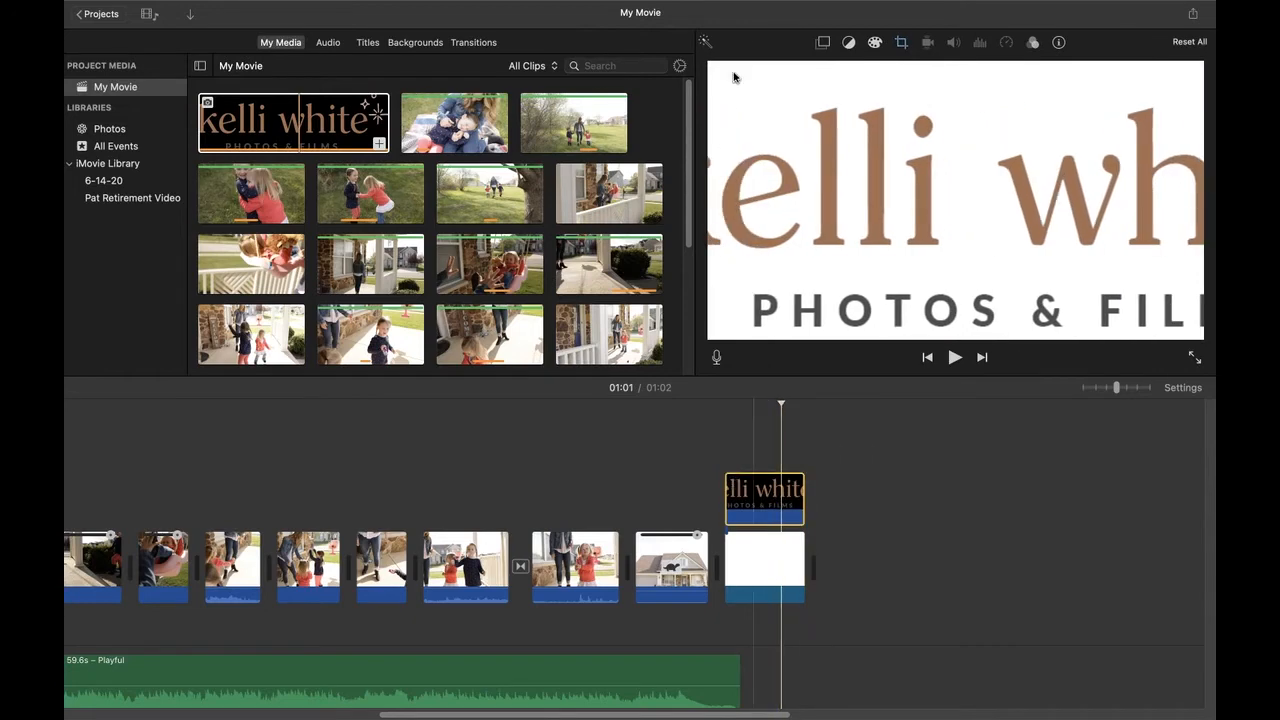
- Change the logo overlay from Cutaway to Picture in Picture and centre it on the white background
left_click(823, 44)
left_click(743, 69)
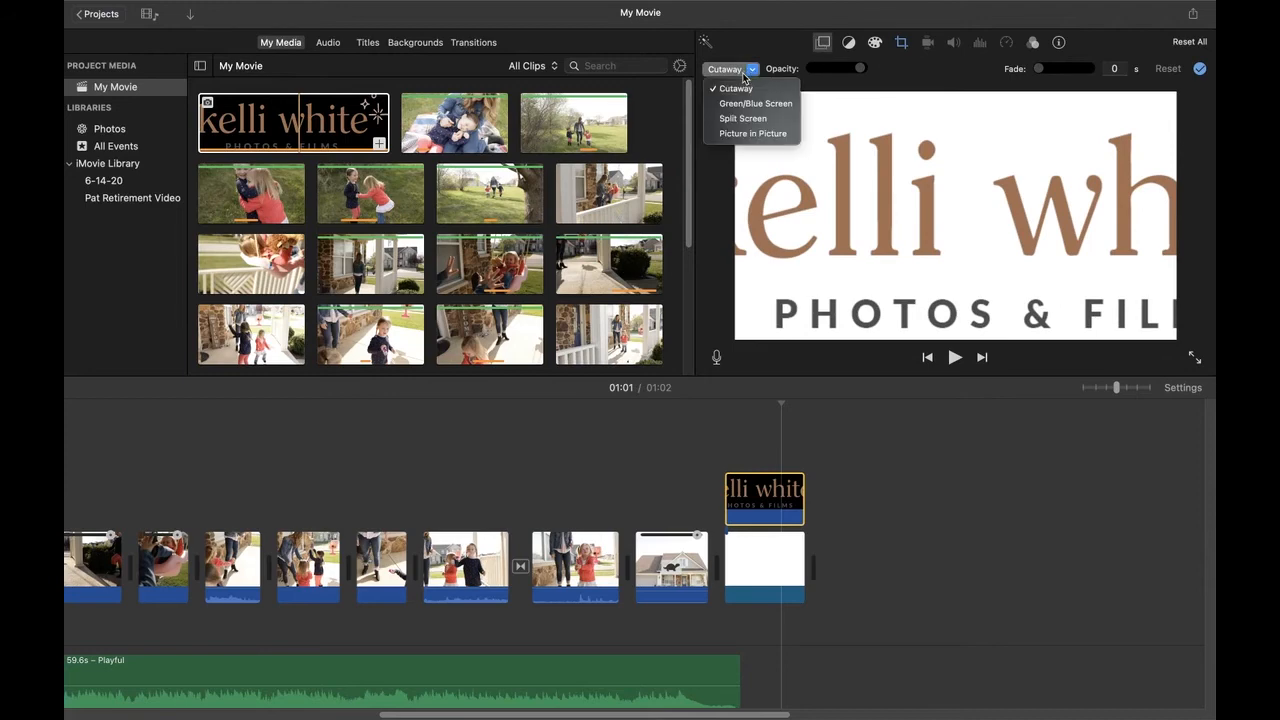
left_click(748, 134)
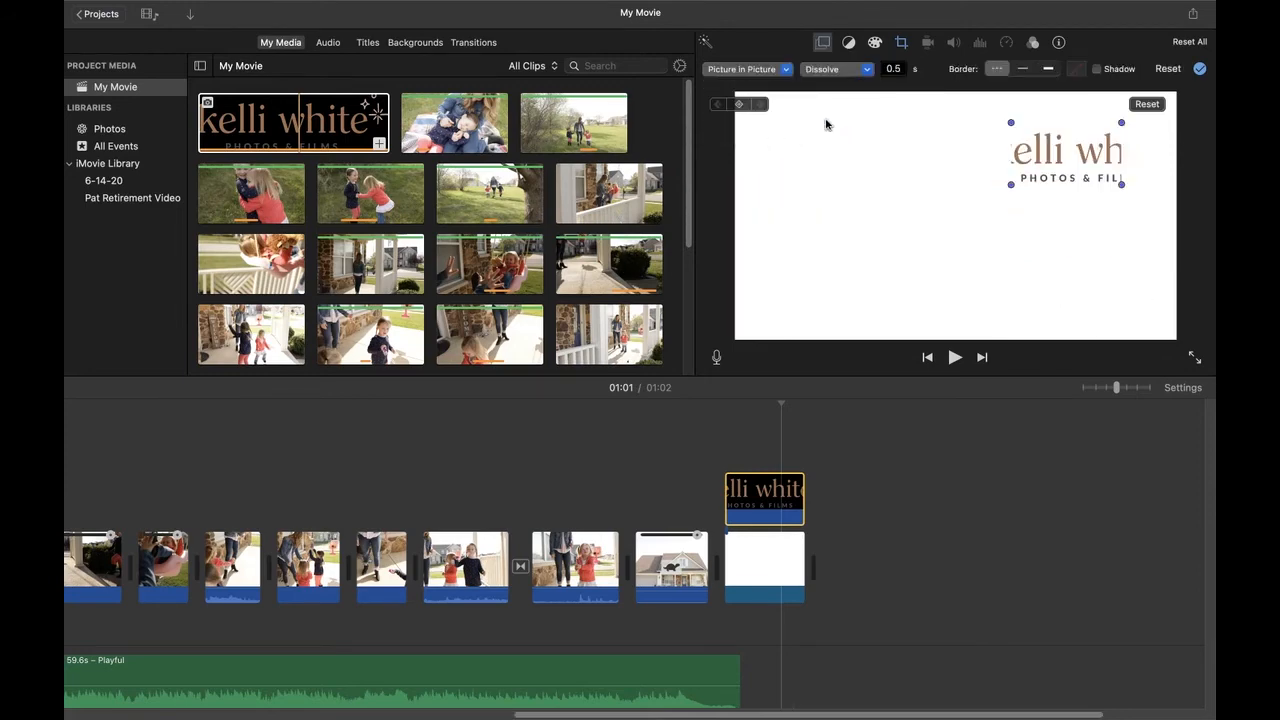
left_click_drag(1050, 165, 946, 225)
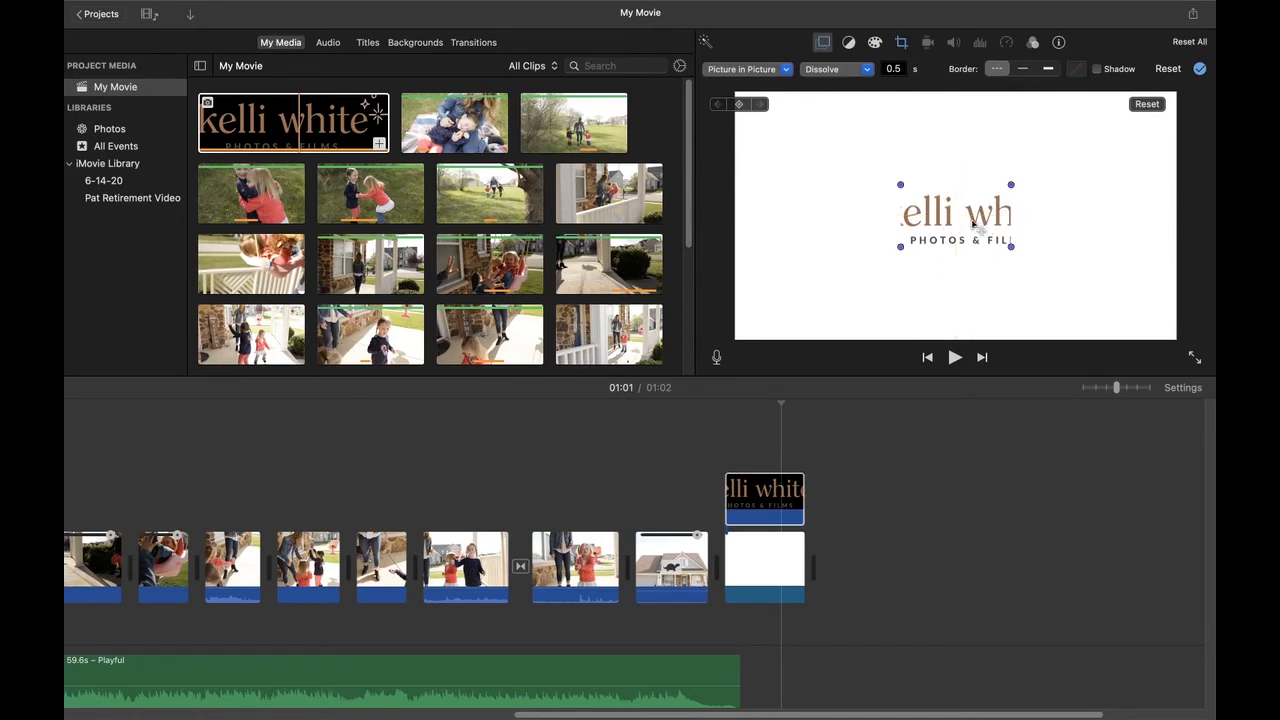
- Change the logo overlay's crop style from Ken Burns to Fit
left_click(902, 43)
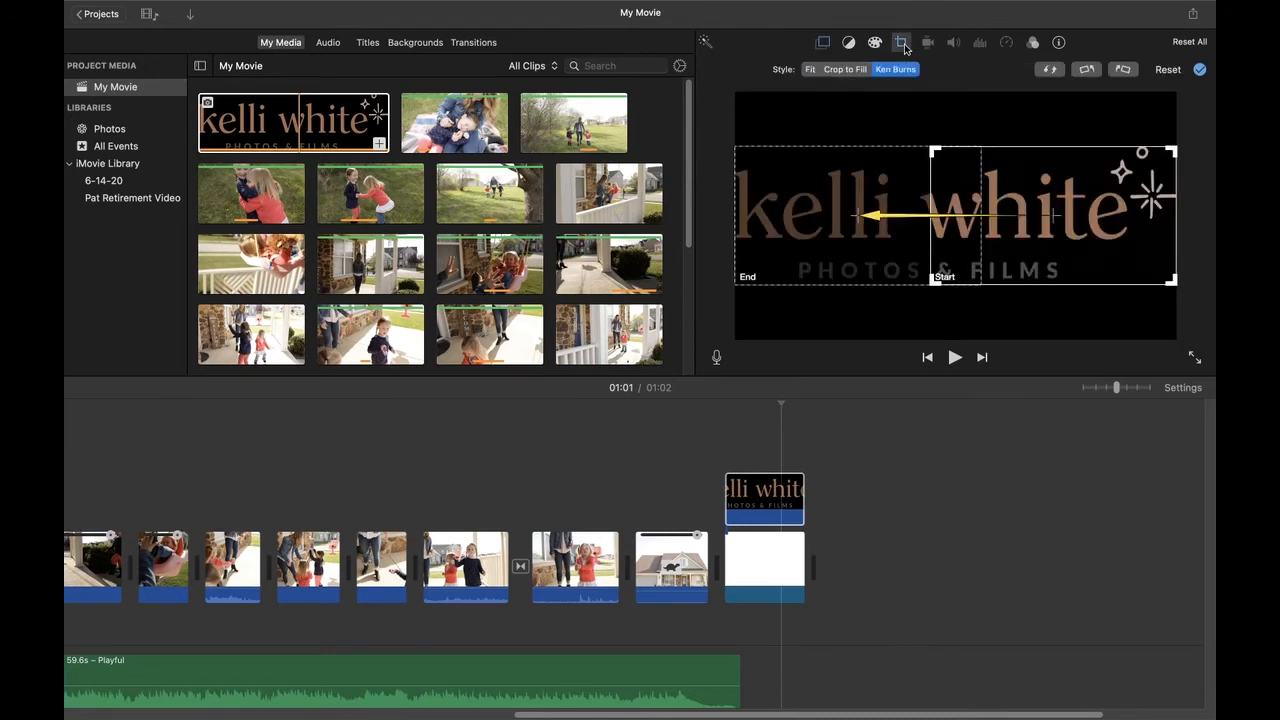
left_click(809, 70)
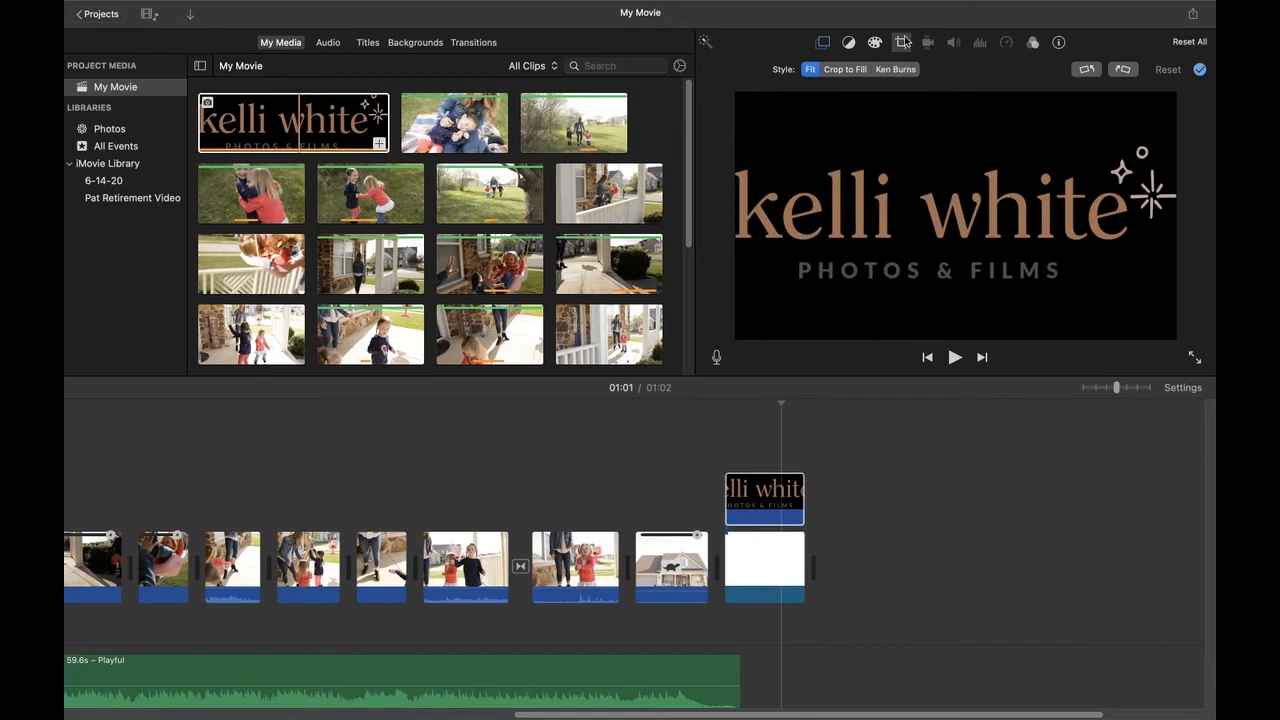
left_click(731, 449)
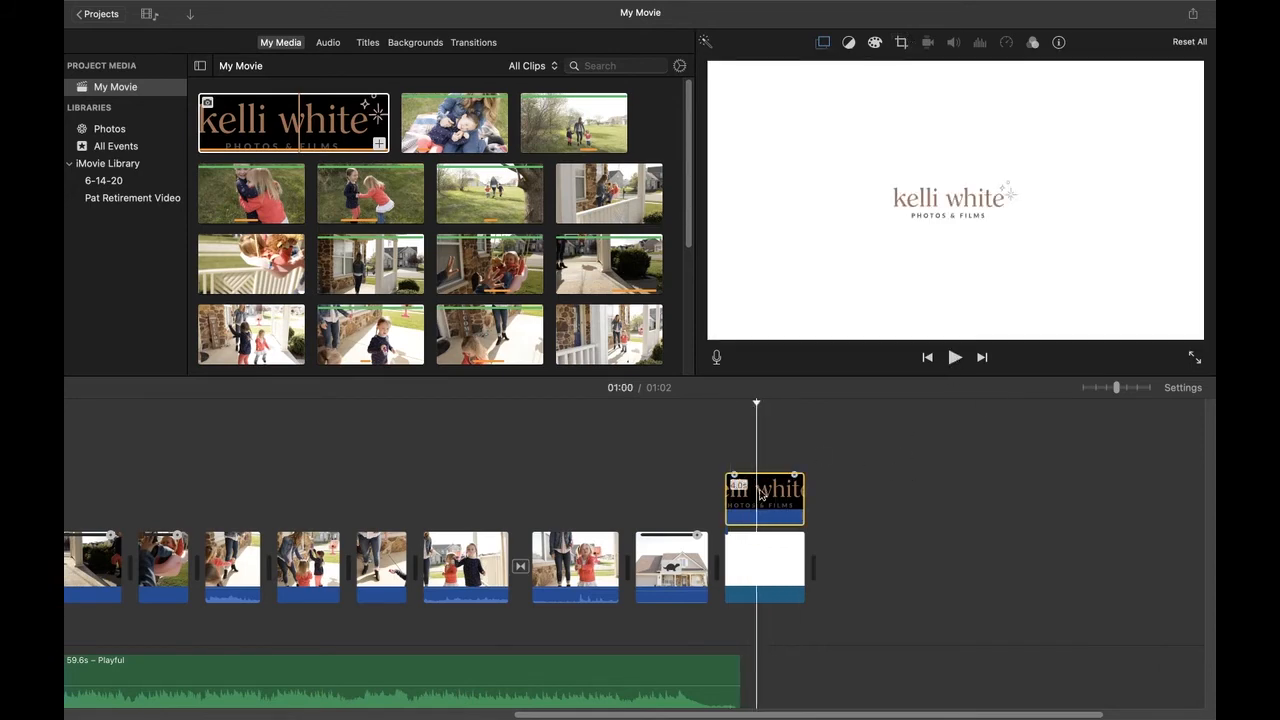
- Enlarge the picture-in-picture logo to nearly twice its width and centre it on the white background
left_click(823, 43)
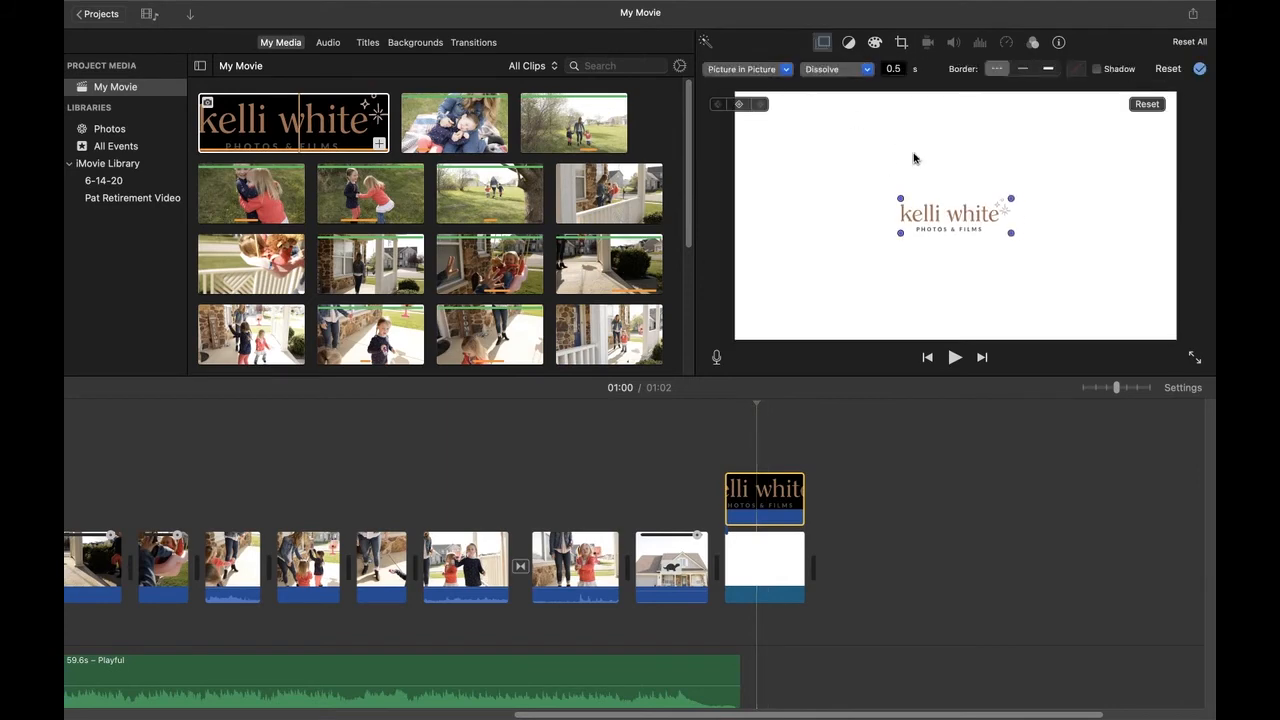
left_click_drag(900, 236, 846, 260)
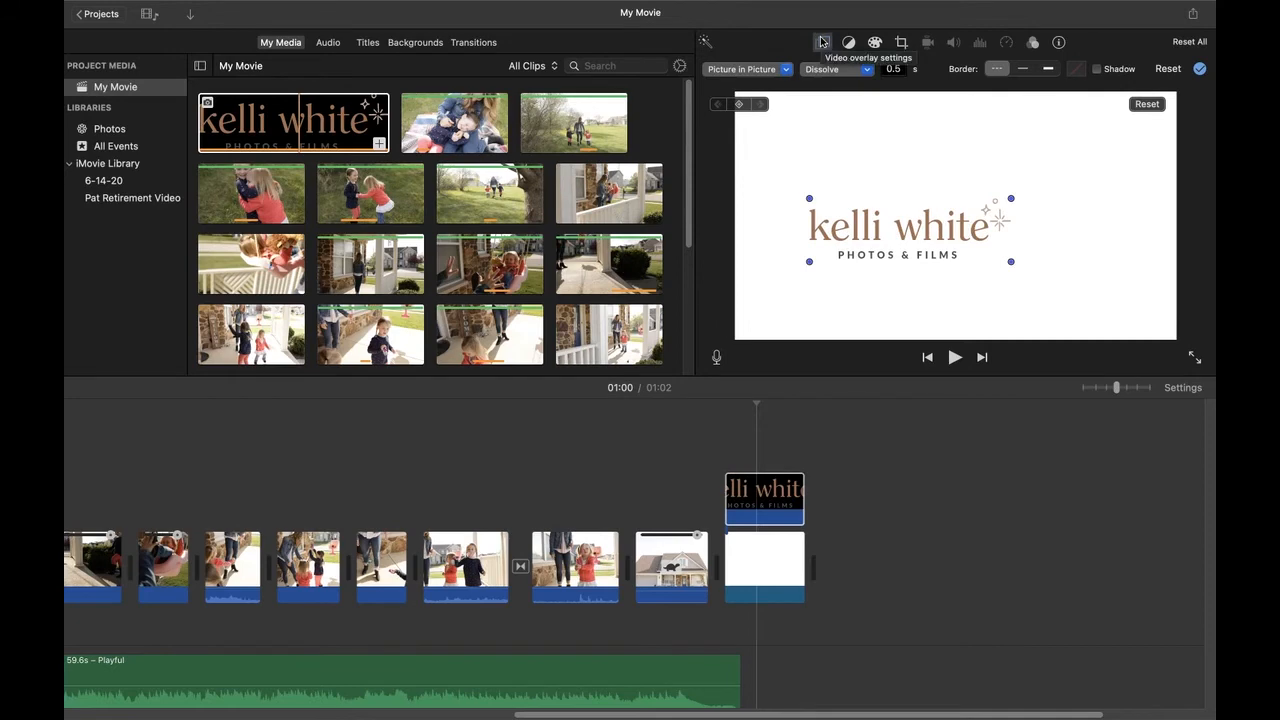
left_click_drag(940, 222, 981, 226)
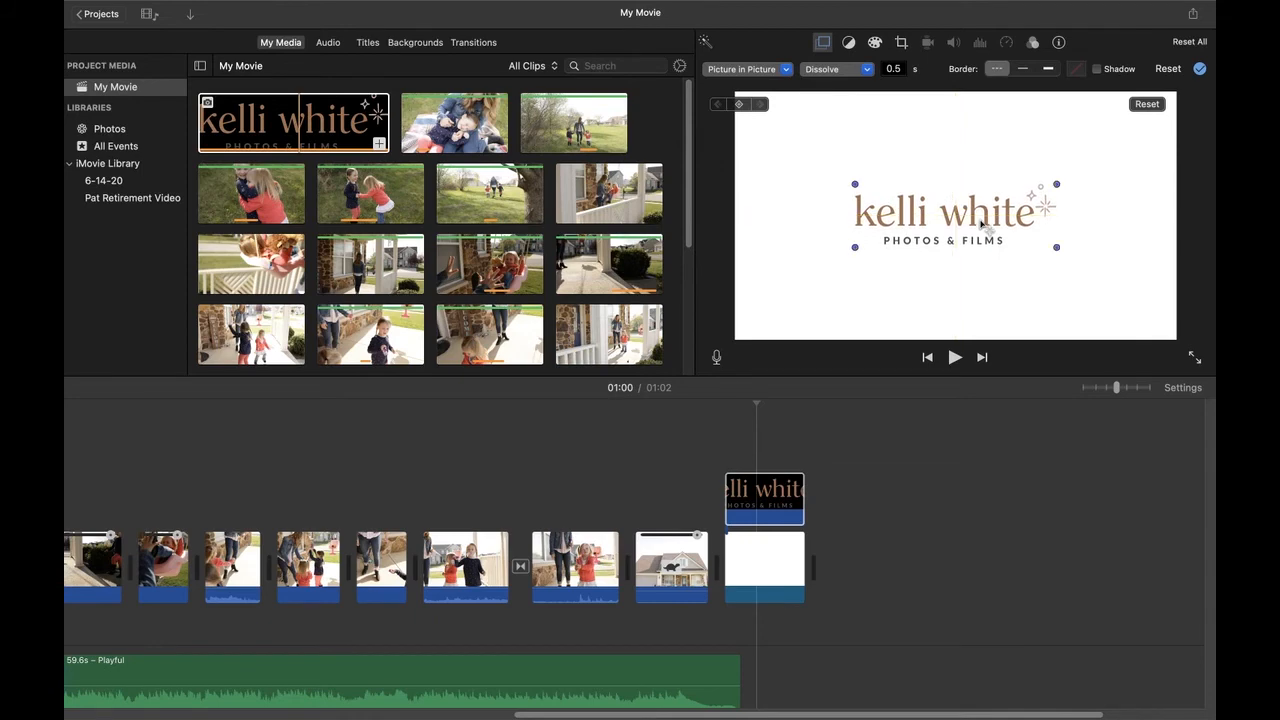
- Look through the logo overlay's transition styles, then play the ending from the start of the white background
left_click(868, 71)
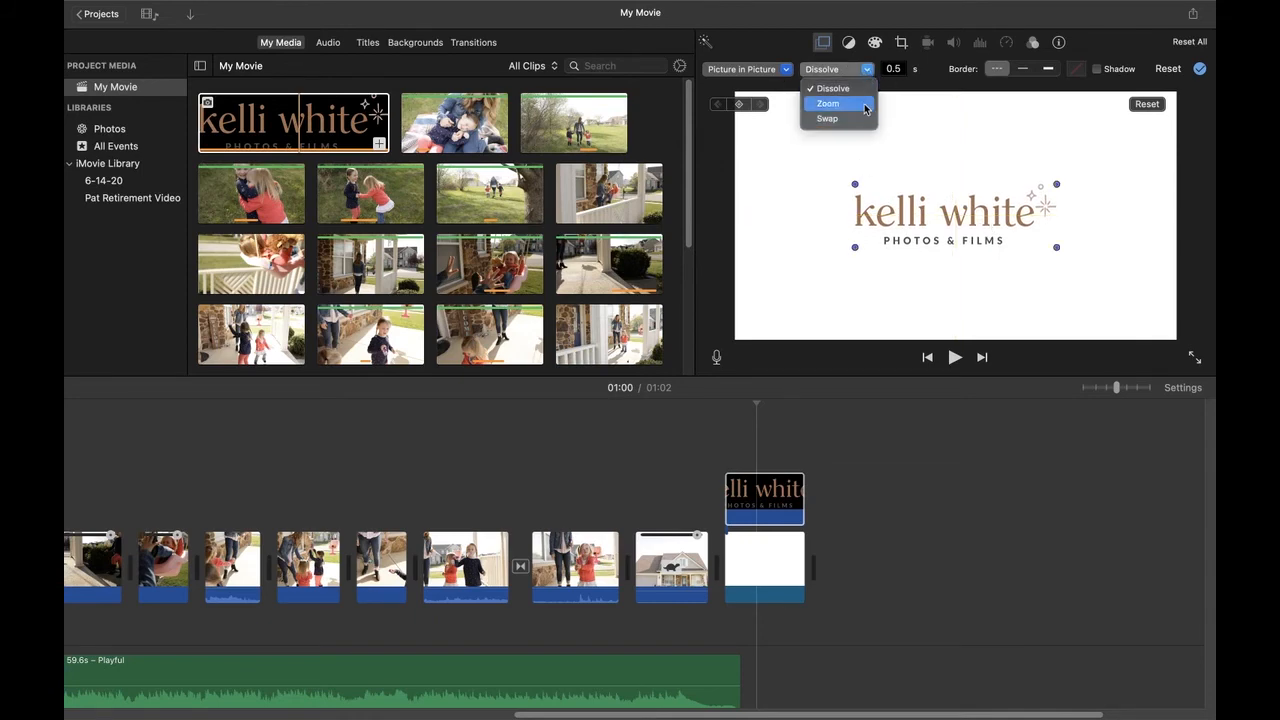
left_click(895, 68)
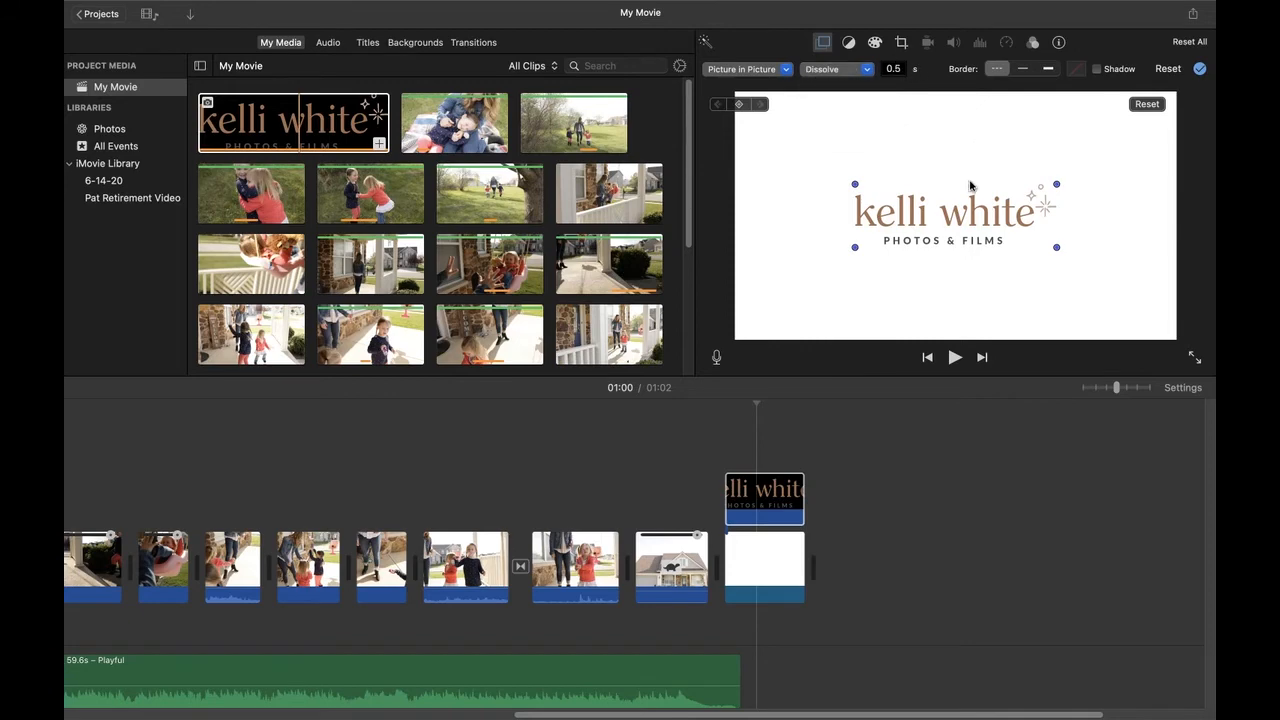
left_click(724, 440)
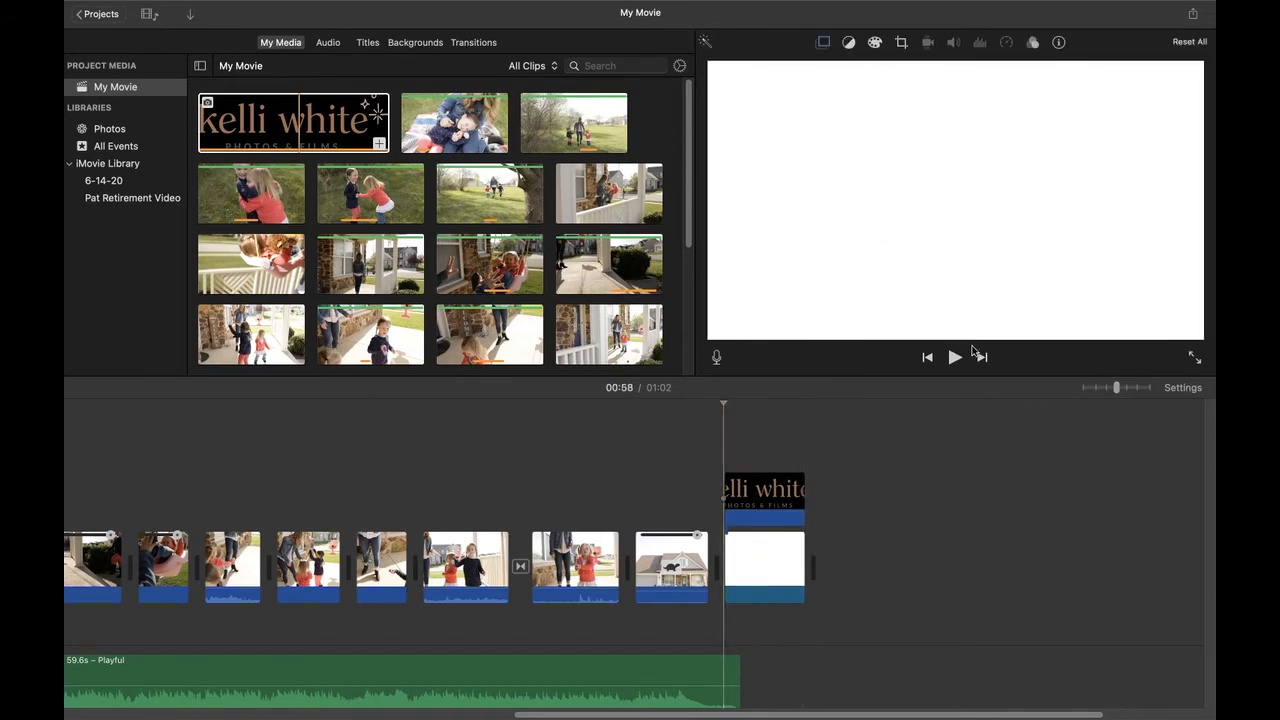
left_click(956, 358)
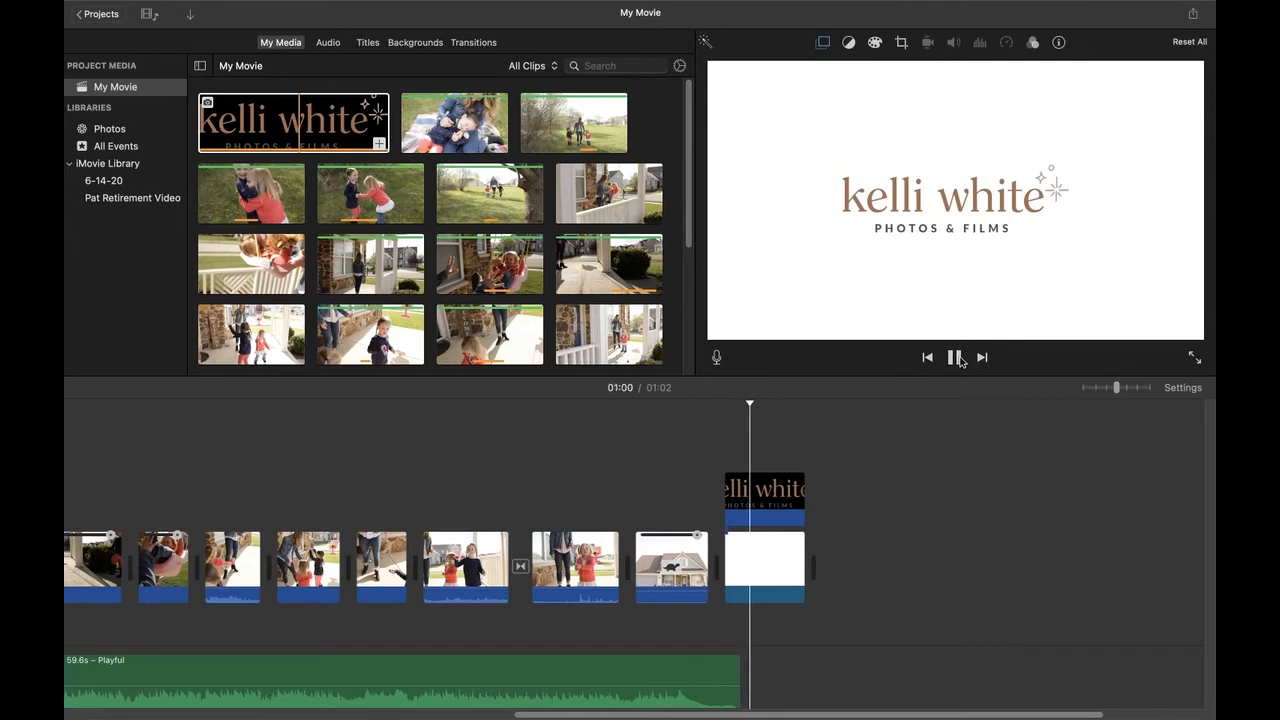
left_click(960, 360)
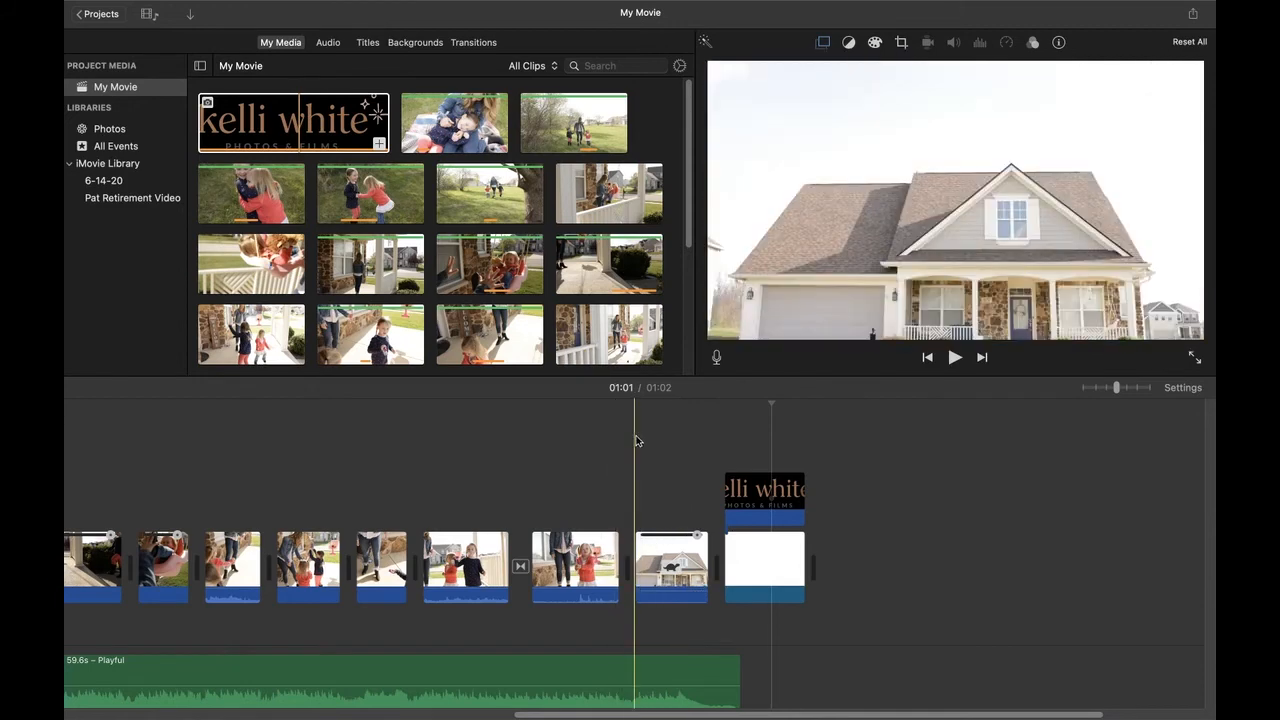
- Play back the final house clip twice with the sound volume raised to judge its length
left_click(634, 441)
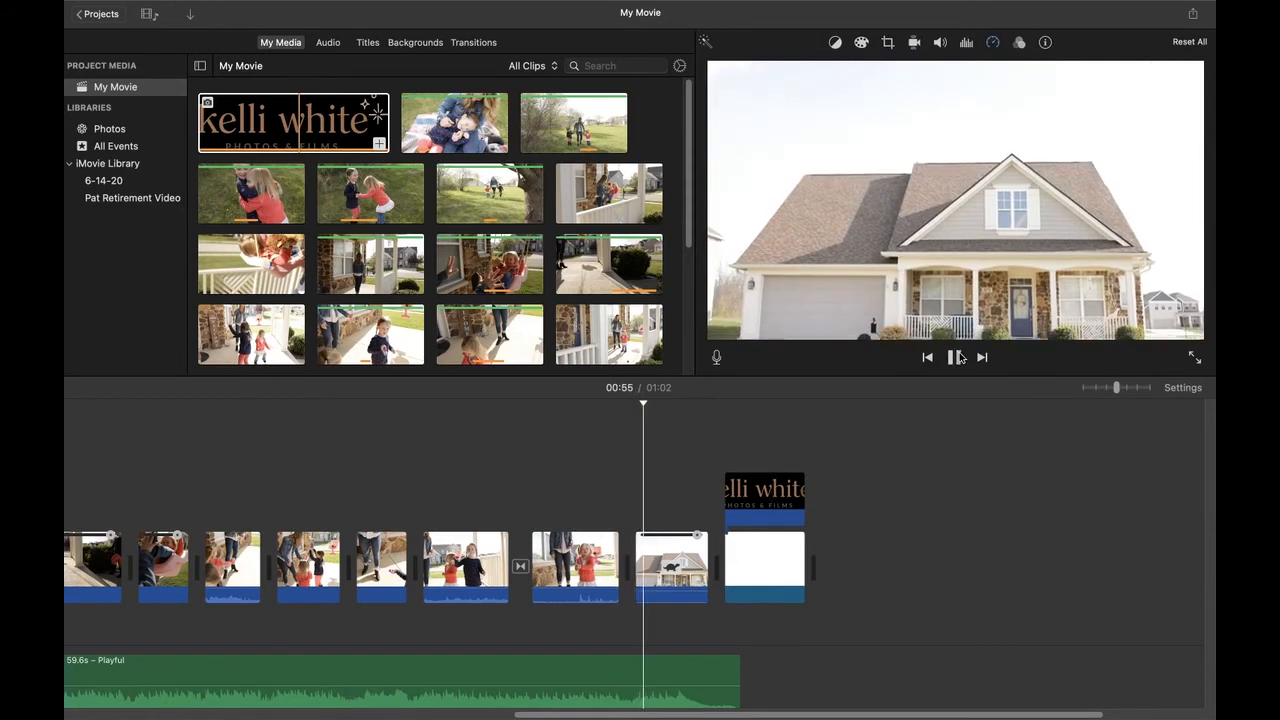
left_click(957, 357)
key("XF86AudioRaiseVolume")
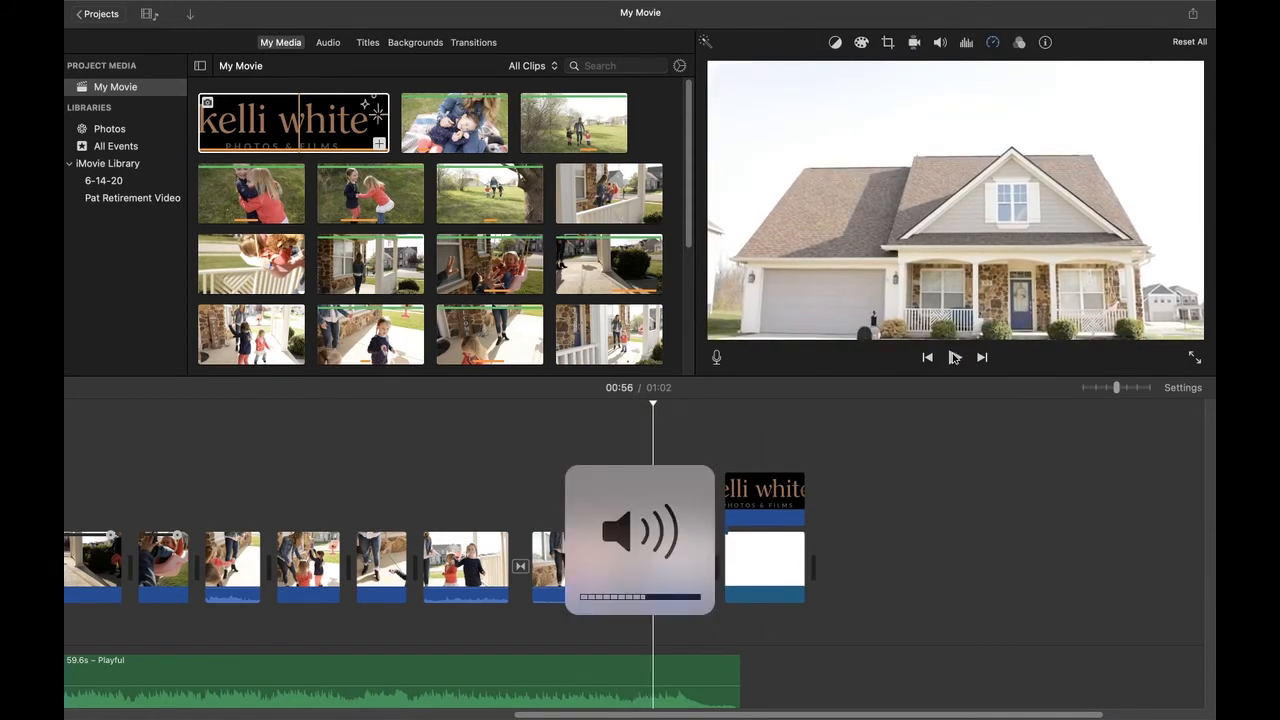
left_click(632, 462)
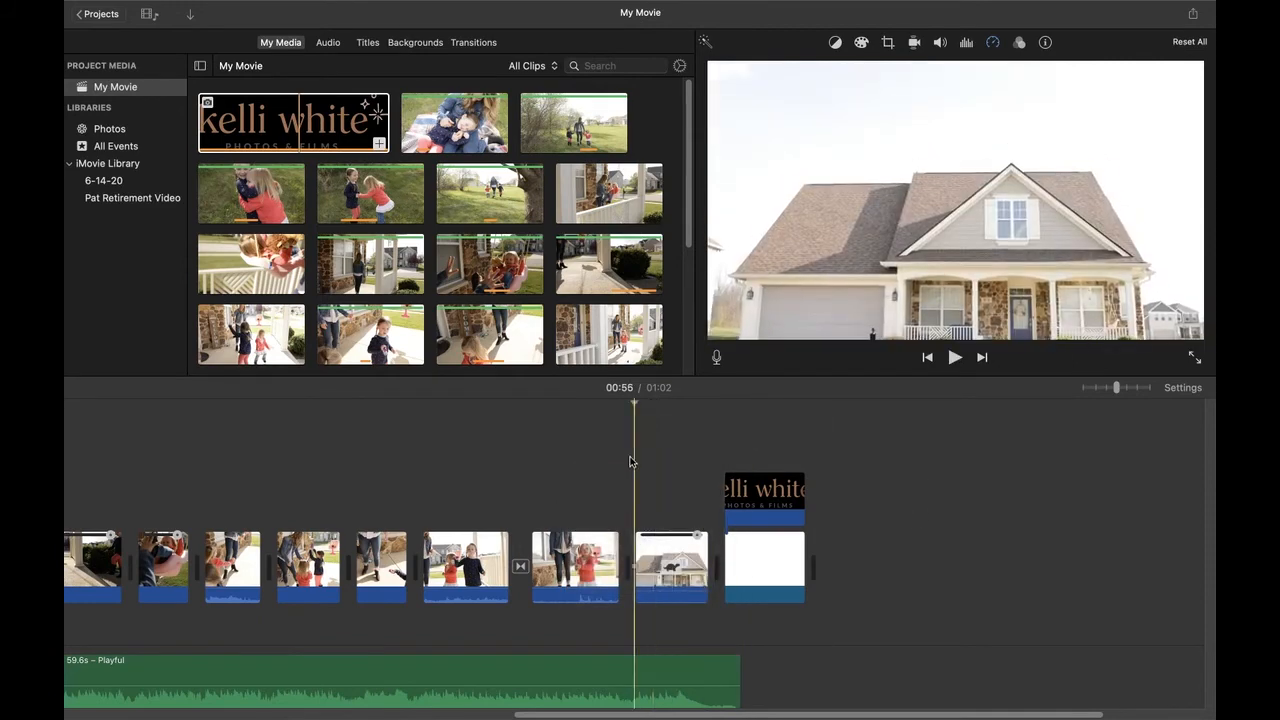
left_click(955, 358)
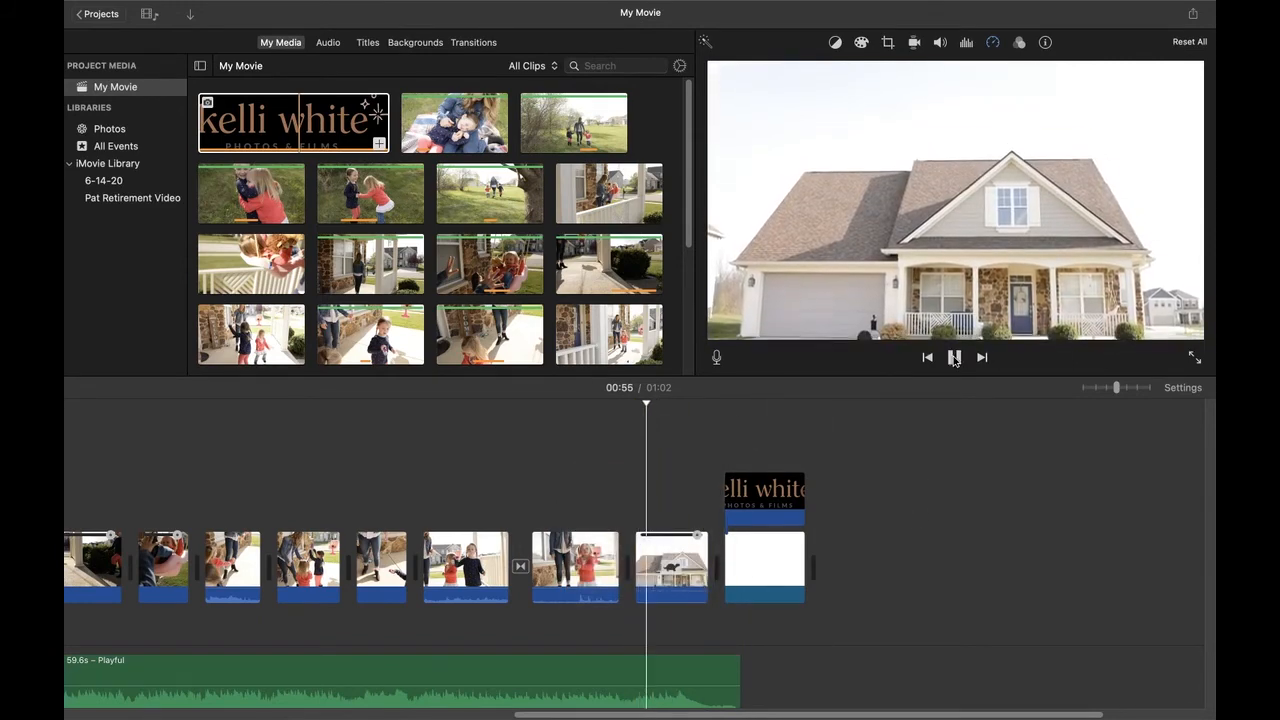
left_click(954, 361)
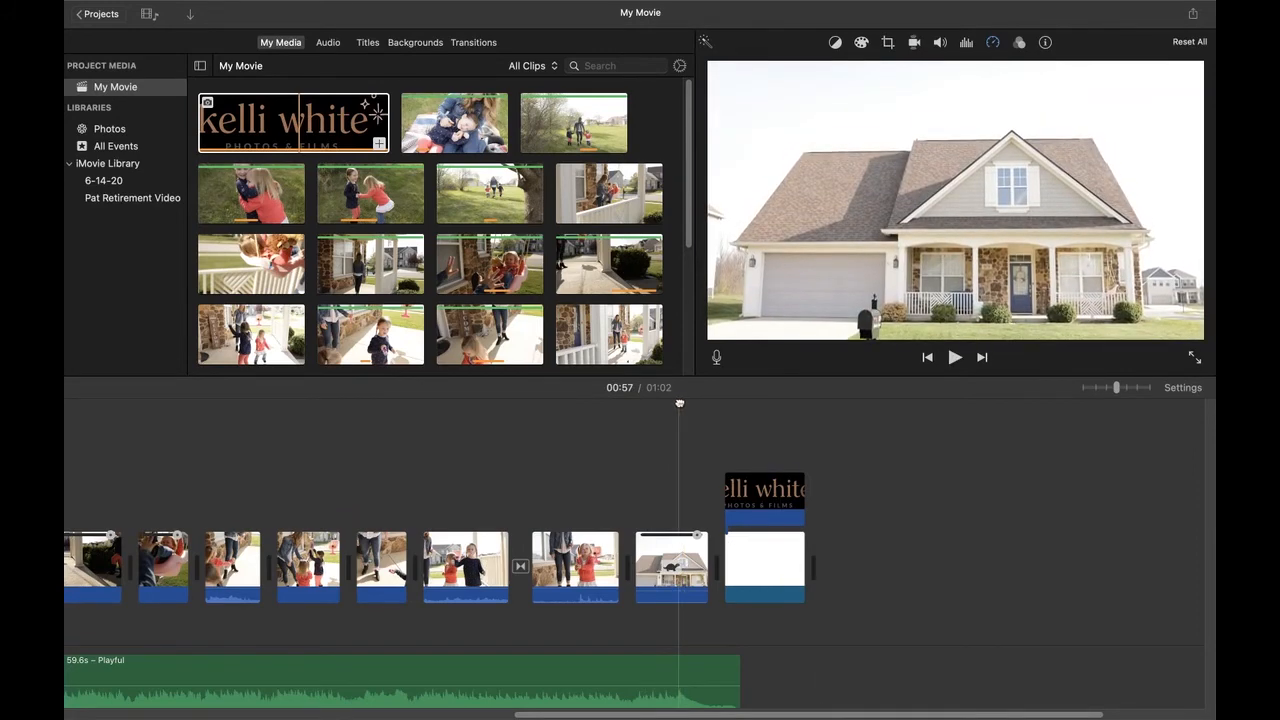
- Shorten the end of the final house clip by about one second and play it through into the logo
left_click_drag(707, 558, 663, 551)
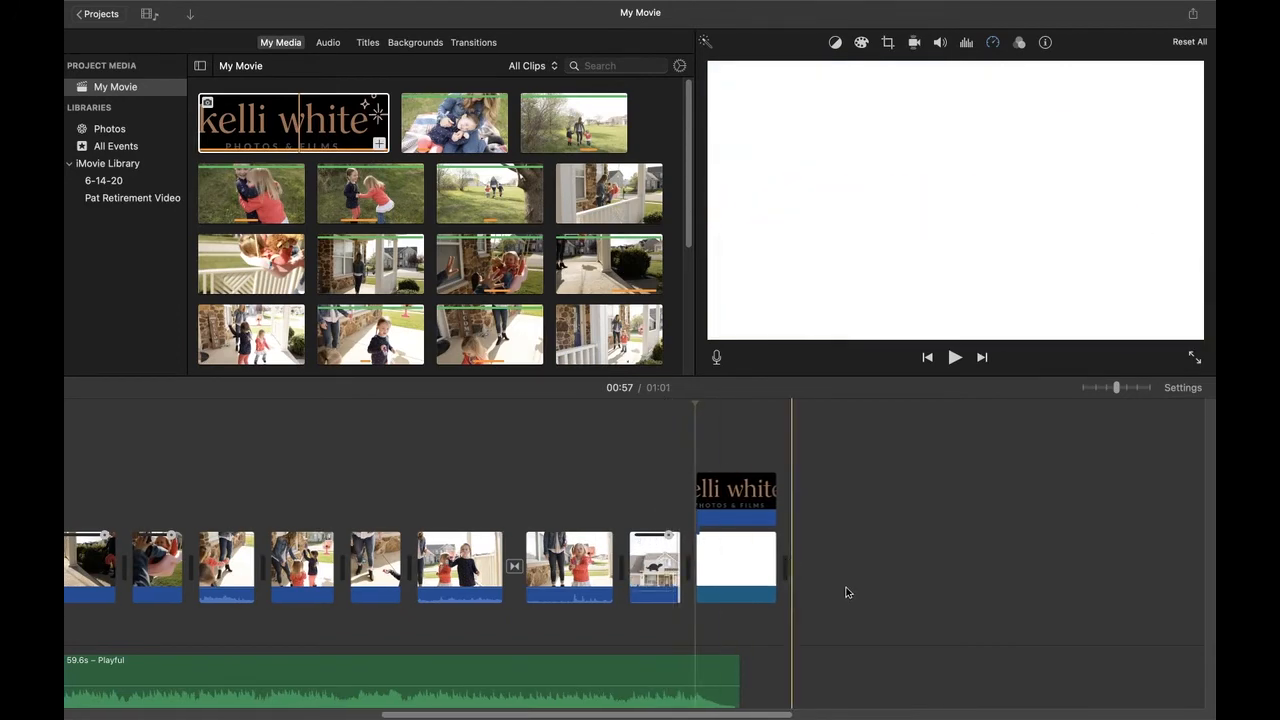
left_click(630, 445)
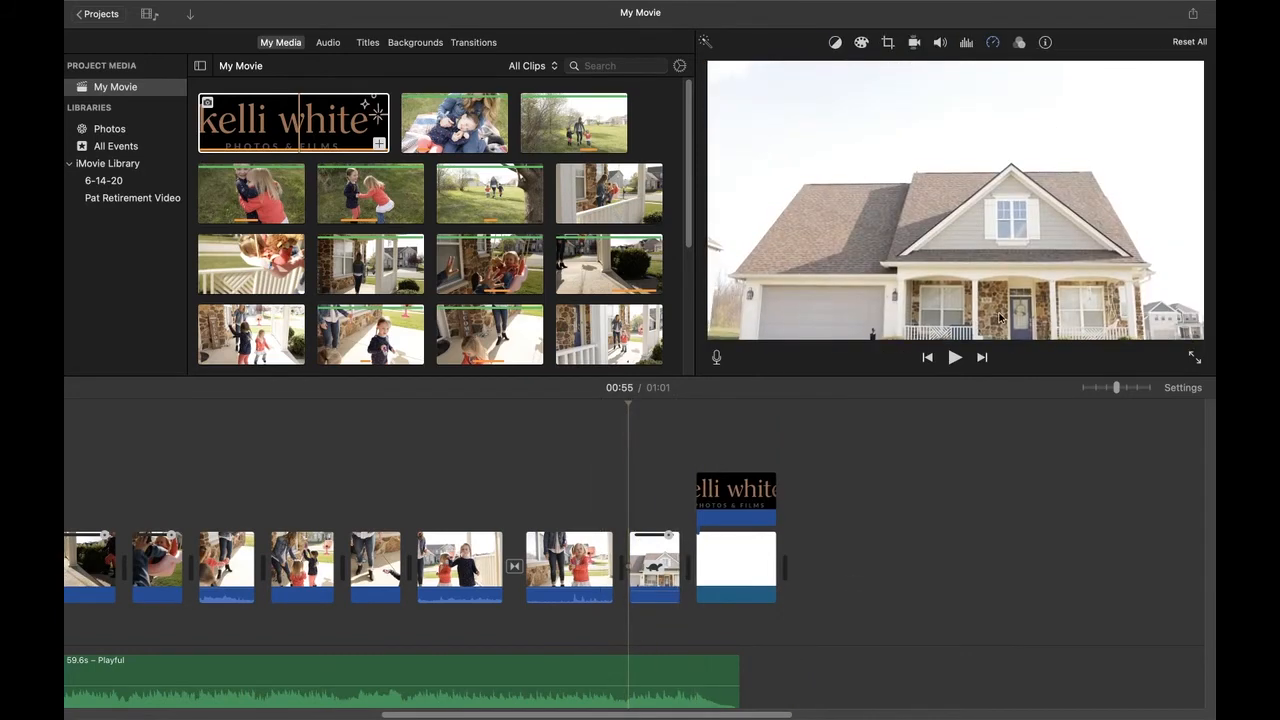
left_click(951, 360)
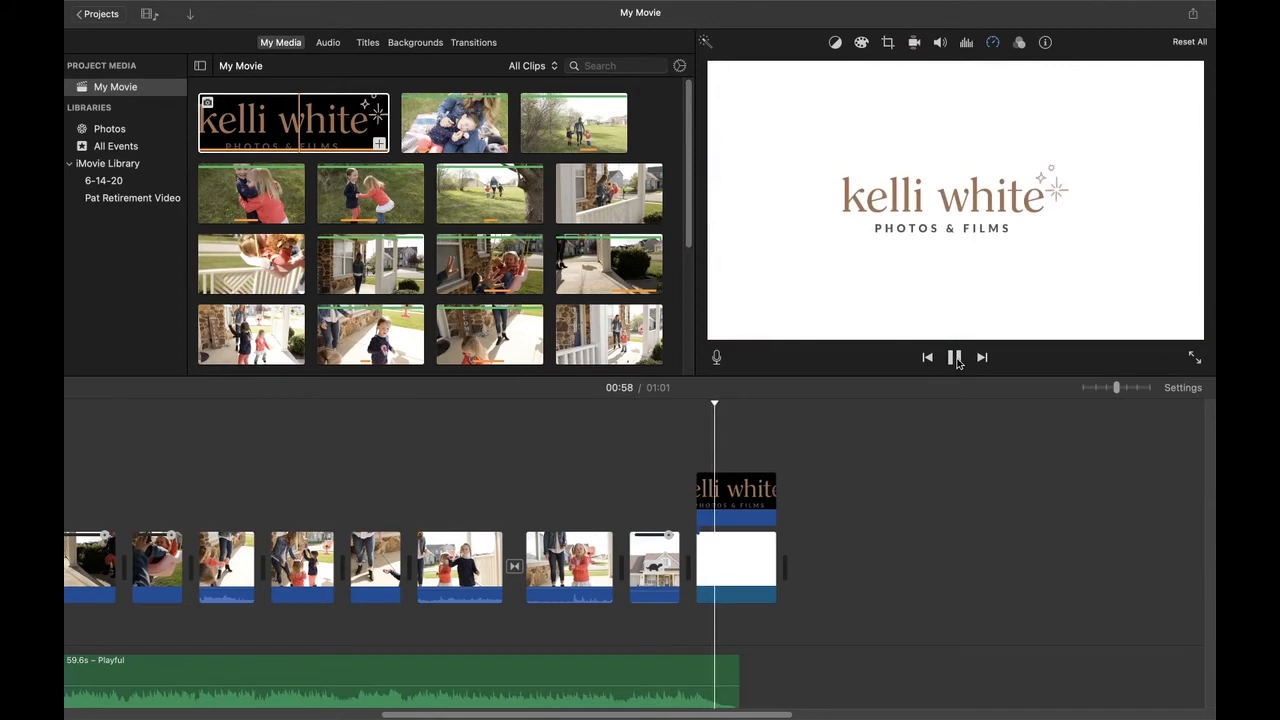
left_click(956, 360)
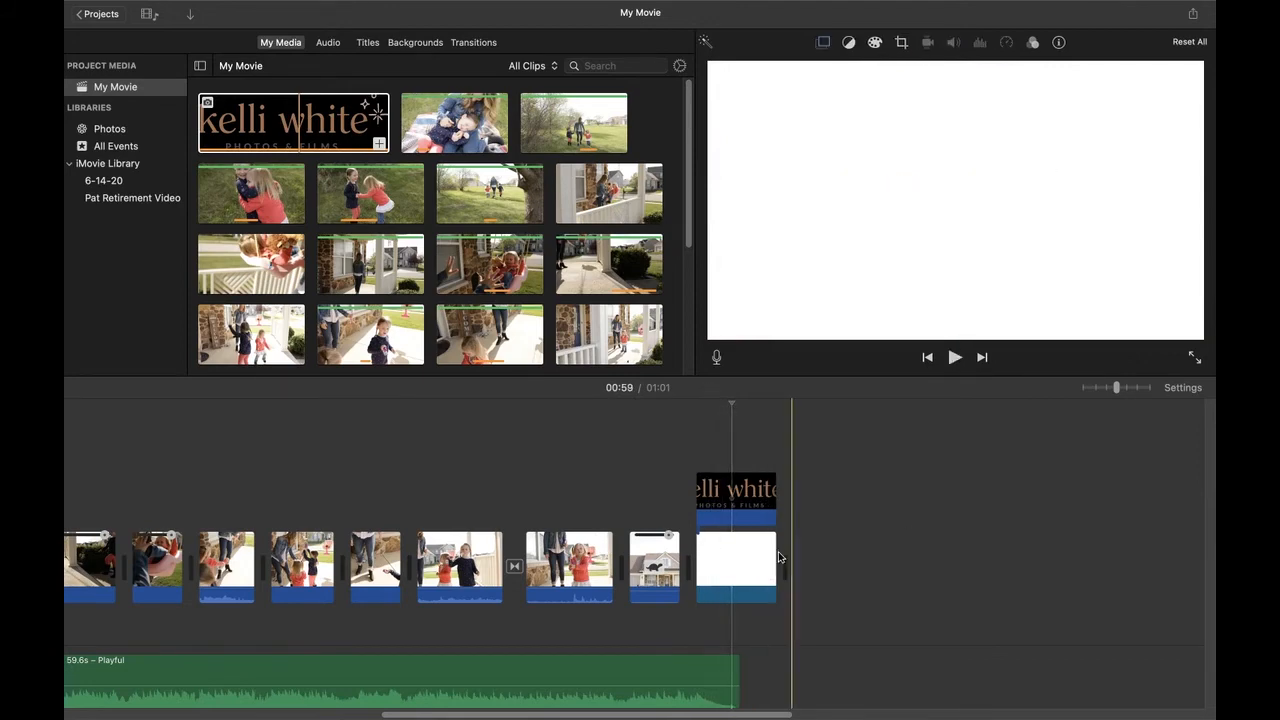
- Shorten the white background and the logo overlay so both end together with the Playful music track, and play back the ending
left_click_drag(779, 555, 737, 556)
left_click_drag(793, 508, 737, 492)
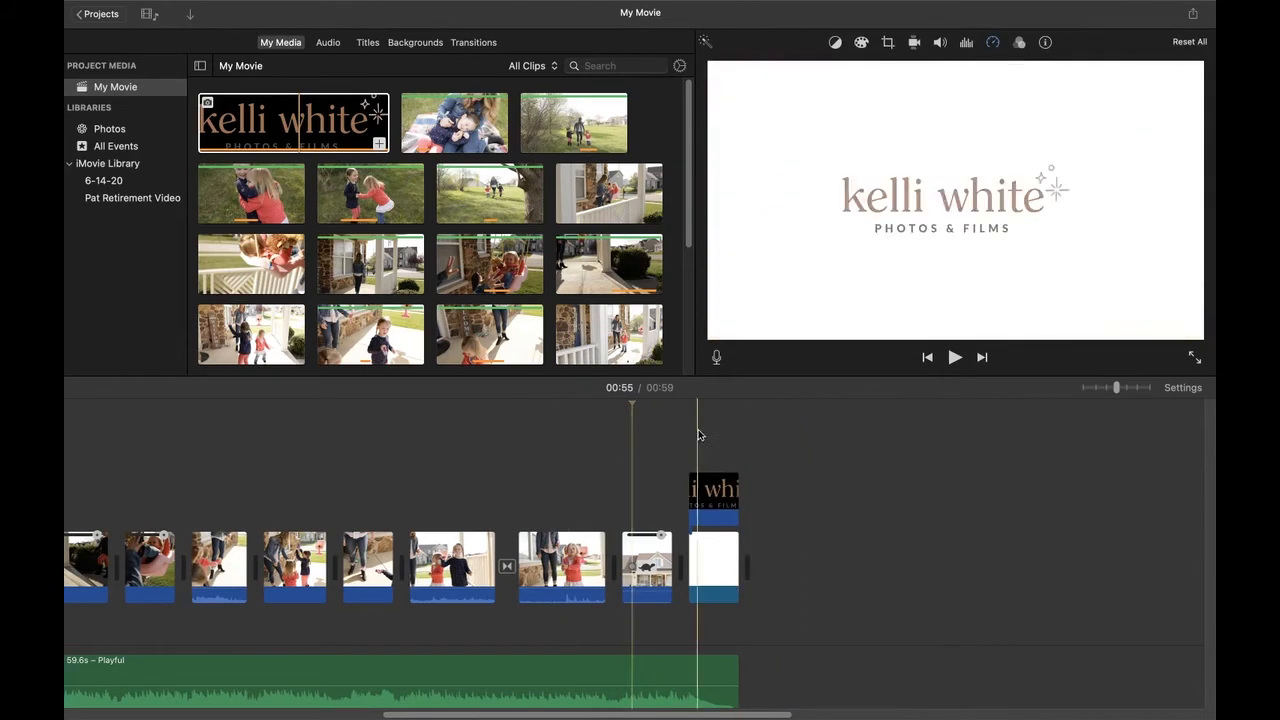
left_click(955, 357)
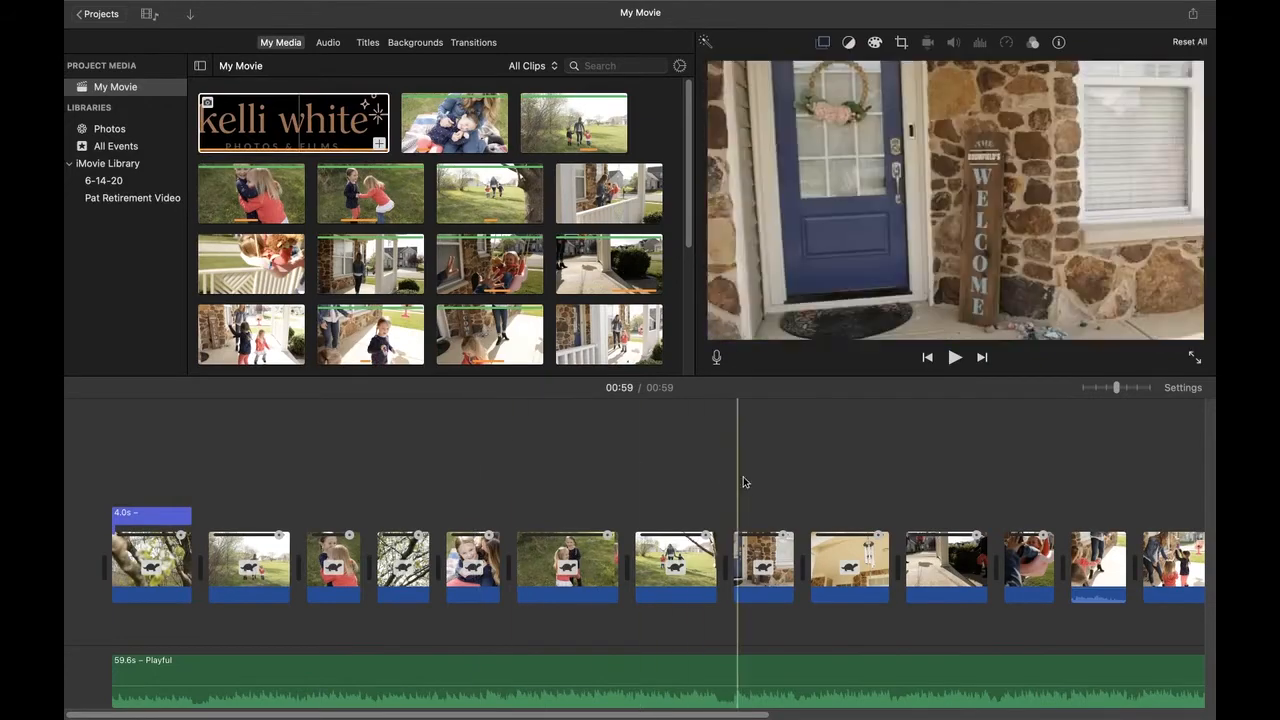
scroll(760, 478, "right", 4)
scroll(760, 478, "right", 5)
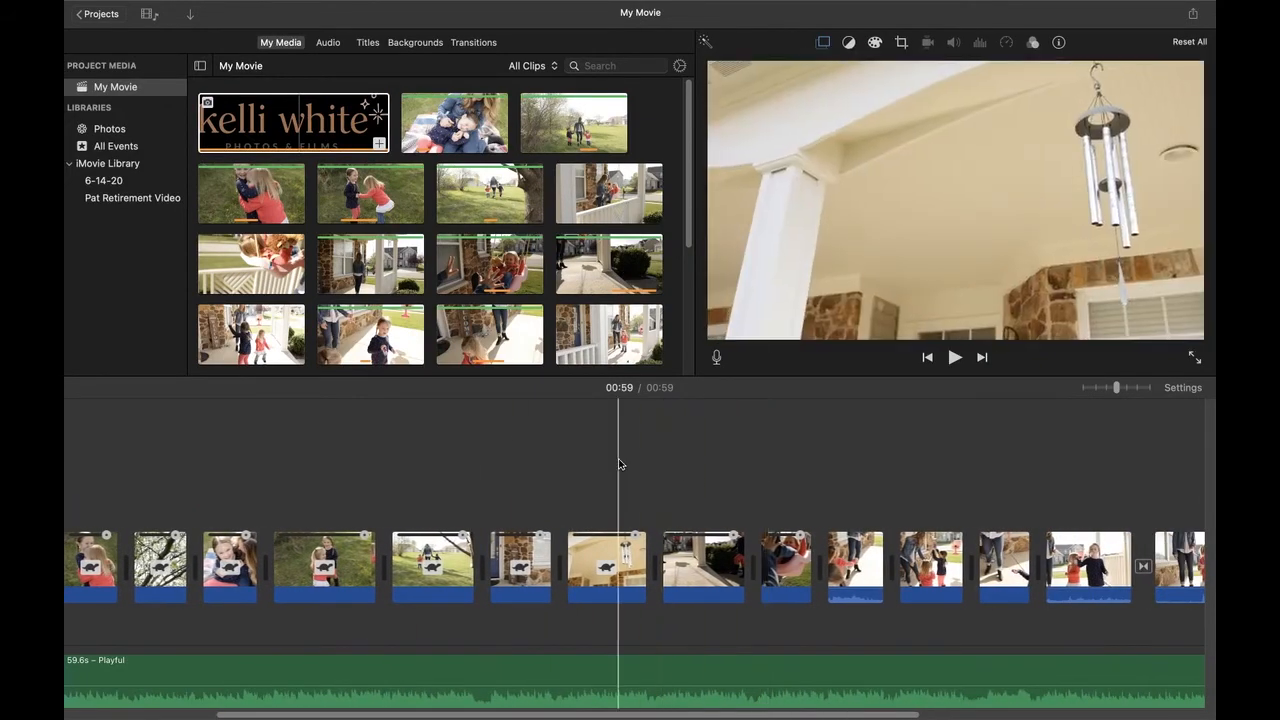
scroll(650, 460, "left", 8)
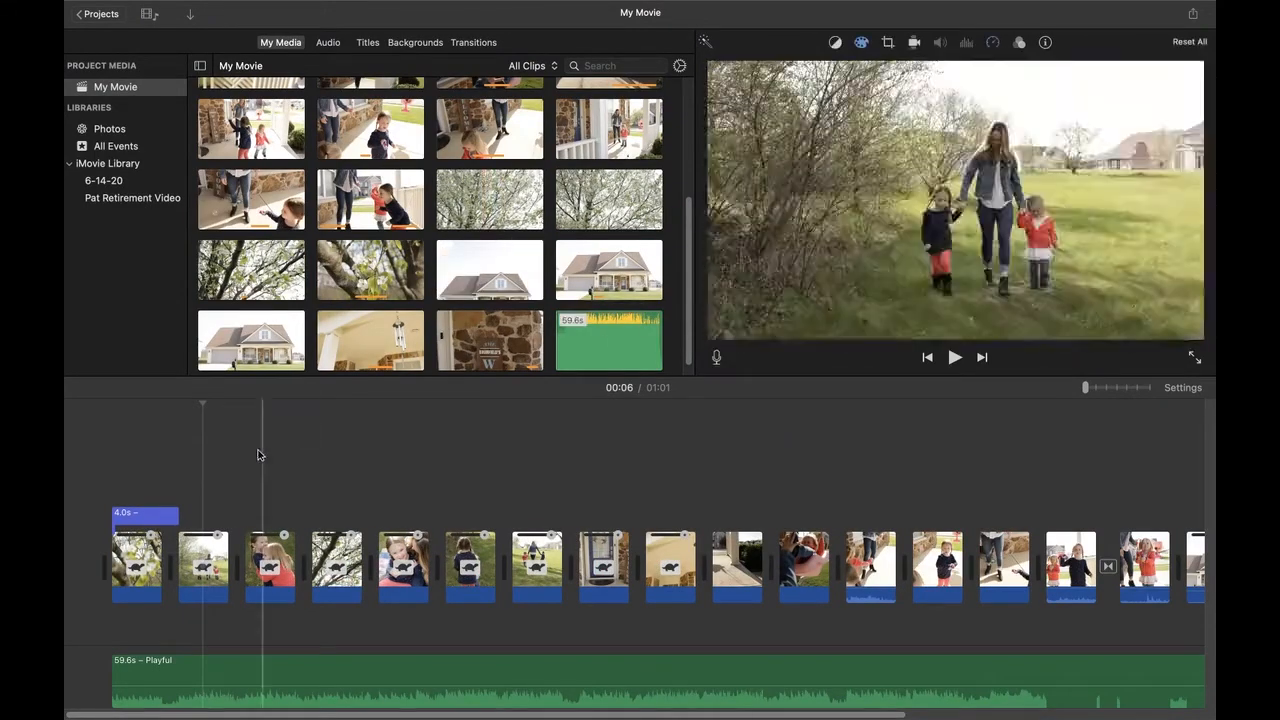
left_click(143, 436)
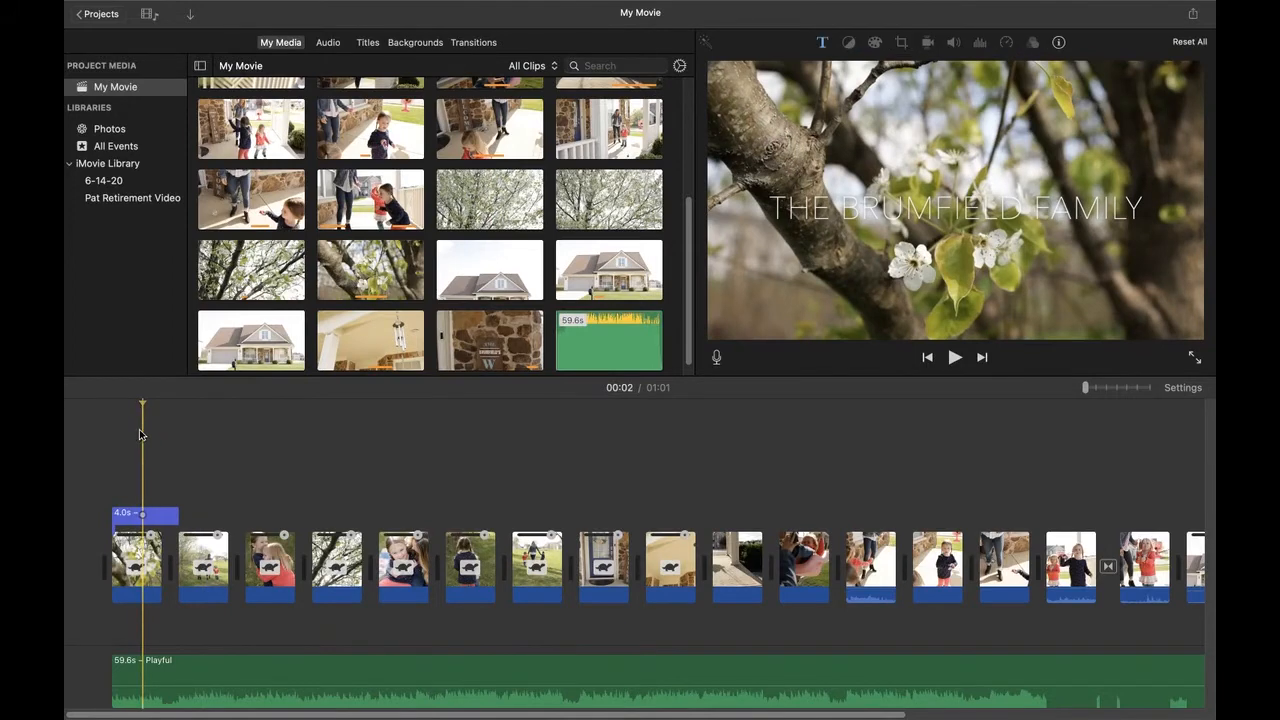
- Start sharing the movie as a file, keeping Video and Audio as the format
left_click(122, 8)
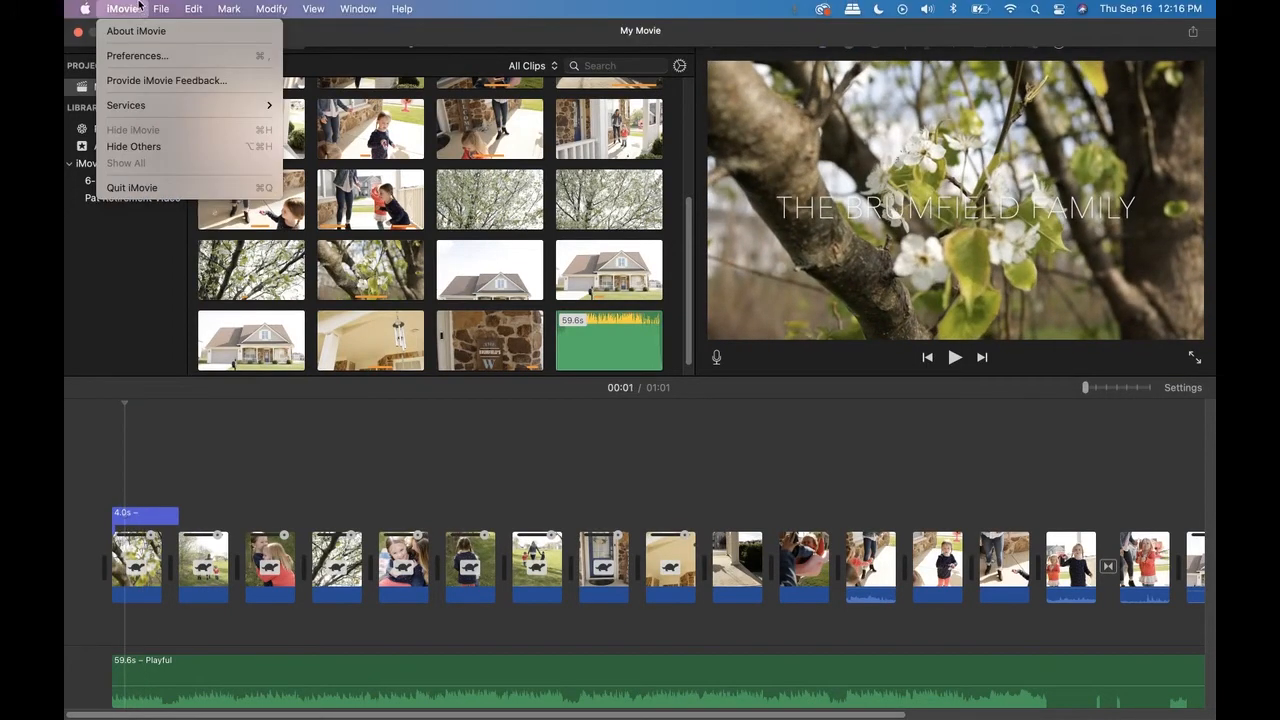
mouse_move(160, 8)
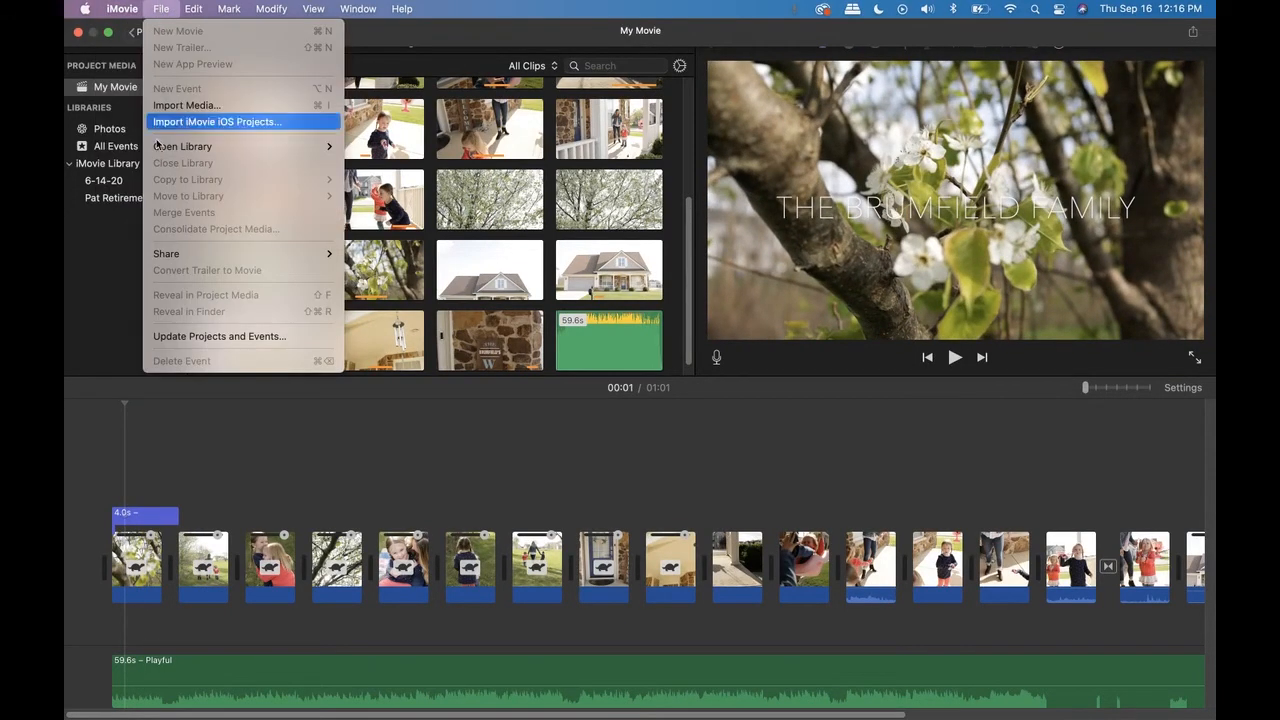
mouse_move(189, 258)
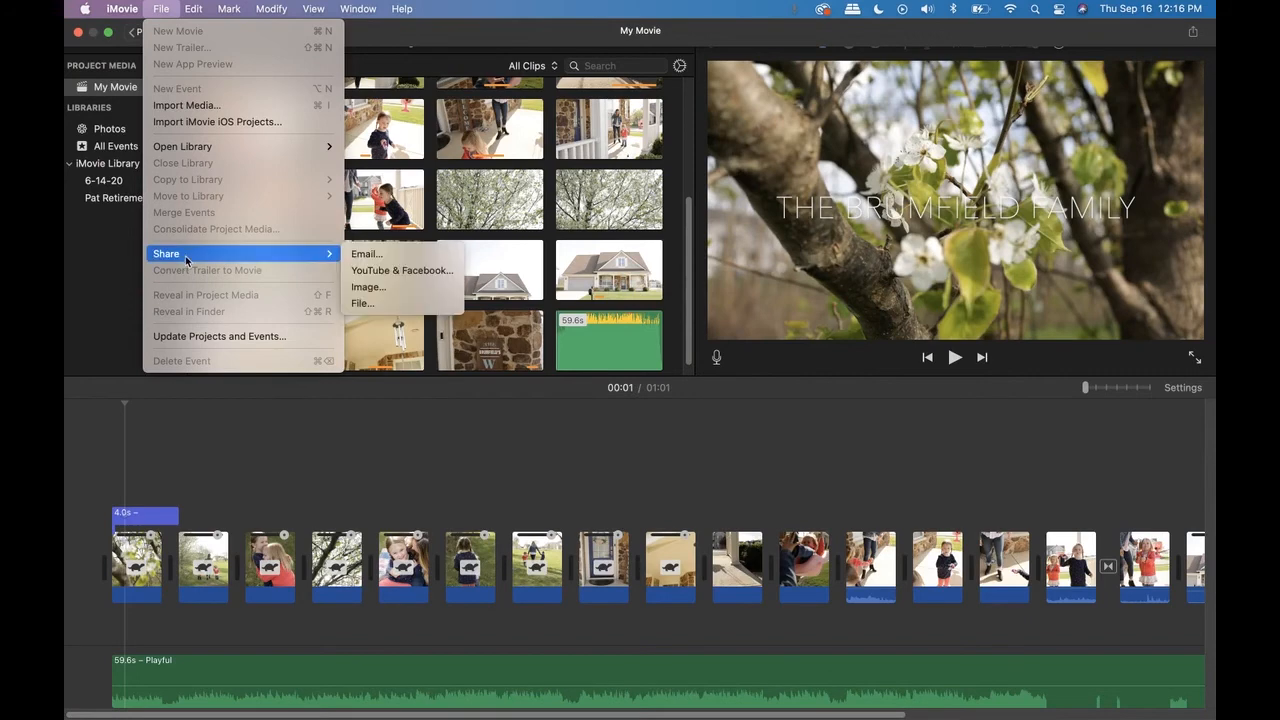
left_click(397, 307)
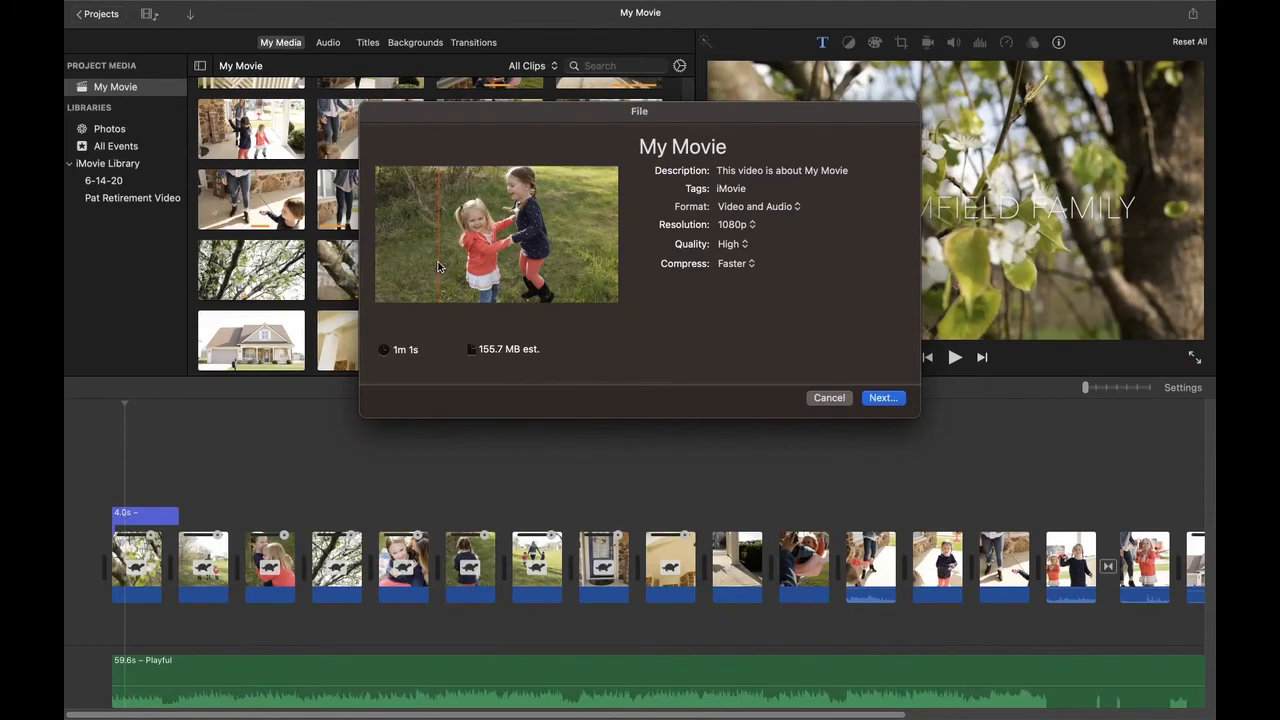
left_click(792, 208)
left_click(792, 208)
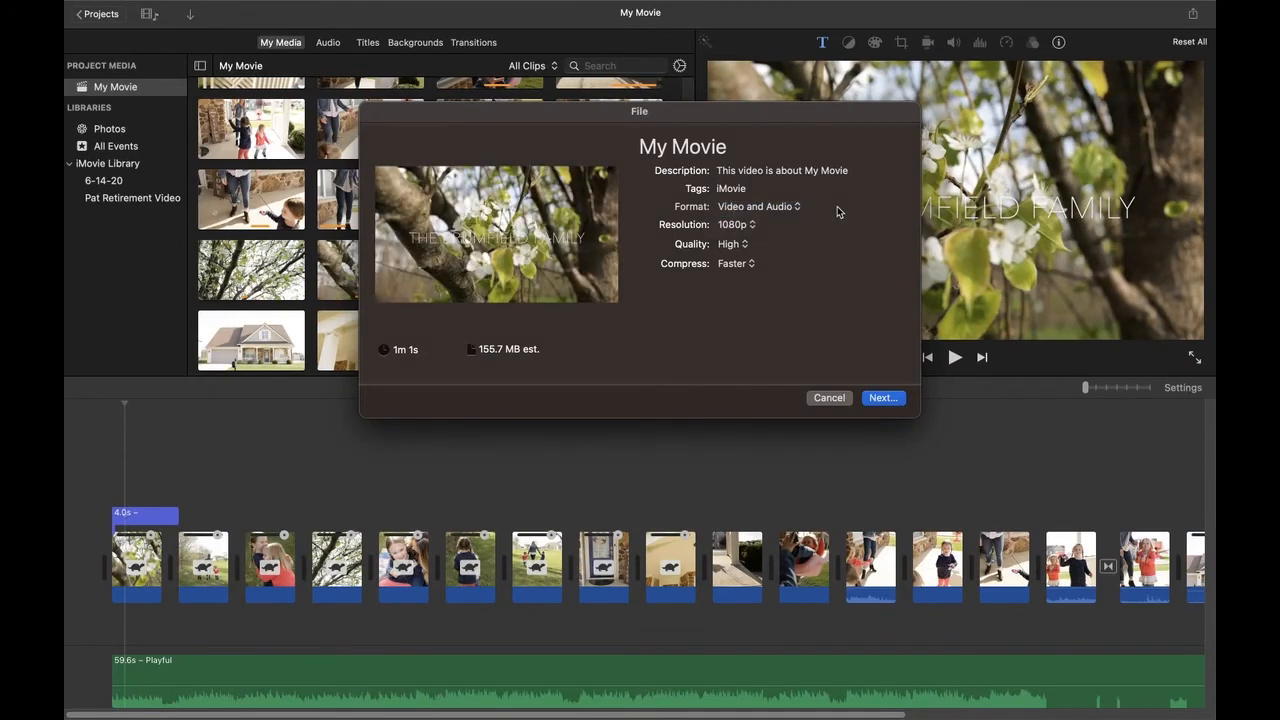
- Configure the export to 1080p resolution, Best (ProRes) quality and Better Quality compression
left_click(753, 226)
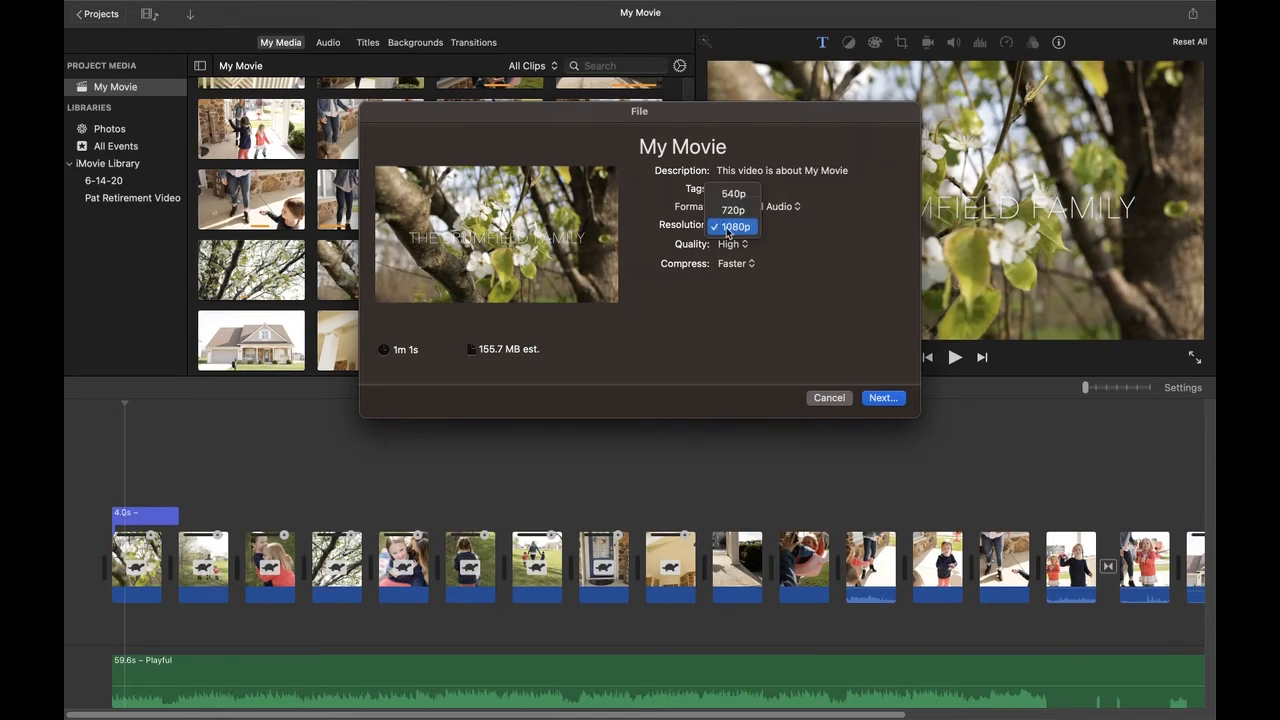
left_click(728, 228)
left_click(732, 244)
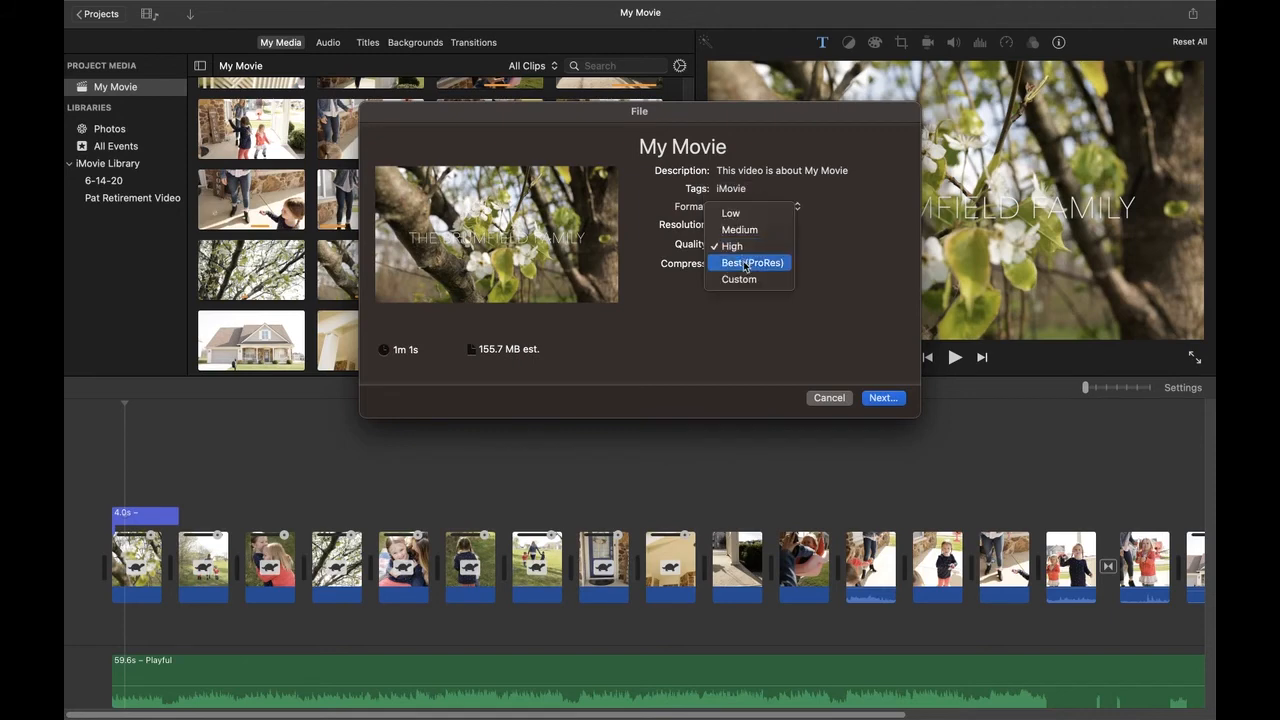
left_click(745, 263)
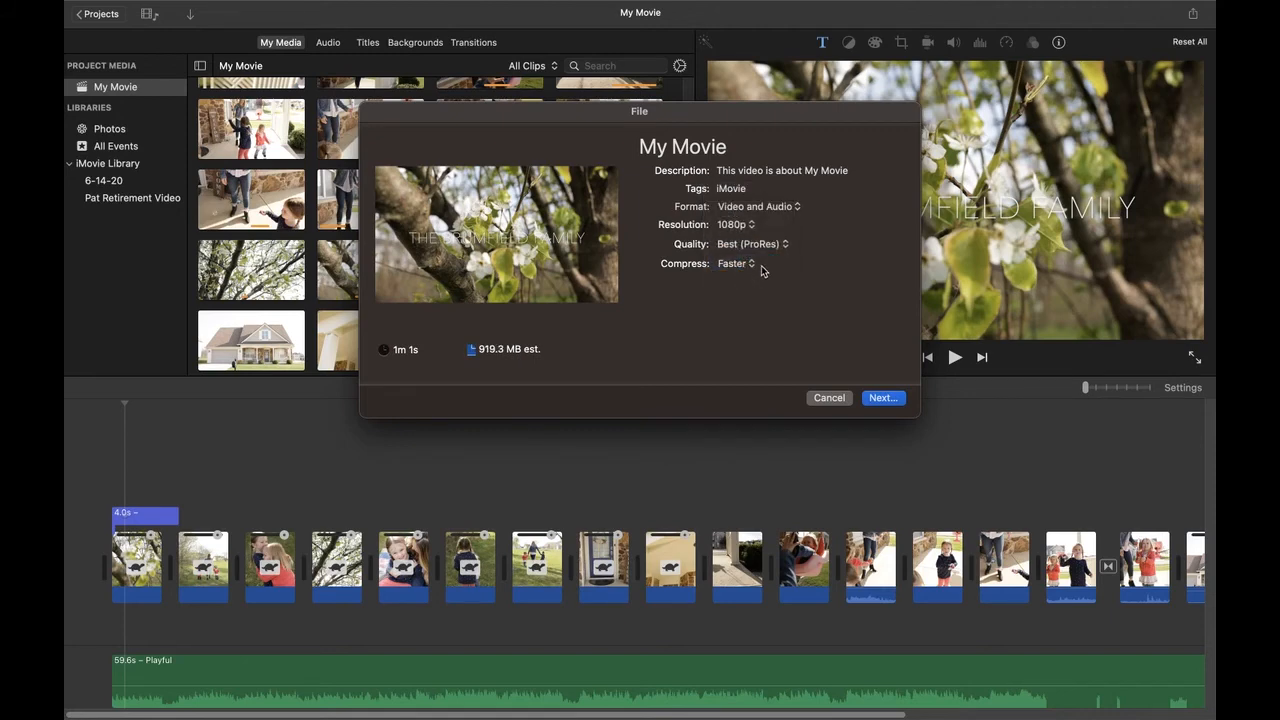
left_click(756, 265)
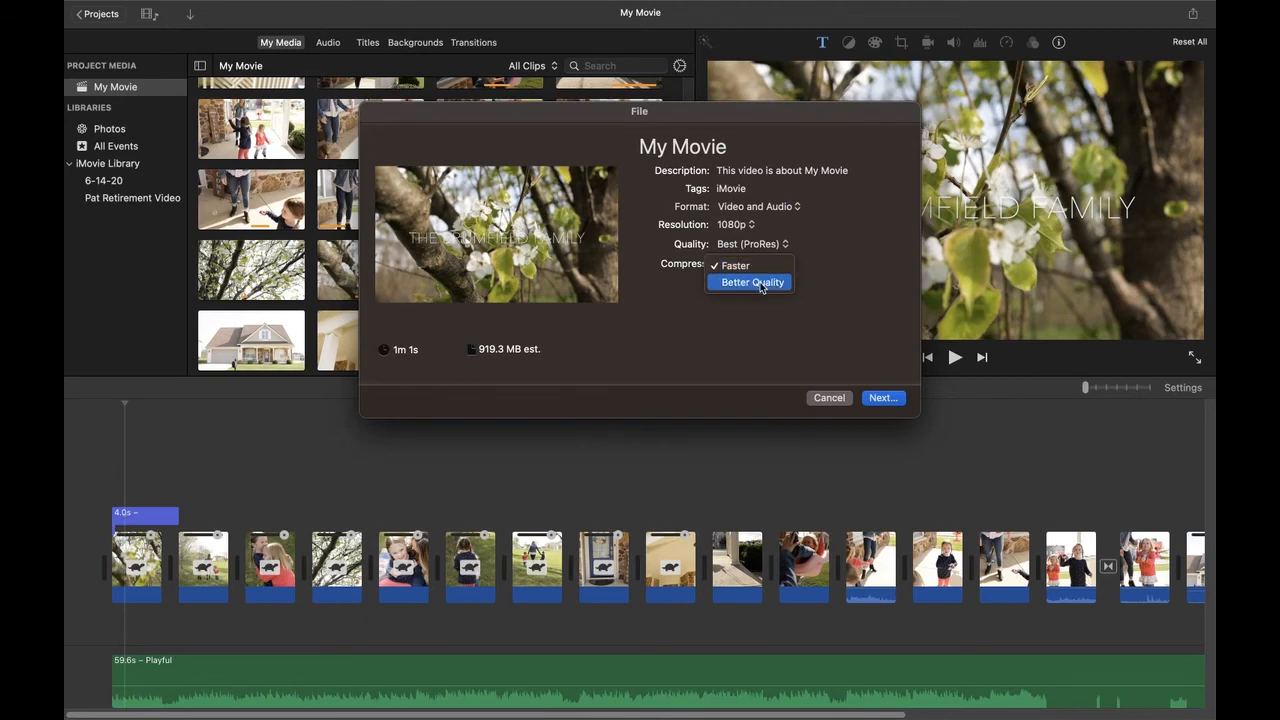
left_click(762, 283)
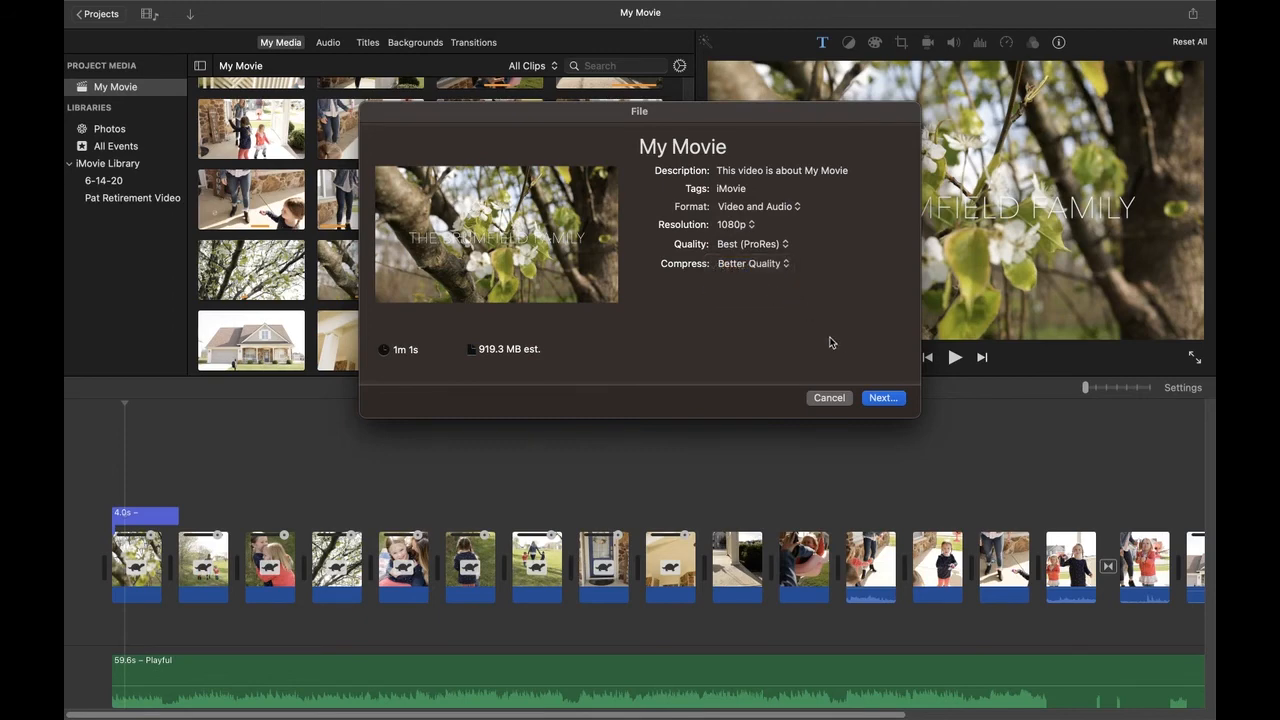
- Save the exported movie to the iCloud Desktop folder, using the family's name from the opening title as the file name
left_click(882, 398)
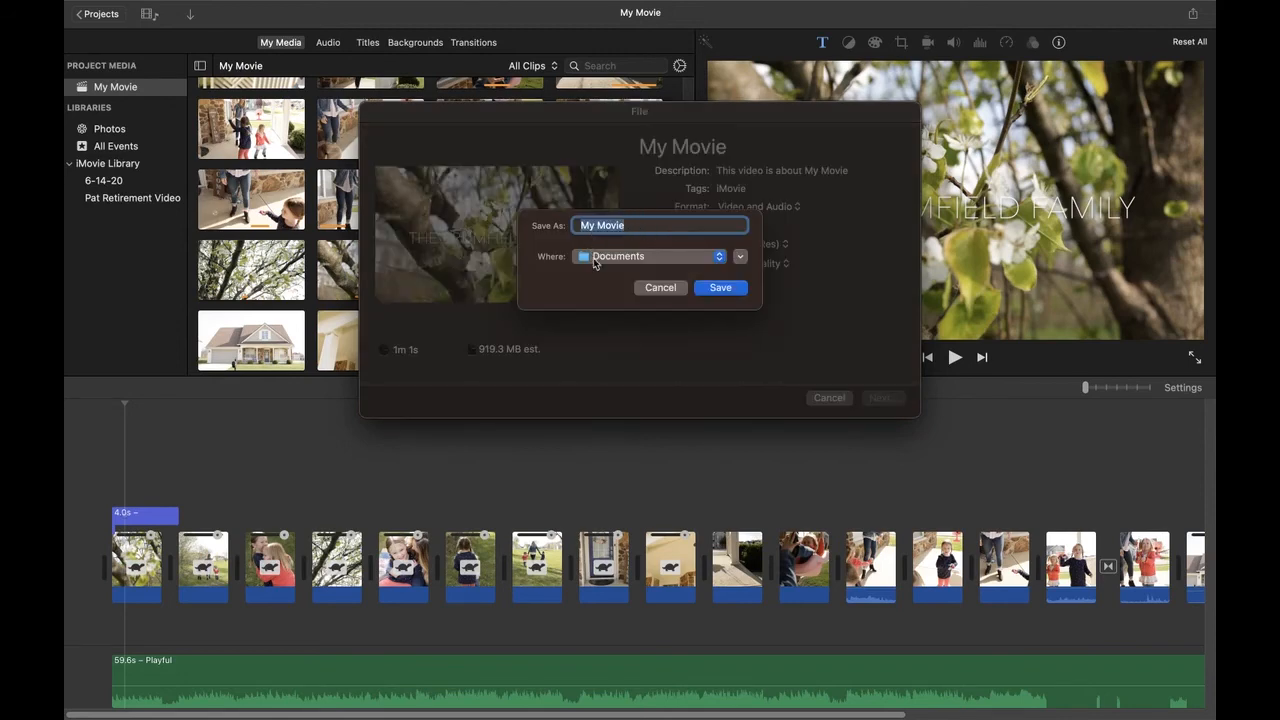
type("The Brumfield Family")
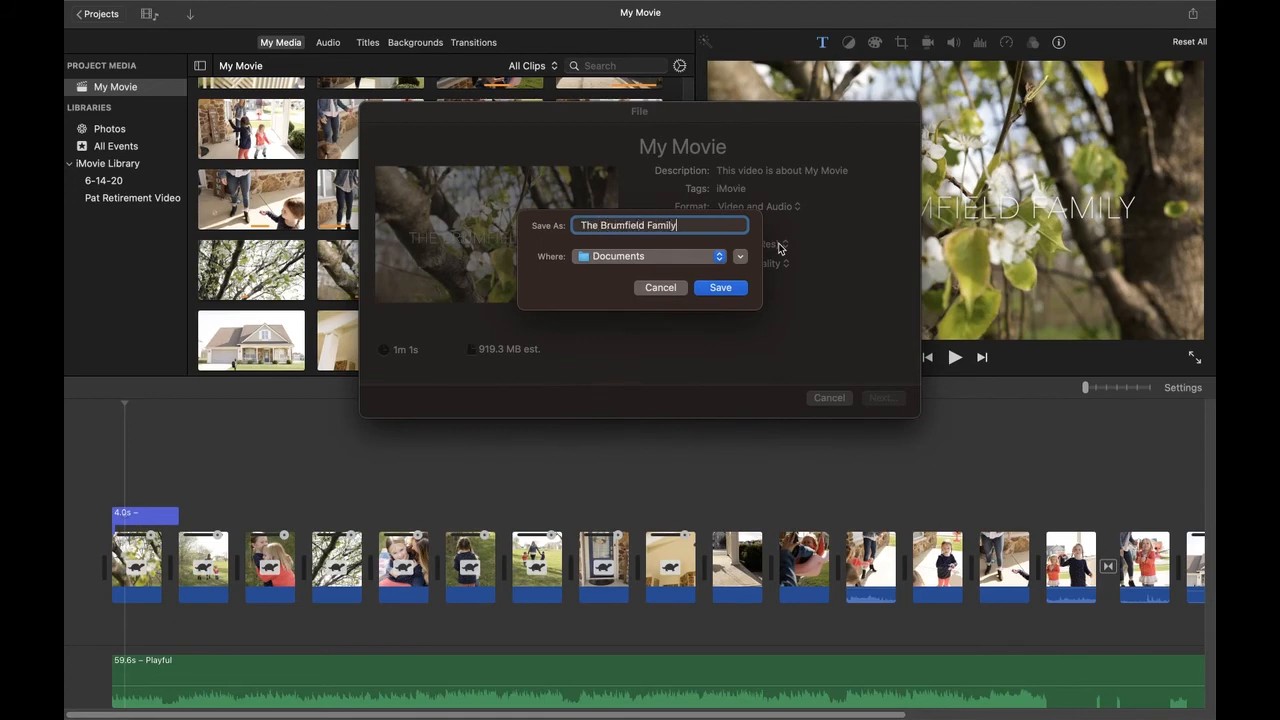
left_click(664, 256)
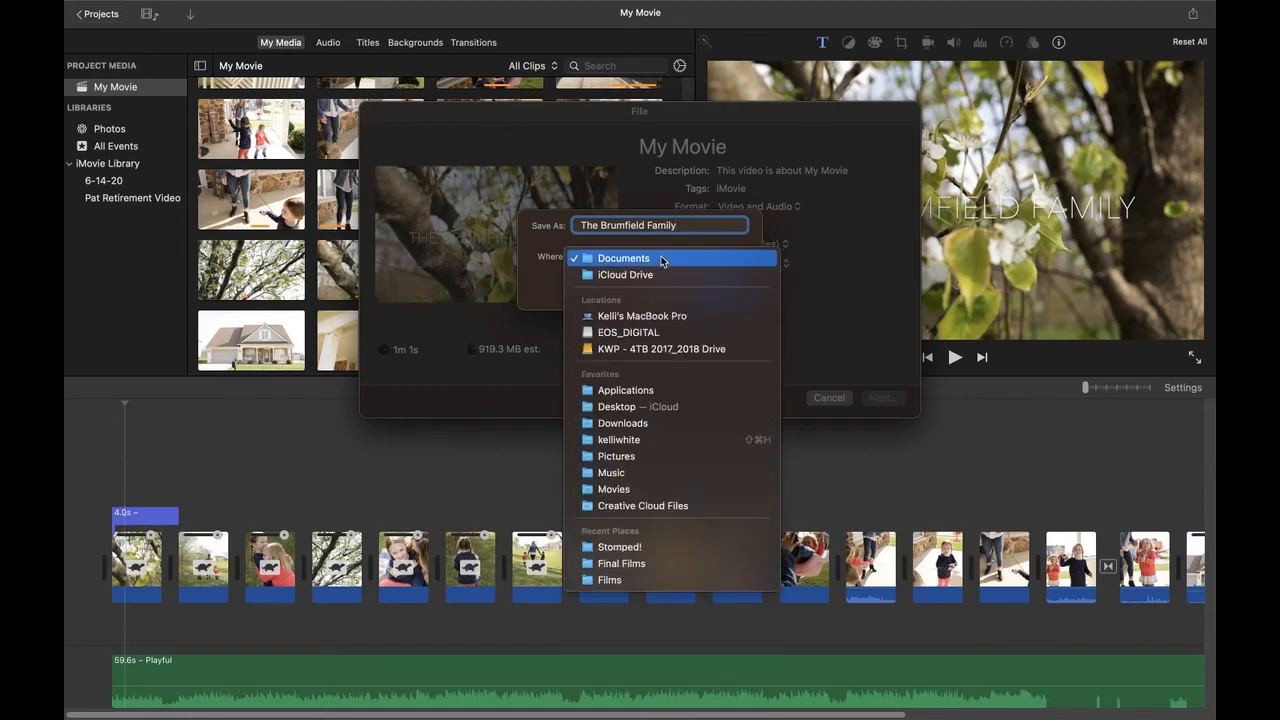
left_click(681, 413)
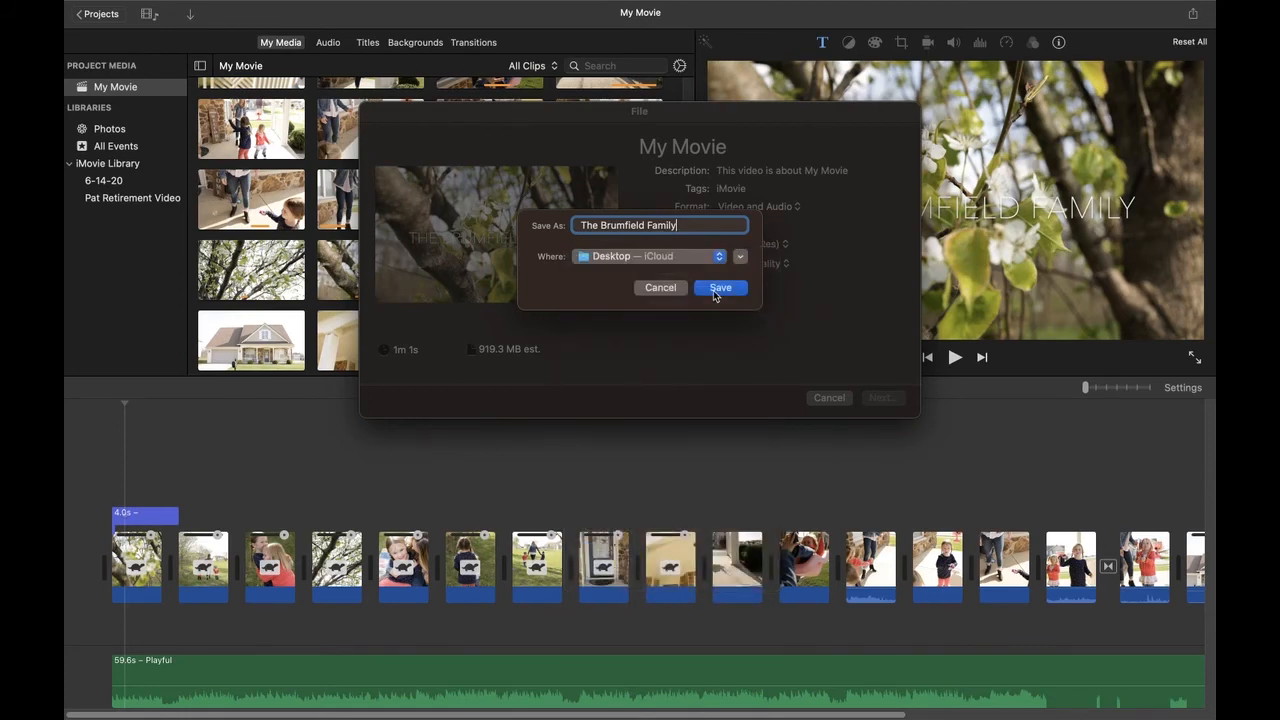
left_click(715, 290)
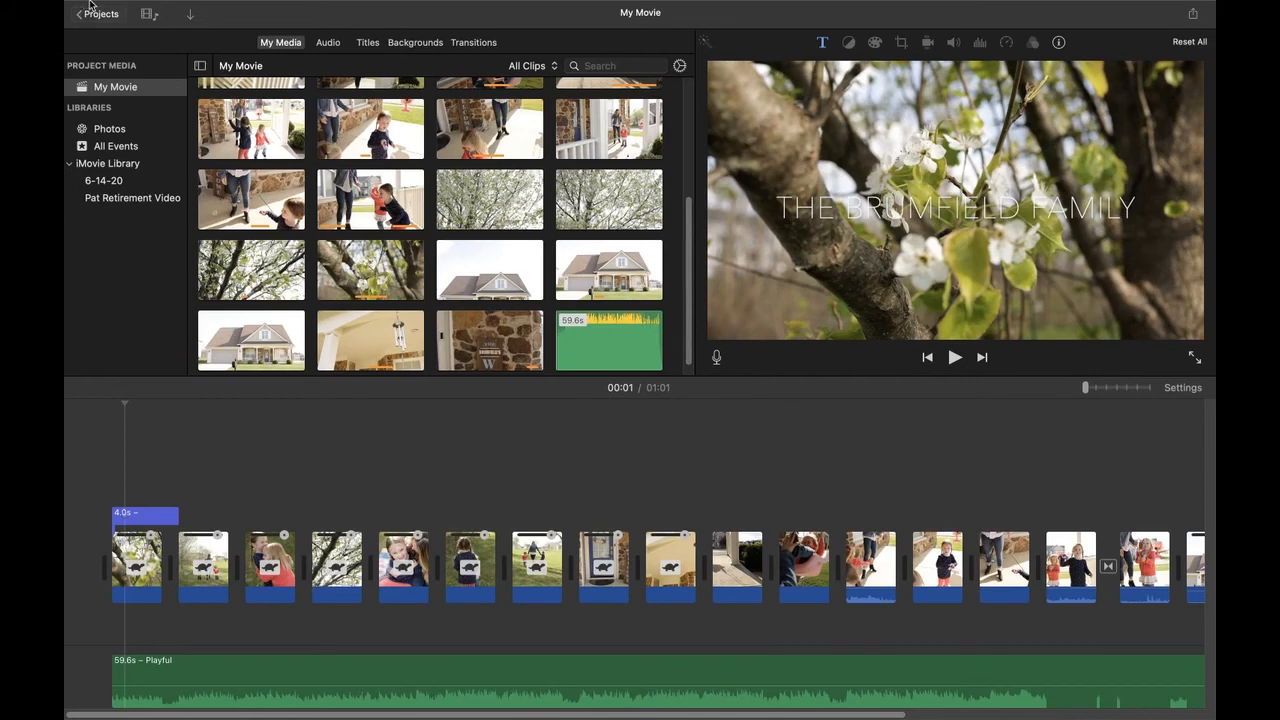
mouse_move(94, 16)
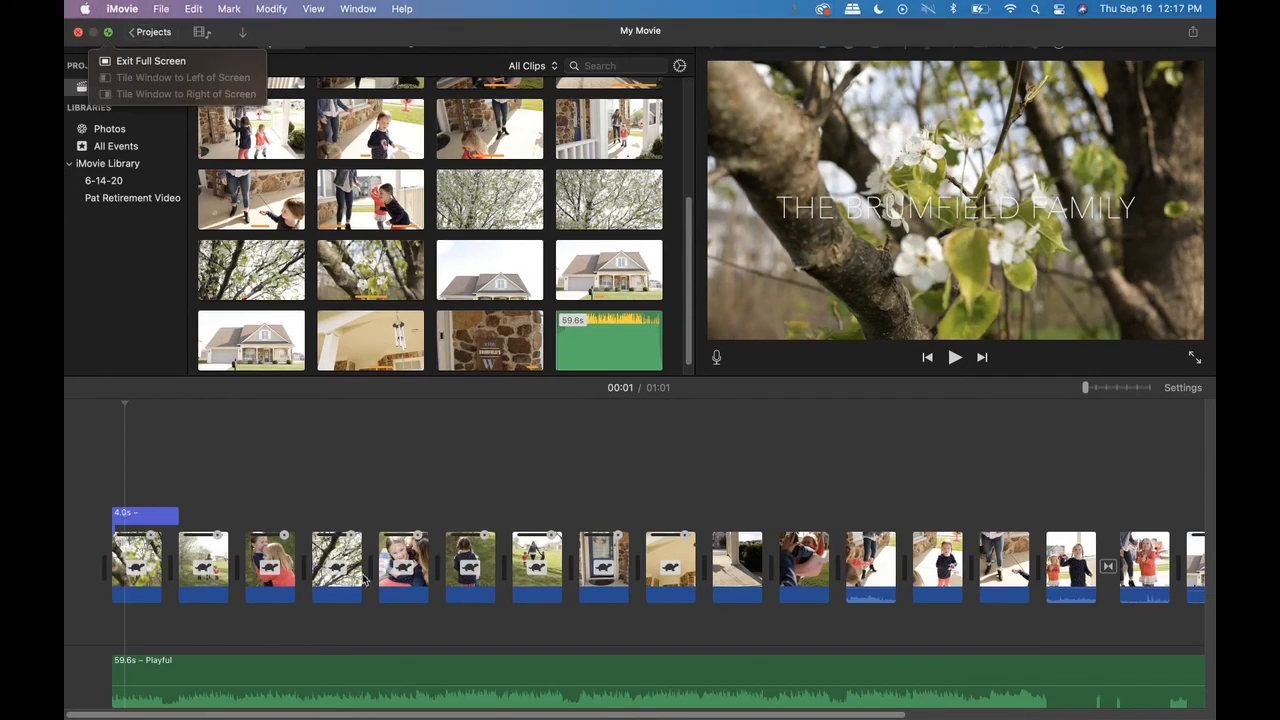